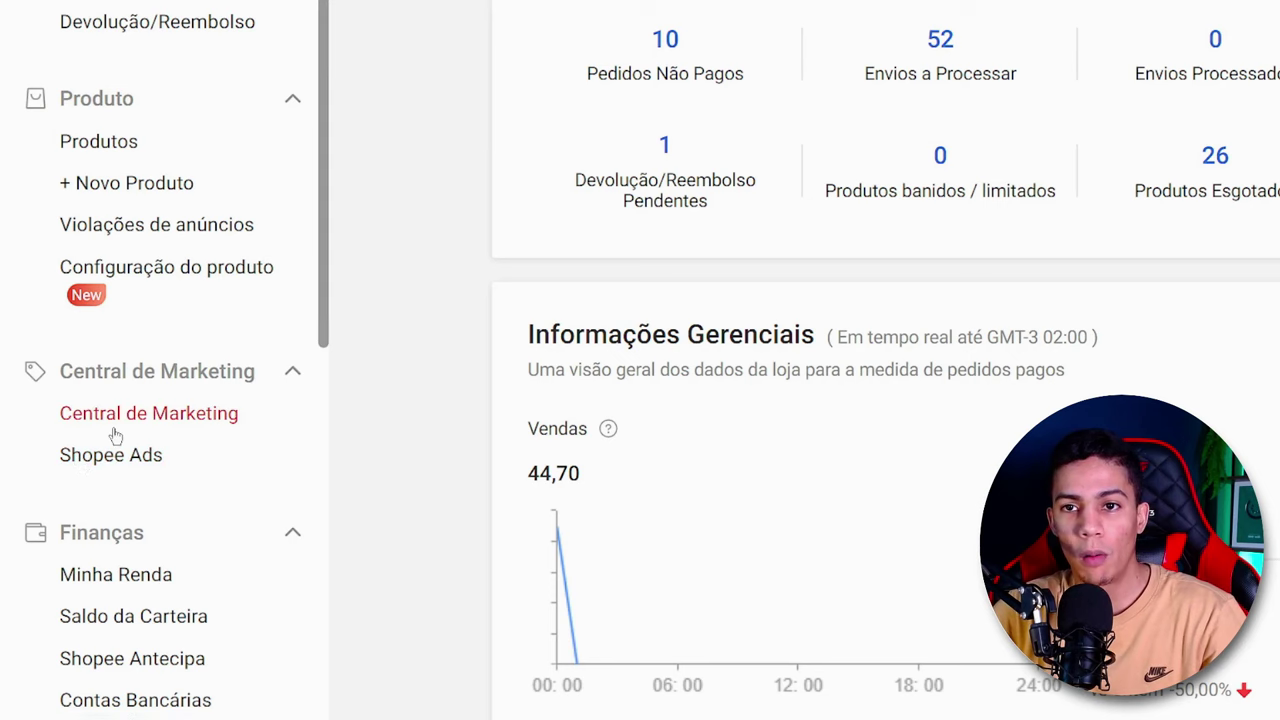
# - Open the Shopee Ads recharge page and look through the available ad credit packages
pyautogui.click(112, 458)
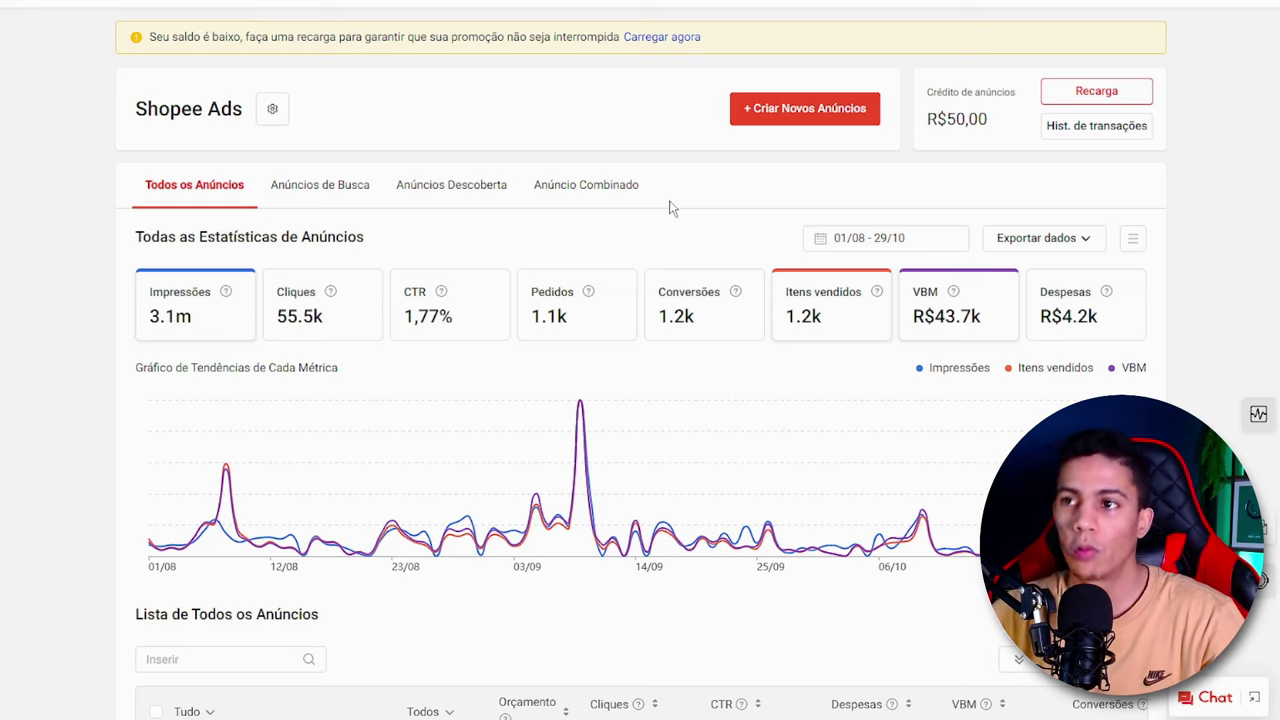
pyautogui.click(1088, 100)
pyautogui.scroll(-1, 610, 155)
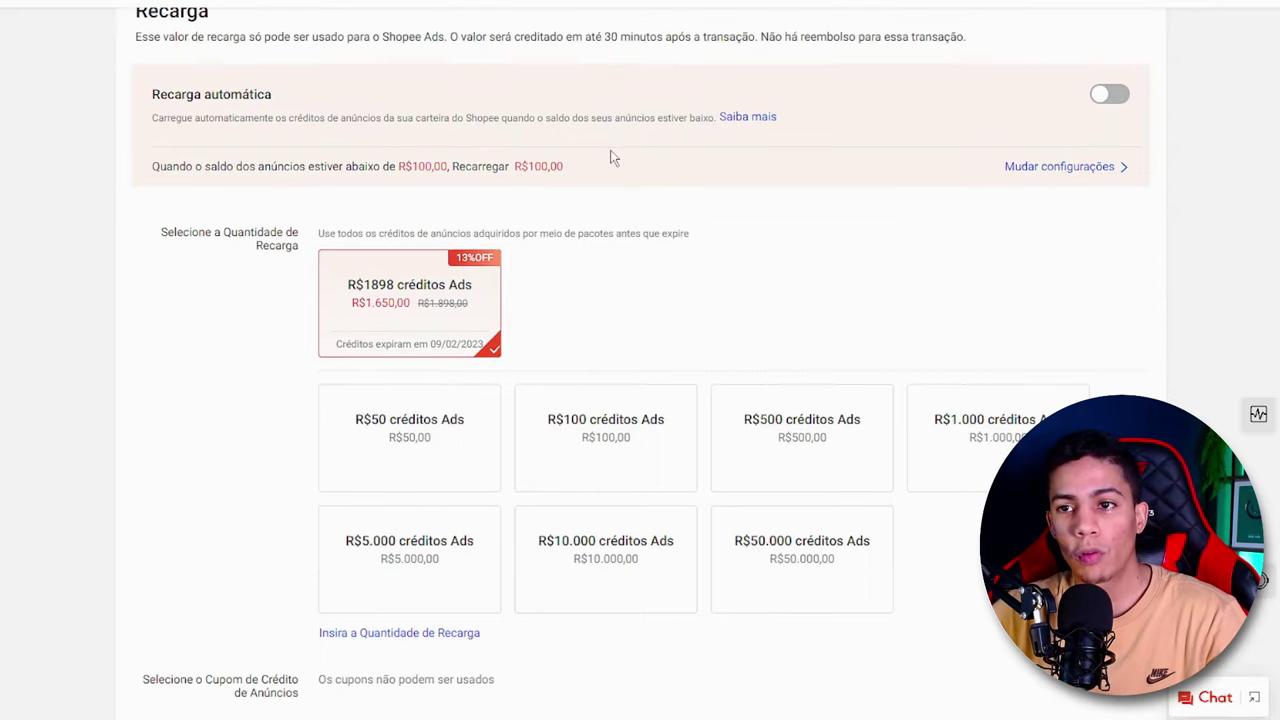
pyautogui.scroll(-1, 709, 163)
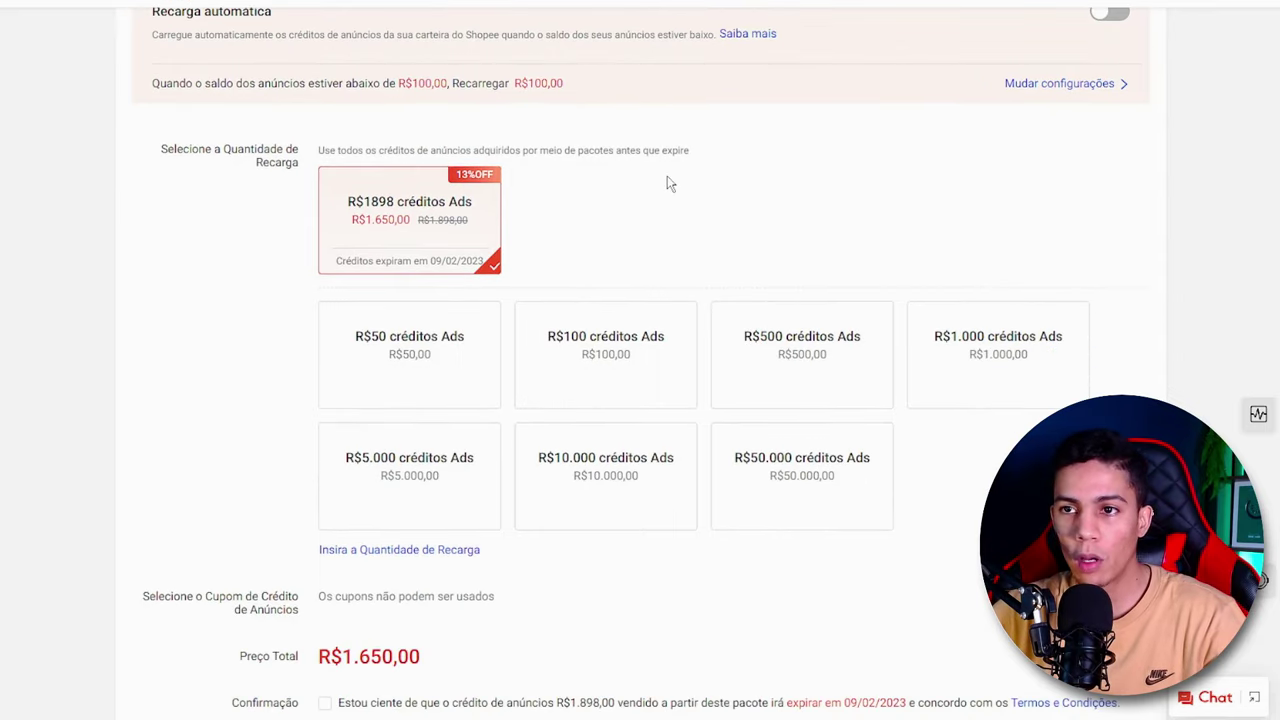
pyautogui.scroll(-1, 672, 184)
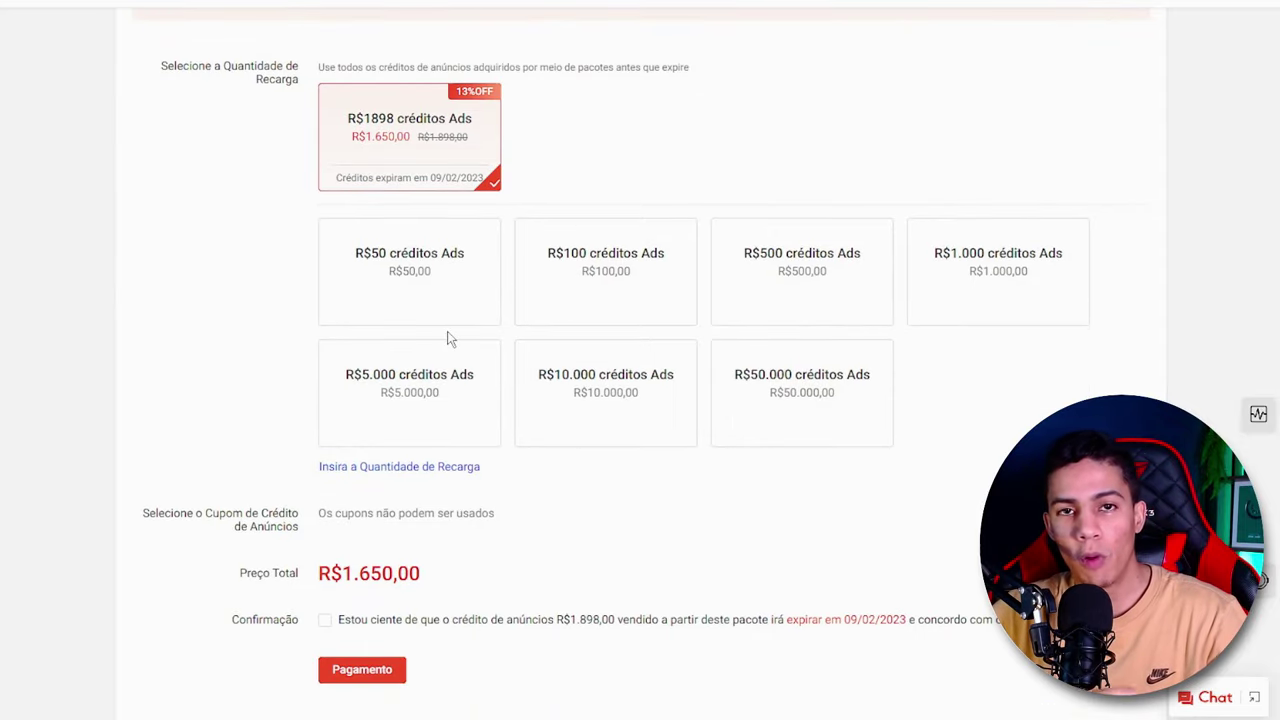
# - Try a custom recharge of R$15, choose the R$50 Ads credit package instead, and proceed with payment by Pix
pyautogui.click(403, 468)
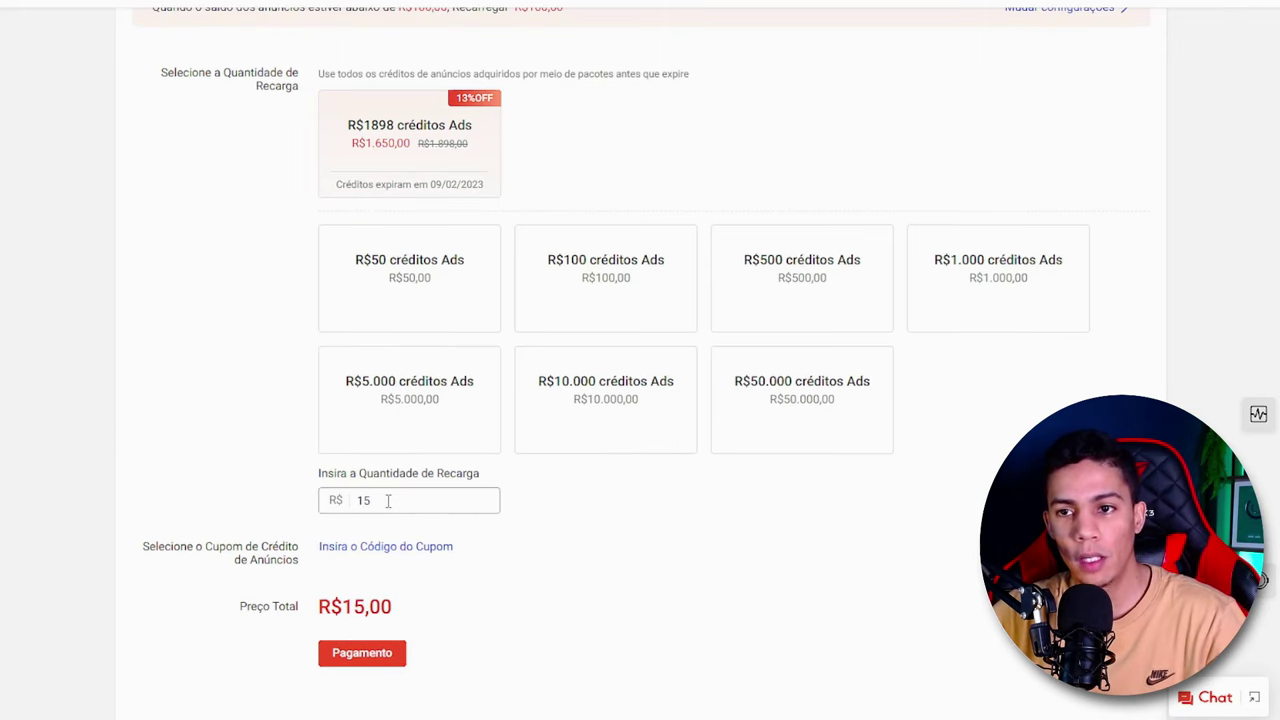
pyautogui.click(394, 311)
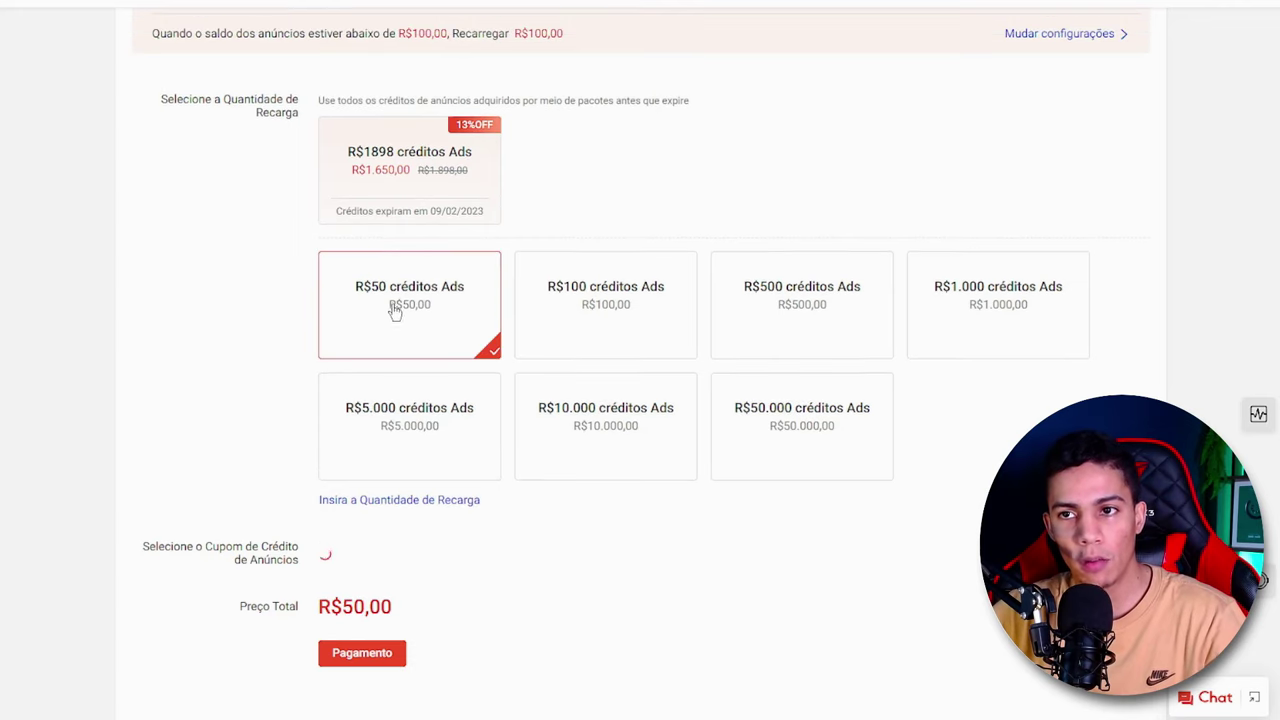
pyautogui.click(386, 653)
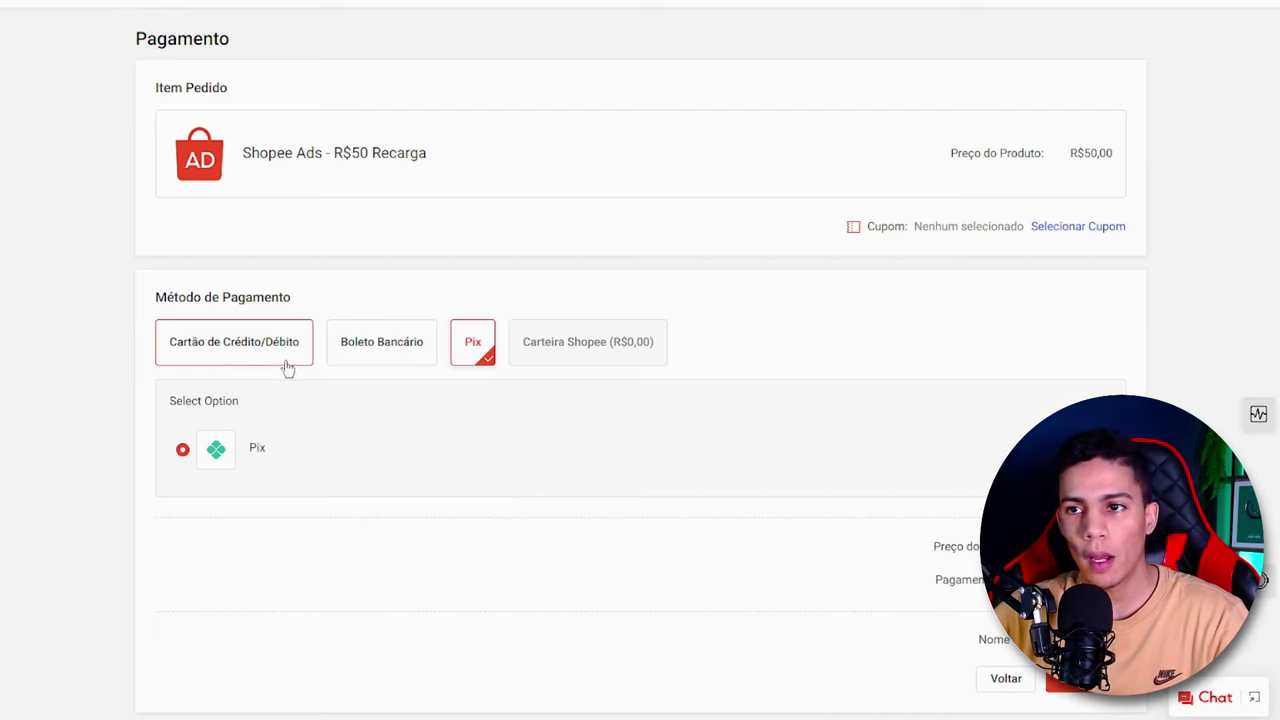
pyautogui.moveTo(592, 368)
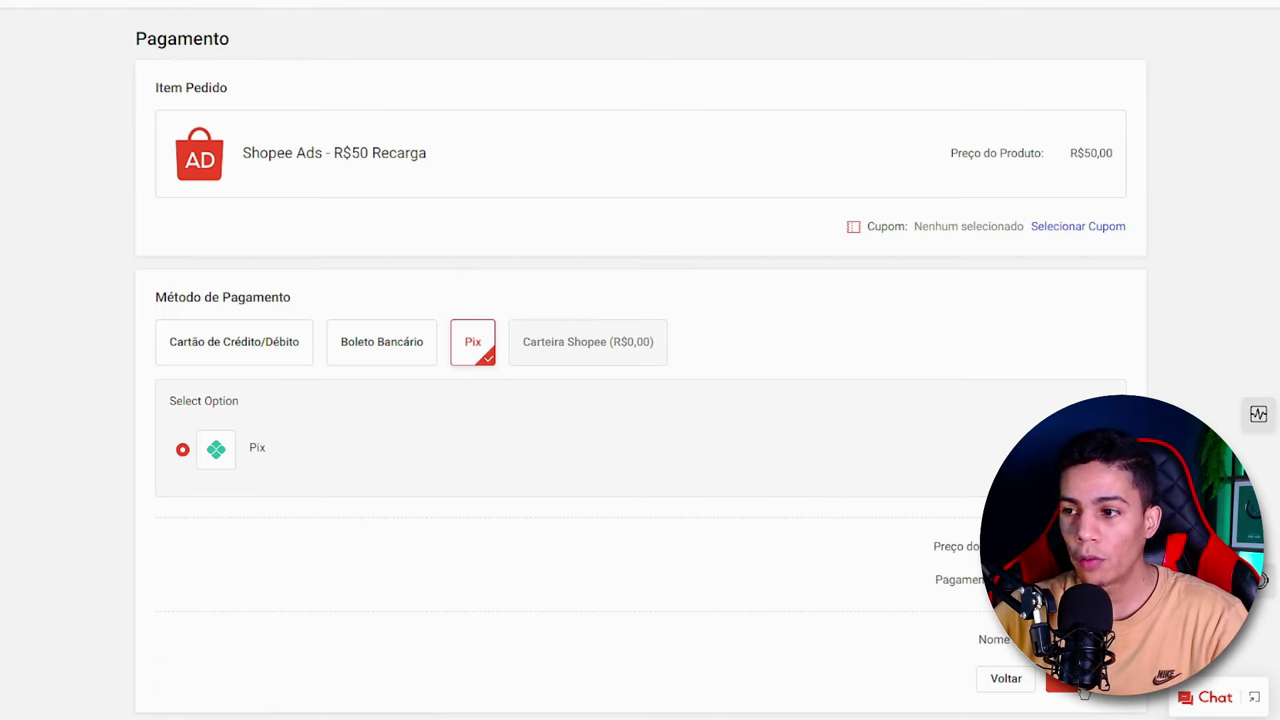
pyautogui.click(1051, 686)
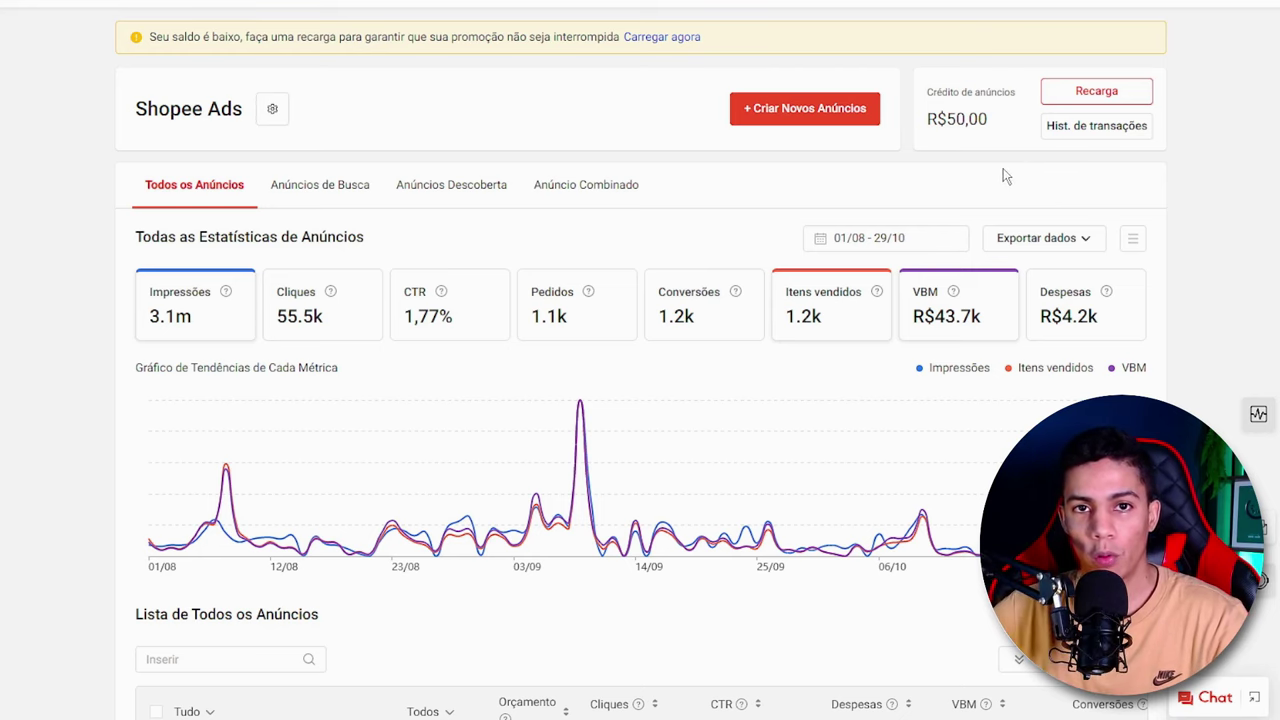
# - Start a new Anúncios de Busca ad and view the explanations of the Produtos and Loja promotion options
pyautogui.click(788, 119)
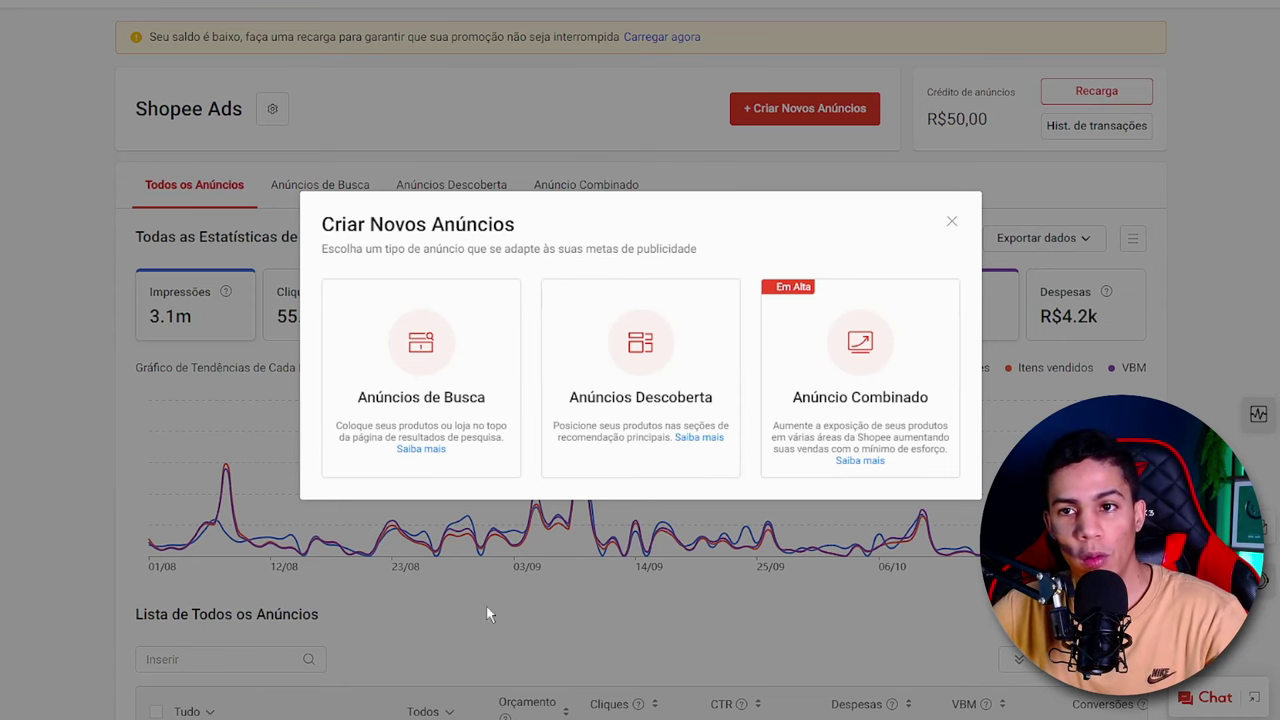
pyautogui.click(447, 378)
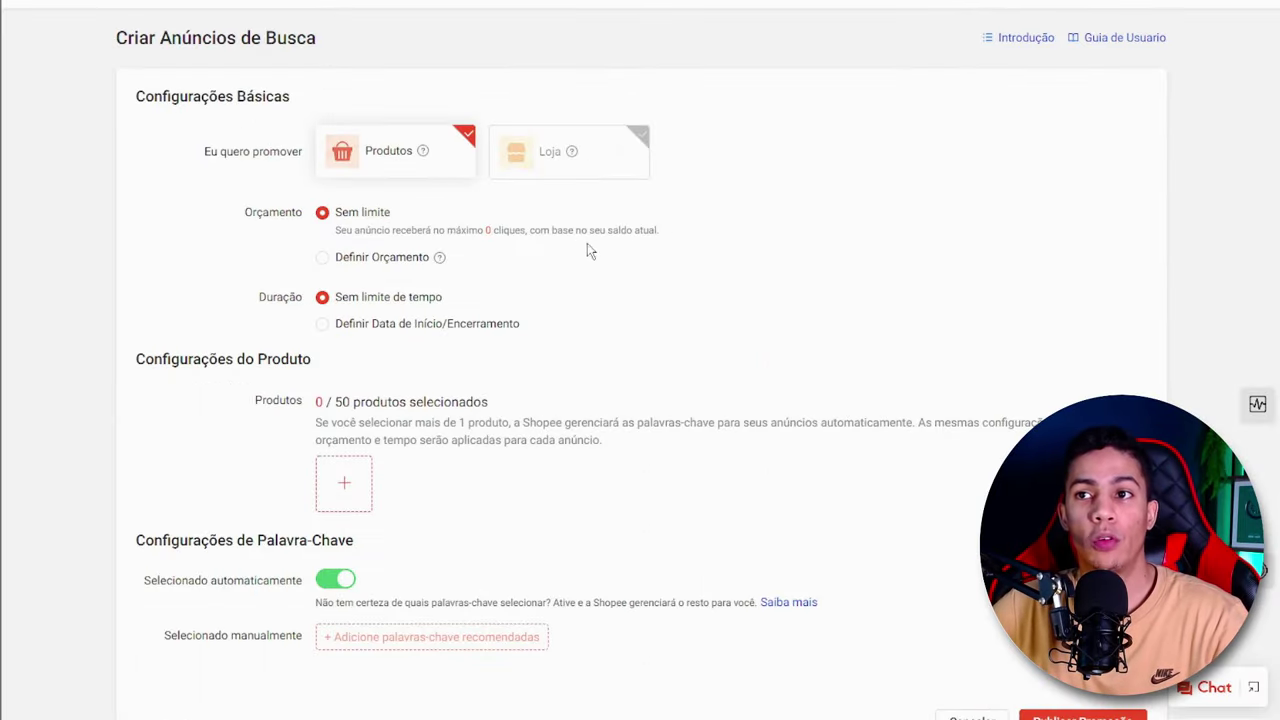
pyautogui.moveTo(424, 153)
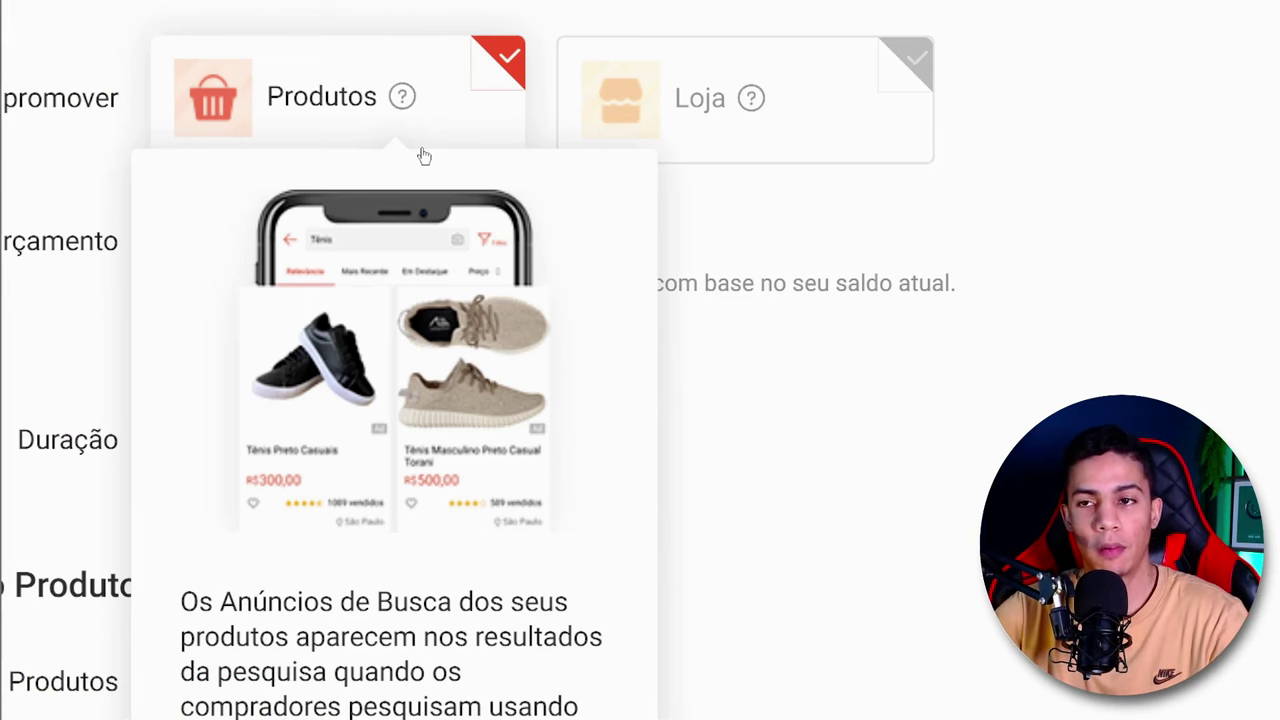
pyautogui.moveTo(750, 100)
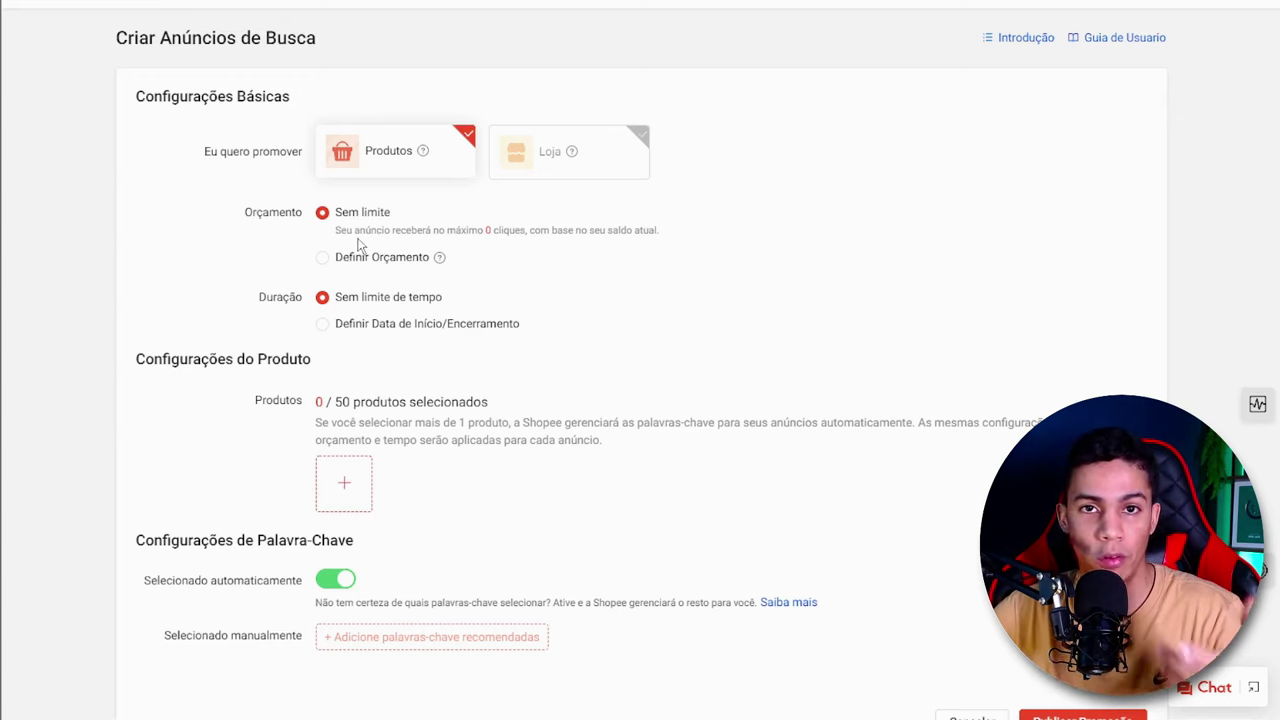
# - Define a daily budget (Orçamento Diário) of R$10.00 for the search ad
pyautogui.click(383, 259)
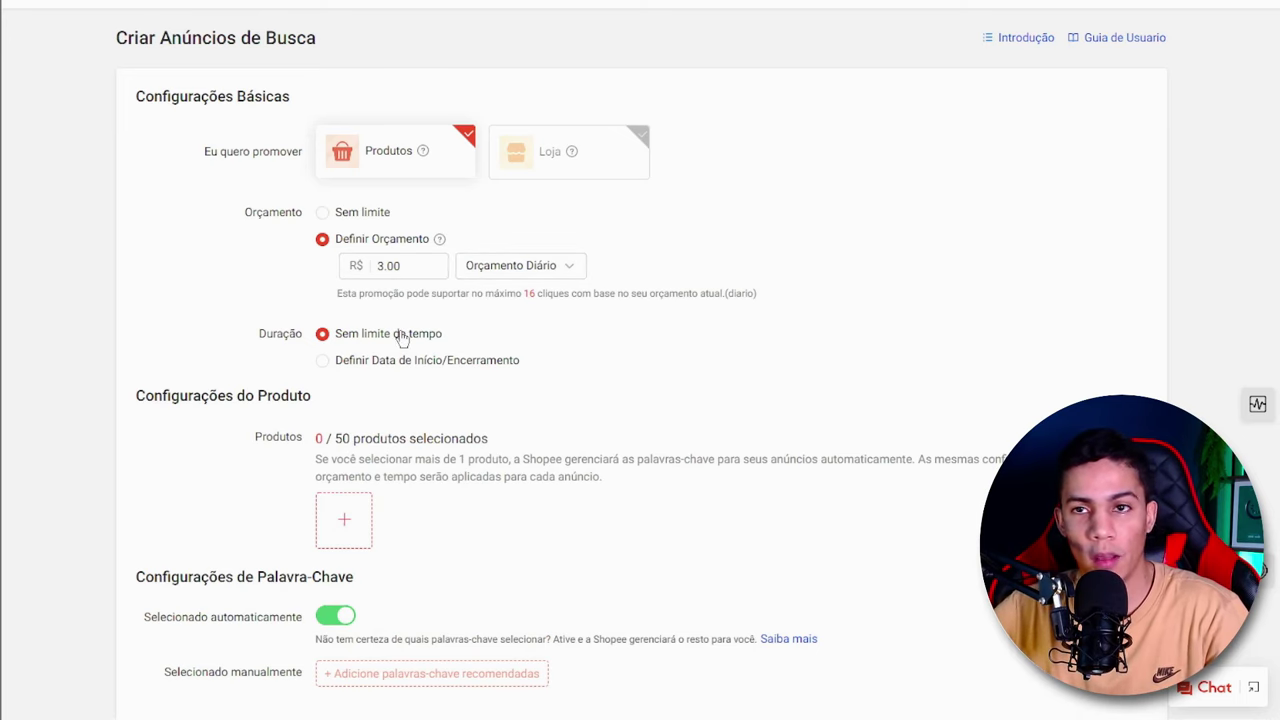
pyautogui.doubleClick(405, 266)
pyautogui.write('10')
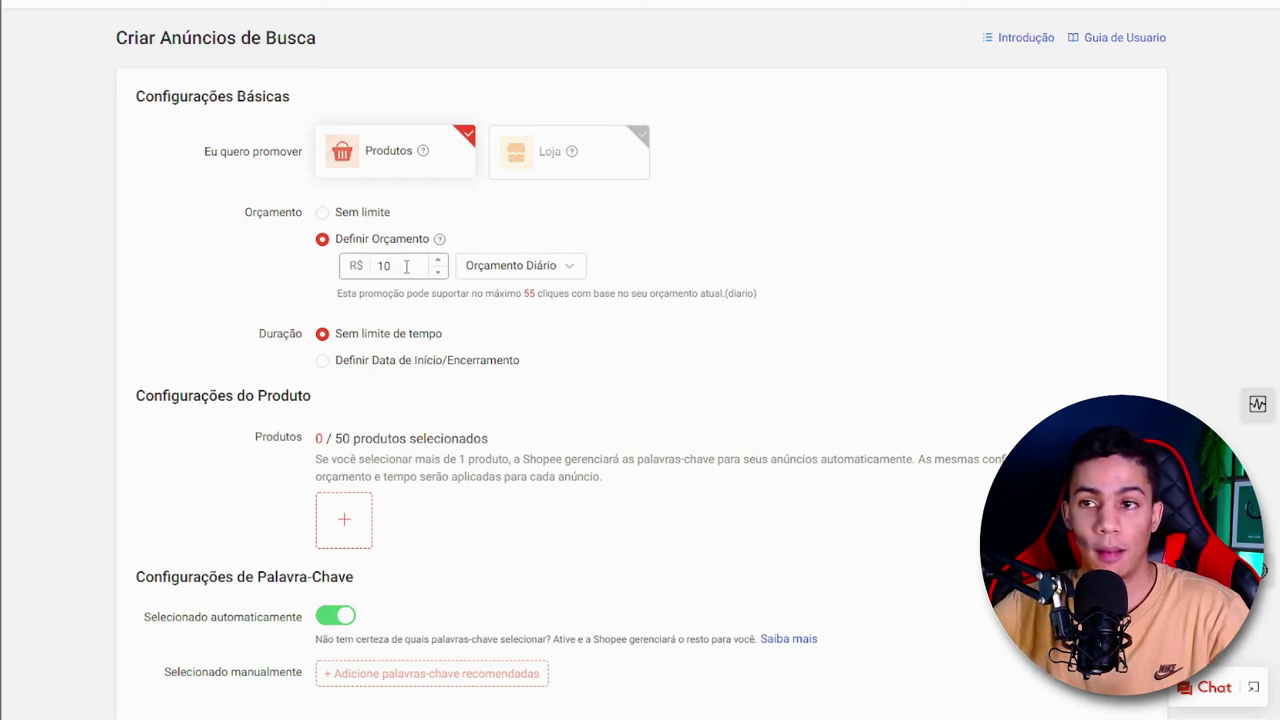
pyautogui.click(530, 320)
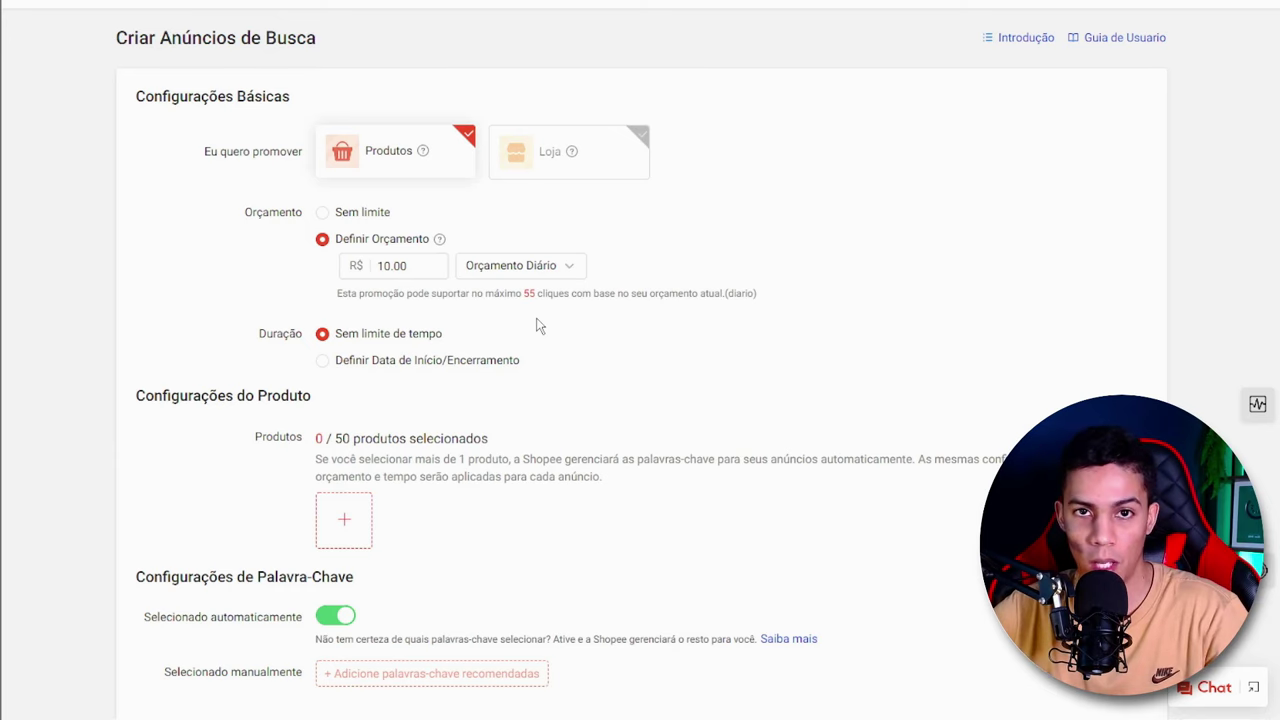
# - Try the defined start and end date option for the ad's duration and return to Sem limite de tempo
pyautogui.click(338, 361)
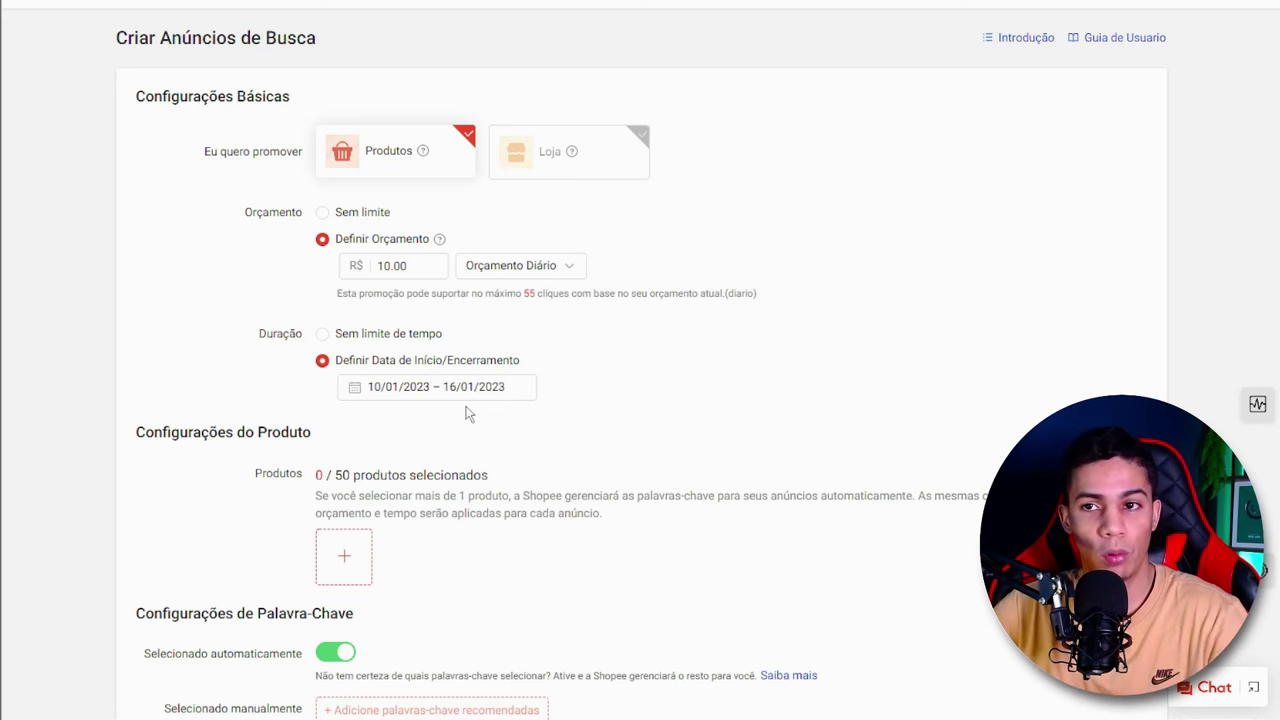
pyautogui.click(366, 338)
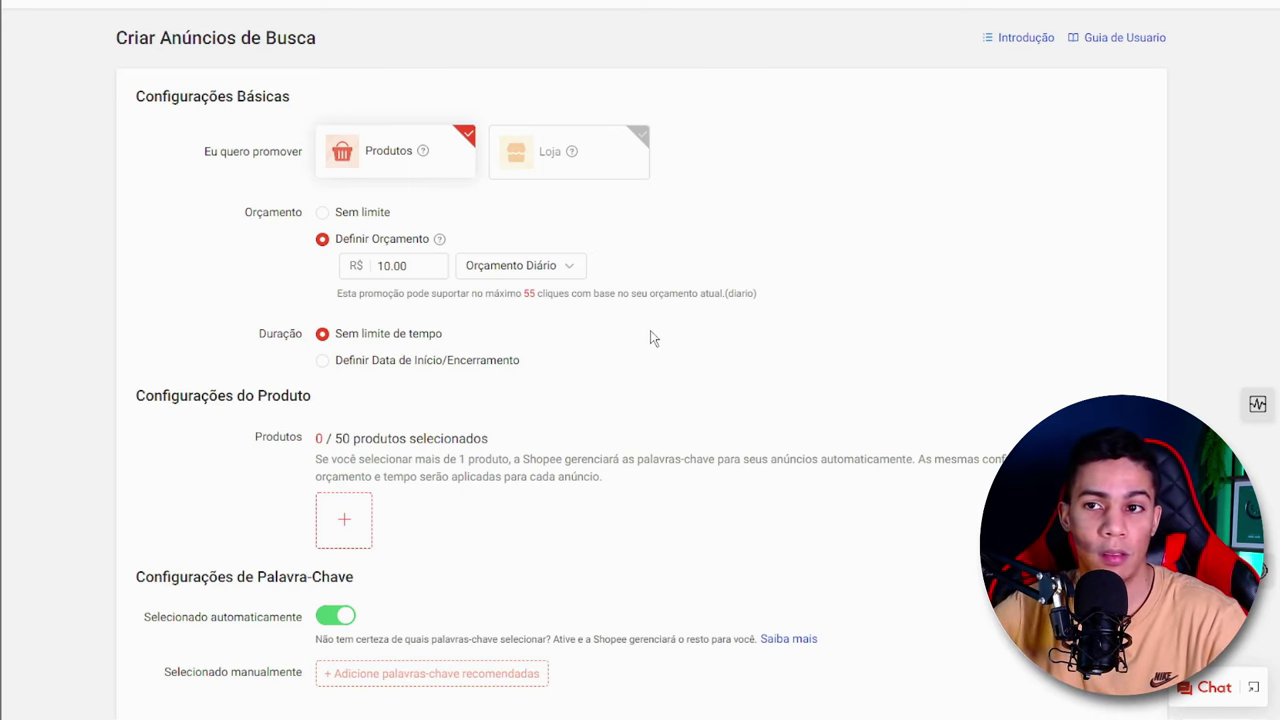
pyautogui.click(448, 360)
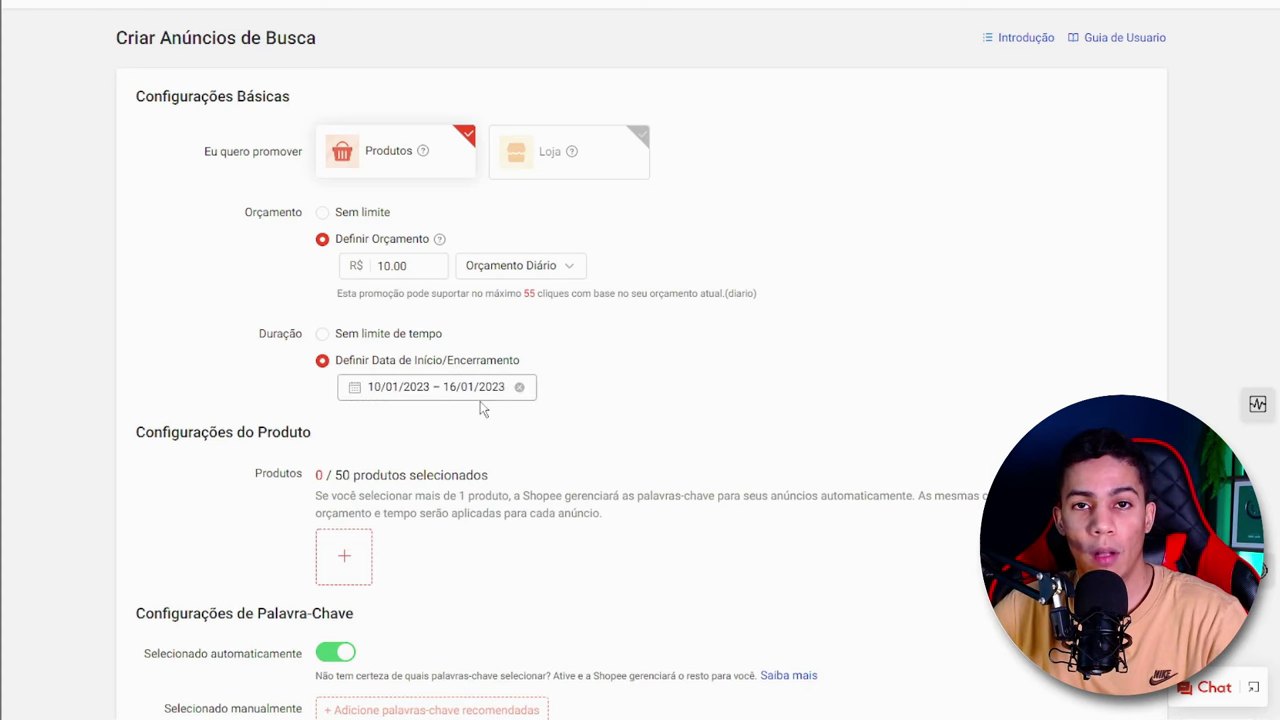
pyautogui.click(322, 339)
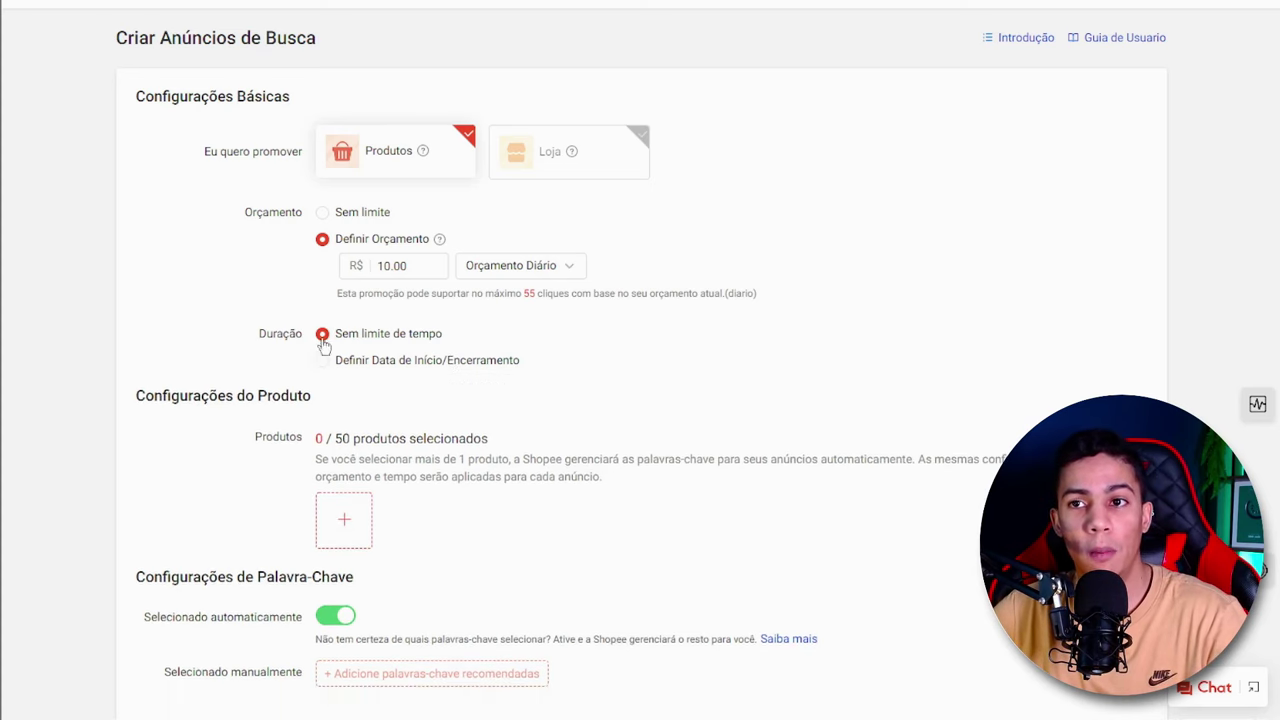
# - Add the gold hair trimmer as the product promoted by the search ad
pyautogui.scroll(-1, 322, 345)
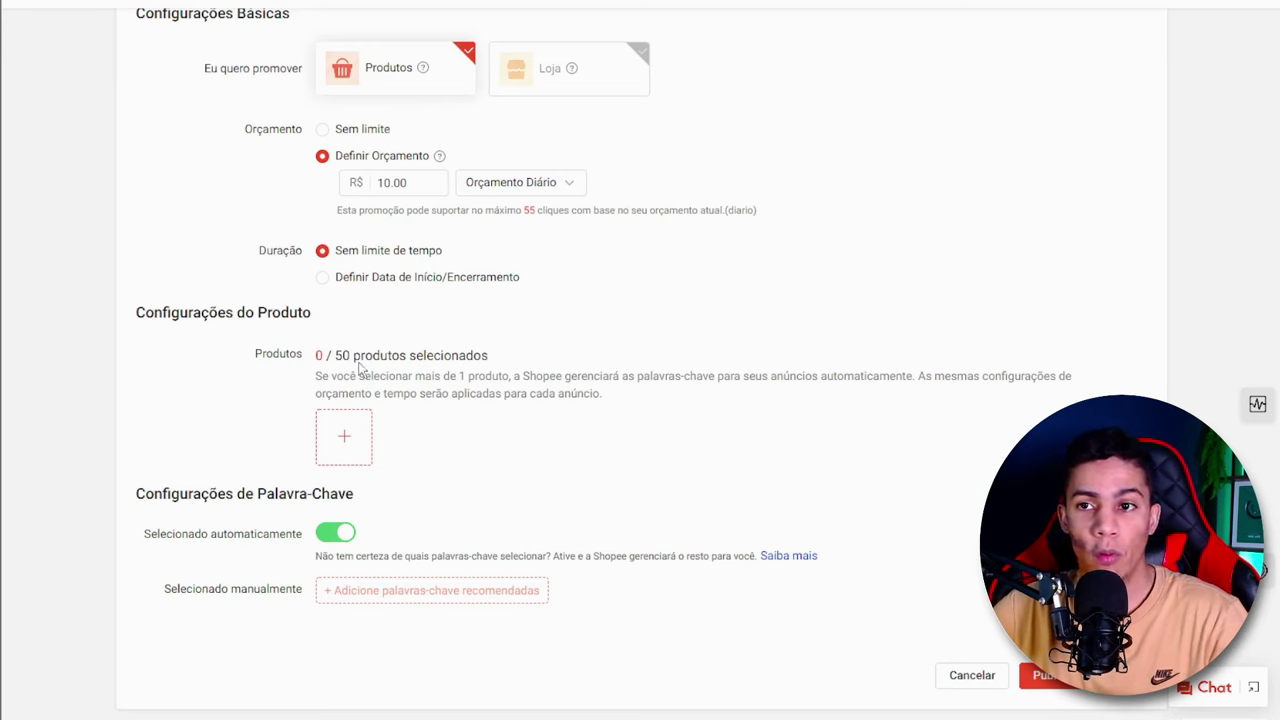
pyautogui.moveTo(353, 355); pyautogui.dragTo(307, 362)
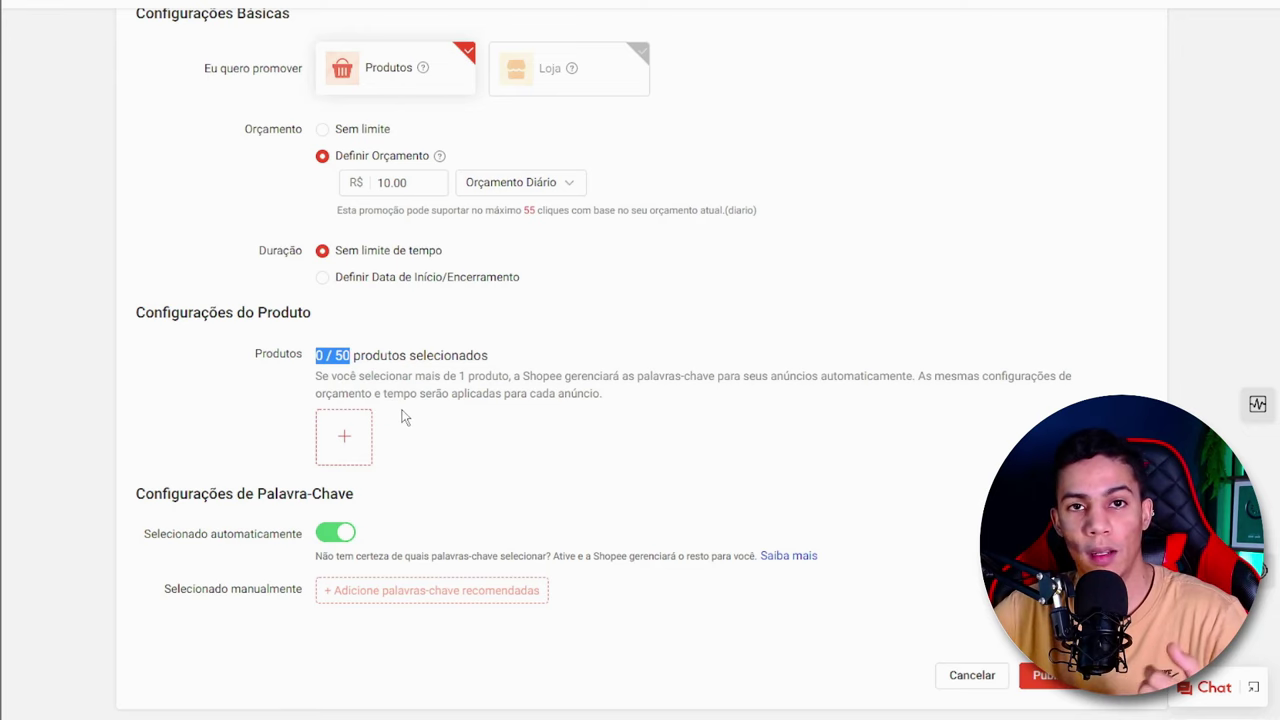
pyautogui.click(504, 391)
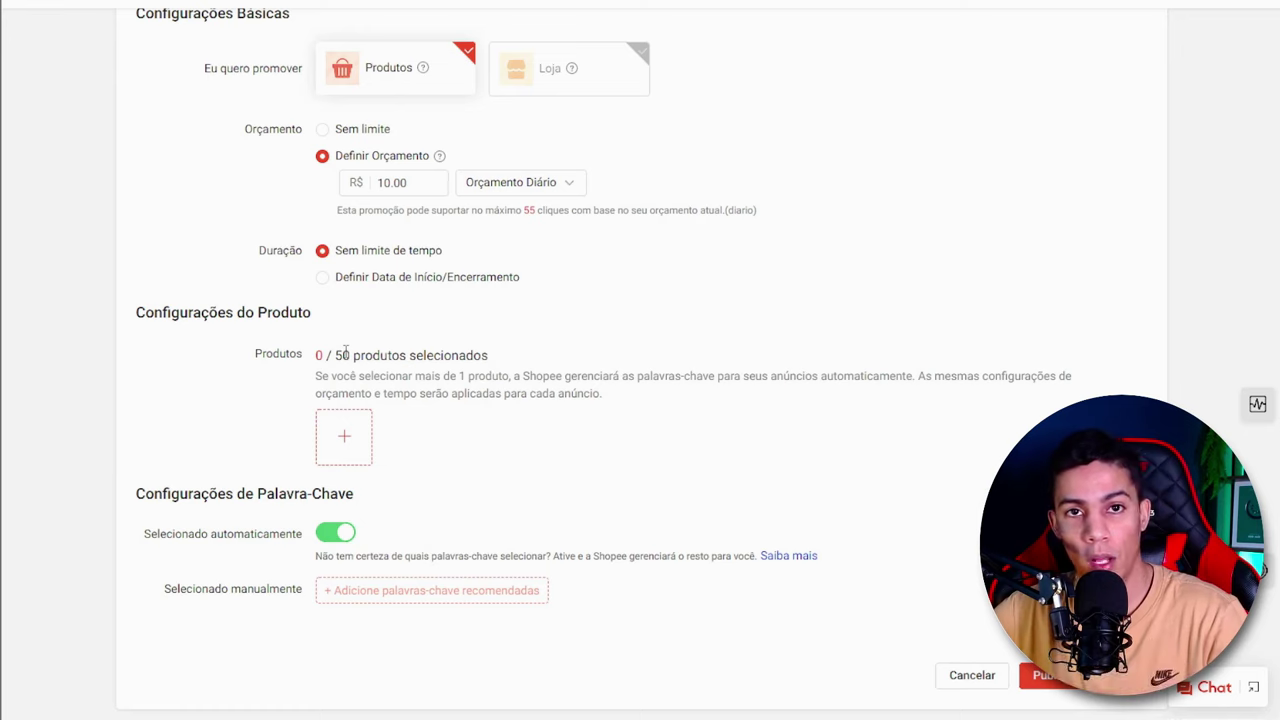
pyautogui.click(338, 445)
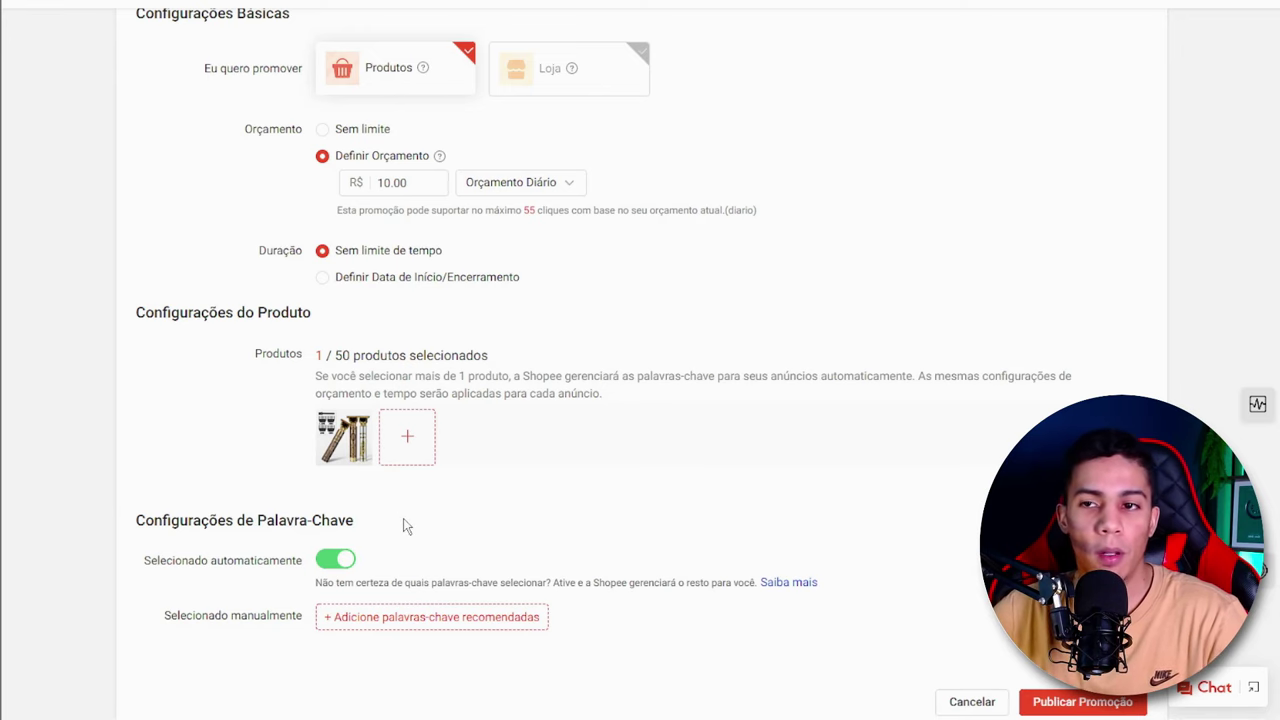
# - Add the recommended keywords to the ad's manual keyword selection and skim the resulting list
pyautogui.scroll(-1, 406, 527)
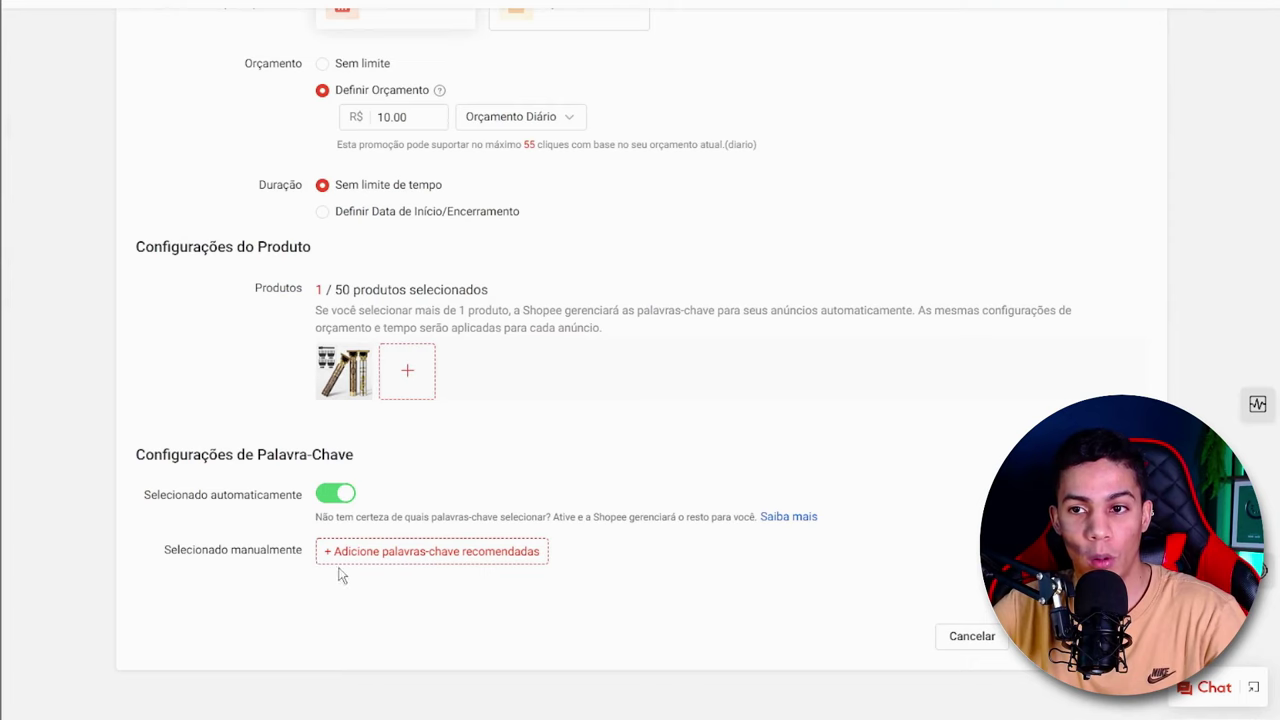
pyautogui.click(438, 556)
pyautogui.scroll(-1, 442, 460)
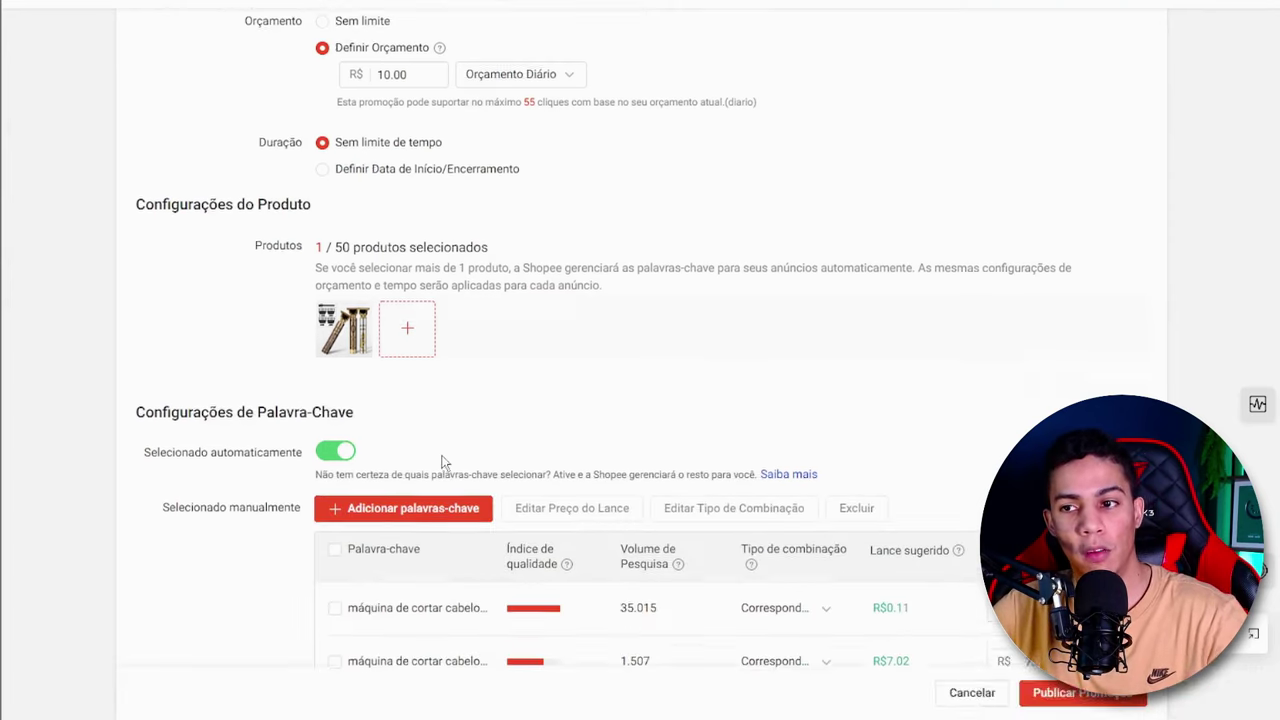
pyautogui.scroll(-8, 443, 462)
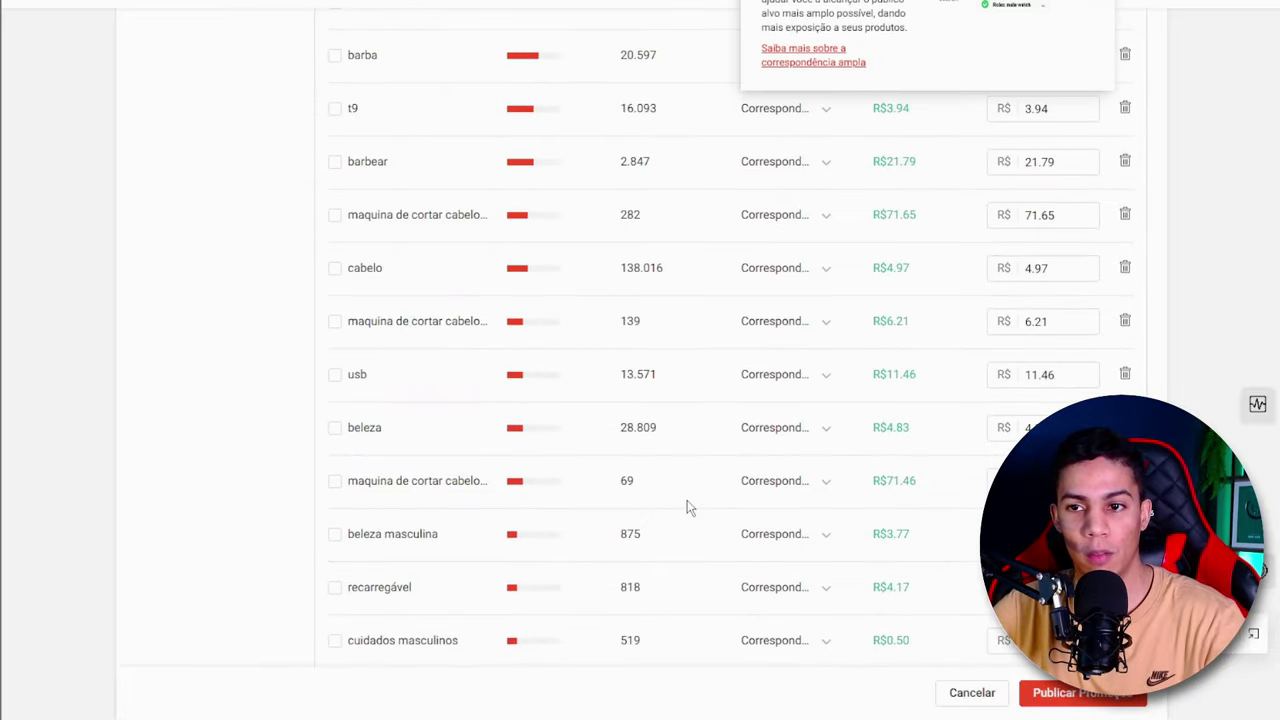
pyautogui.scroll(10, 687, 507)
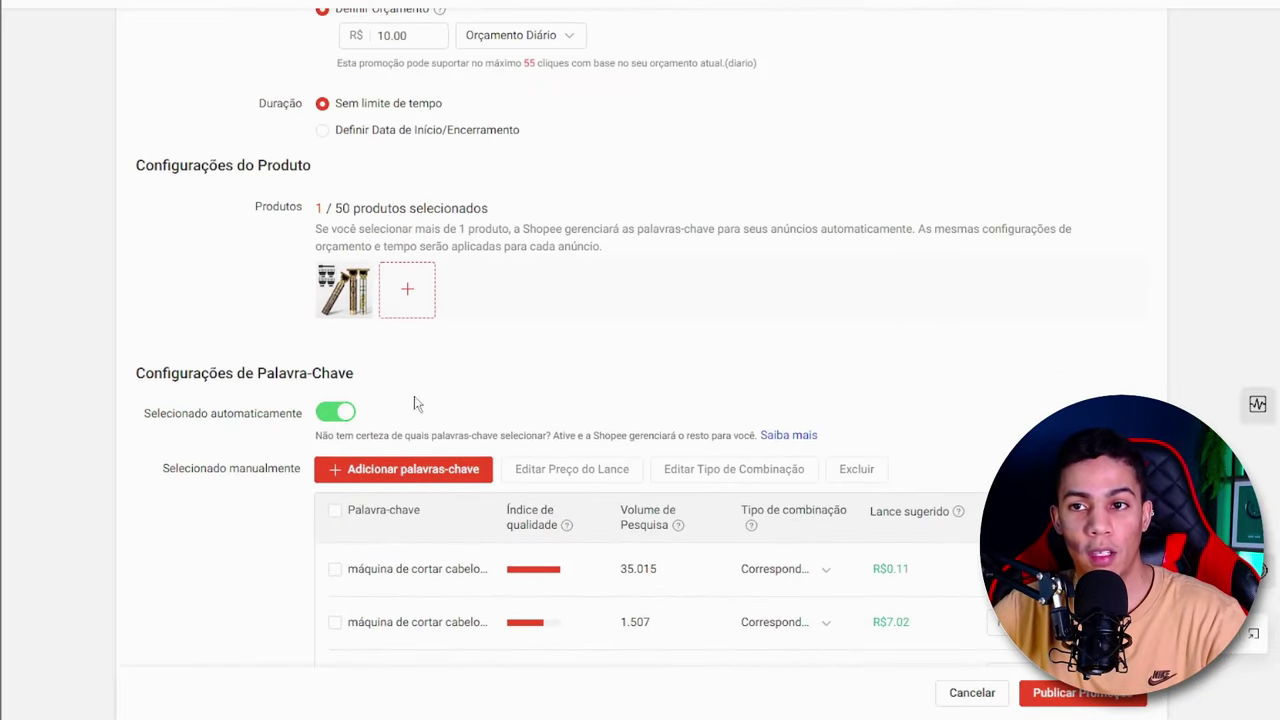
# - Turn off automatic keyword selection so the ad uses only the manually selected keywords
pyautogui.click(332, 412)
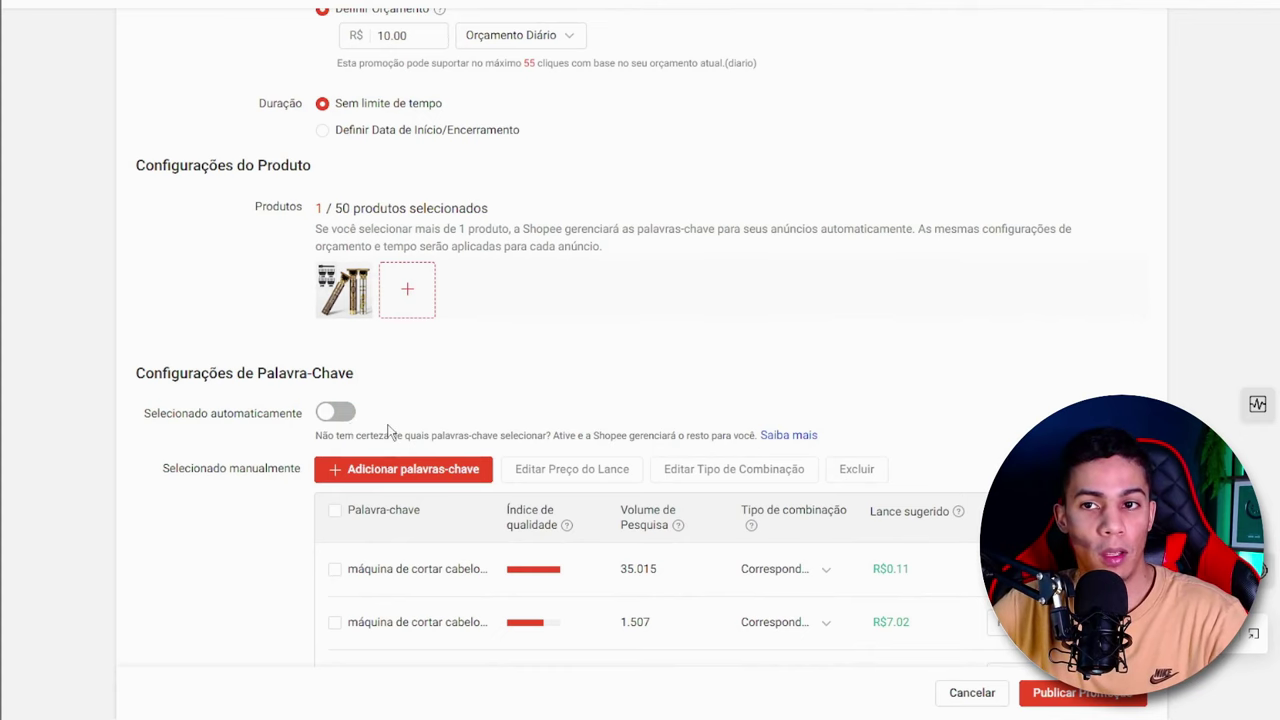
pyautogui.moveTo(304, 413); pyautogui.dragTo(128, 413)
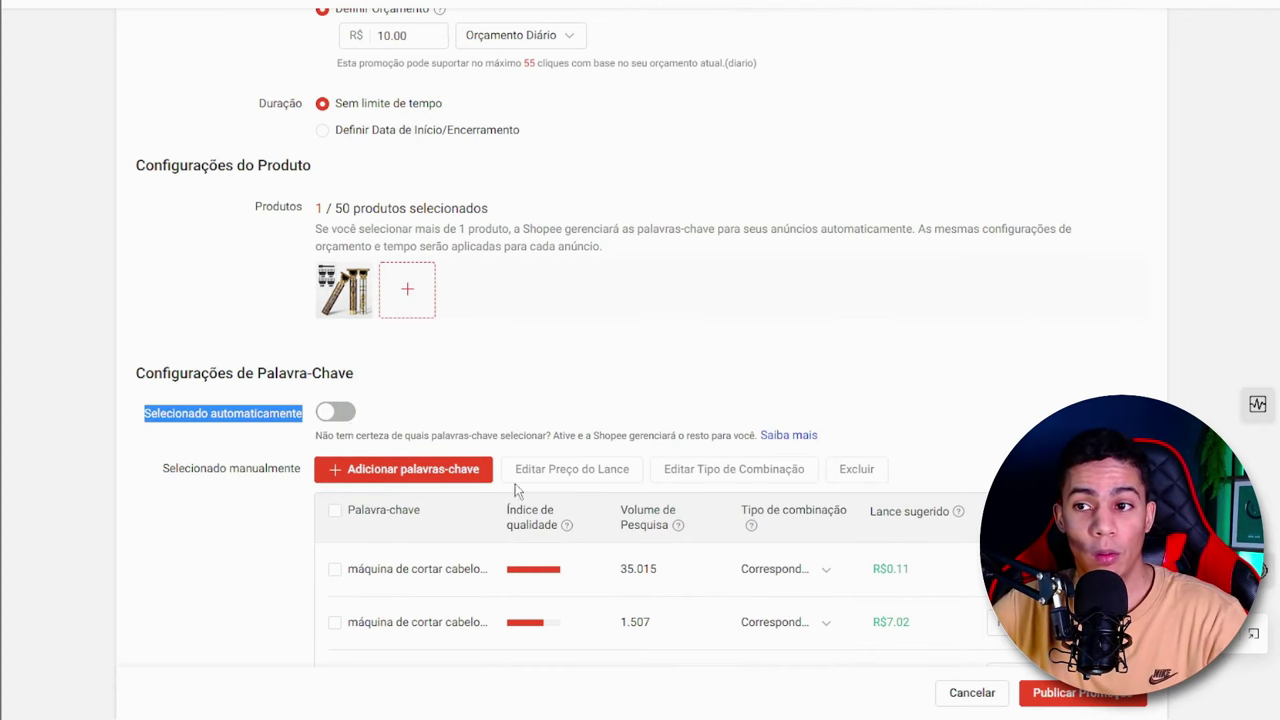
pyautogui.scroll(-3, 517, 489)
pyautogui.click(729, 420)
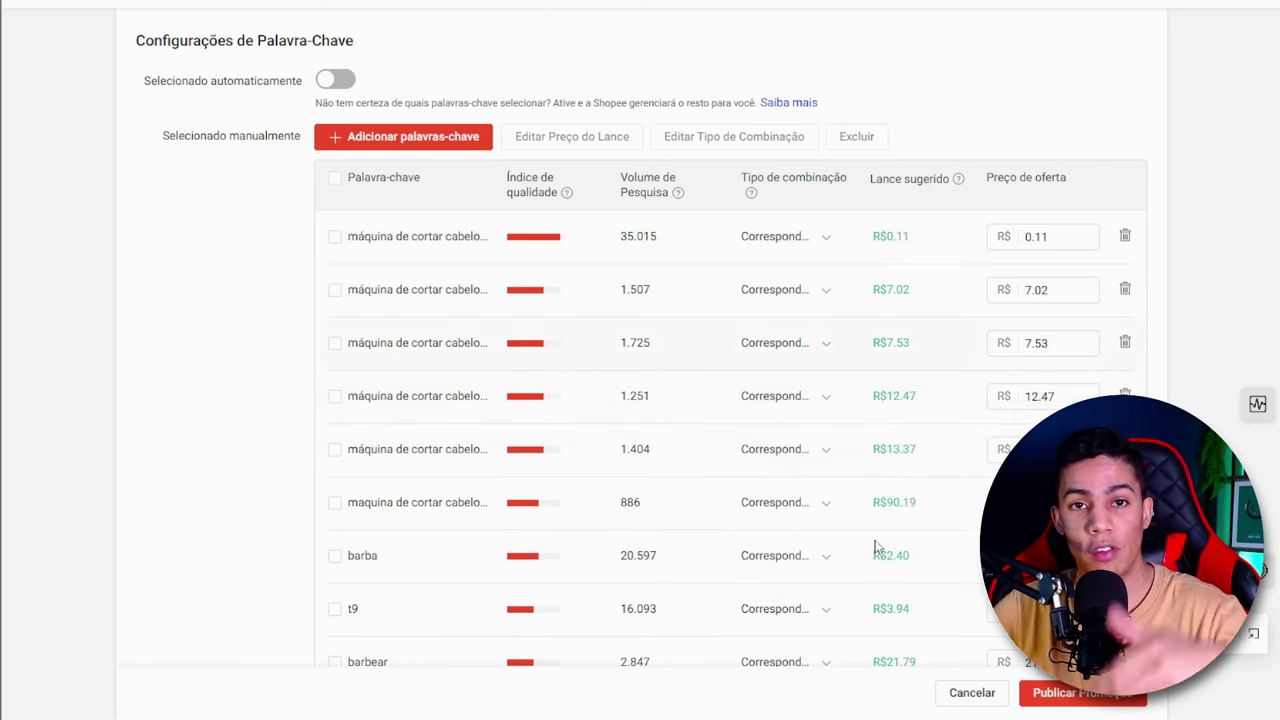
# - Look through the whole manual keyword list, examining each keyword's quality index, search volume and suggested bid
pyautogui.scroll(4, 721, 494)
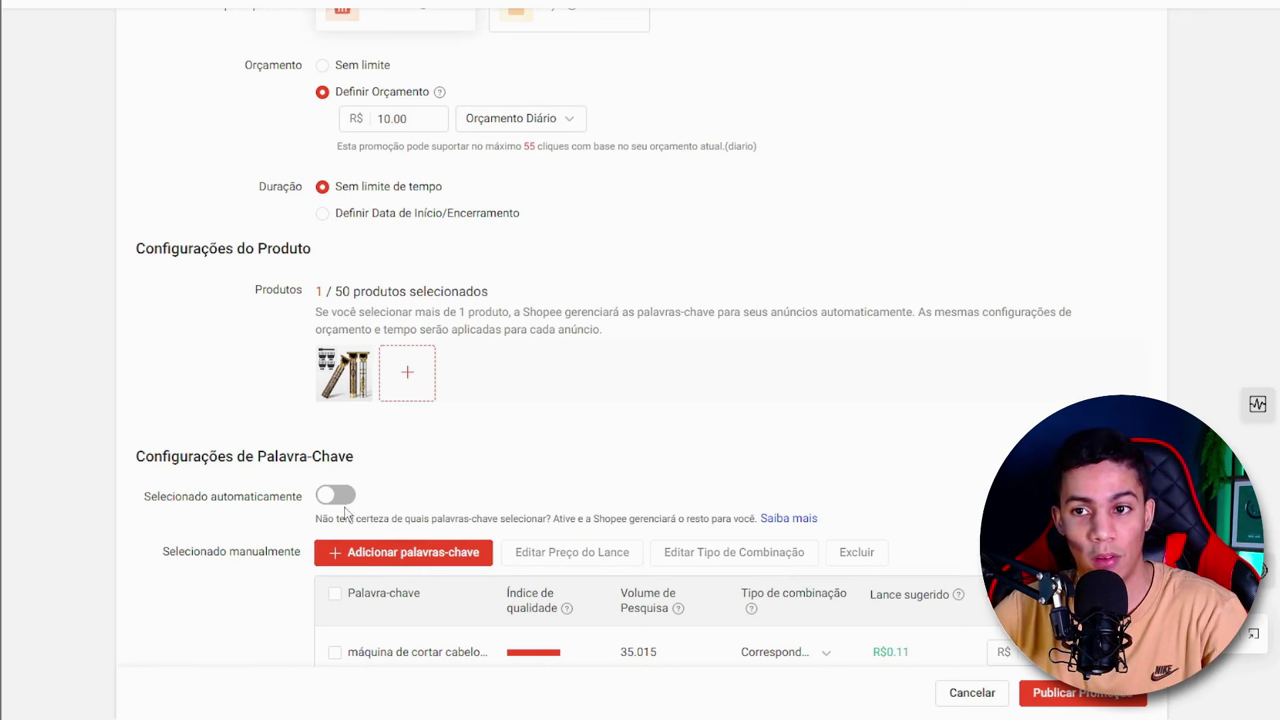
pyautogui.scroll(-3, 500, 495)
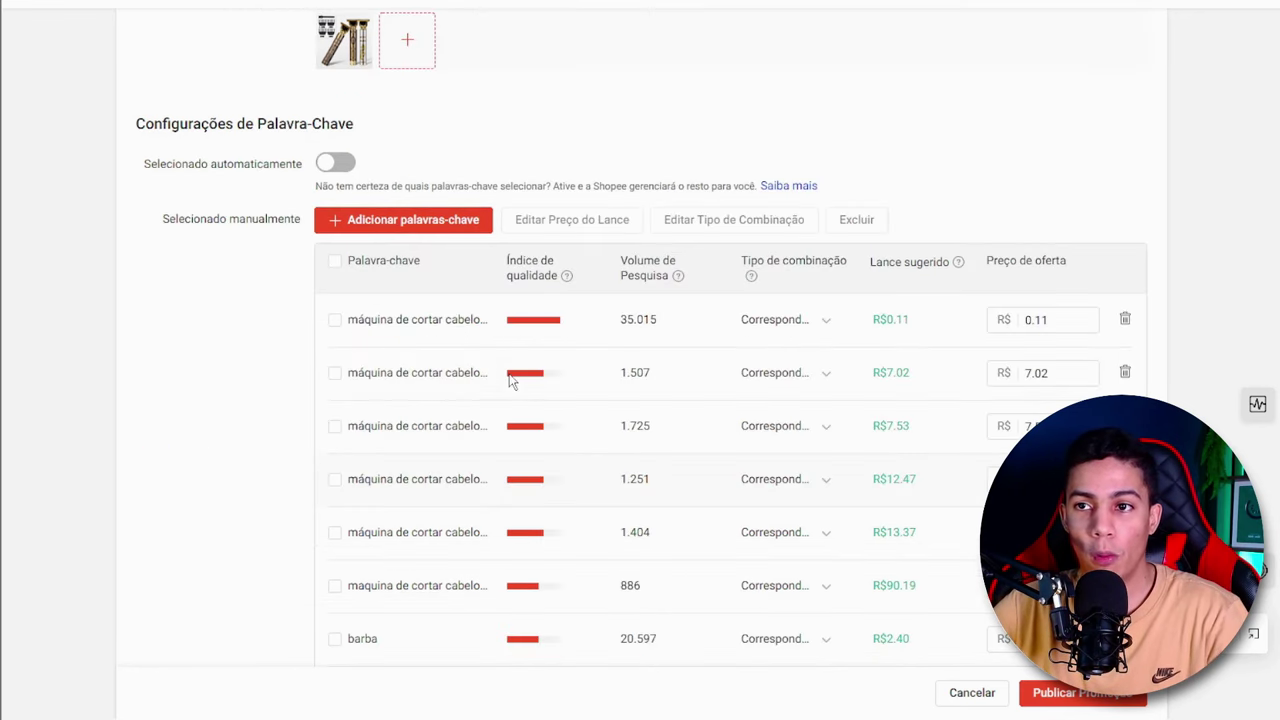
pyautogui.scroll(-5, 505, 381)
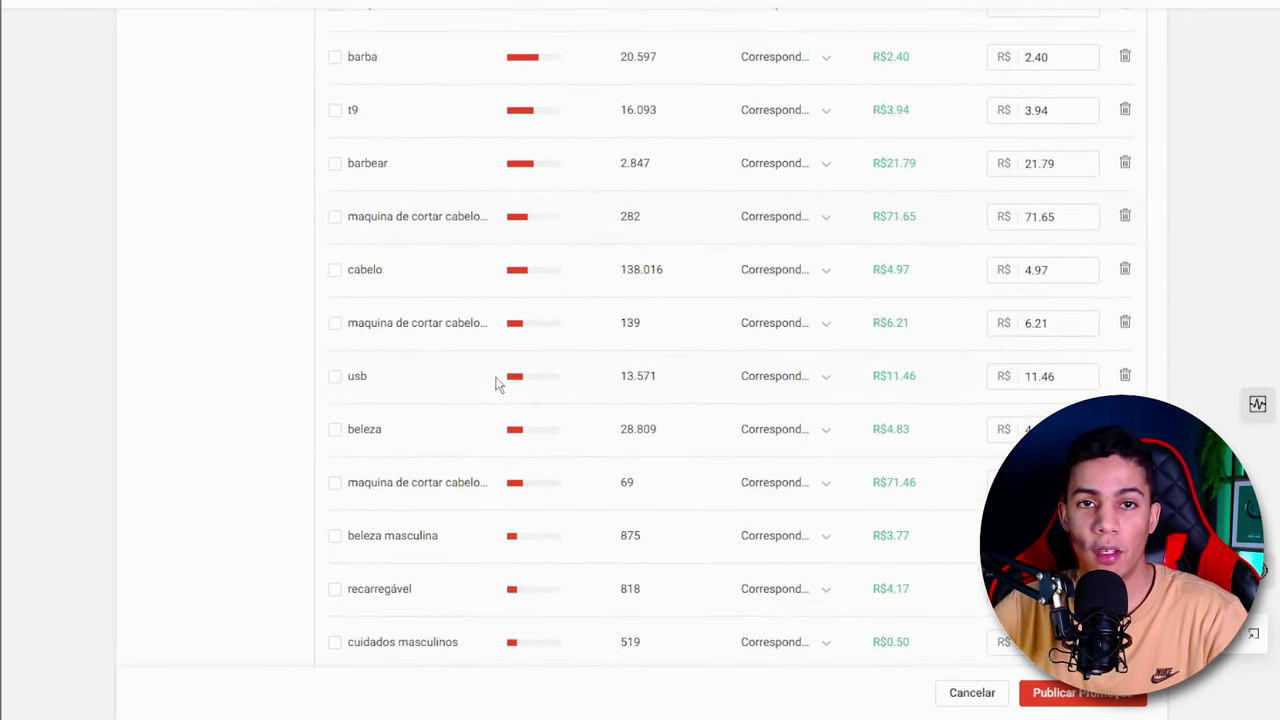
pyautogui.scroll(-6, 500, 381)
pyautogui.scroll(-1, 447, 427)
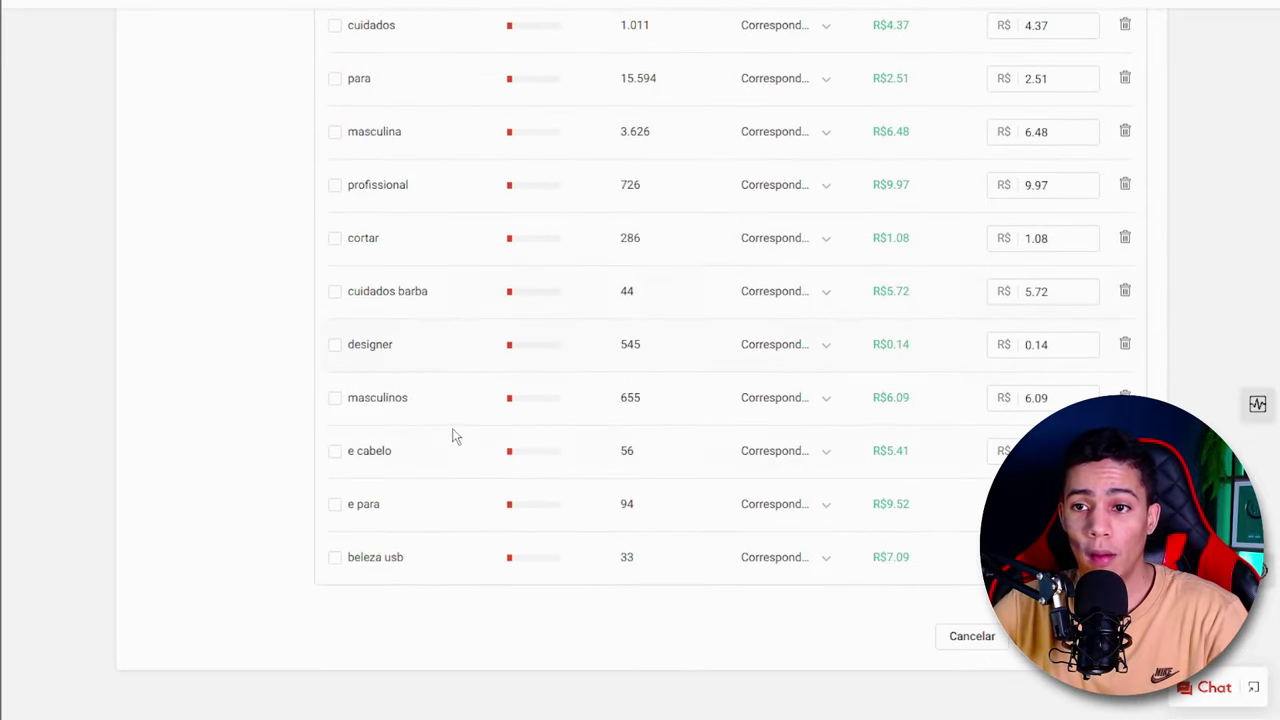
# - Mark the irrelevant keywords "beleza usb", "e para", "e cabelo" and "masculinos" at the end of the manual keyword list
pyautogui.scroll(15, 388, 622)
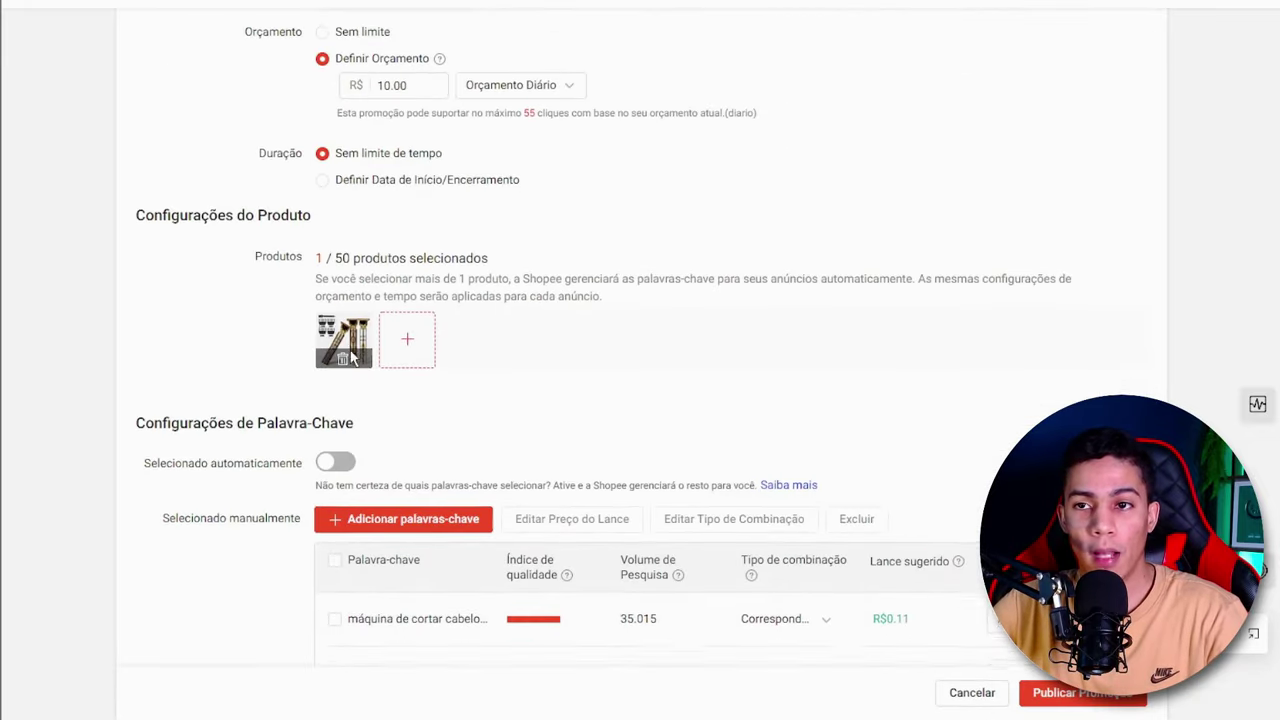
pyautogui.scroll(-12, 340, 365)
pyautogui.scroll(-2, 392, 377)
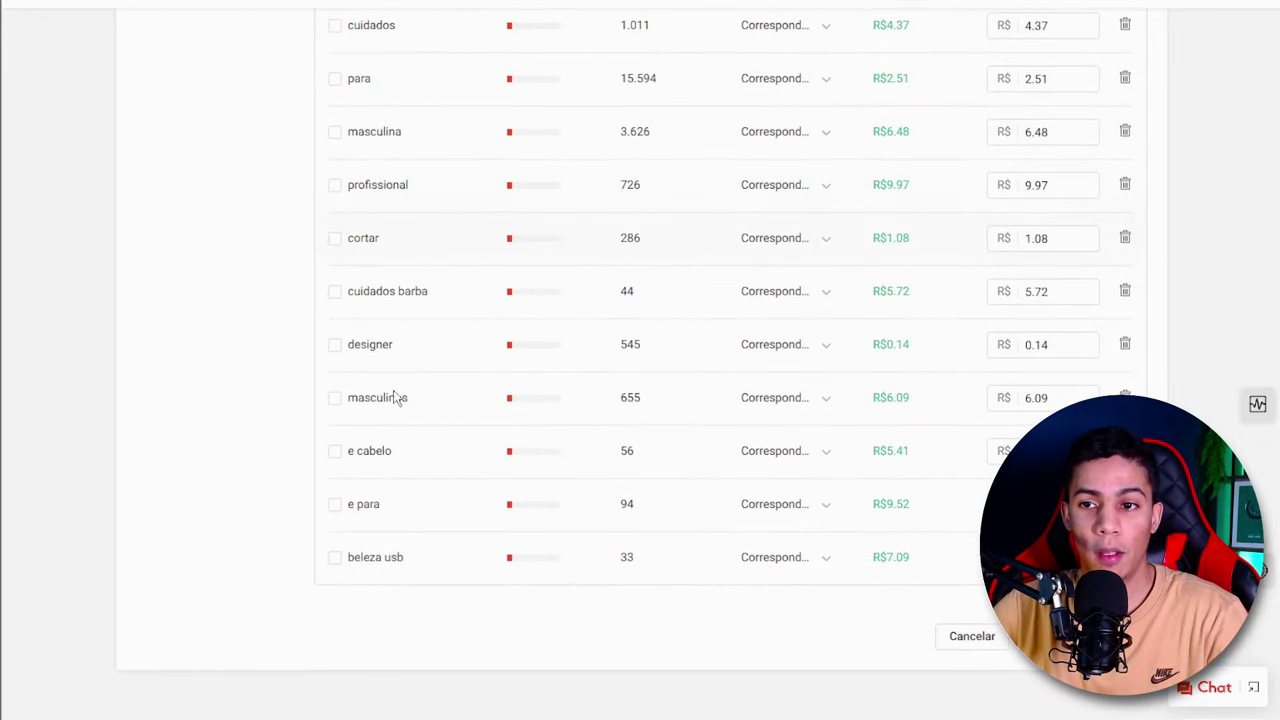
pyautogui.click(335, 560)
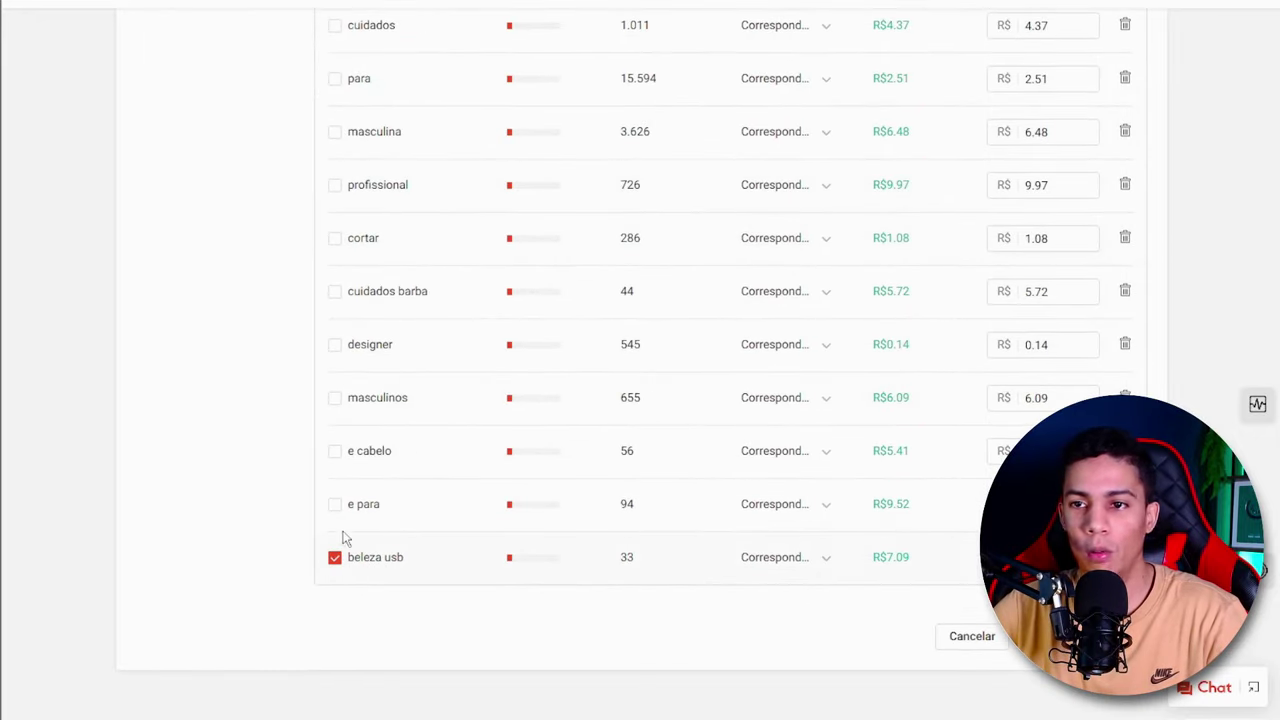
pyautogui.click(334, 506)
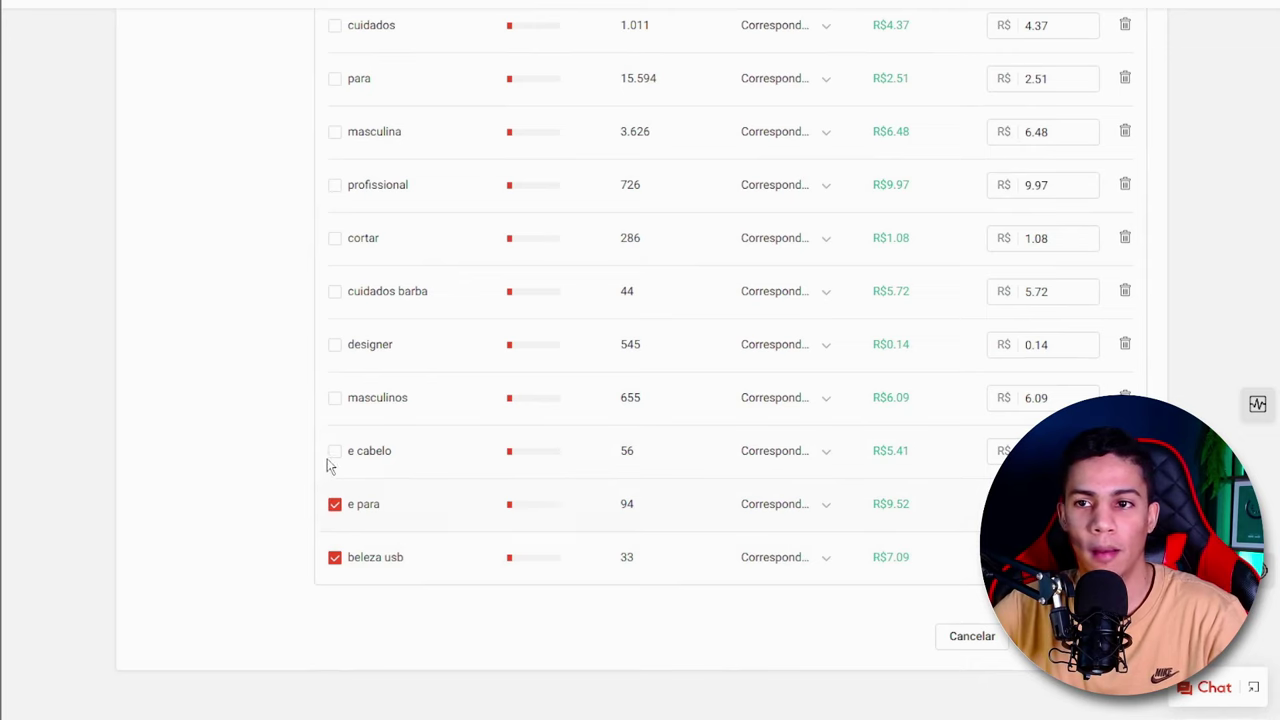
pyautogui.click(334, 452)
pyautogui.click(335, 398)
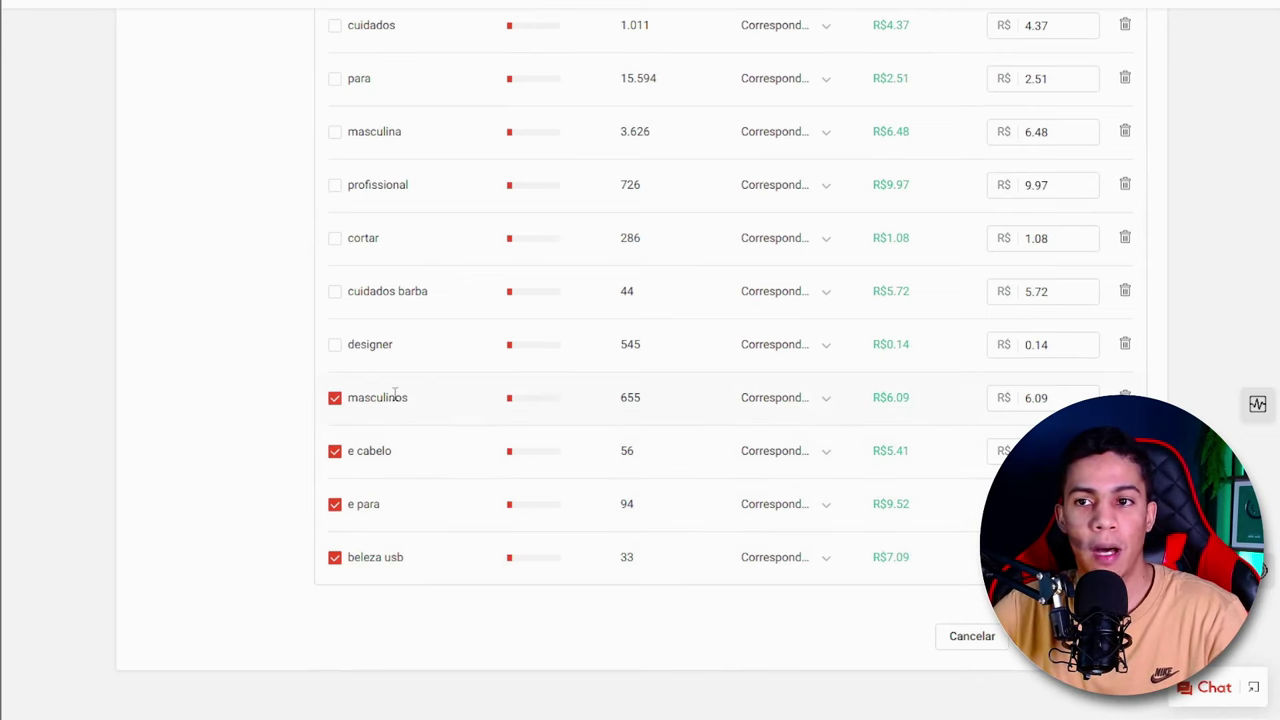
# - Also mark the generic keywords "designer", "cortar", "profissional" and "masculina", leaving "cuidados barba" unmarked
pyautogui.scroll(1, 430, 460)
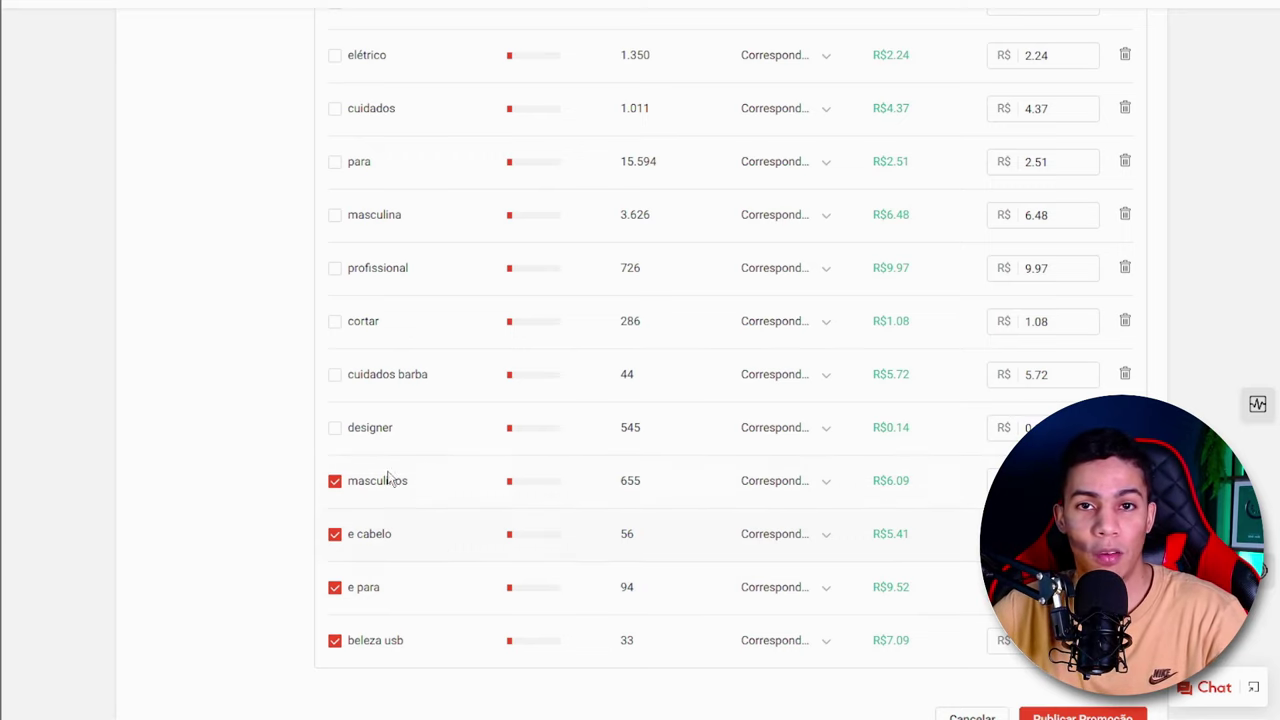
pyautogui.scroll(2, 405, 500)
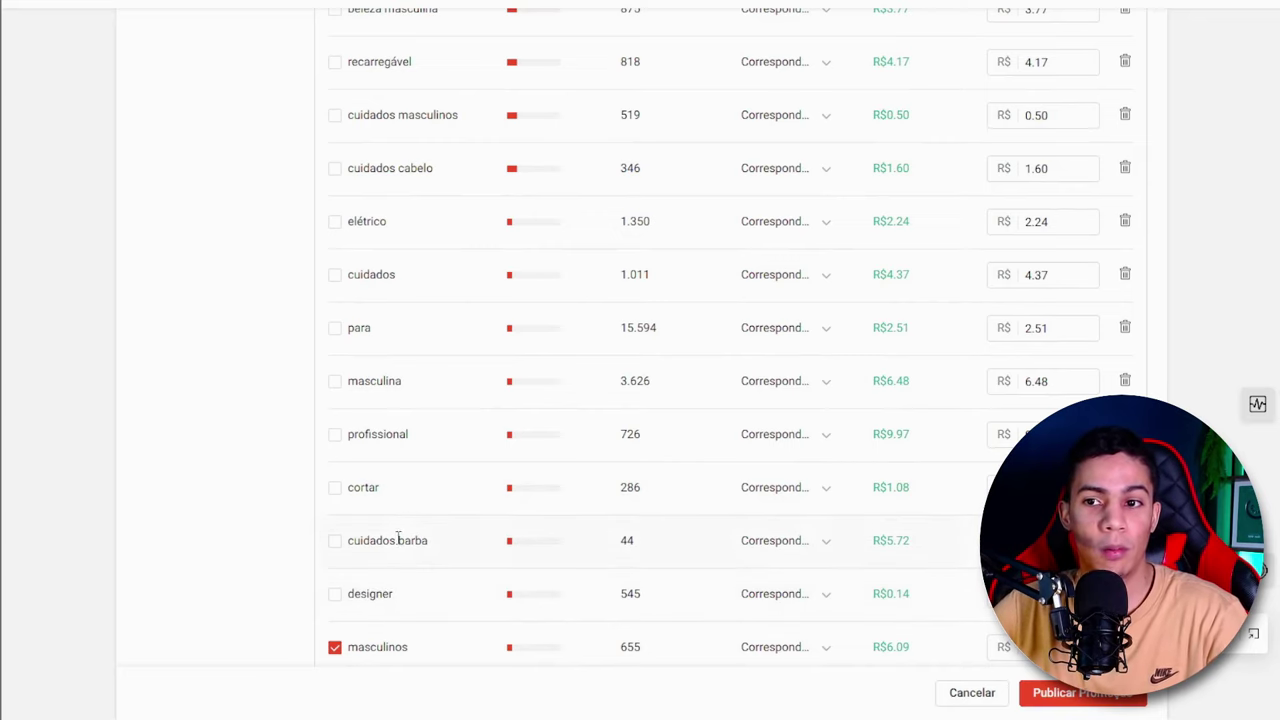
pyautogui.scroll(-1, 381, 530)
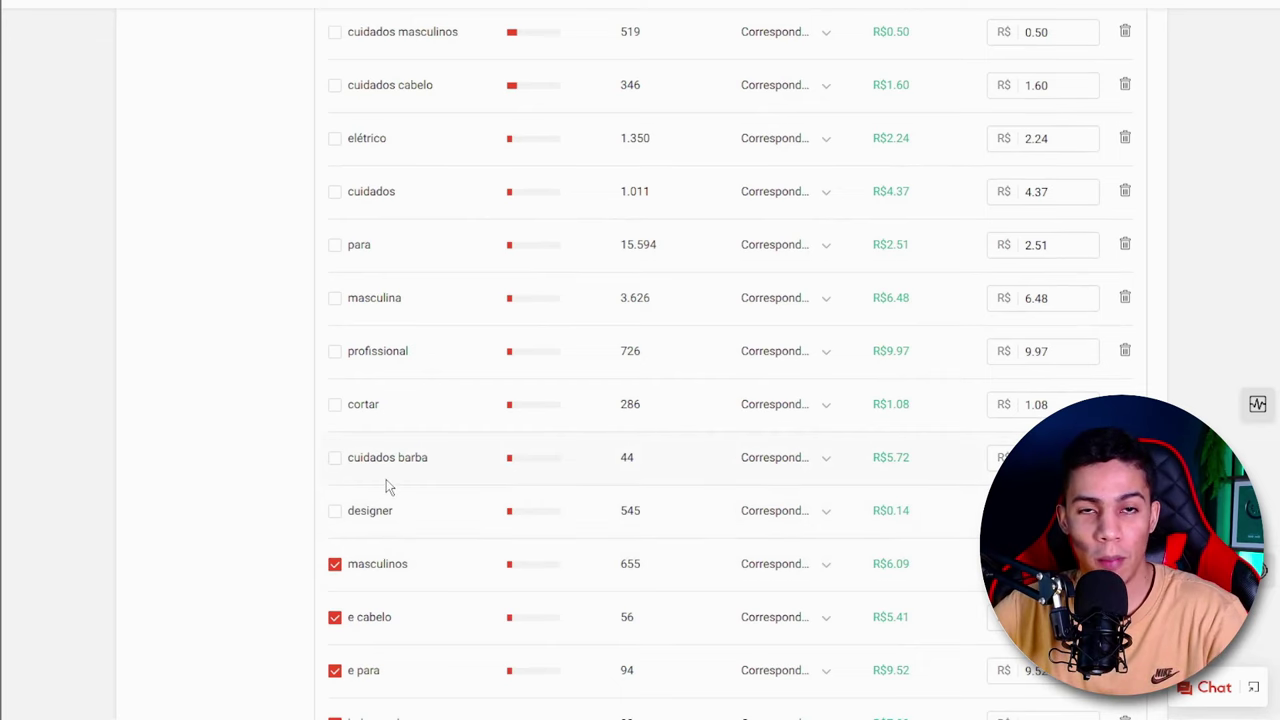
pyautogui.click(335, 512)
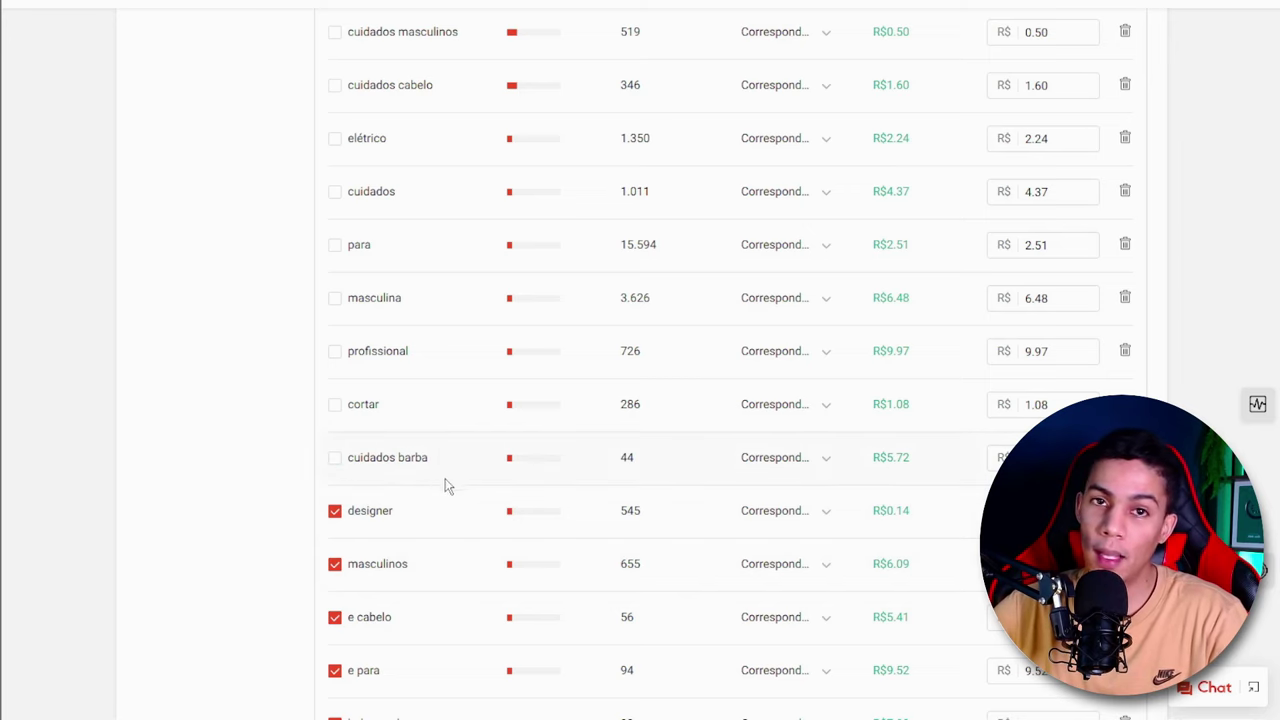
pyautogui.click(334, 407)
pyautogui.scroll(2, 335, 417)
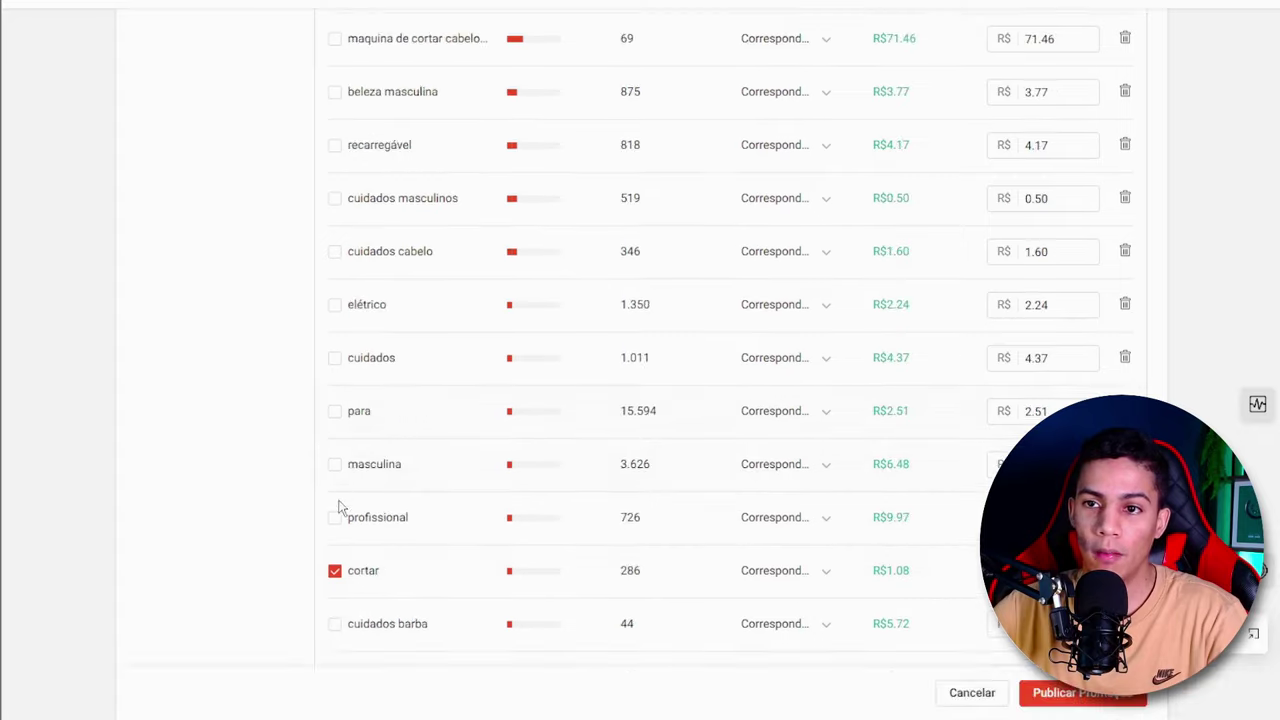
pyautogui.click(334, 515)
pyautogui.click(334, 464)
# - Include "barba", "barbear" and "cabelo" among the marked keywords and clear the mark on "t9" to keep it
pyautogui.scroll(5, 440, 434)
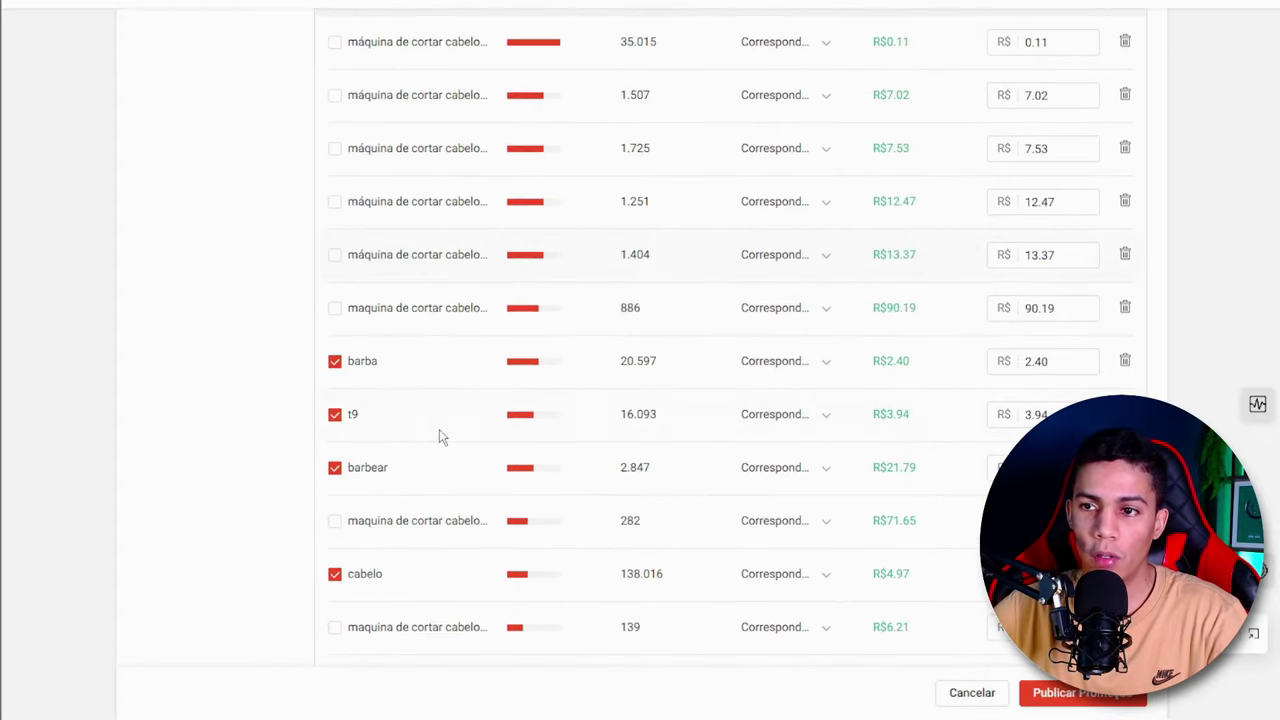
pyautogui.scroll(-1, 494, 434)
pyautogui.scroll(1, 494, 434)
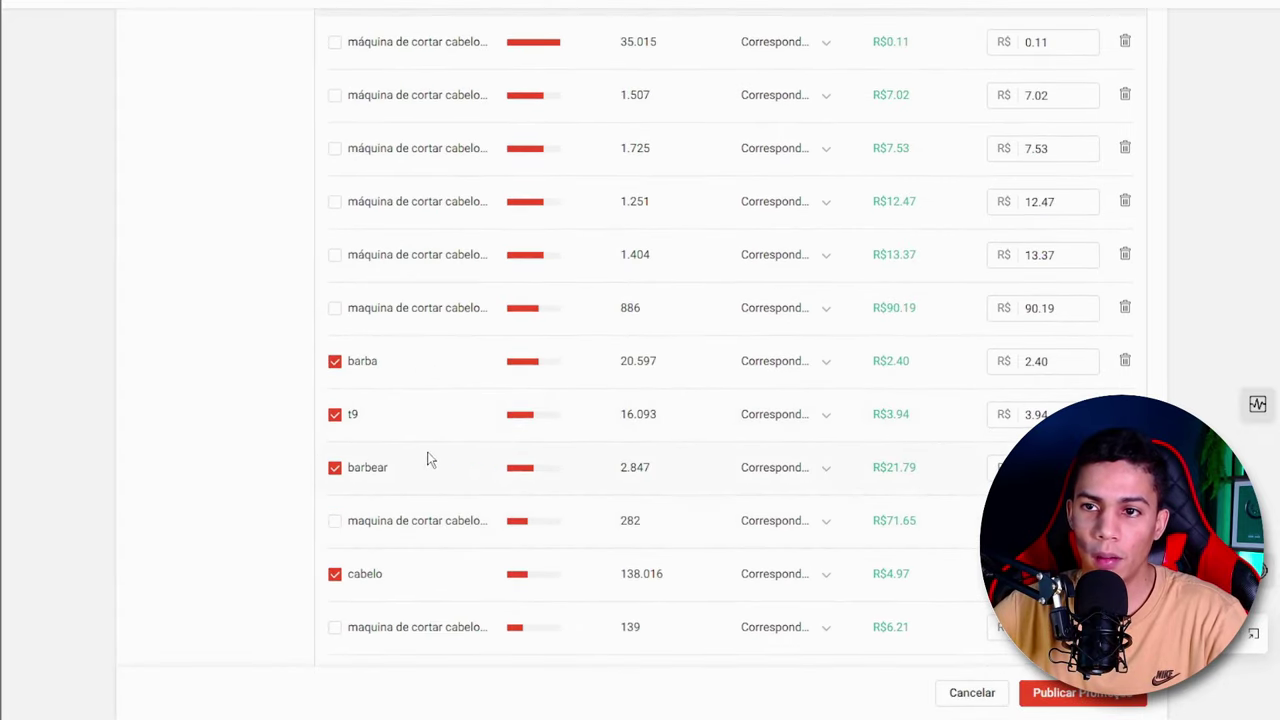
pyautogui.scroll(2, 429, 457)
pyautogui.scroll(-2, 389, 551)
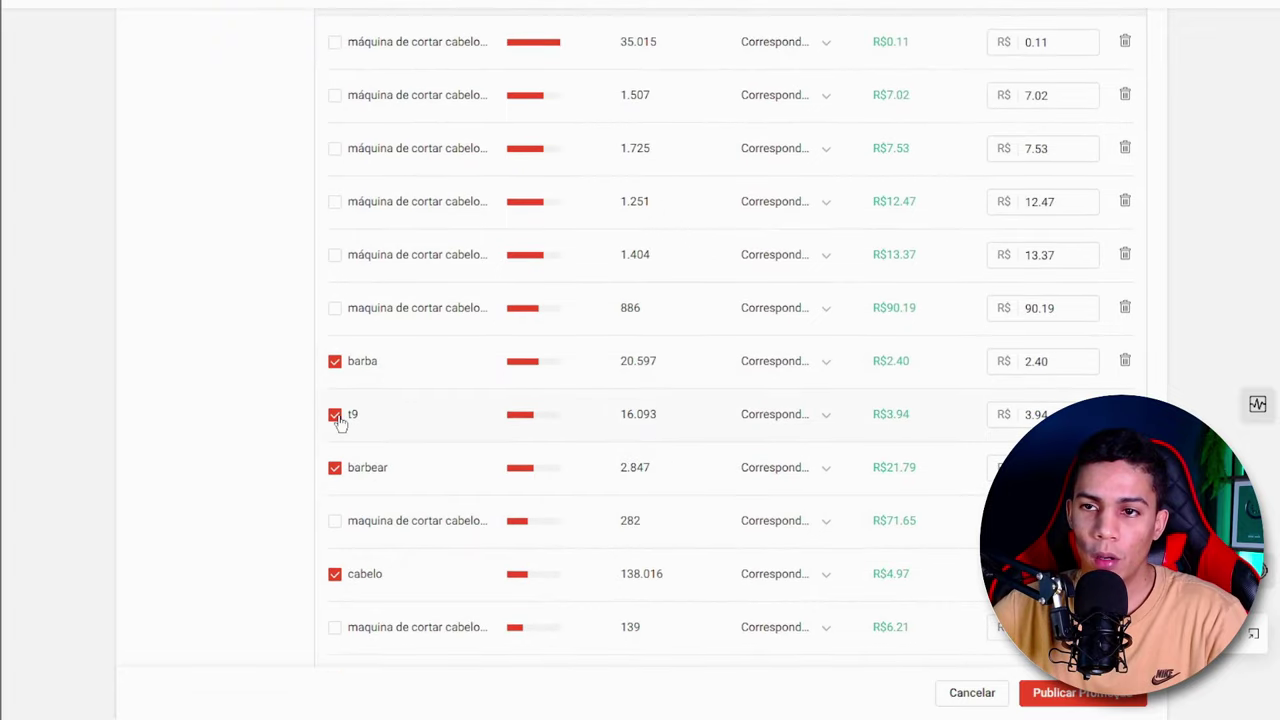
pyautogui.click(335, 415)
pyautogui.scroll(4, 650, 450)
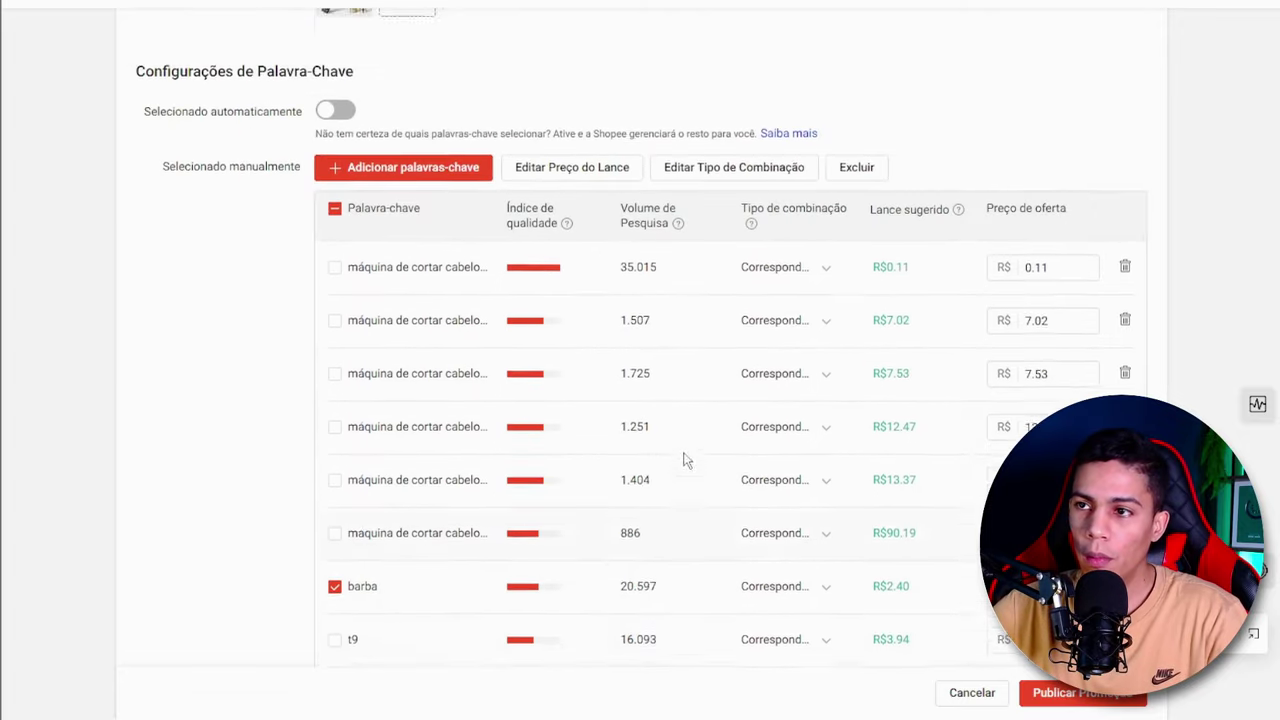
pyautogui.click(858, 362)
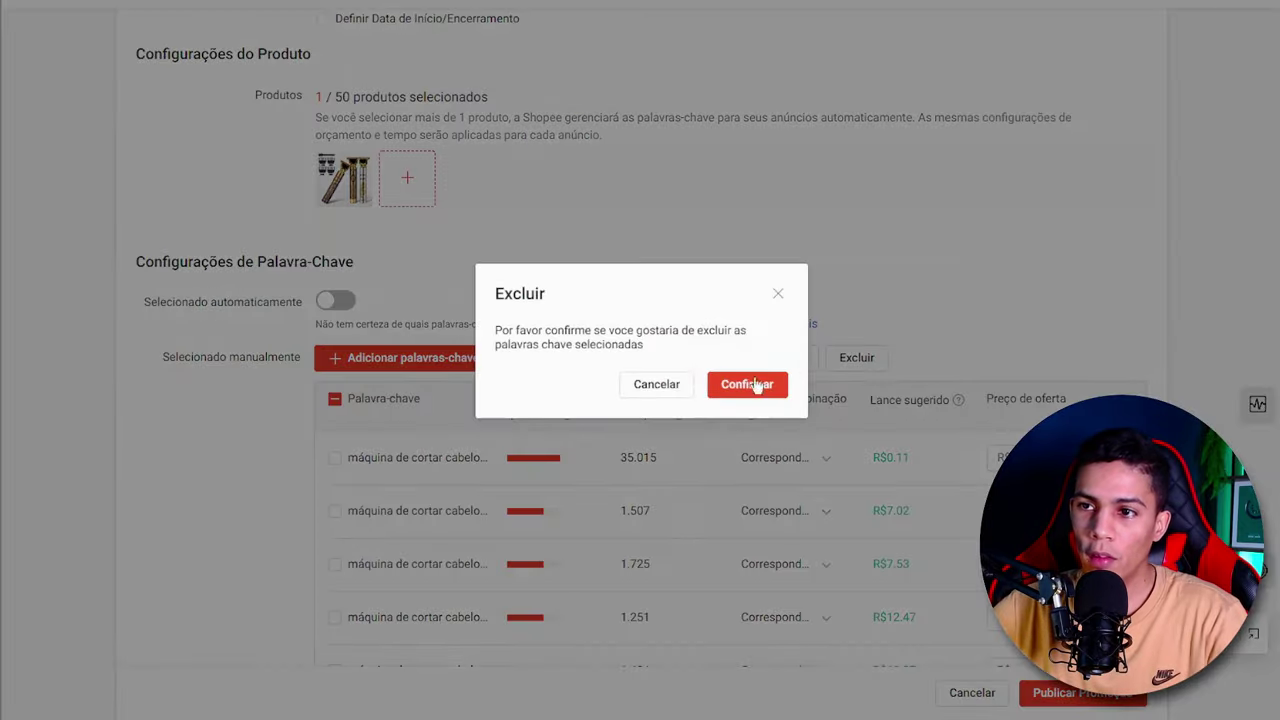
pyautogui.click(657, 384)
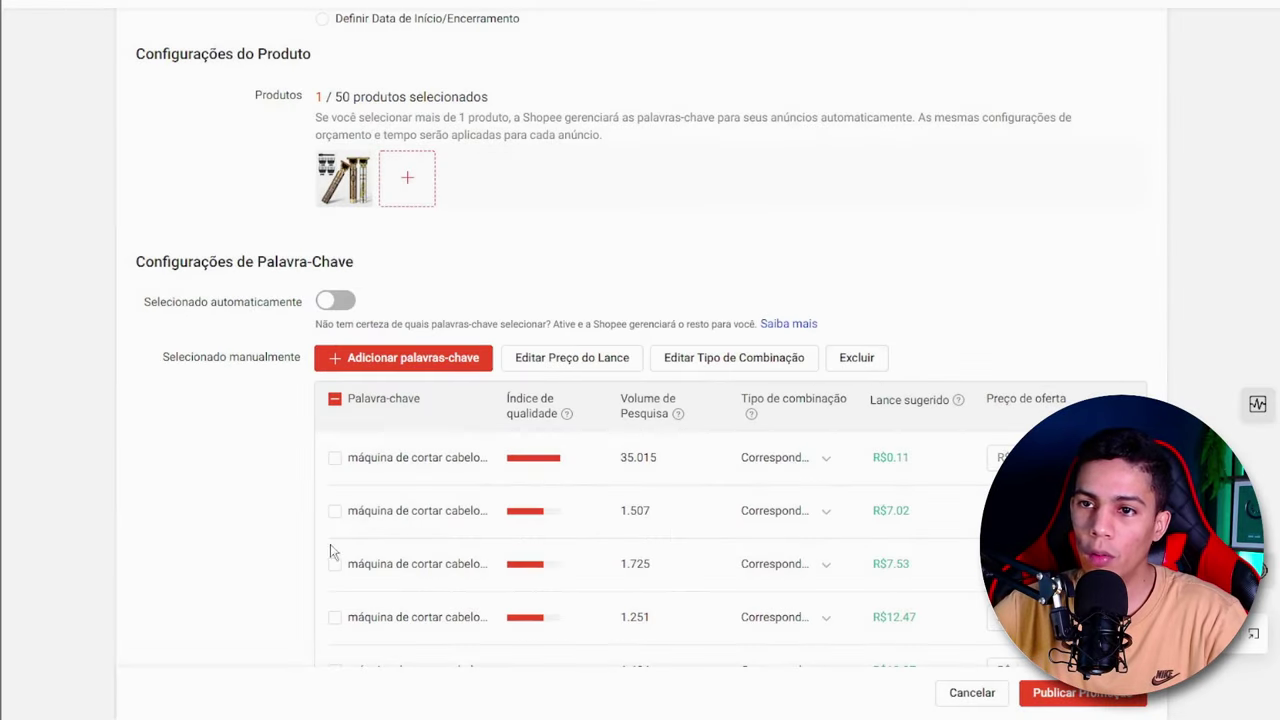
# - Check the marked generic keywords, including "usb", "beleza" and "beleza masculina", and delete them all from the manual keyword list
pyautogui.scroll(-2, 382, 500)
pyautogui.scroll(-7, 382, 500)
pyautogui.scroll(5, 309, 466)
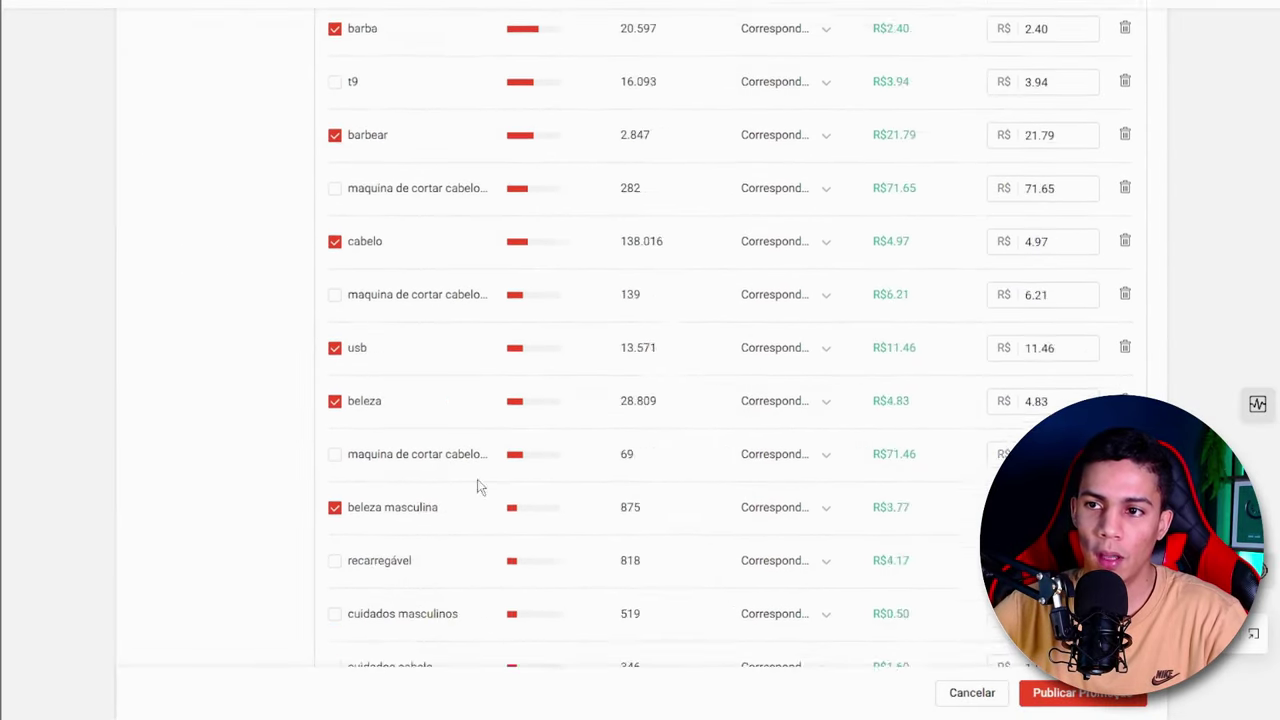
pyautogui.scroll(3, 628, 488)
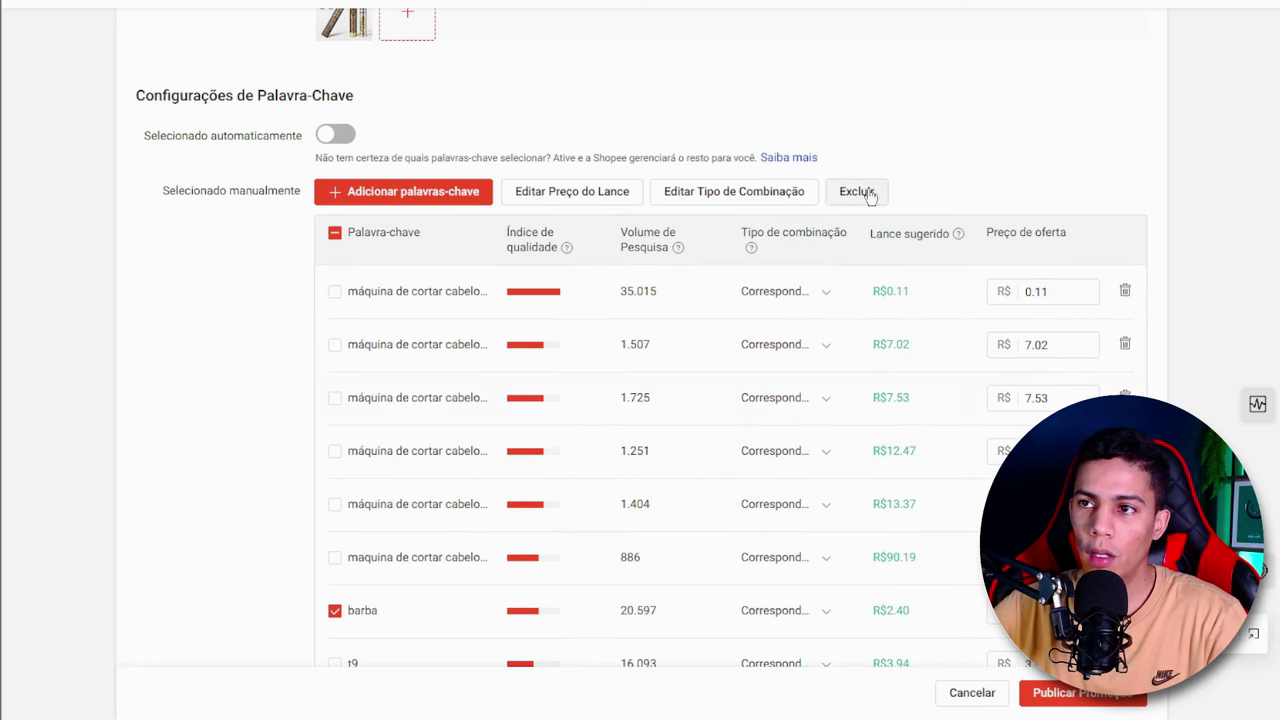
pyautogui.click(868, 194)
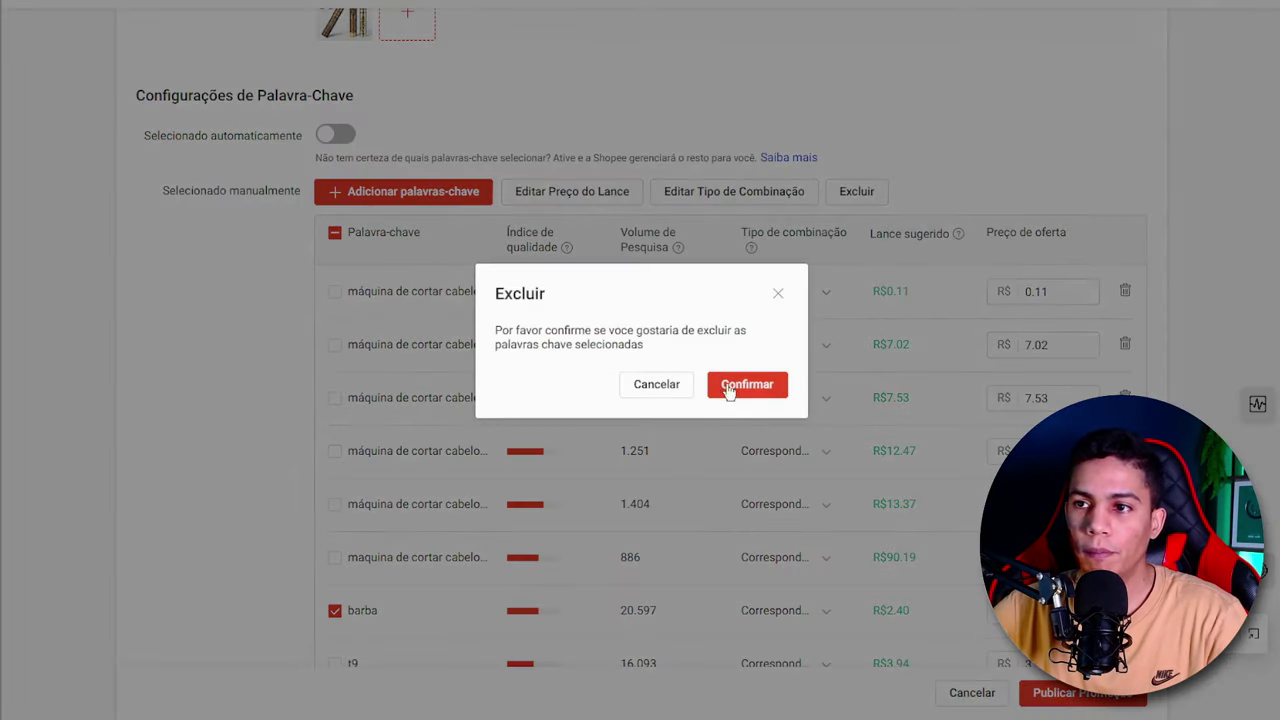
pyautogui.click(737, 388)
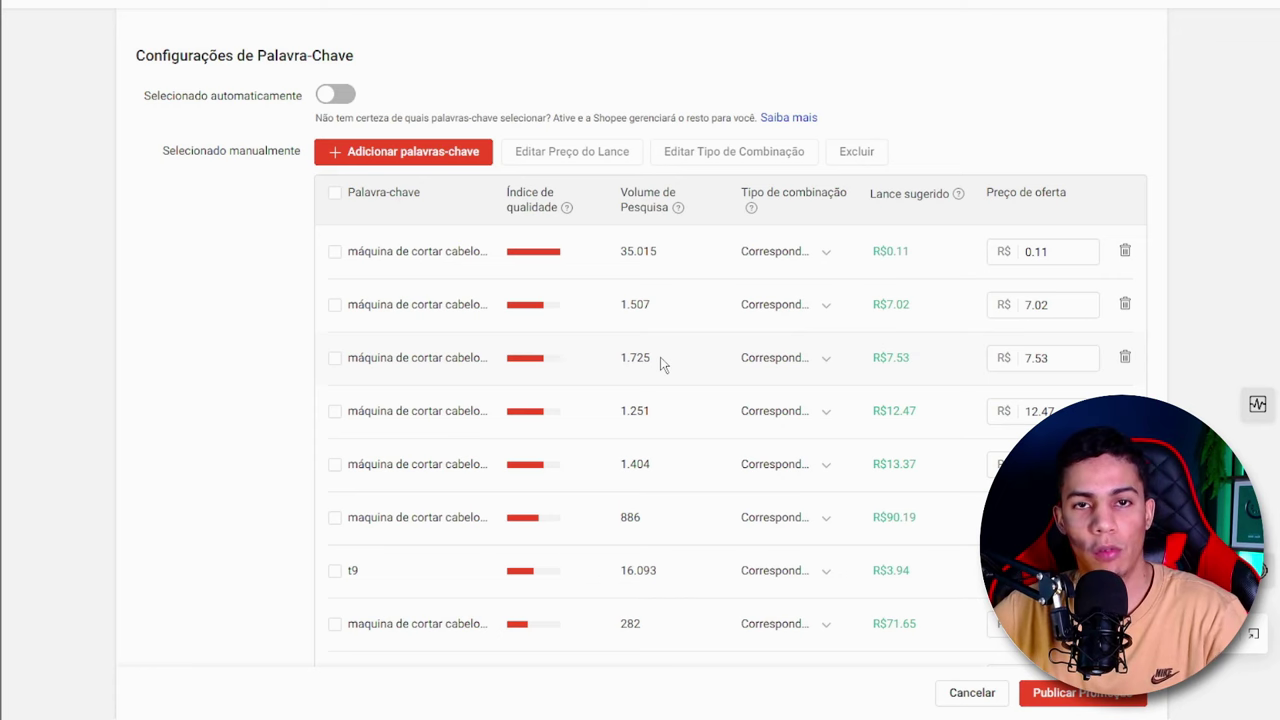
# - Review the remaining keywords and compare the suggested bids of the "máquina de cortar cabelo" terms against their bid prices
pyautogui.scroll(-1, 628, 380)
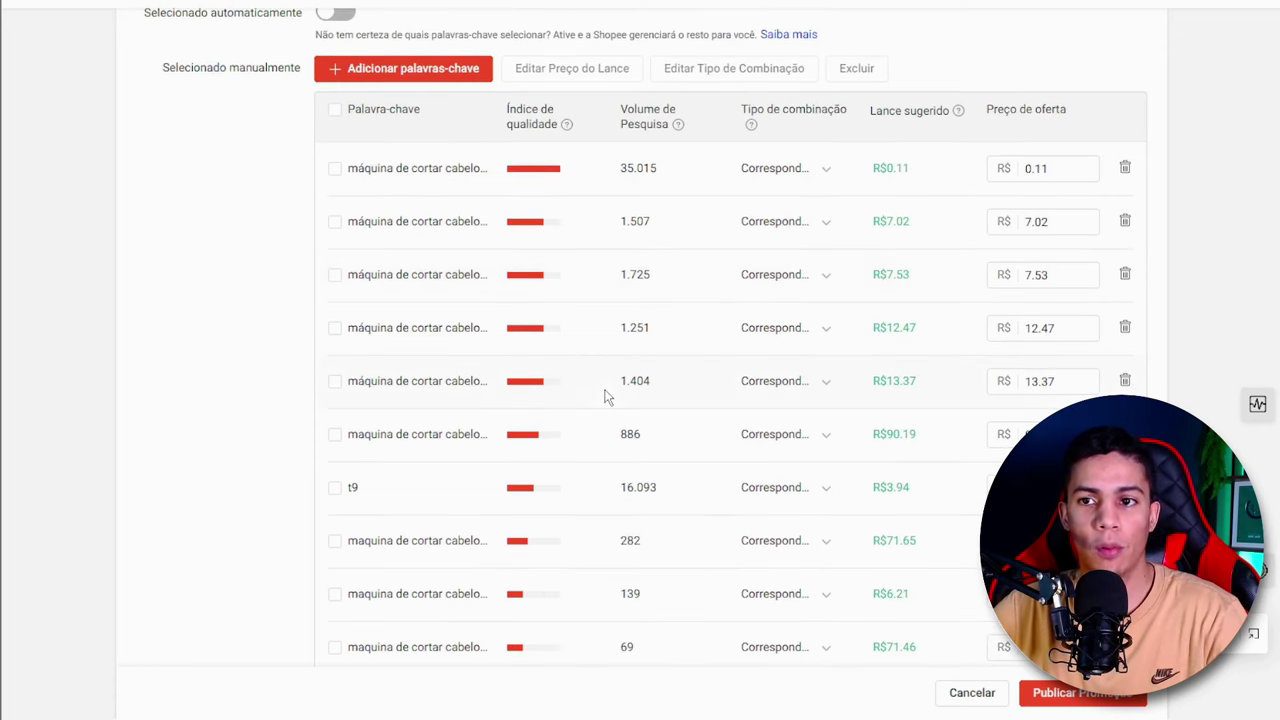
pyautogui.scroll(-2, 611, 400)
pyautogui.scroll(-1, 700, 410)
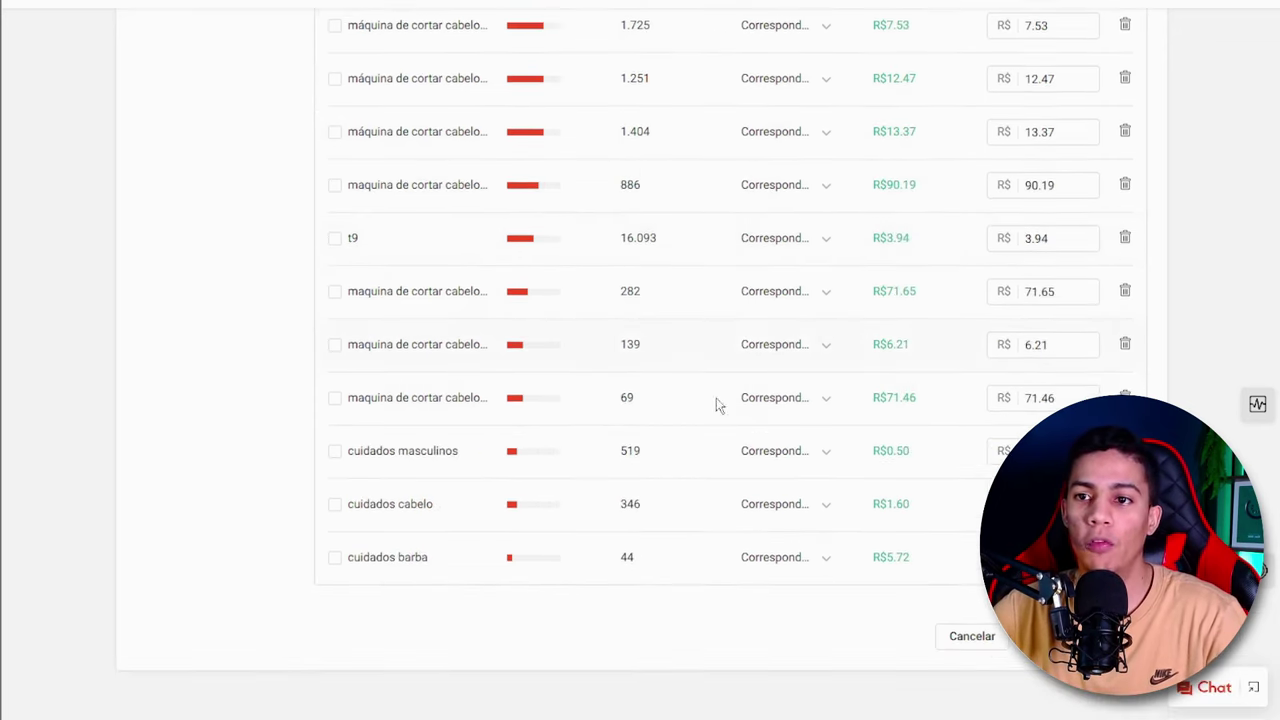
pyautogui.scroll(3, 571, 431)
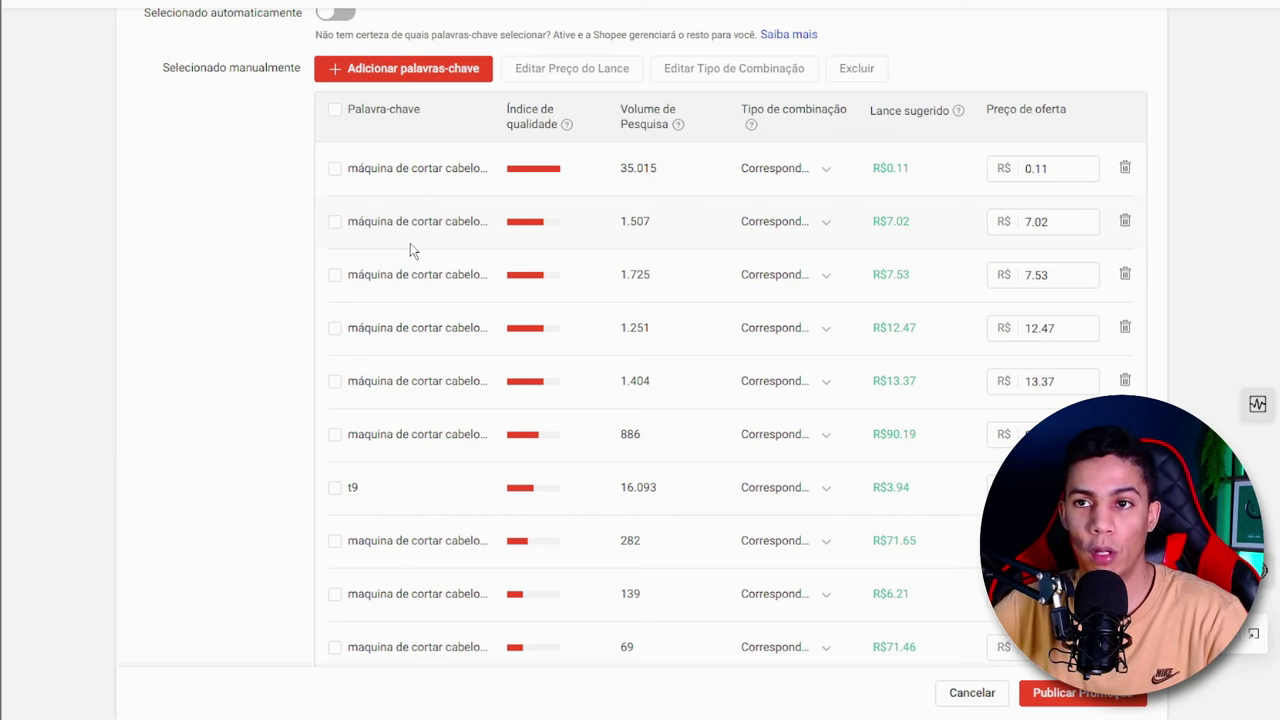
pyautogui.scroll(1, 410, 250)
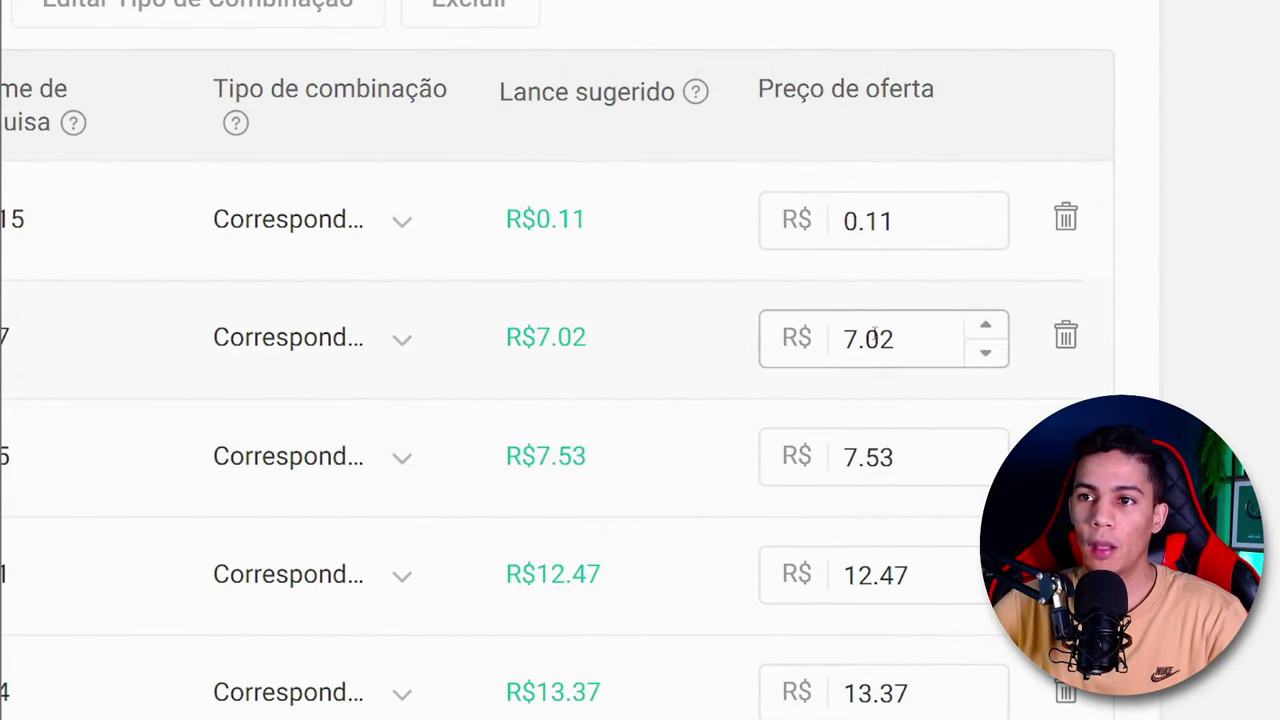
pyautogui.moveTo(588, 220); pyautogui.dragTo(521, 220)
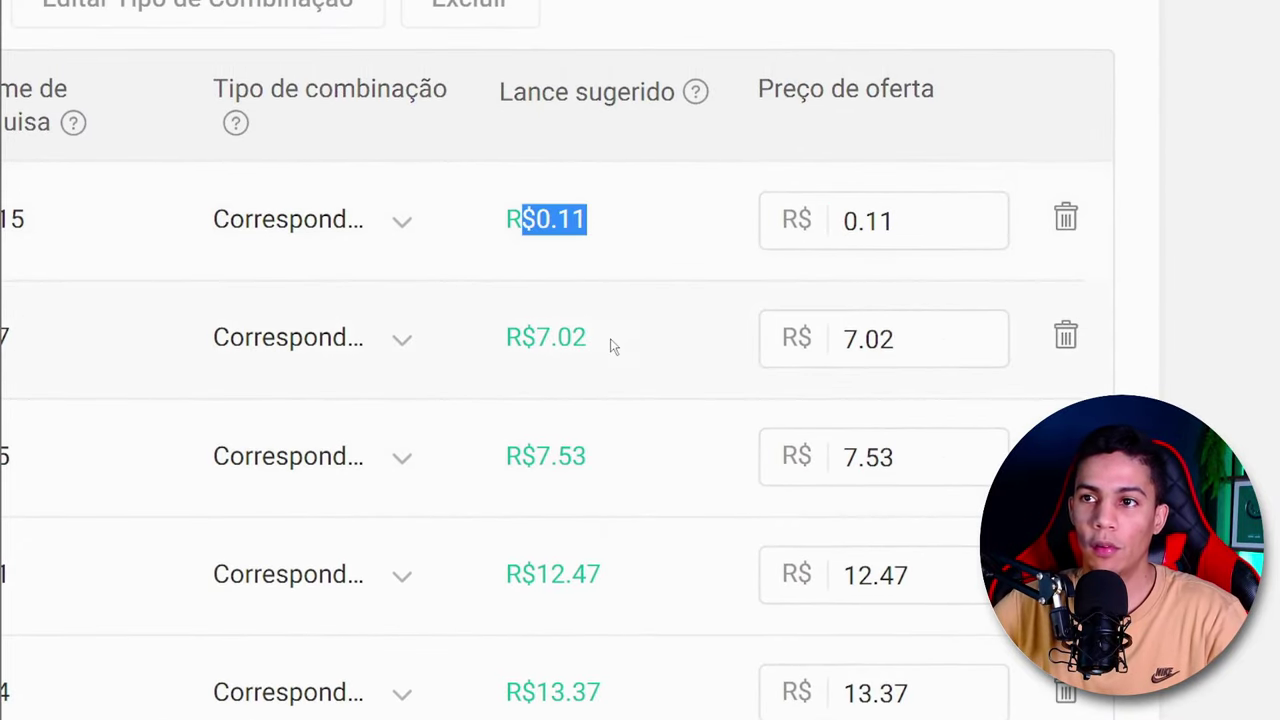
pyautogui.moveTo(608, 340); pyautogui.dragTo(505, 340)
pyautogui.scroll(-1, 574, 348)
pyautogui.scroll(-1, 580, 380)
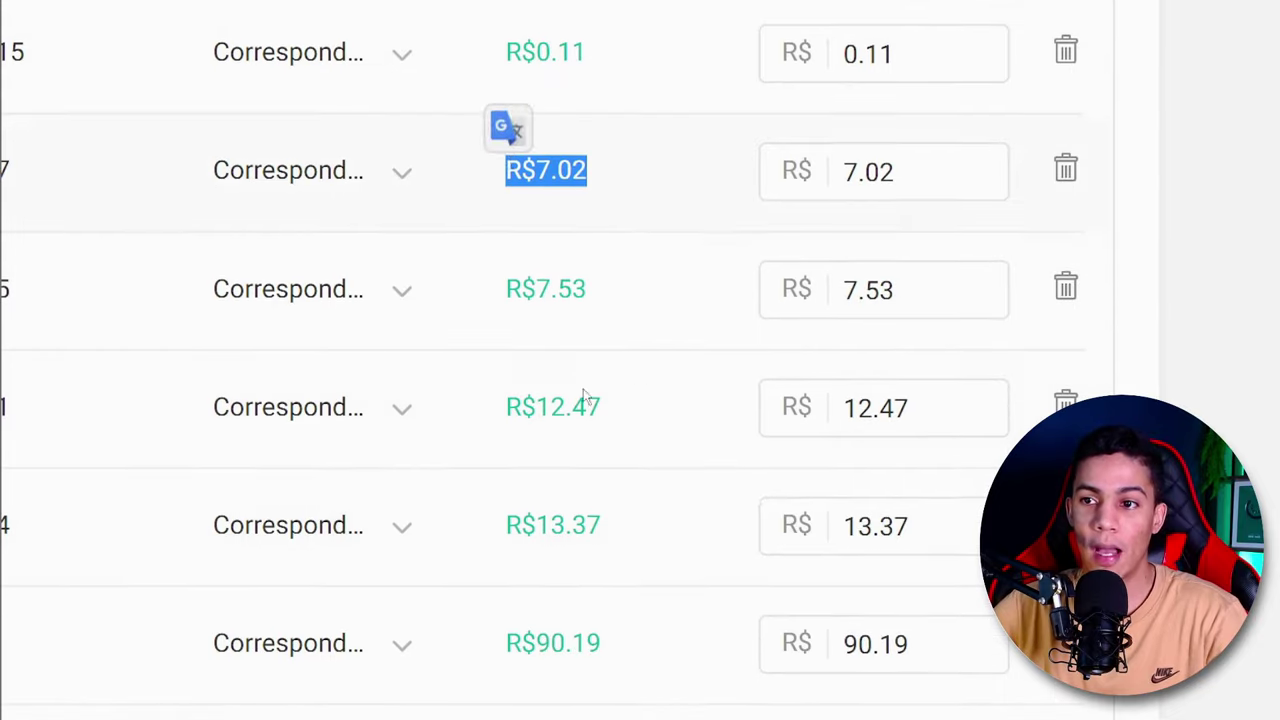
pyautogui.moveTo(610, 537); pyautogui.dragTo(522, 527)
pyautogui.scroll(-3, 555, 512)
pyautogui.scroll(-1, 555, 512)
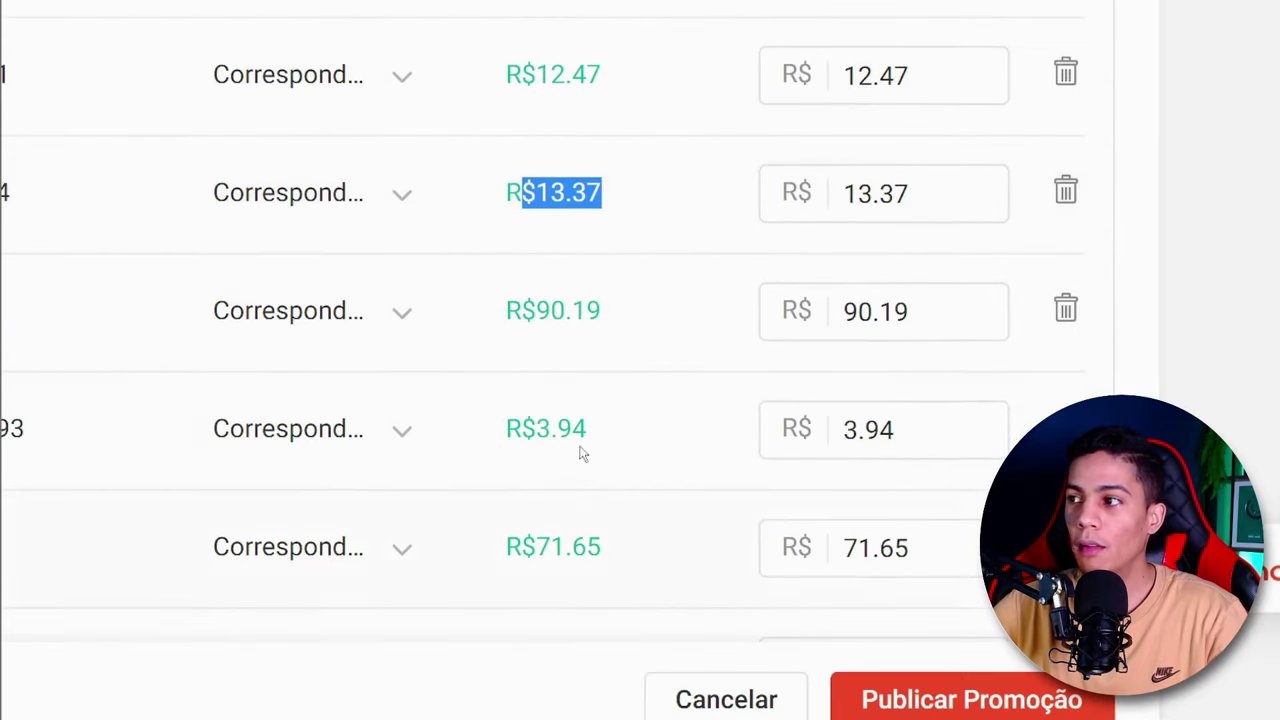
pyautogui.moveTo(606, 312)
pyautogui.mouseDown()
pyautogui.moveTo(504, 312)
pyautogui.moveTo(601, 312)
pyautogui.mouseUp()
pyautogui.click(540, 311)
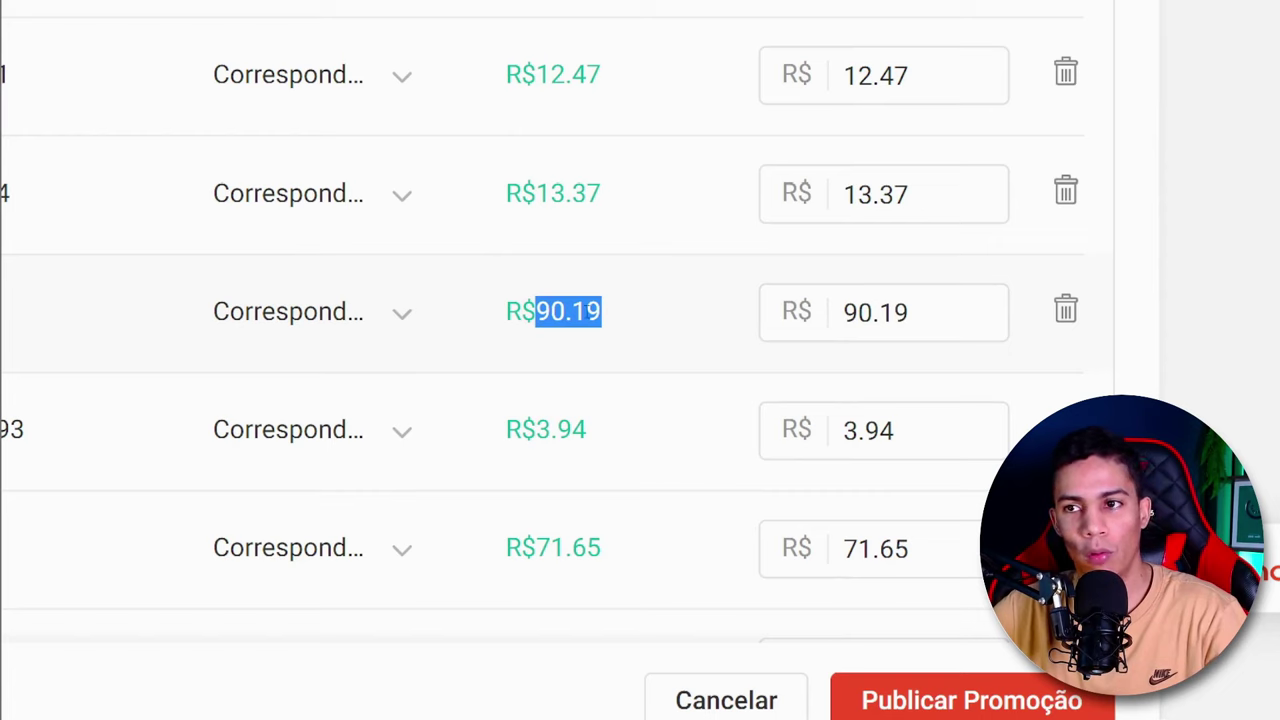
pyautogui.click(590, 311)
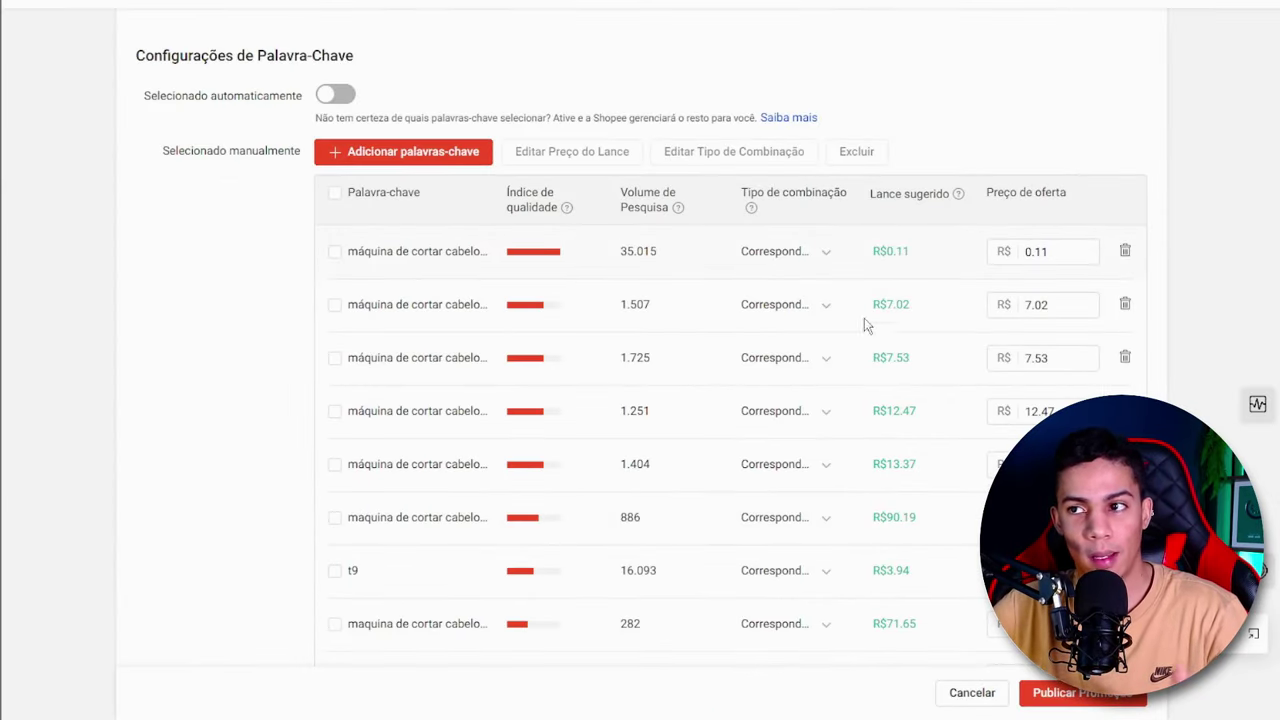
# - Set the bid price of all remaining keywords to a fixed R$ 0.11 in one bulk edit
pyautogui.scroll(1, 503, 318)
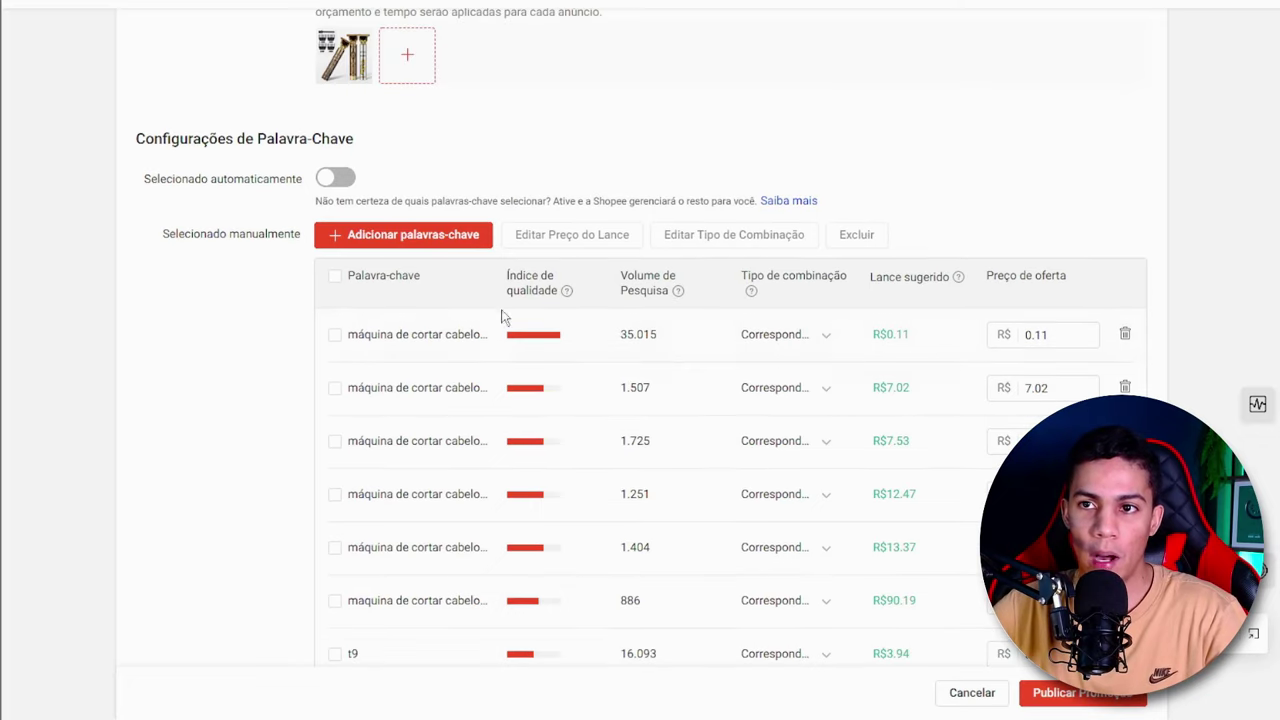
pyautogui.click(335, 277)
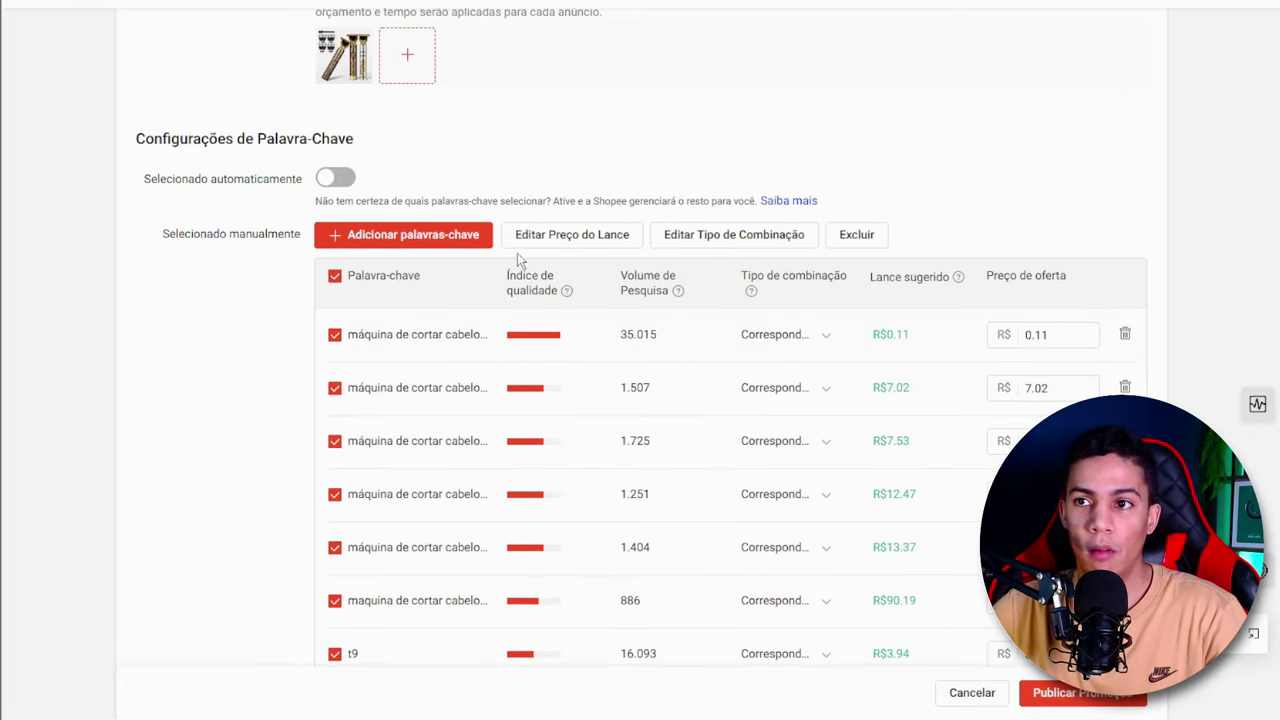
pyautogui.click(571, 243)
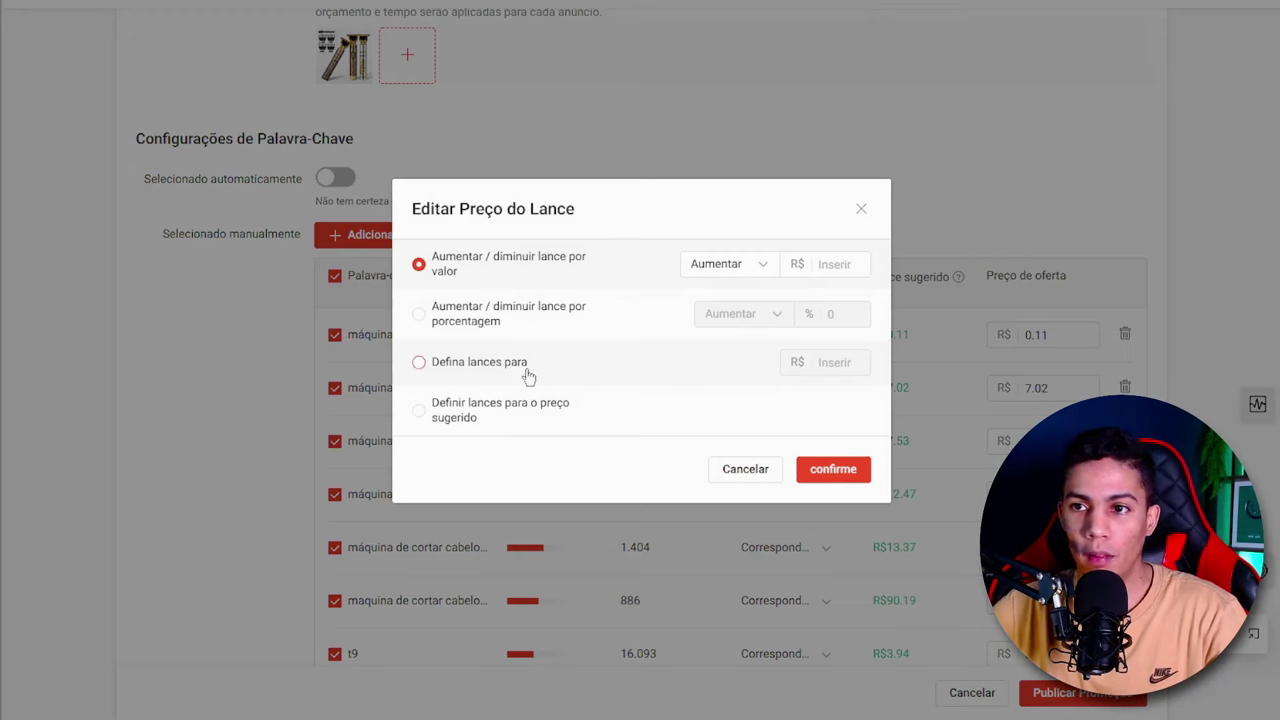
pyautogui.click(470, 366)
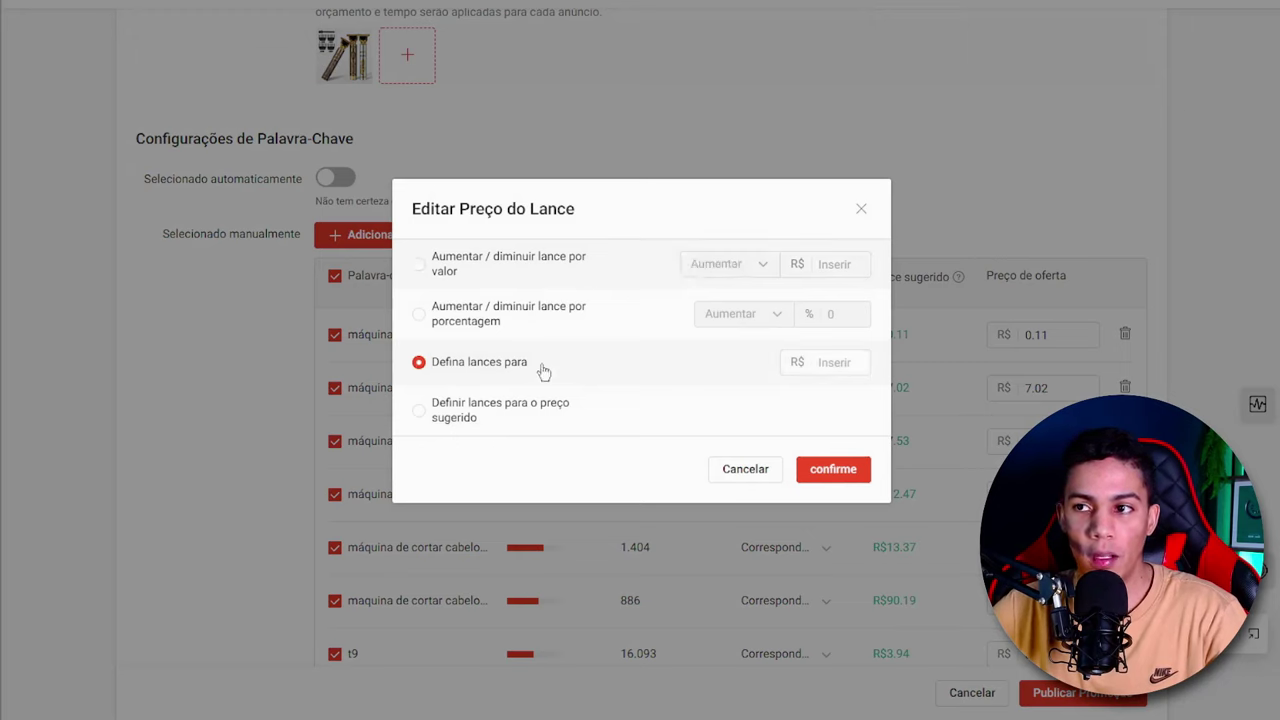
pyautogui.click(823, 364)
pyautogui.write('0.11')
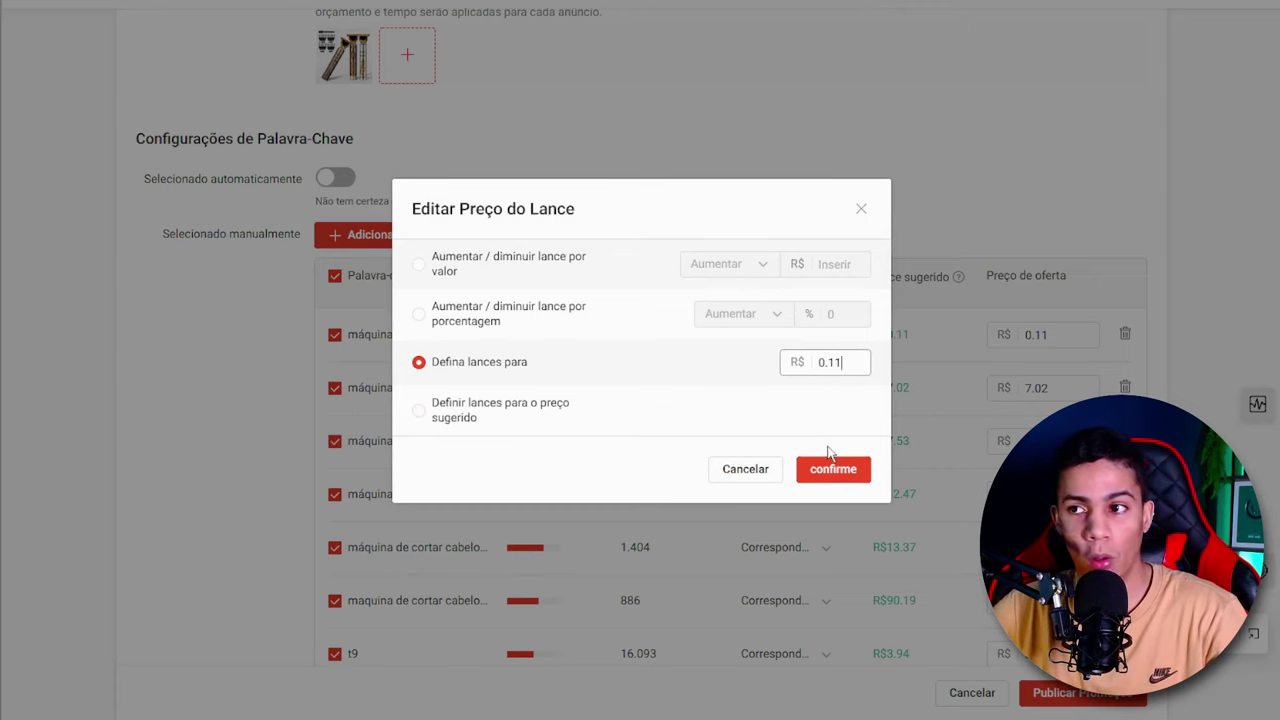
pyautogui.click(840, 478)
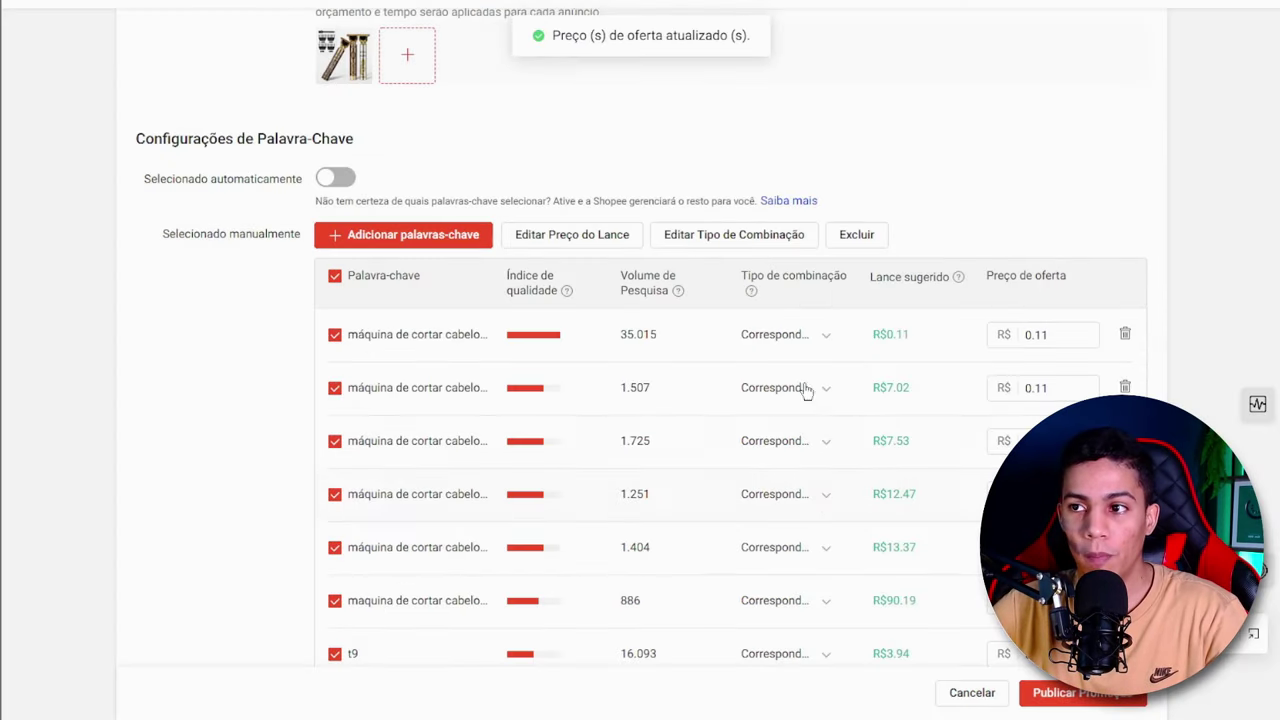
# - Review the bid prices across the whole manual keyword list and compare them with the suggested bids
pyautogui.scroll(-2, 905, 350)
pyautogui.scroll(-1, 905, 350)
pyautogui.scroll(3, 906, 349)
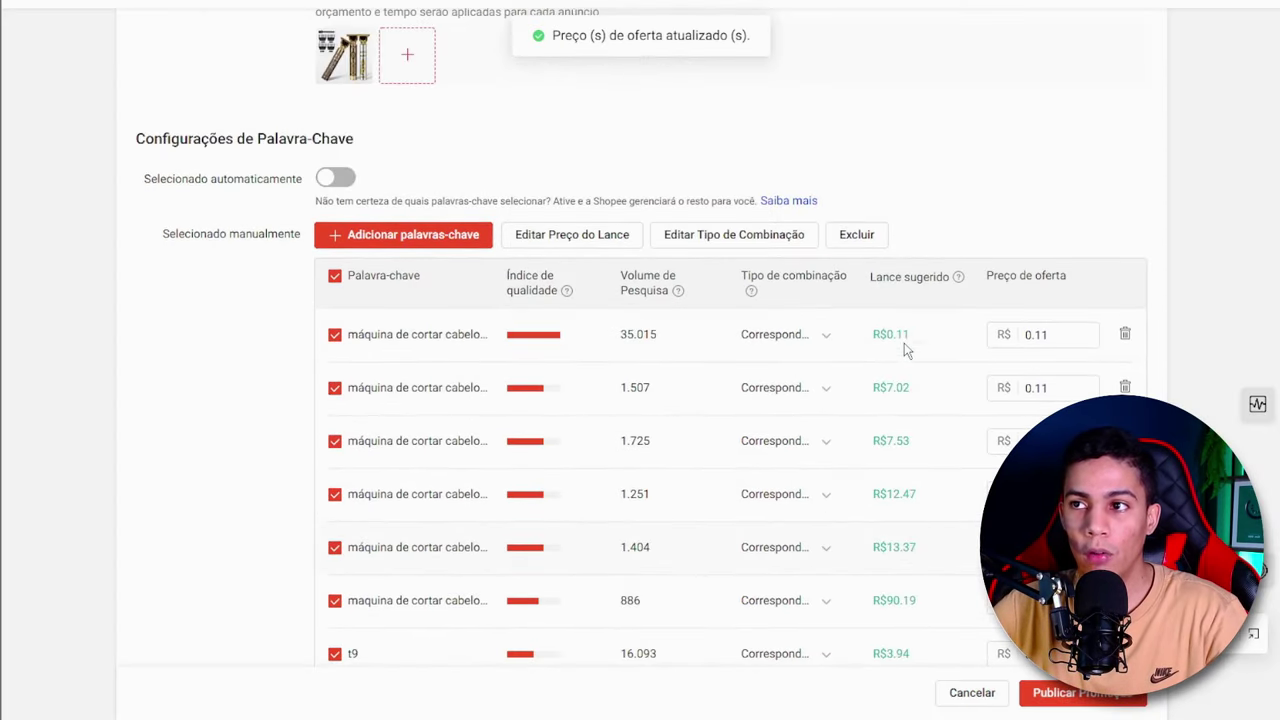
pyautogui.scroll(-3, 900, 178)
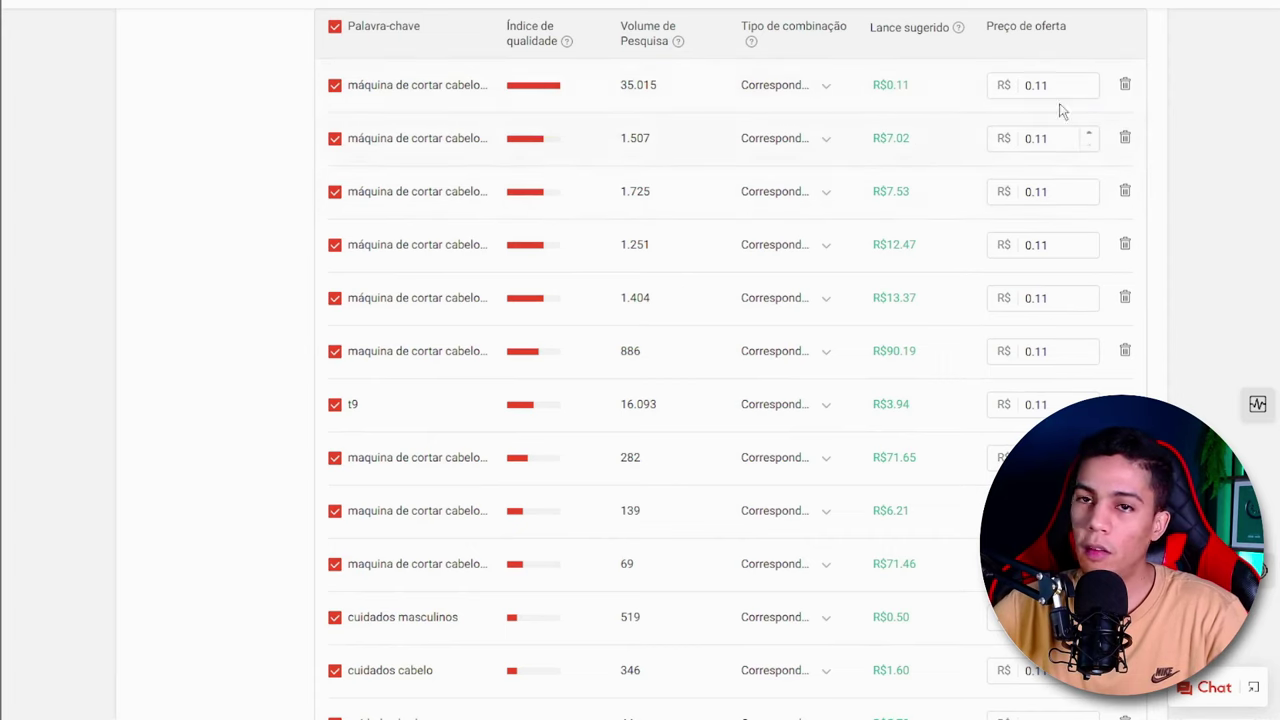
pyautogui.scroll(-2, 1062, 123)
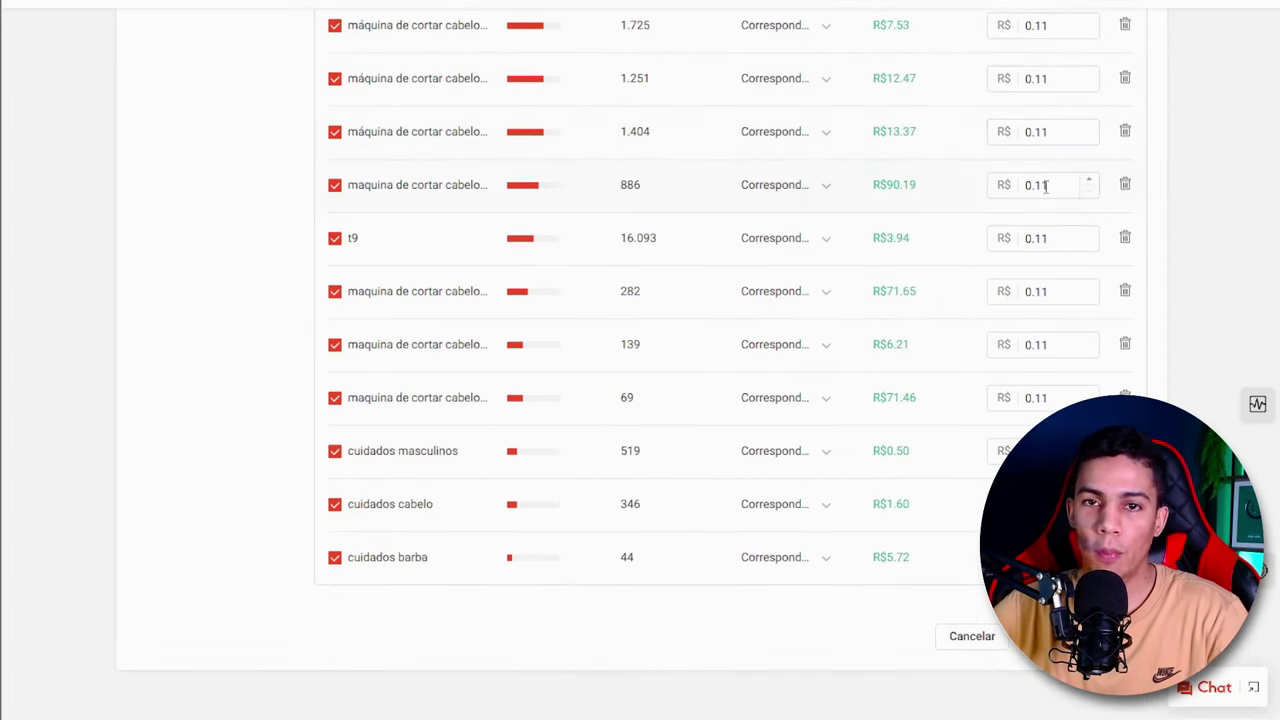
pyautogui.scroll(3, 1030, 425)
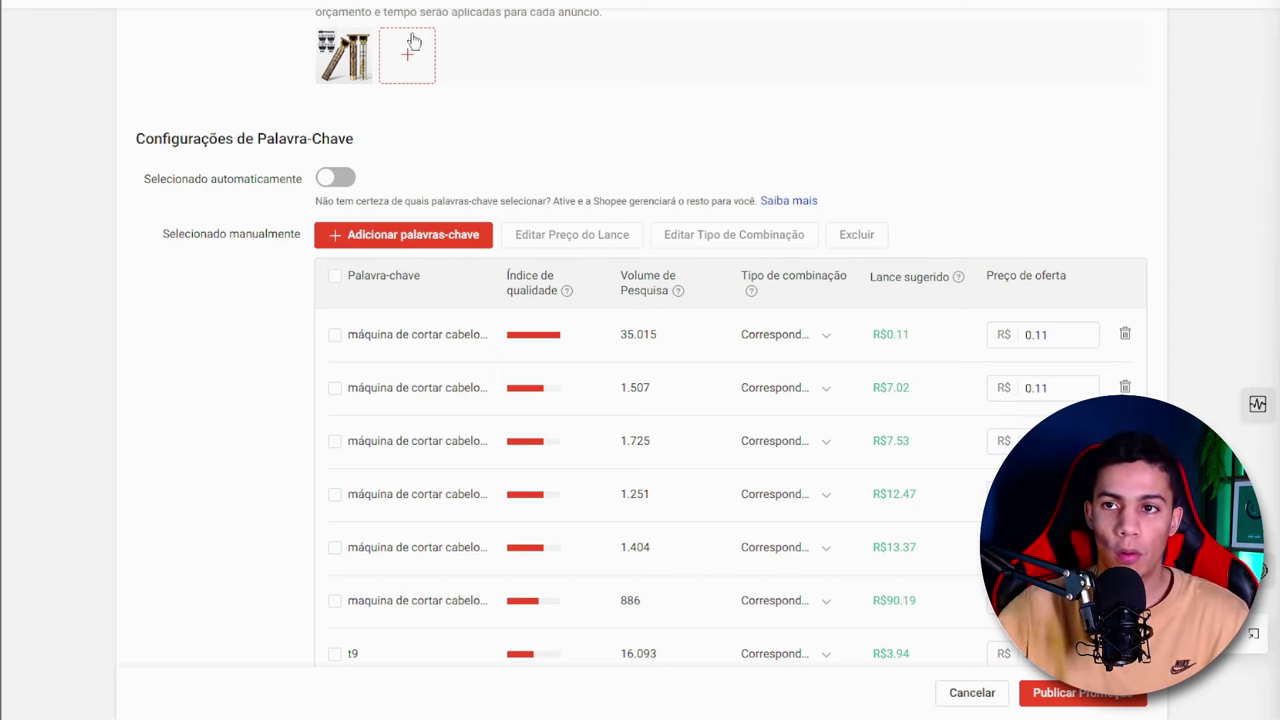
# - Open the dialog for adding keywords and examine the search volume of Shopee's suggested keywords
pyautogui.click(460, 245)
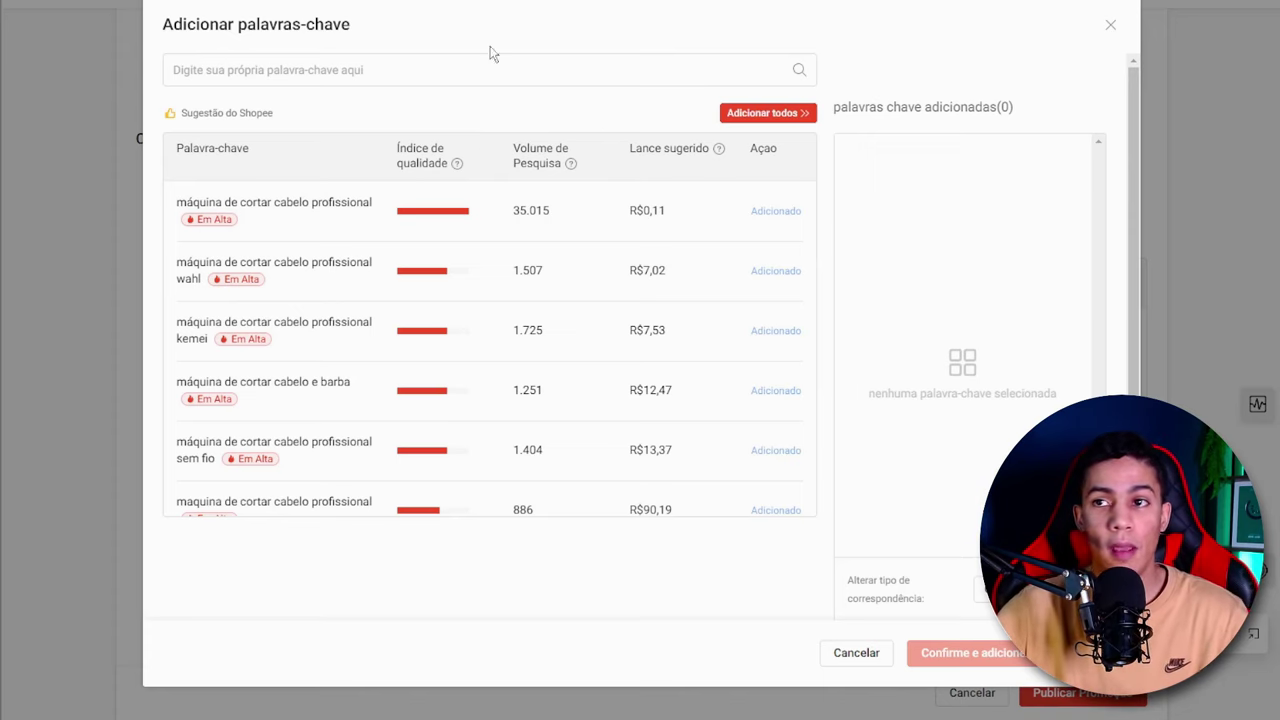
pyautogui.tripleClick(558, 158)
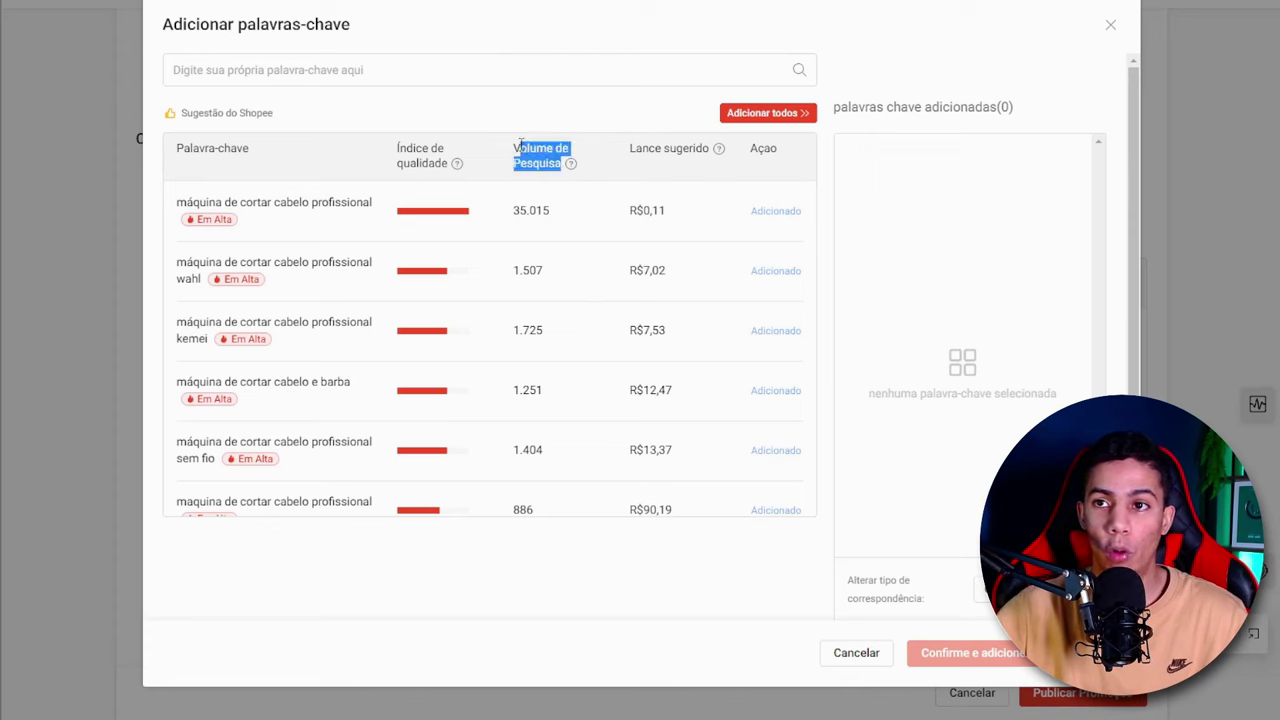
pyautogui.click(540, 203)
pyautogui.doubleClick(540, 206)
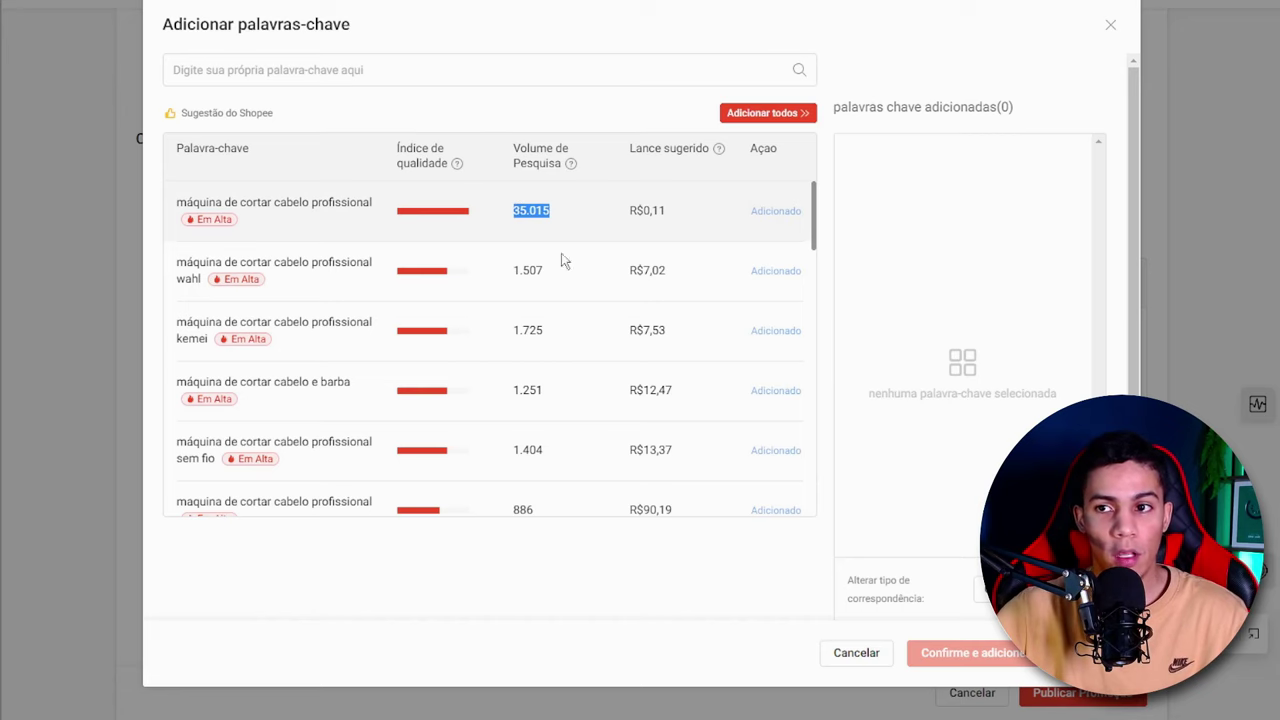
pyautogui.scroll(-1, 566, 264)
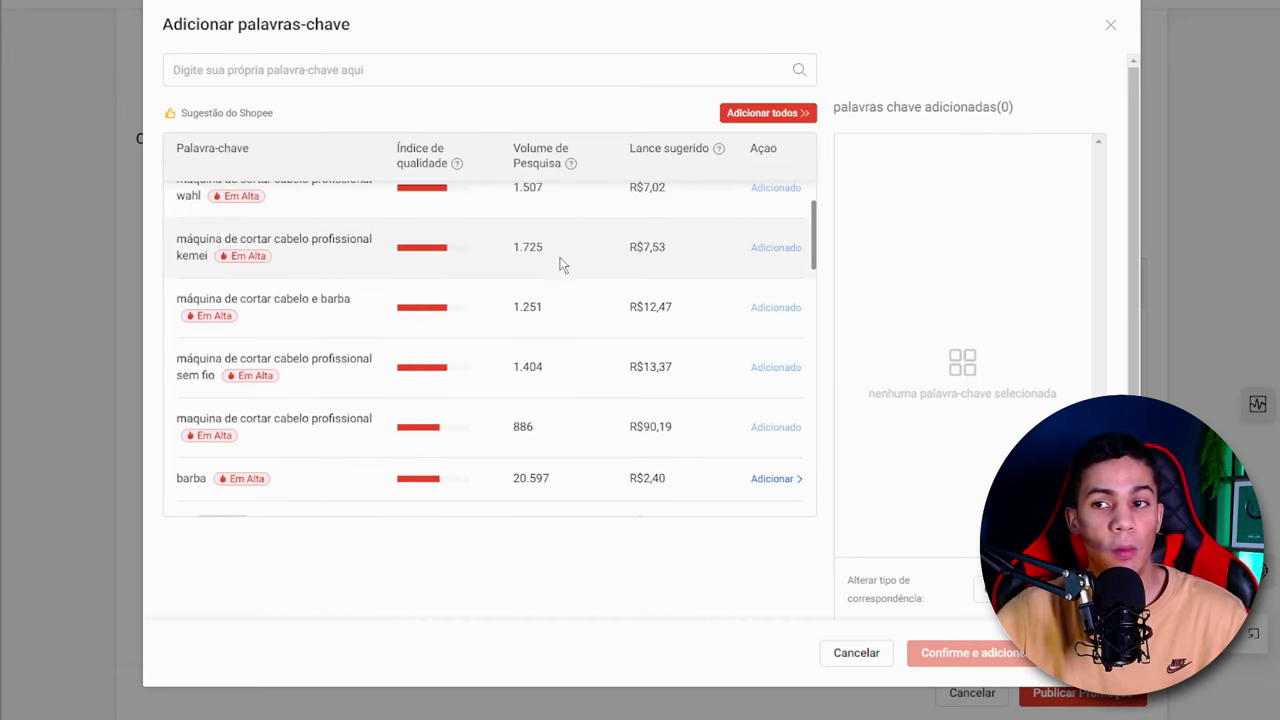
pyautogui.scroll(-5, 564, 264)
pyautogui.scroll(-5, 558, 260)
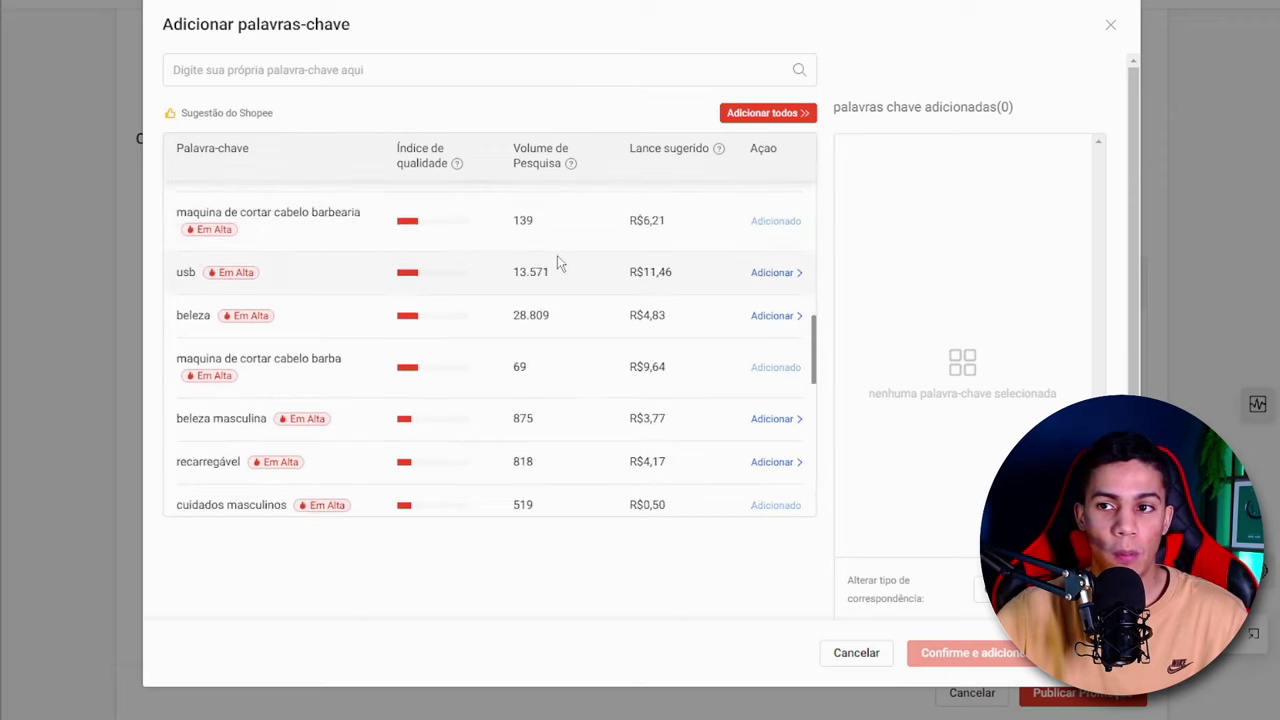
# - Compare the search volumes of generic terms such as "beleza", "t9" and "barba" with those of specific "máquina de cortar cabelo" terms
pyautogui.doubleClick(517, 296)
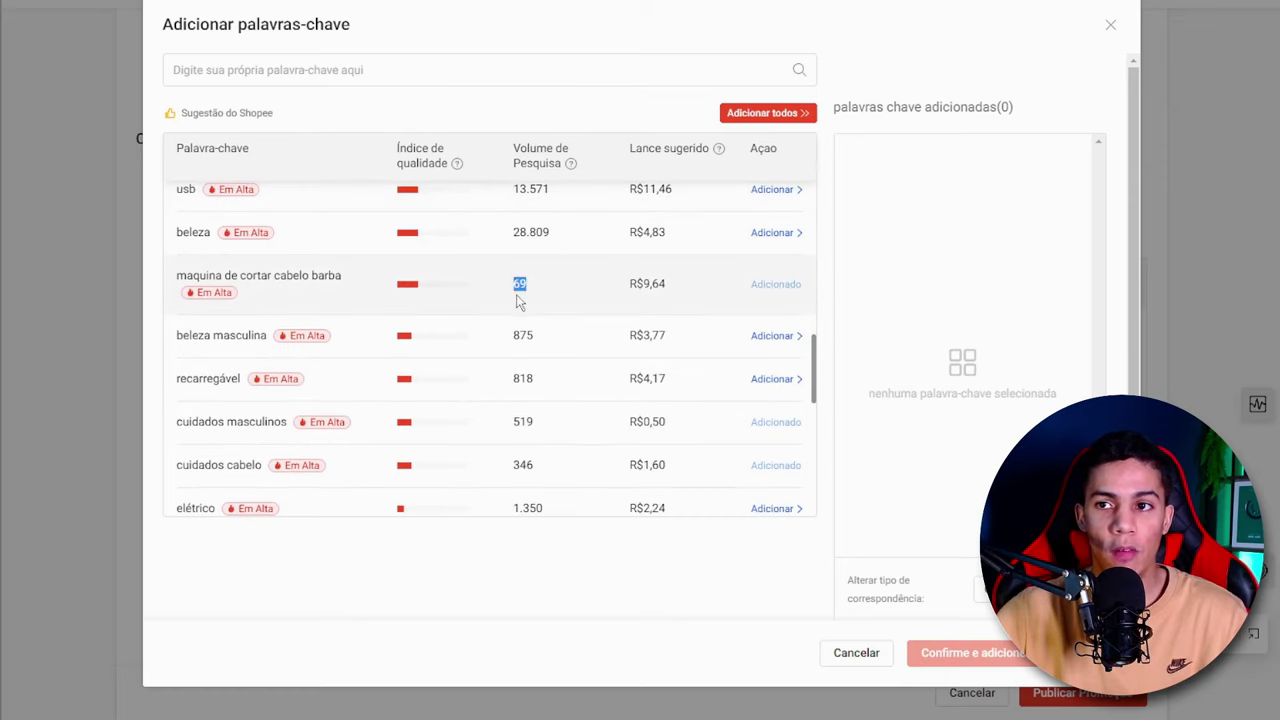
pyautogui.scroll(2, 530, 305)
pyautogui.moveTo(560, 316); pyautogui.dragTo(513, 316)
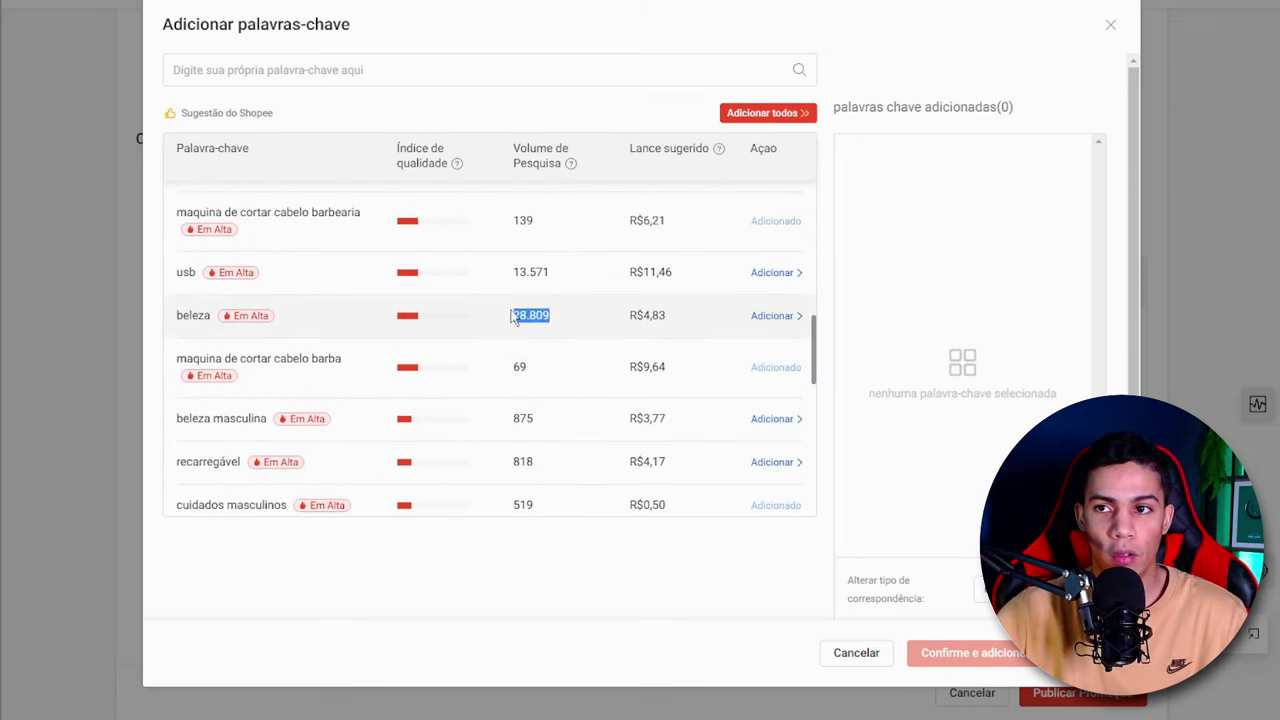
pyautogui.scroll(5, 516, 310)
pyautogui.moveTo(556, 276); pyautogui.dragTo(491, 280)
pyautogui.scroll(3, 494, 284)
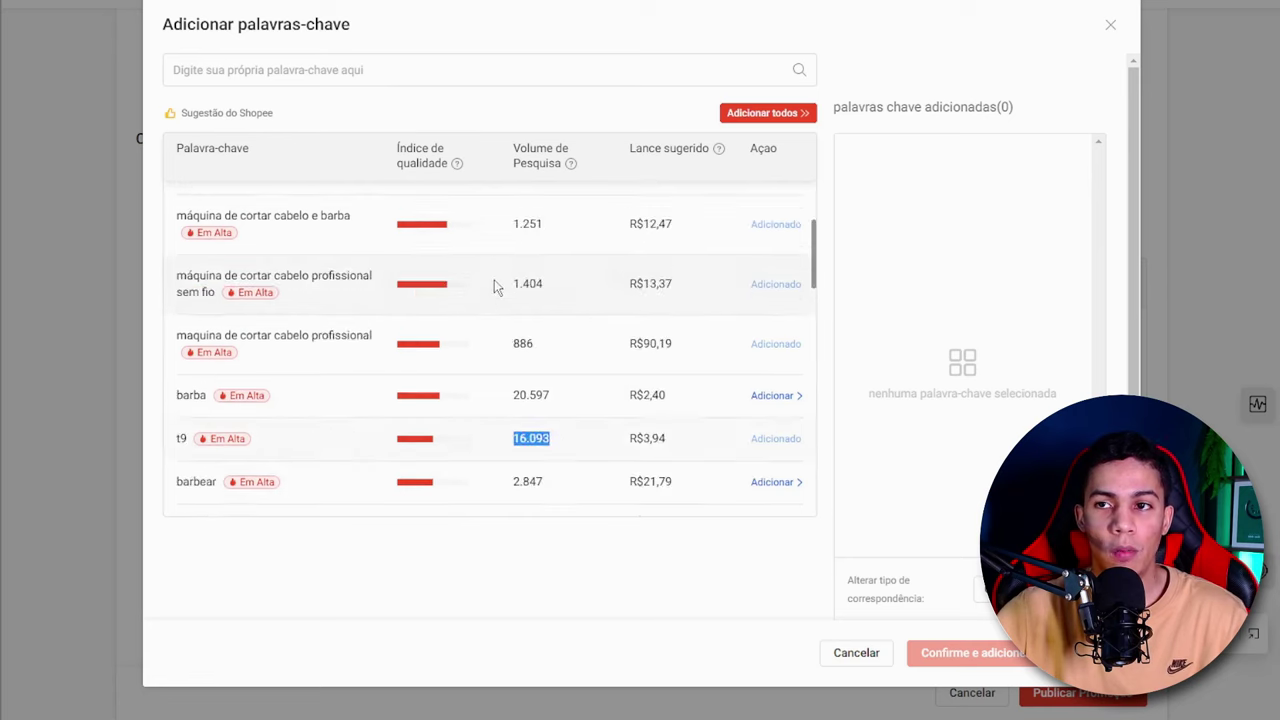
pyautogui.moveTo(560, 398); pyautogui.dragTo(515, 400)
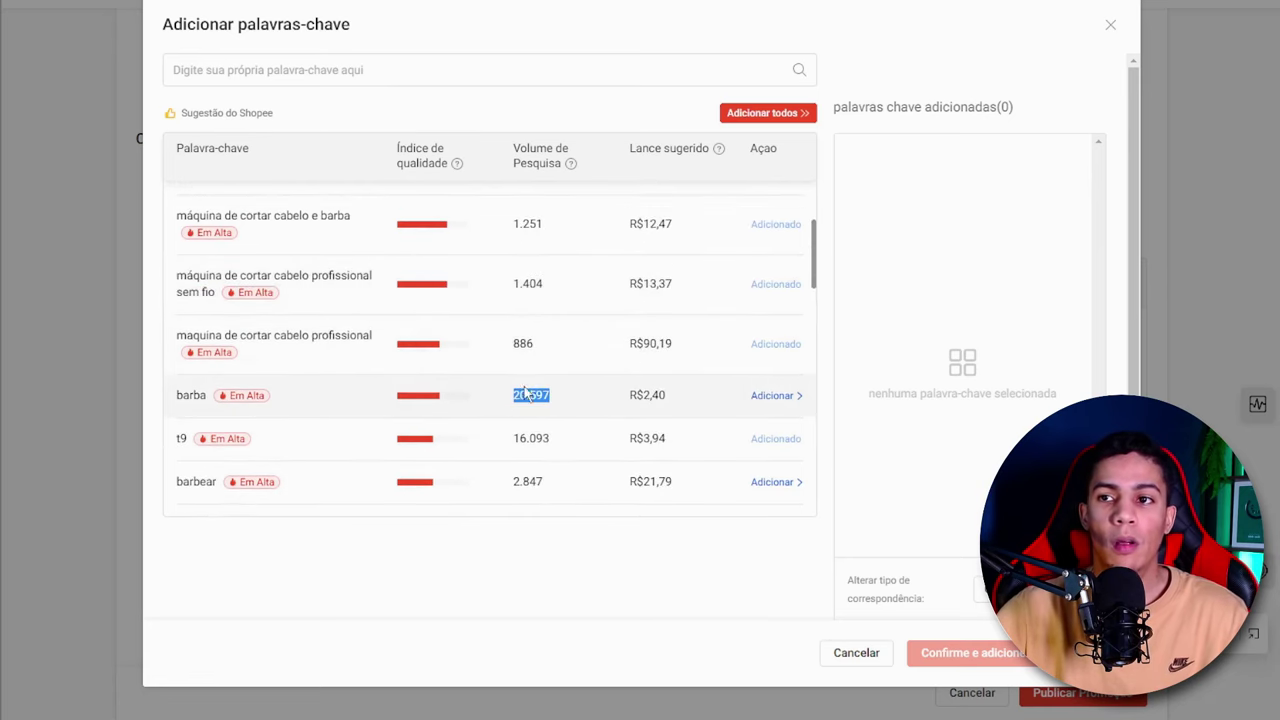
pyautogui.scroll(3, 527, 385)
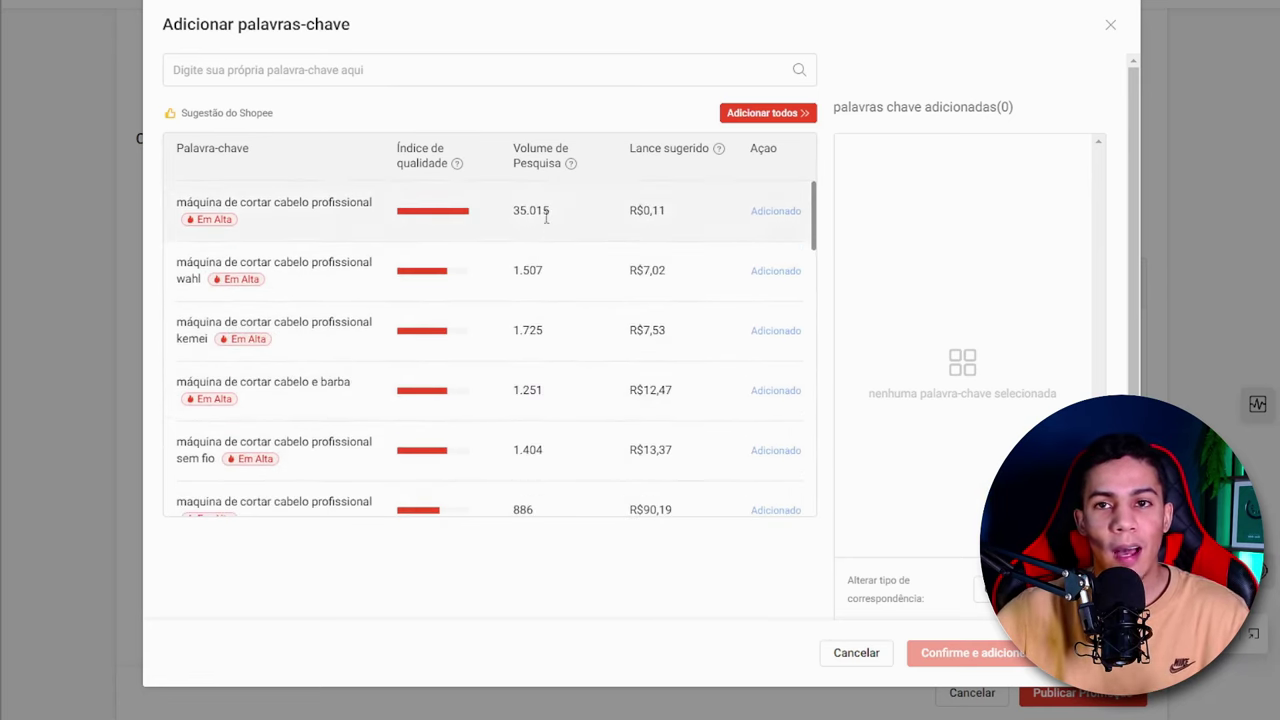
pyautogui.moveTo(554, 278); pyautogui.dragTo(516, 285)
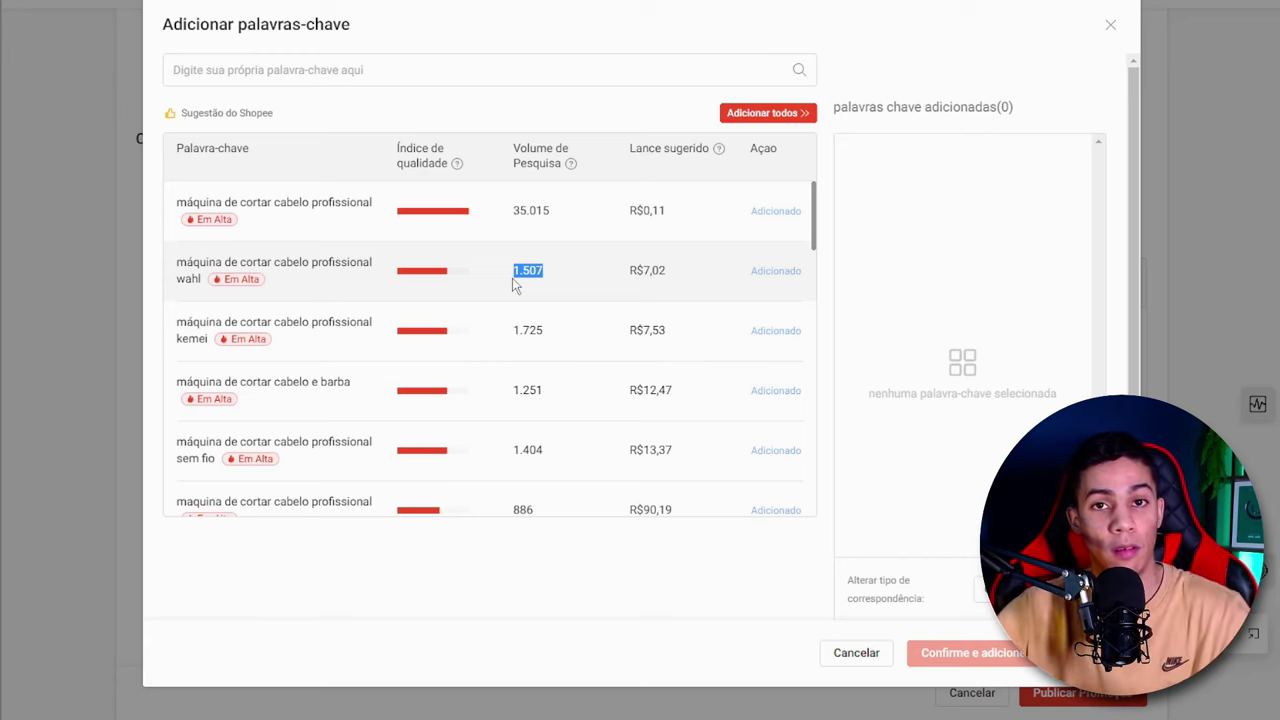
pyautogui.click(570, 282)
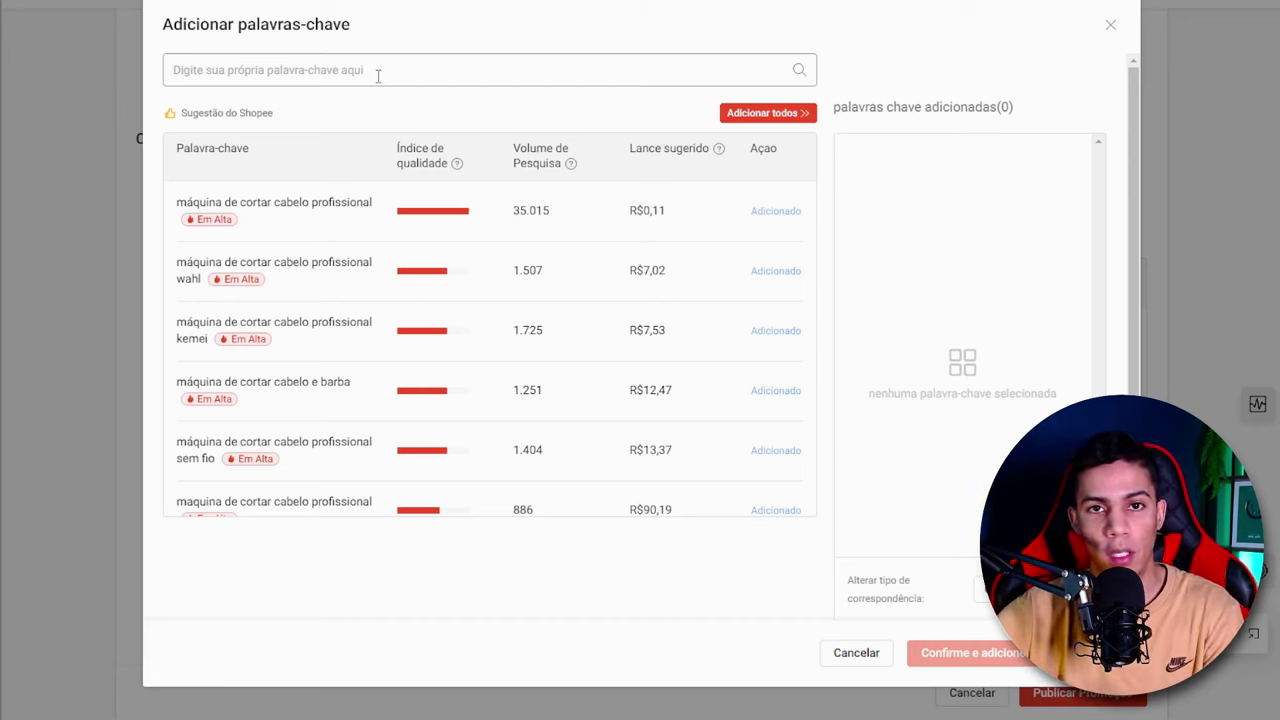
# - Open the Shopee storefront in a new browser tab and look up the search suggestions for "sapato"
pyautogui.hotkey('ctrl', 't')
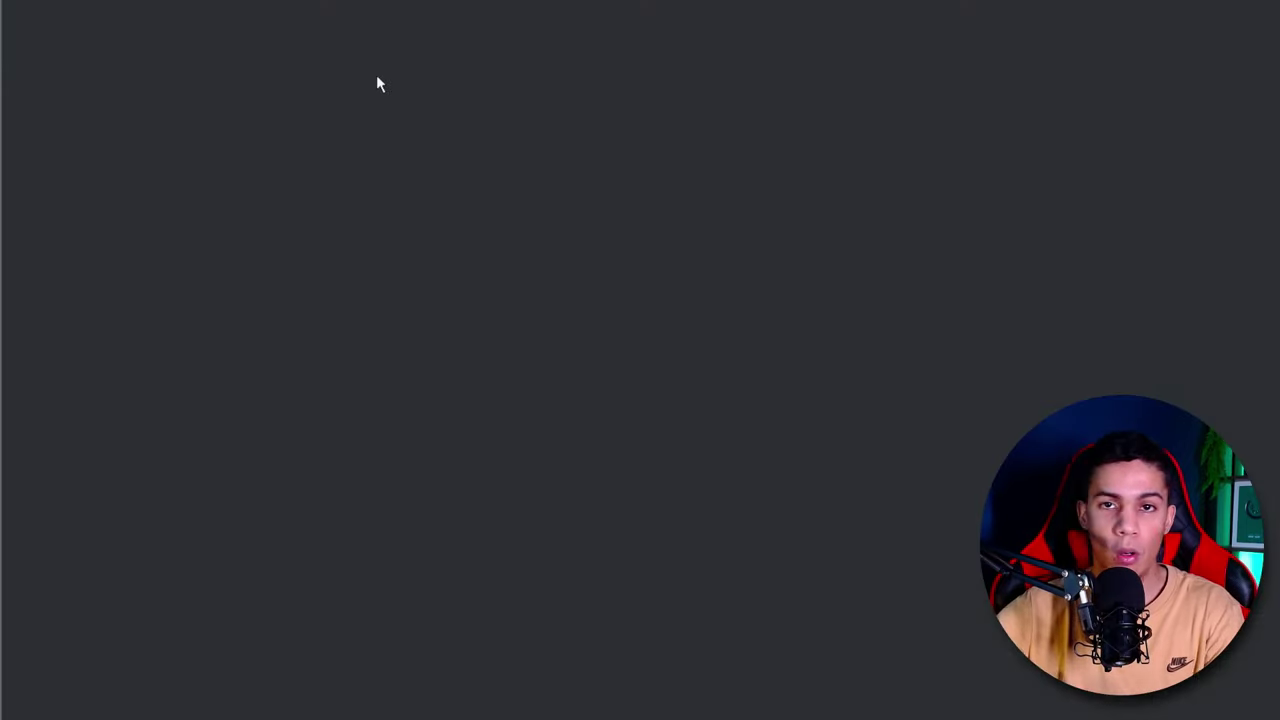
pyautogui.write('shopee')
pyautogui.press('Return')
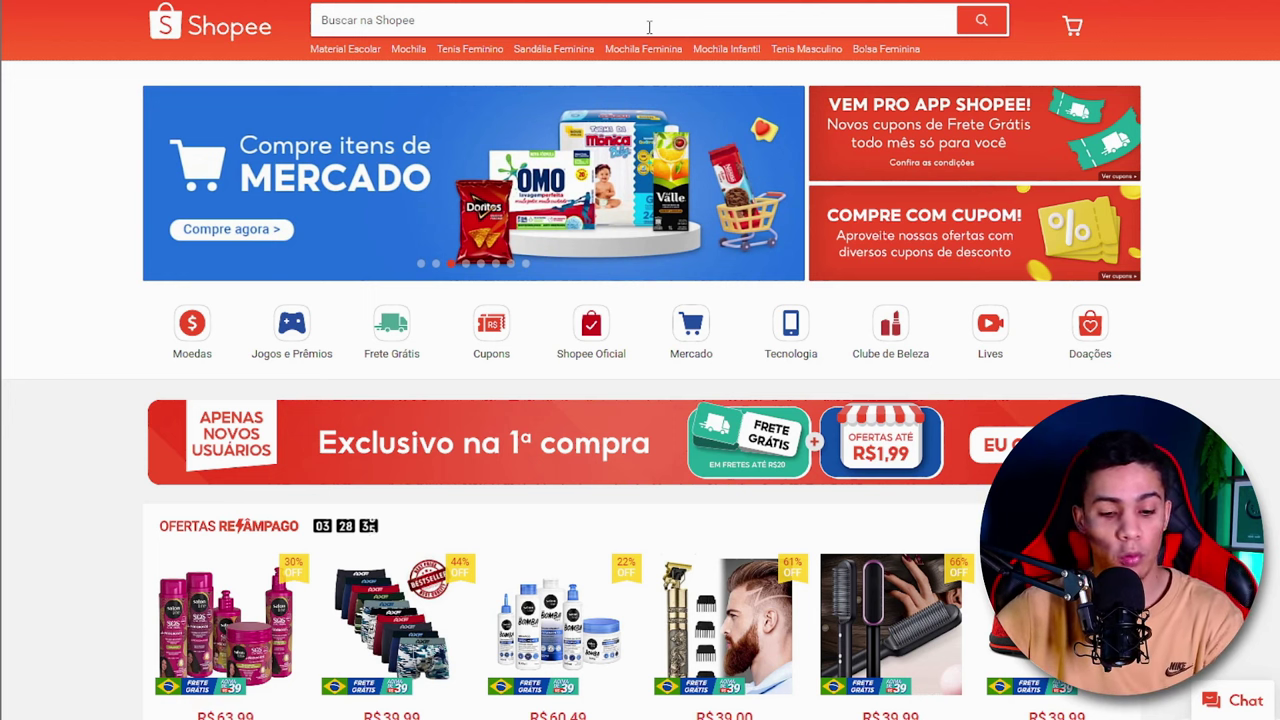
pyautogui.click(649, 27)
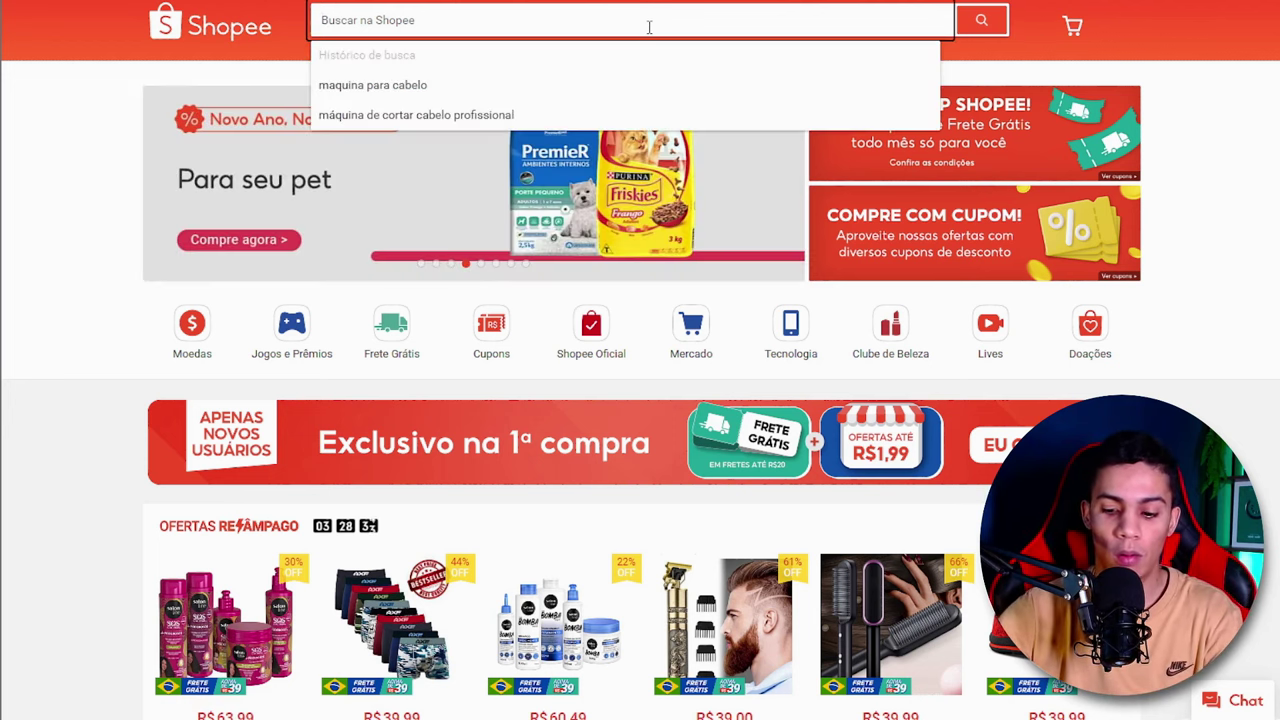
pyautogui.write('sapato')
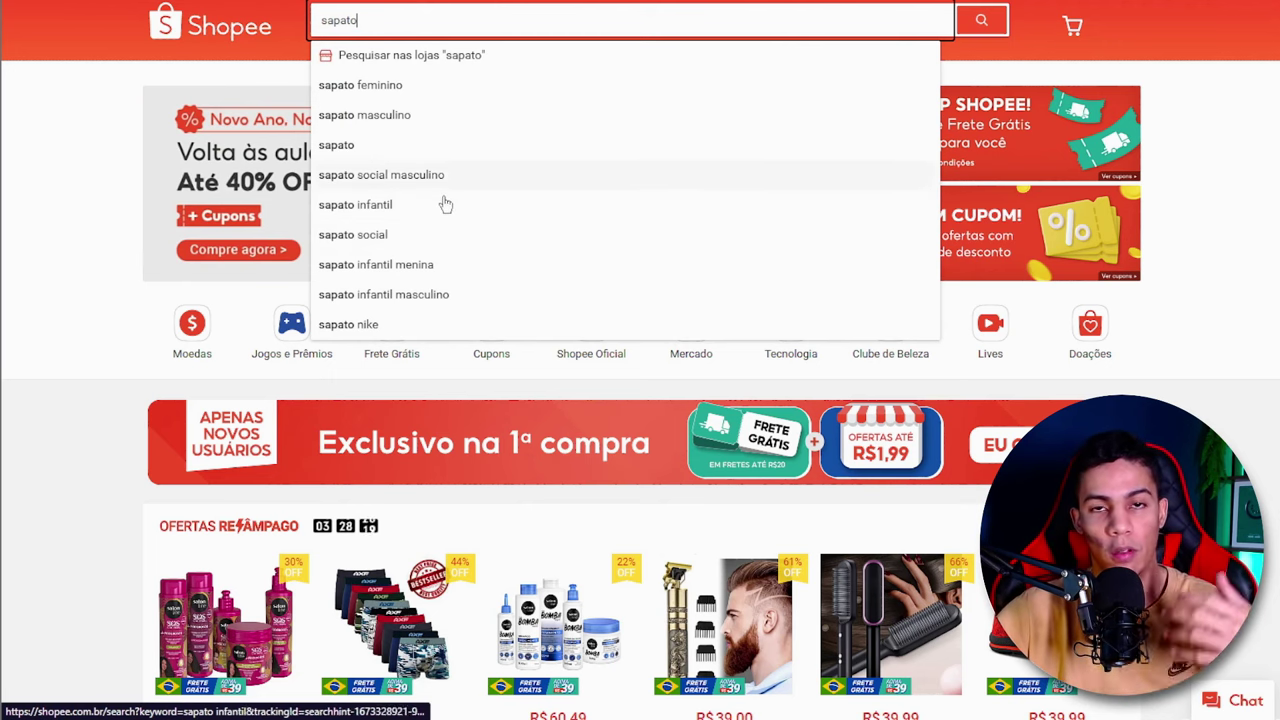
# - Look up the storefront's search suggestions for "Máquina para barba"
pyautogui.doubleClick(422, 18)
pyautogui.write('Má')
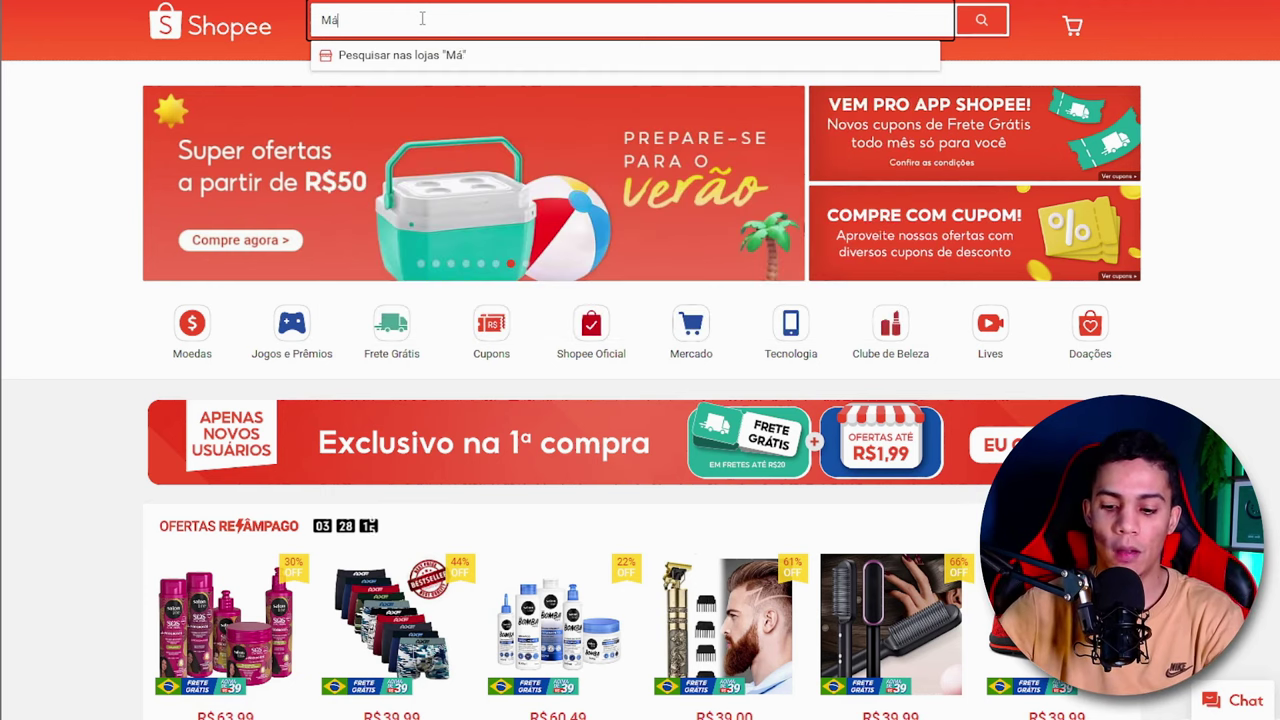
pyautogui.write('quina para barba')
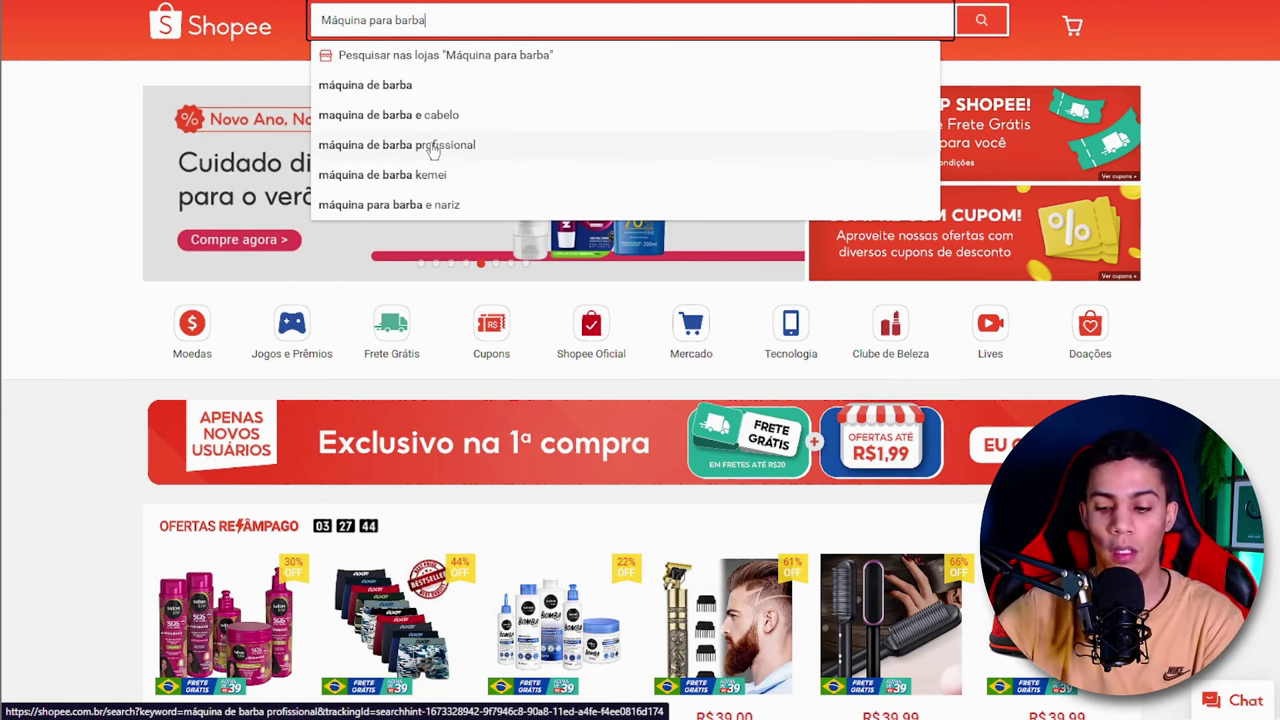
# - Replace the storefront search text with "Maquininha" to check its search suggestions
pyautogui.hotkey('ctrl', 'a')
pyautogui.press('BackSpace')
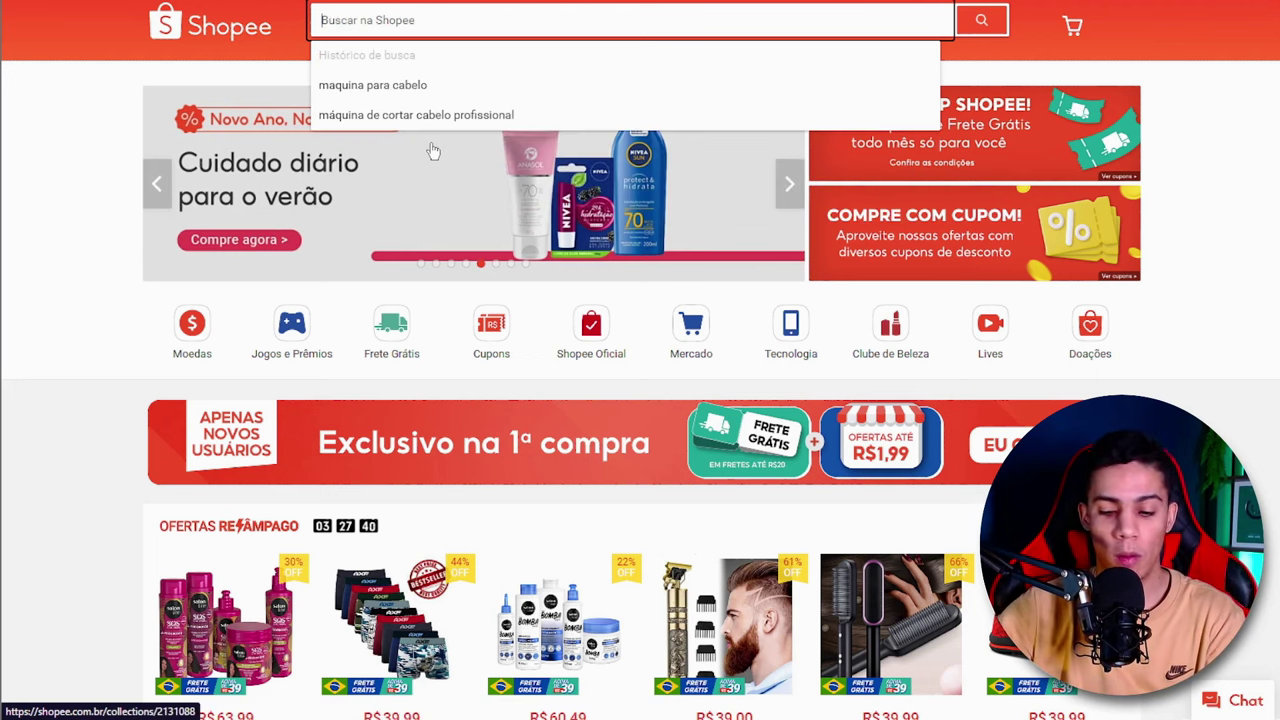
pyautogui.write('Maquinin')
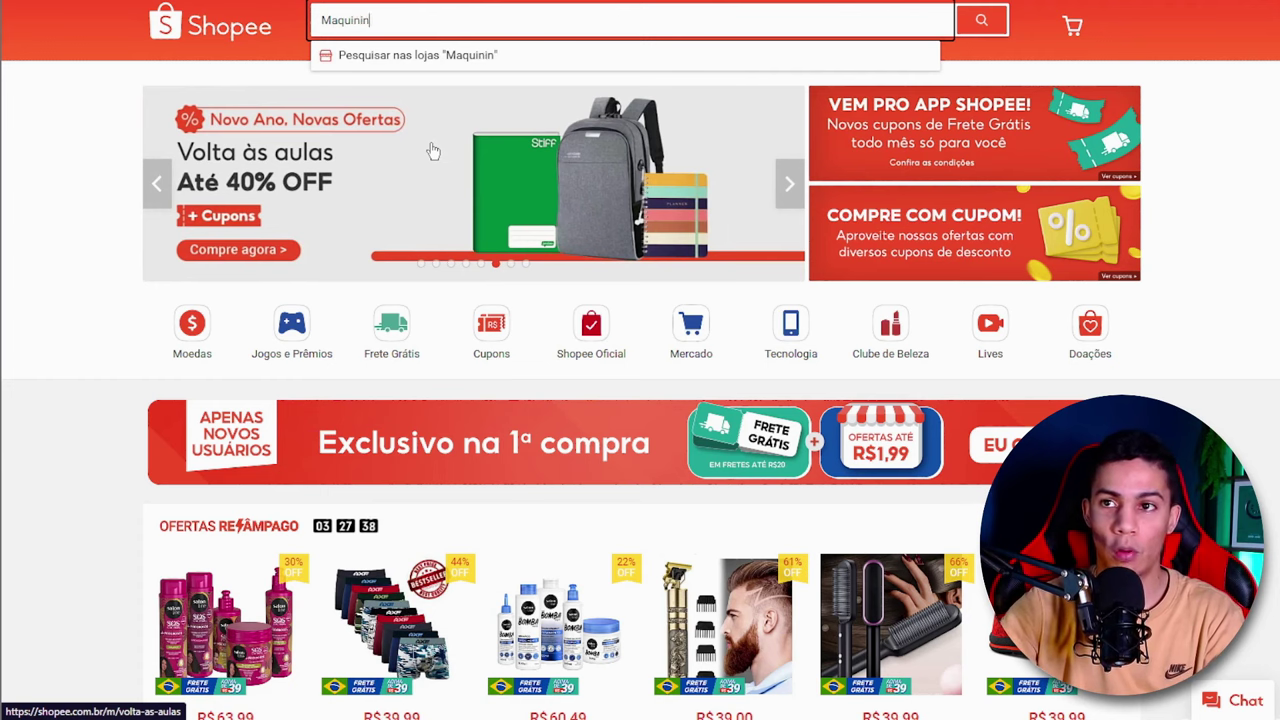
pyautogui.write('ha')
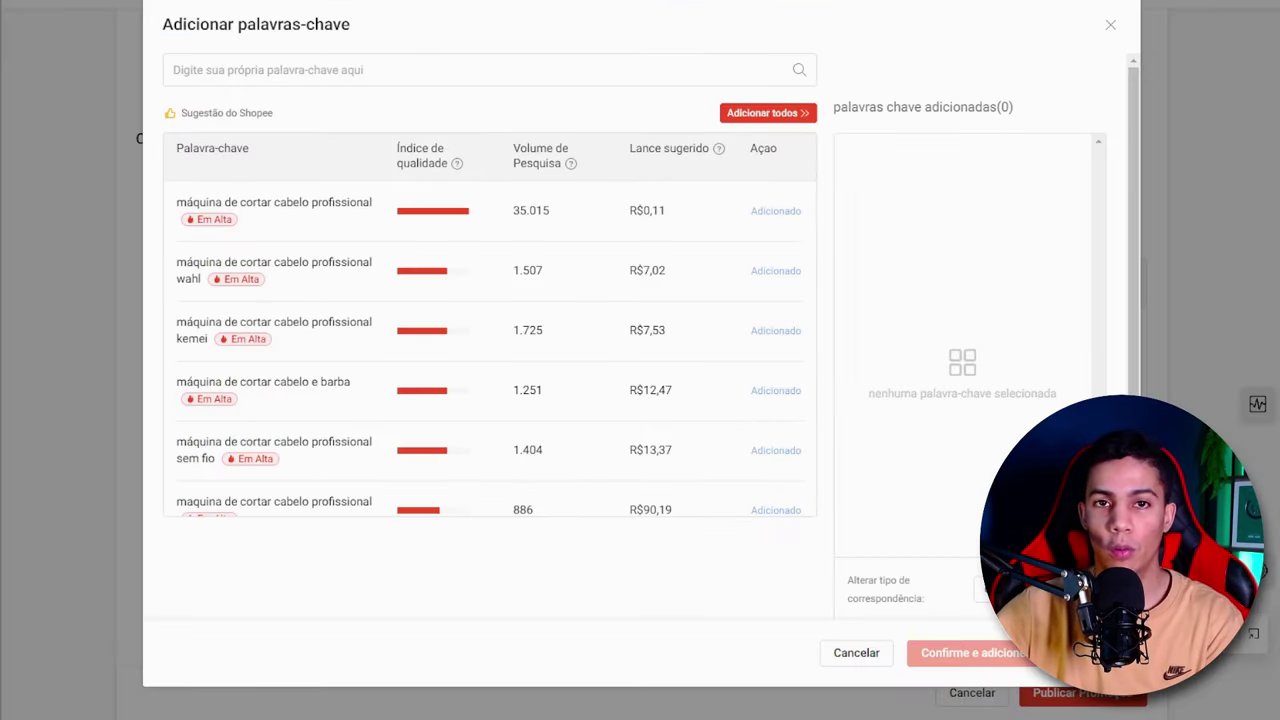
# - Back in the ad's add-keywords dialog, search for "maquina de cabelo", check its search volume and add that exact keyword
pyautogui.click(460, 67)
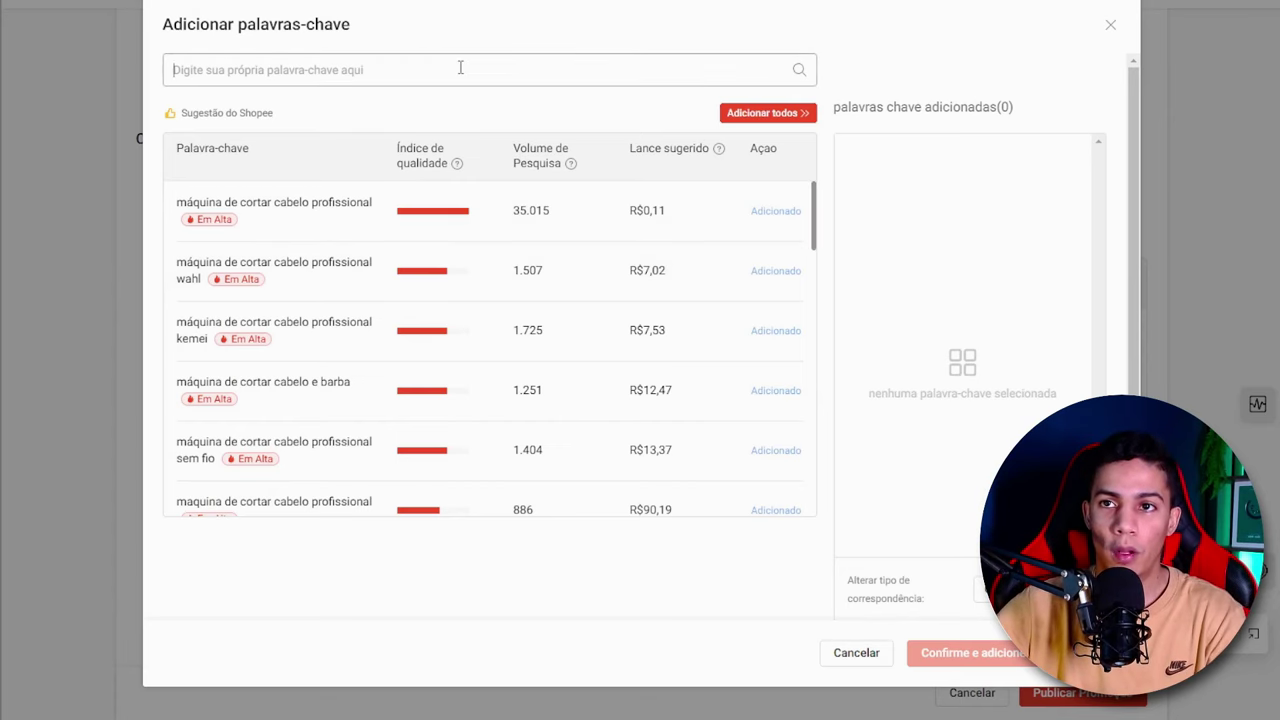
pyautogui.write('maquina de ')
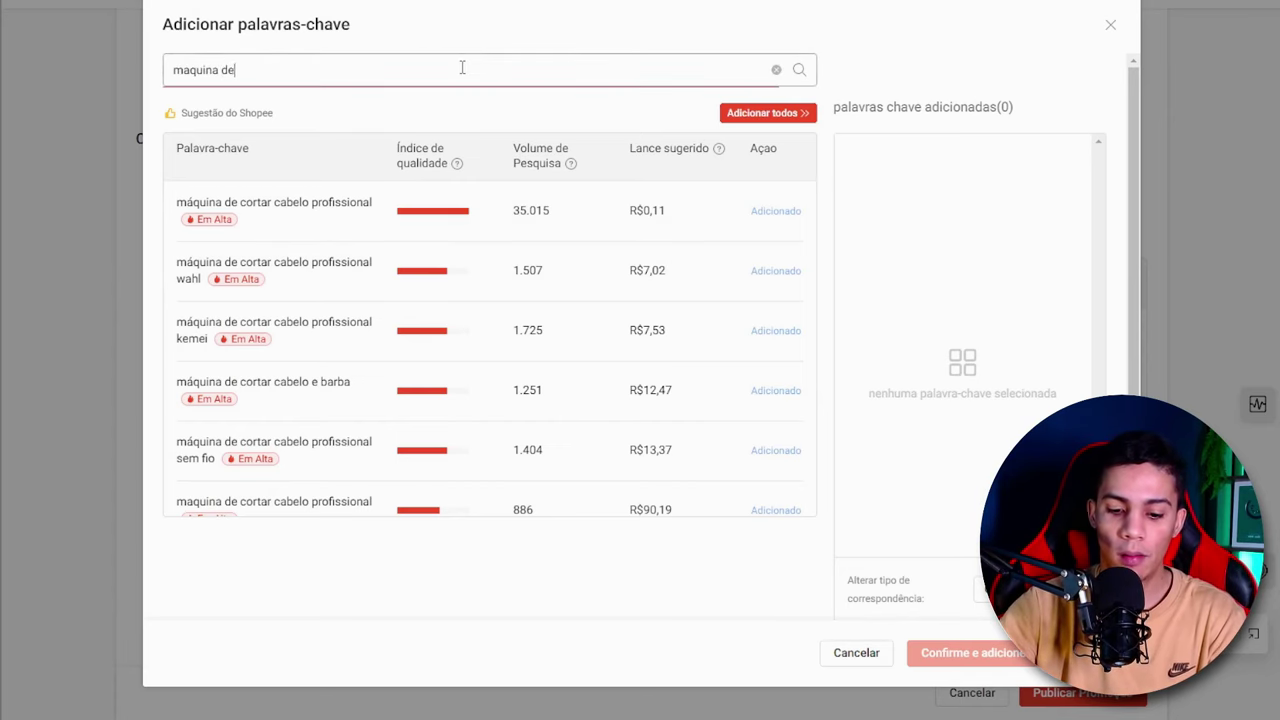
pyautogui.write('cabelo')
pyautogui.press('Return')
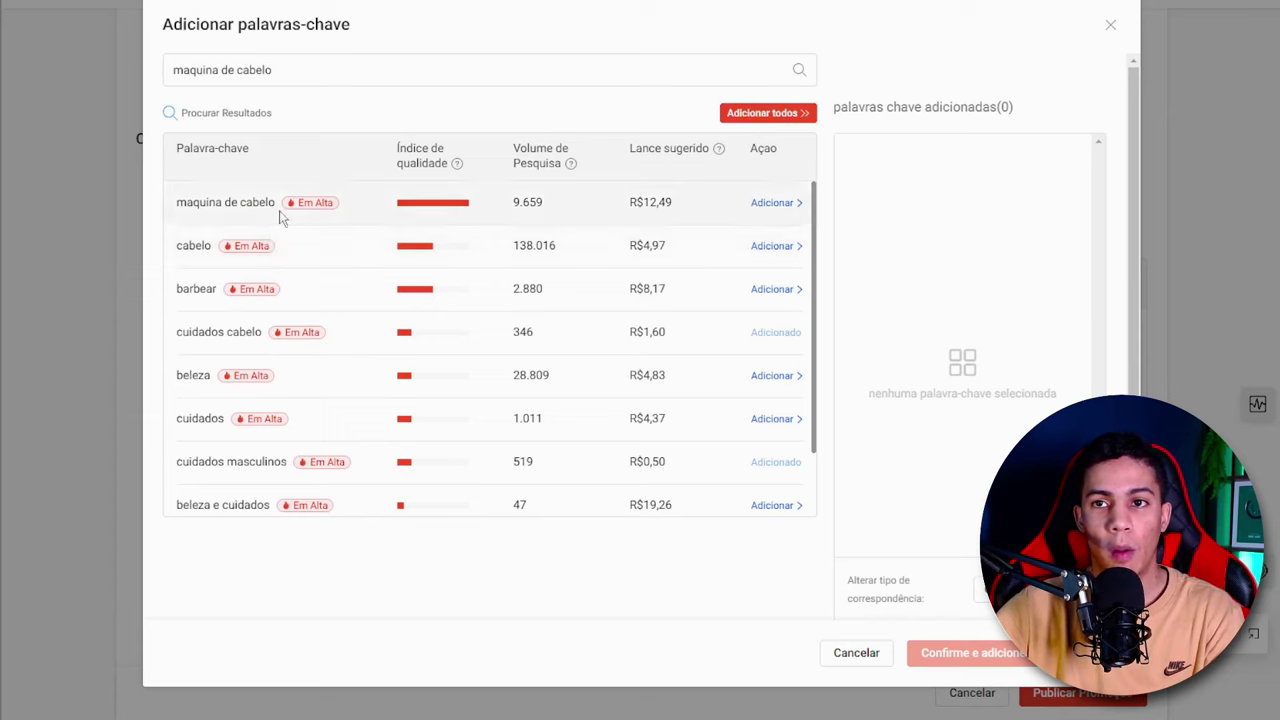
pyautogui.moveTo(275, 203); pyautogui.dragTo(178, 203)
pyautogui.moveTo(543, 202); pyautogui.dragTo(512, 208)
pyautogui.click(549, 203)
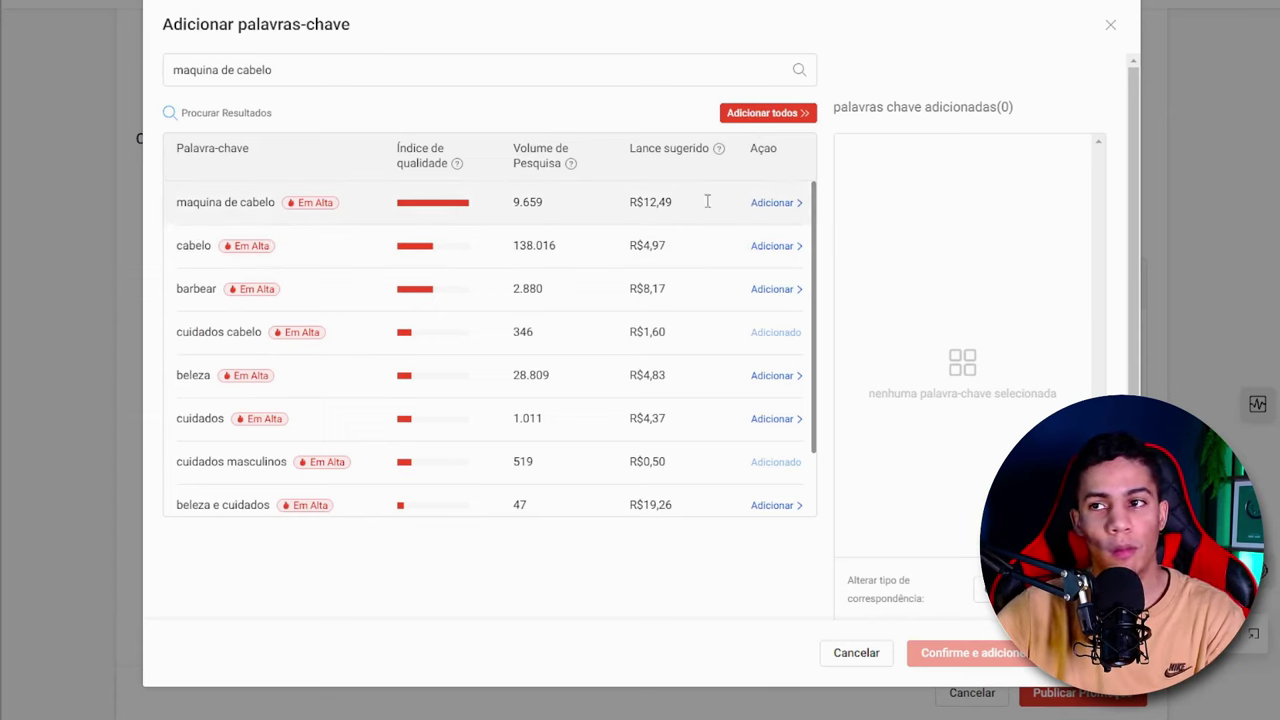
pyautogui.click(786, 204)
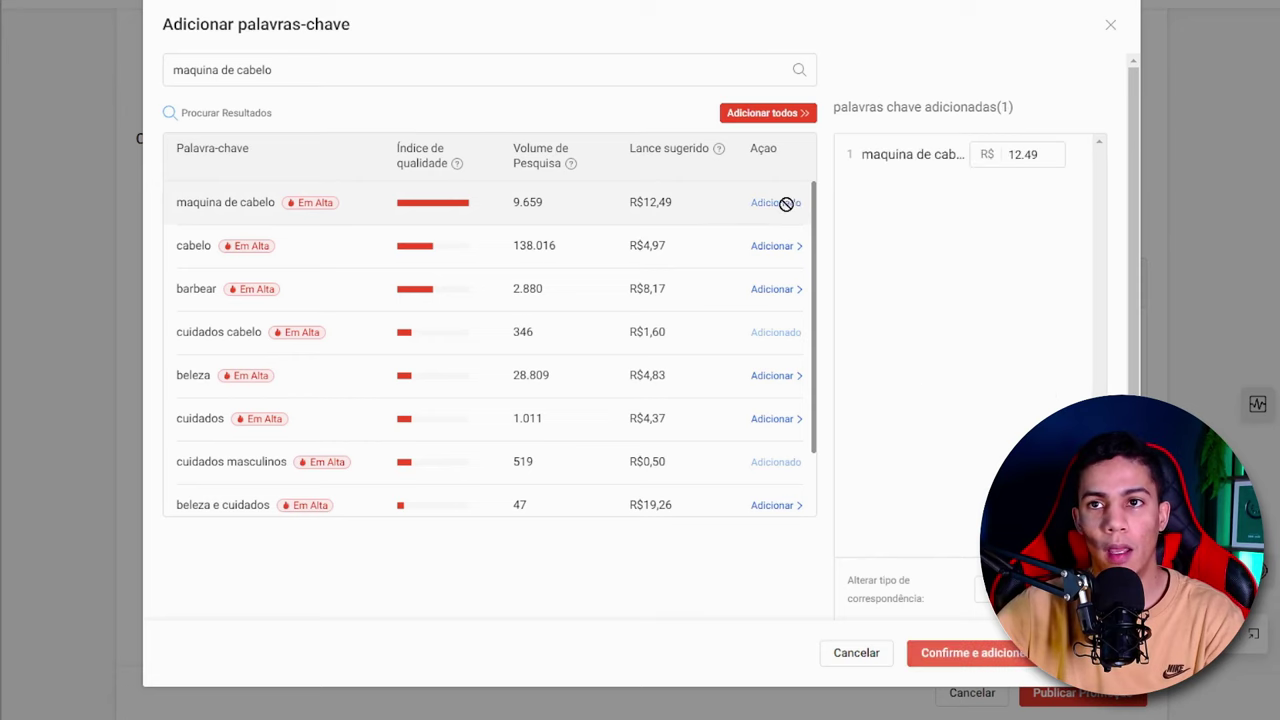
# - Search for the accented spelling "máquina de cabelo" and add it to the selected keywords
pyautogui.click(190, 70)
pyautogui.press('BackSpace')
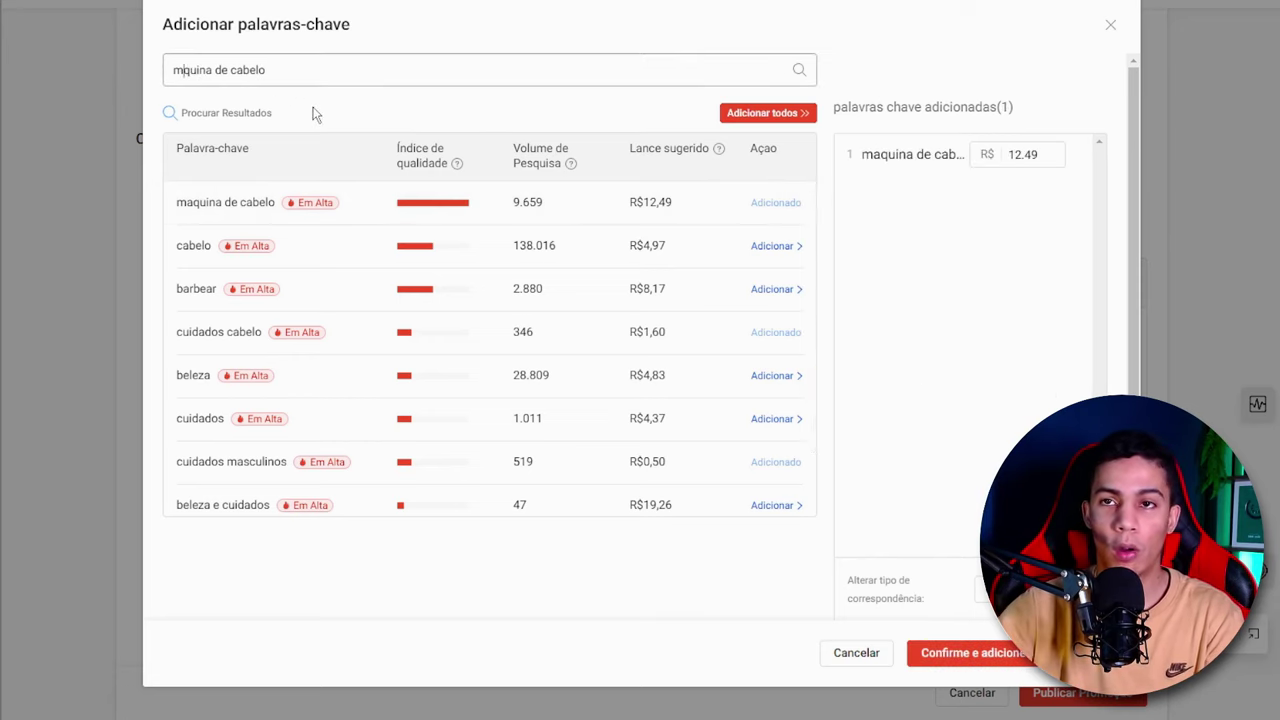
pyautogui.write('á')
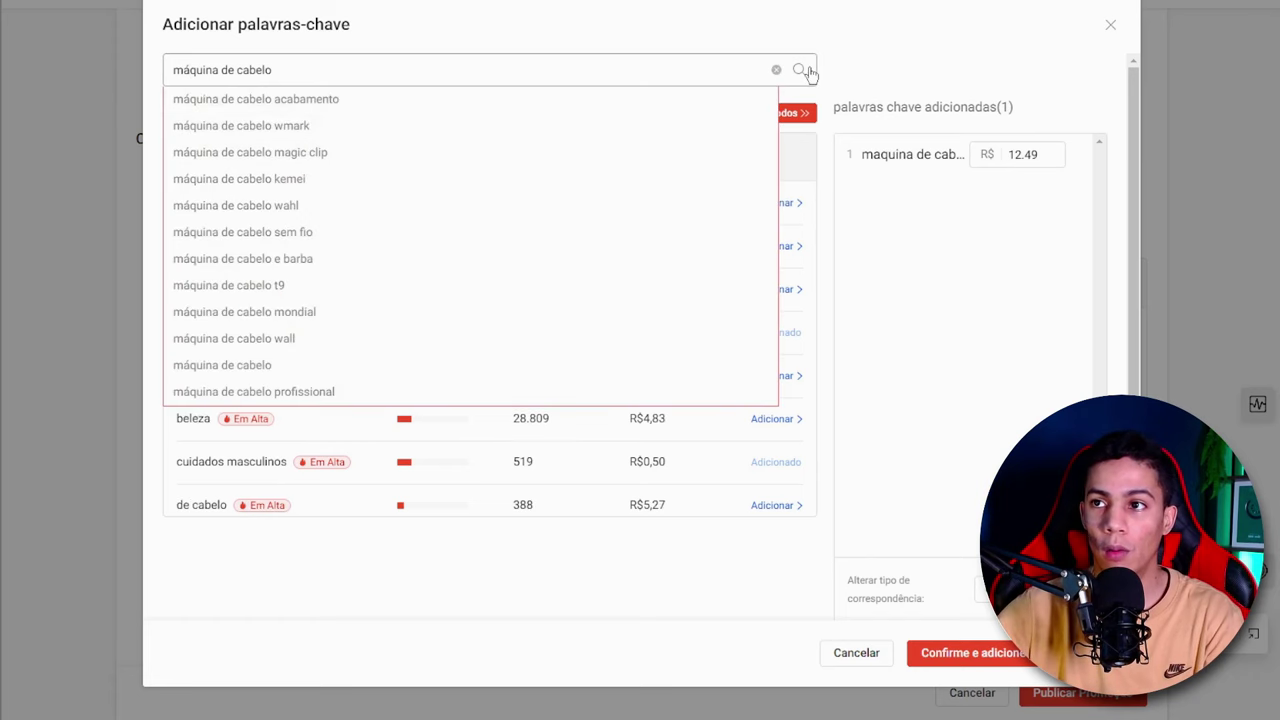
pyautogui.click(803, 70)
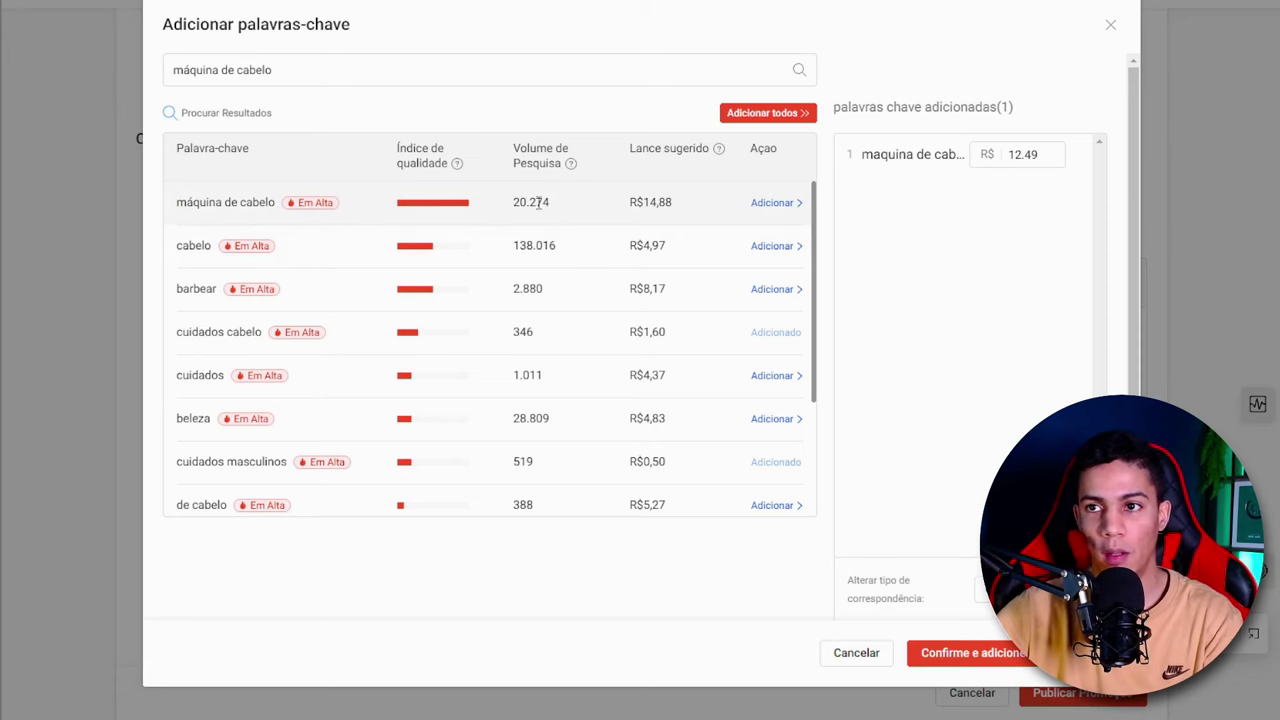
pyautogui.click(772, 203)
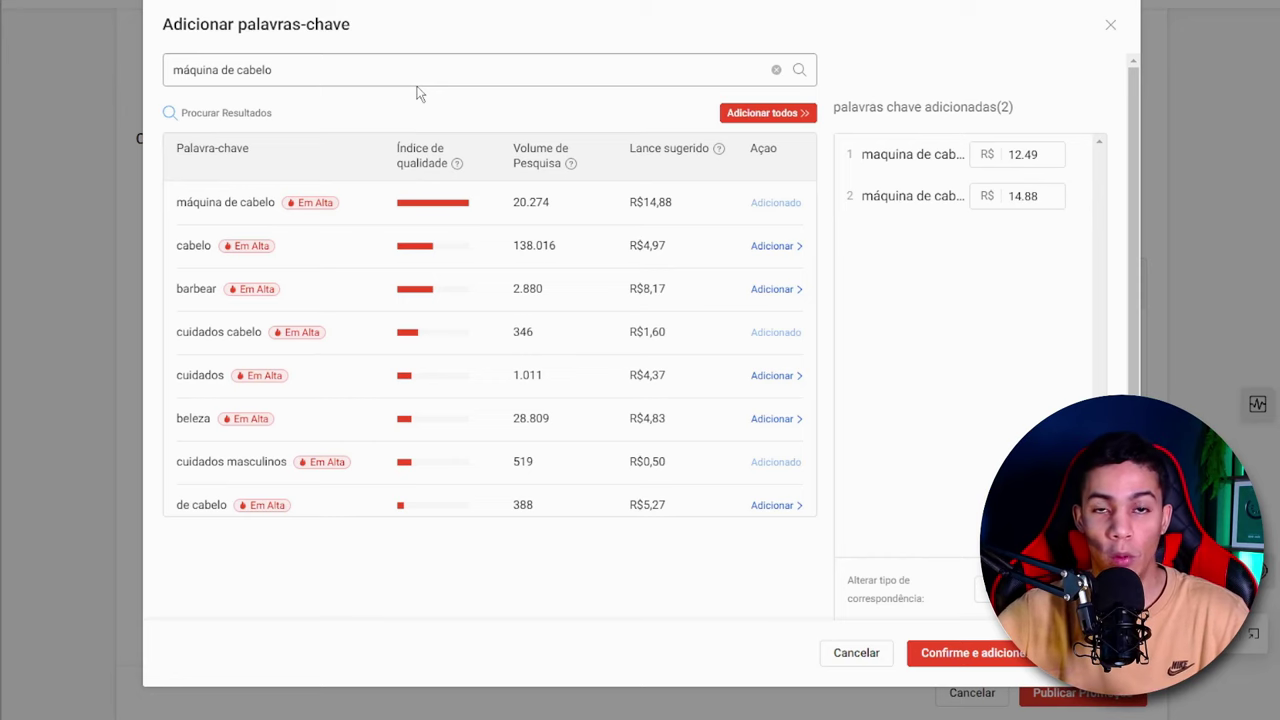
# - Enter "Mouse" in the keyword search, replace it with the misspelling "Mause" and check that spelling's search volume
pyautogui.click(451, 72)
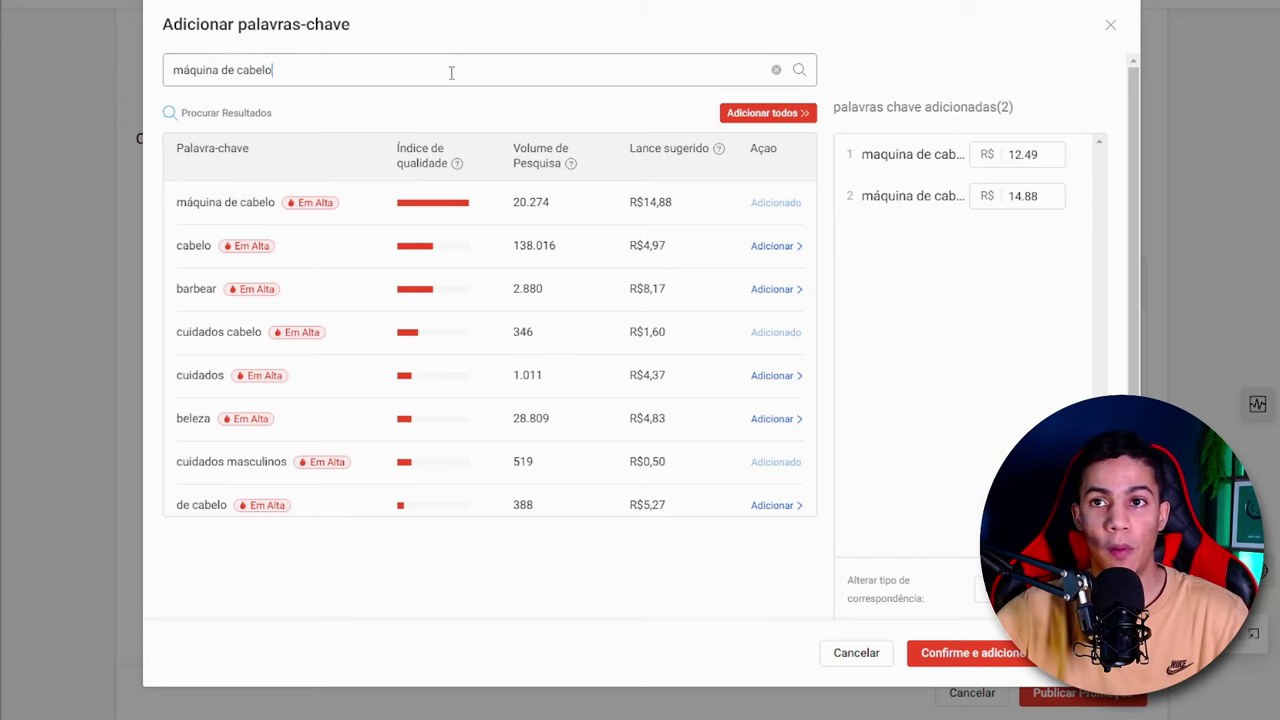
pyautogui.hotkey('ctrl', 'shift', 'Left')
pyautogui.hotkey('ctrl', 'shift', 'Left')
pyautogui.hotkey('ctrl', 'shift', 'Left')
pyautogui.write('Mouse')
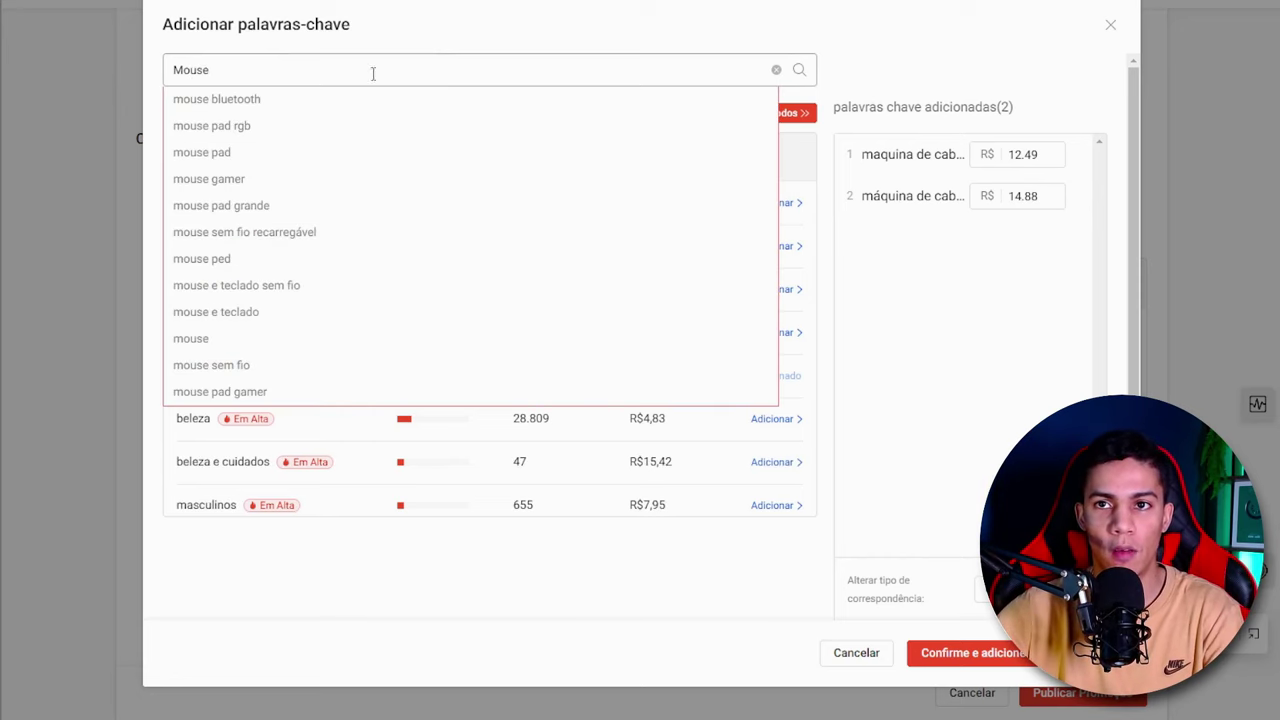
pyautogui.hotkey('ctrl', 'a')
pyautogui.write('Mause')
pyautogui.press('Return')
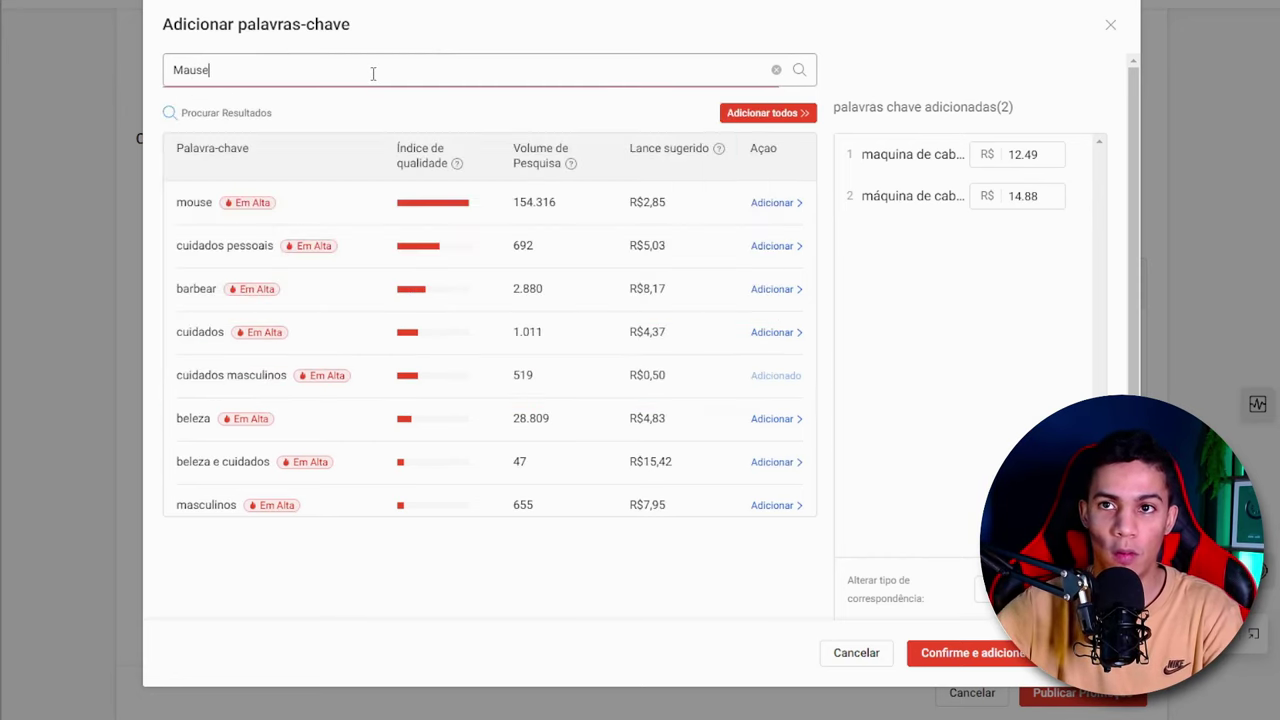
pyautogui.click(800, 69)
pyautogui.moveTo(562, 204); pyautogui.dragTo(513, 202)
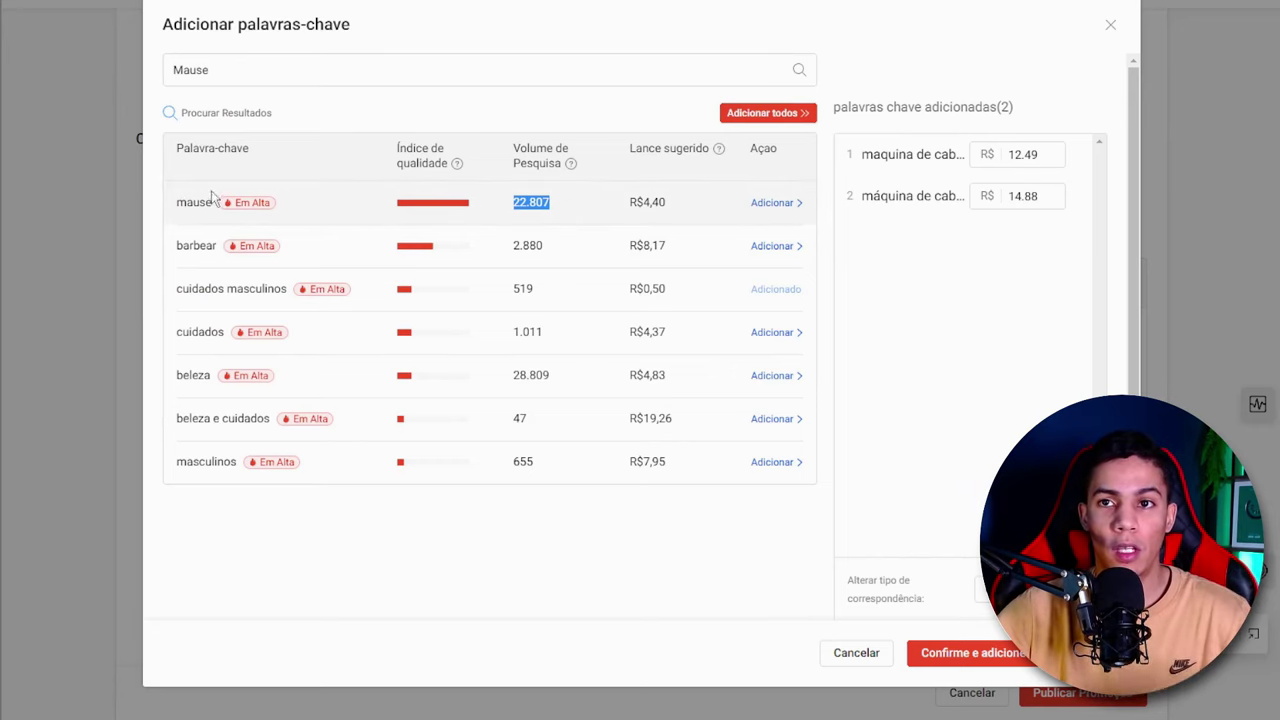
pyautogui.moveTo(486, 74)
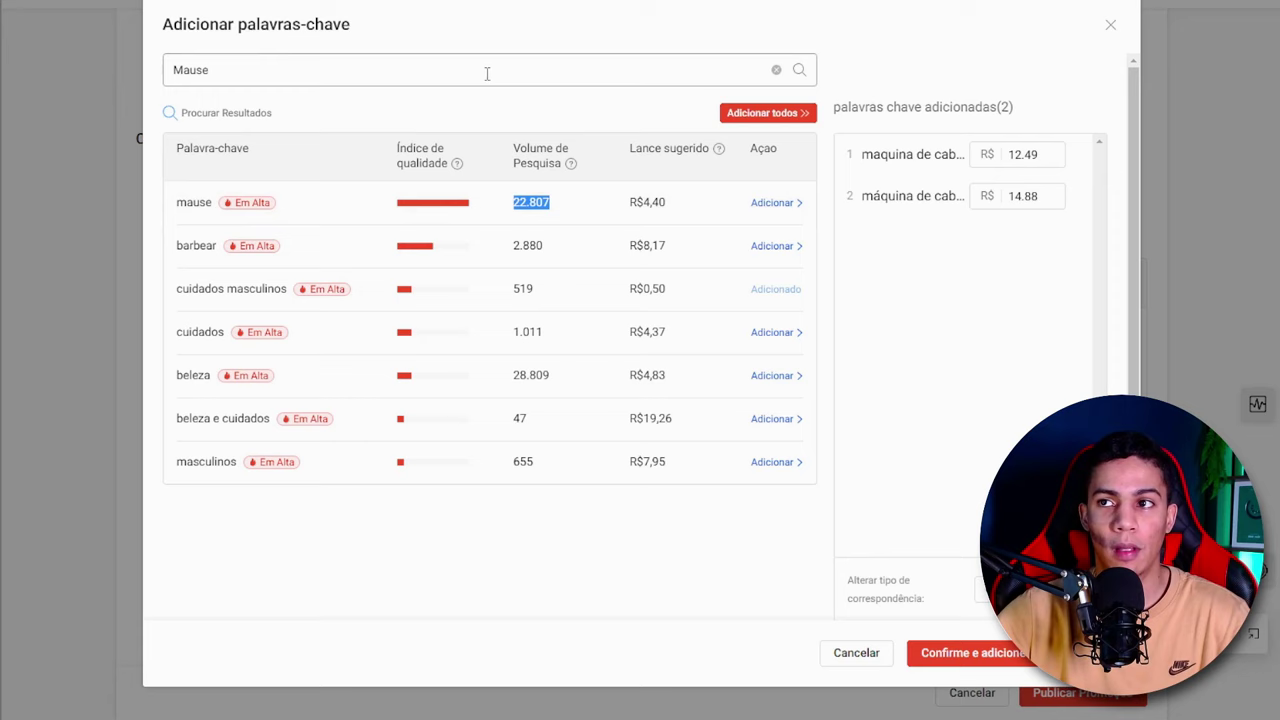
# - Search for "maquininha de cabelo" and add the keywords "maquininha de cabelo", "maquininha de barbear" and "maquininha de barba"
pyautogui.click(777, 72)
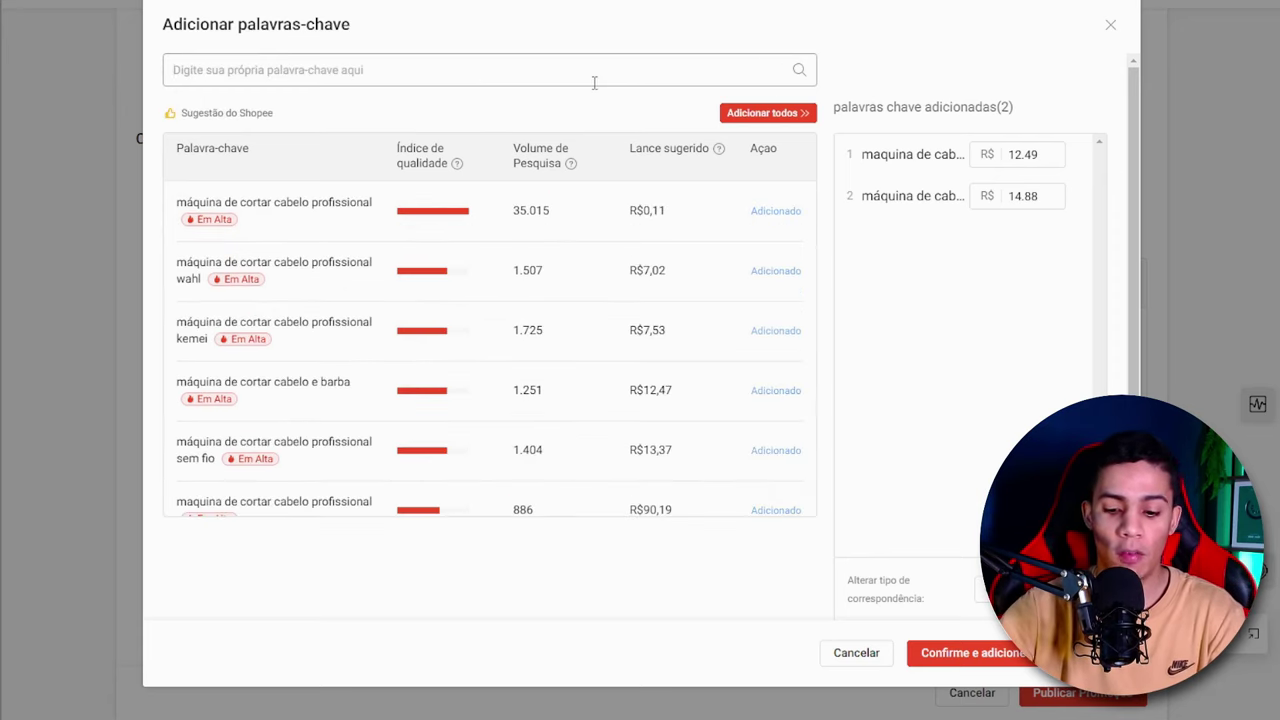
pyautogui.write('maquininh')
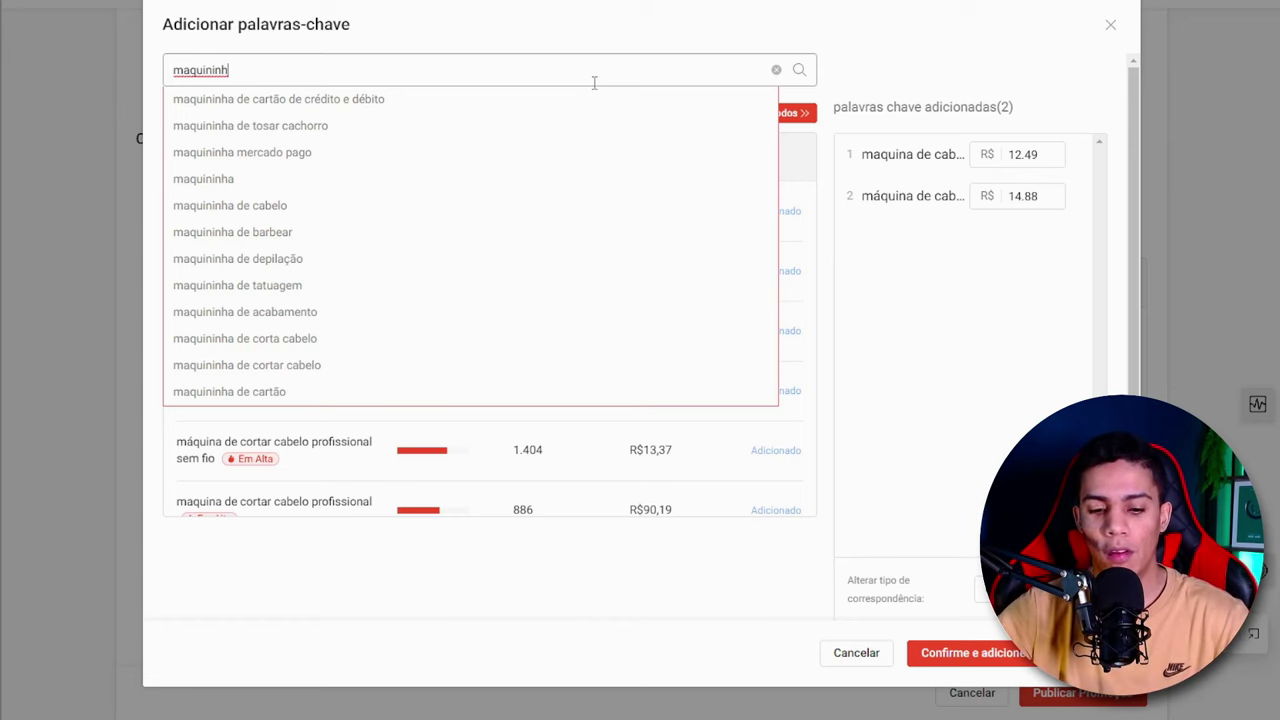
pyautogui.write('a')
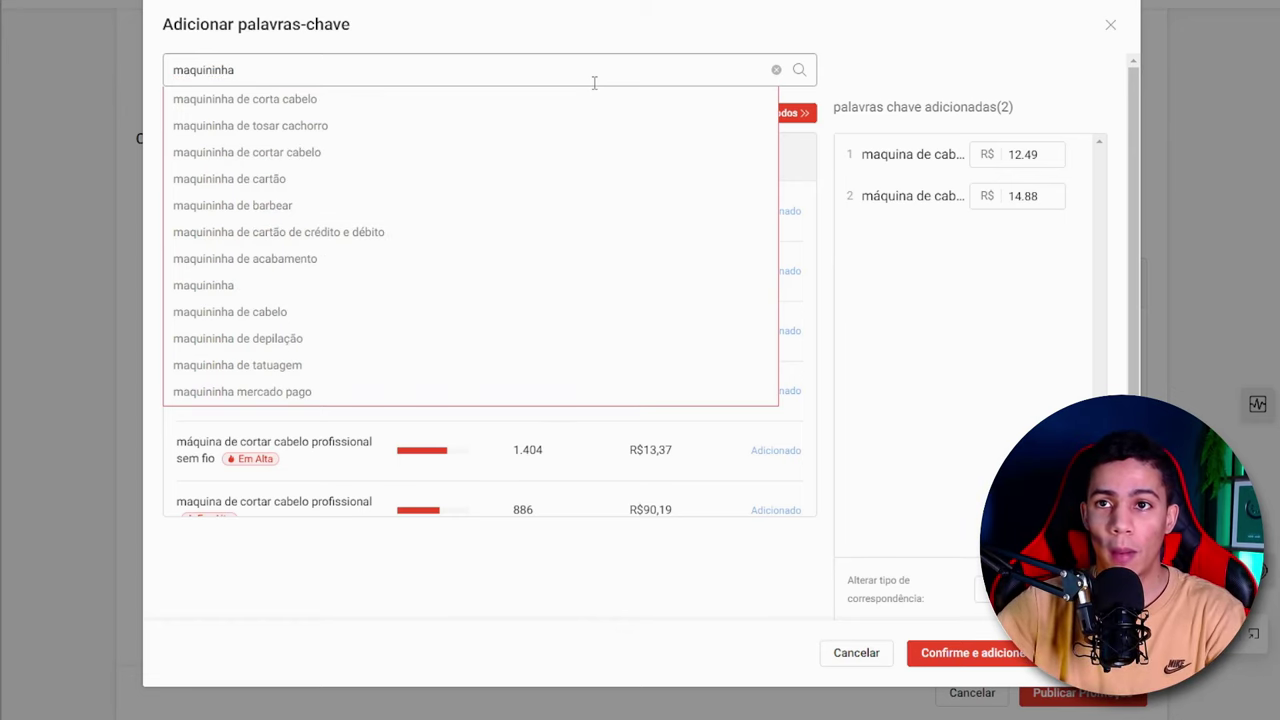
pyautogui.write(' de cabelo')
pyautogui.press('Return')
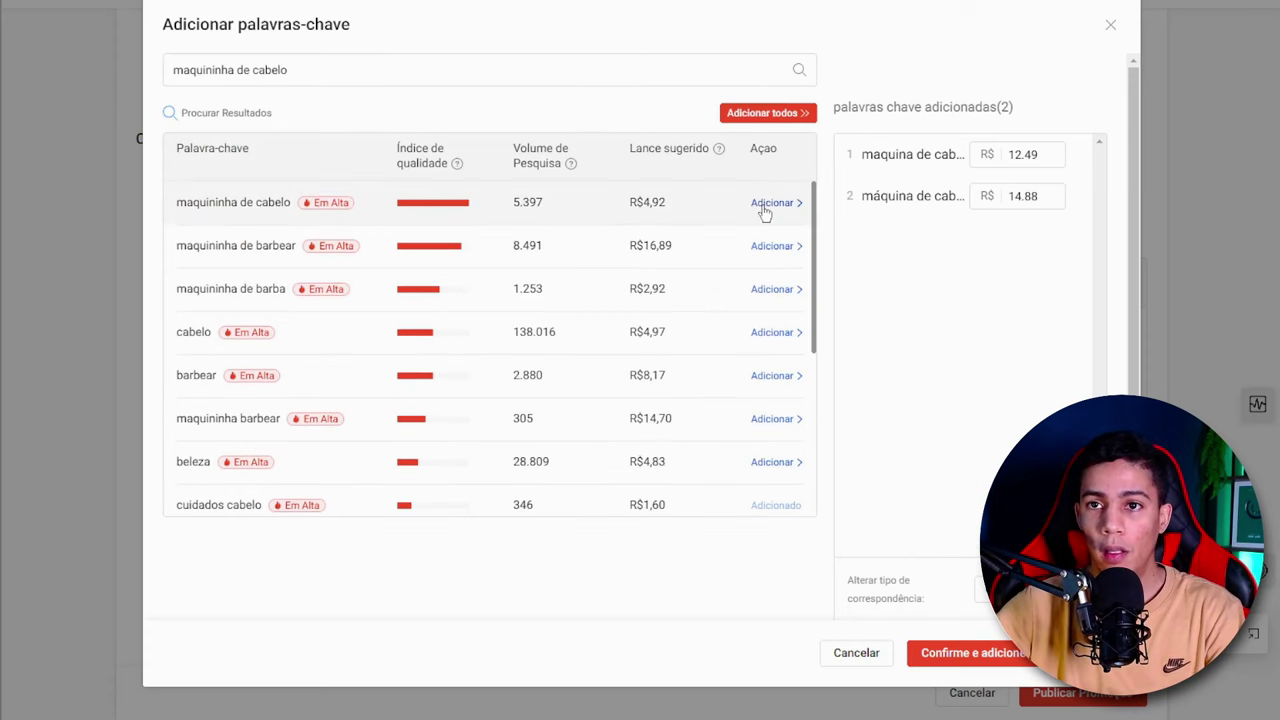
pyautogui.click(775, 202)
pyautogui.click(775, 246)
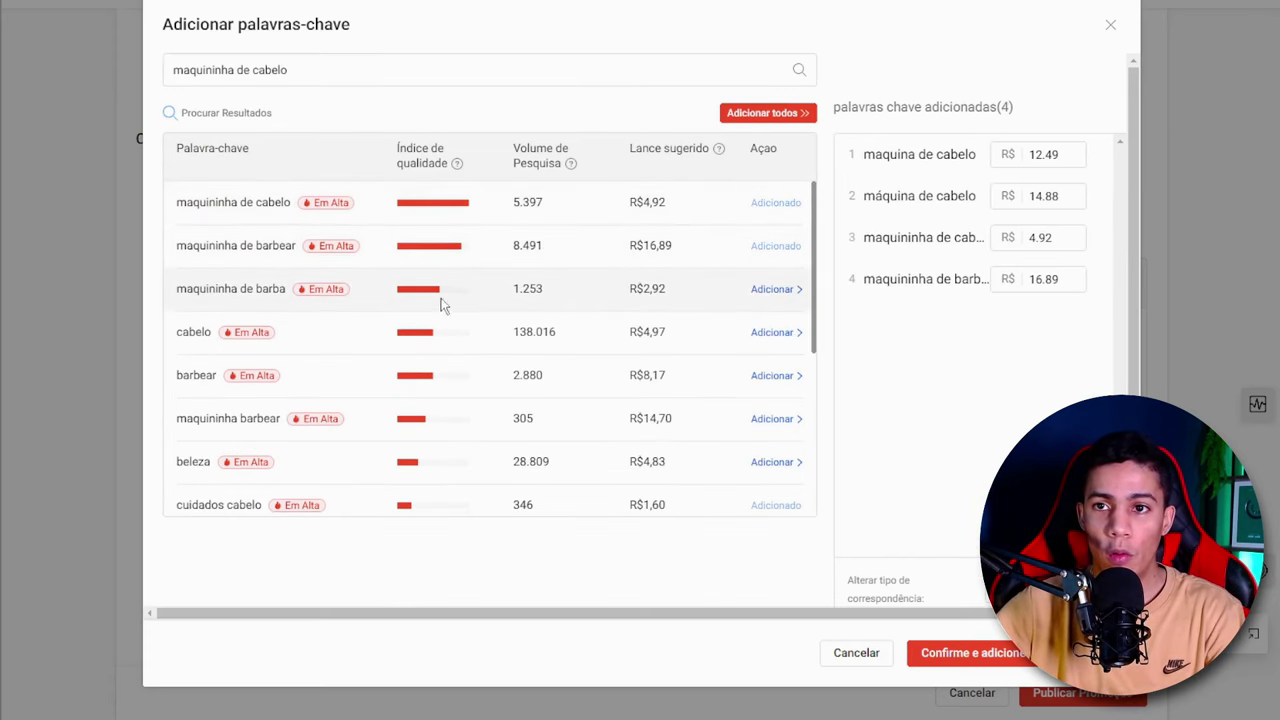
pyautogui.click(771, 289)
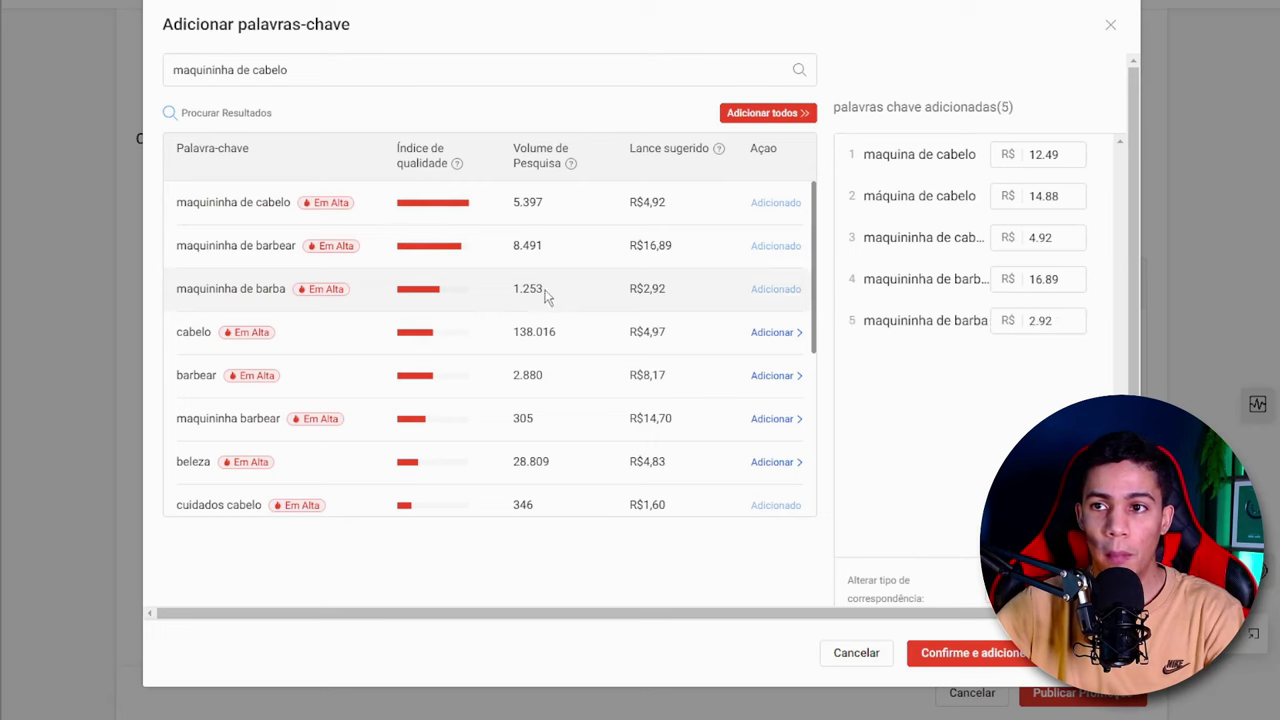
# - Compare the search volume of "maquininha de barba" with that of the generic keyword "cabelo" in the results
pyautogui.moveTo(546, 290); pyautogui.dragTo(504, 292)
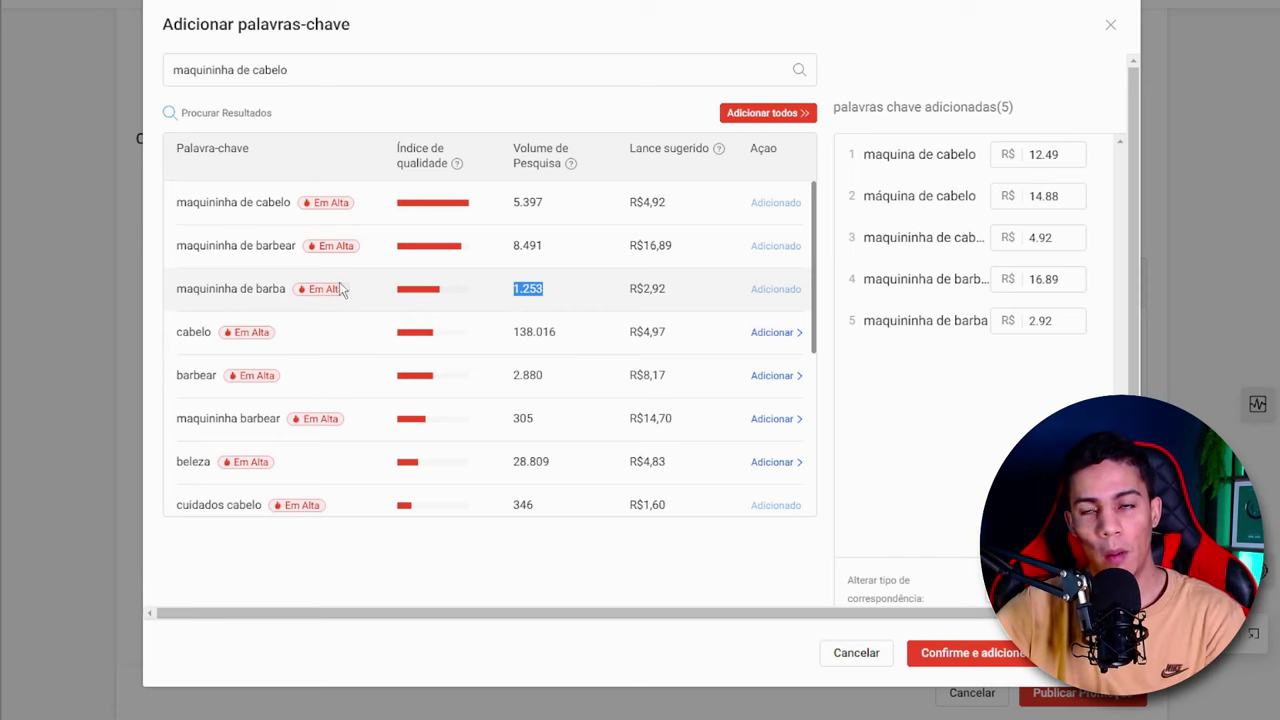
pyautogui.click(373, 73)
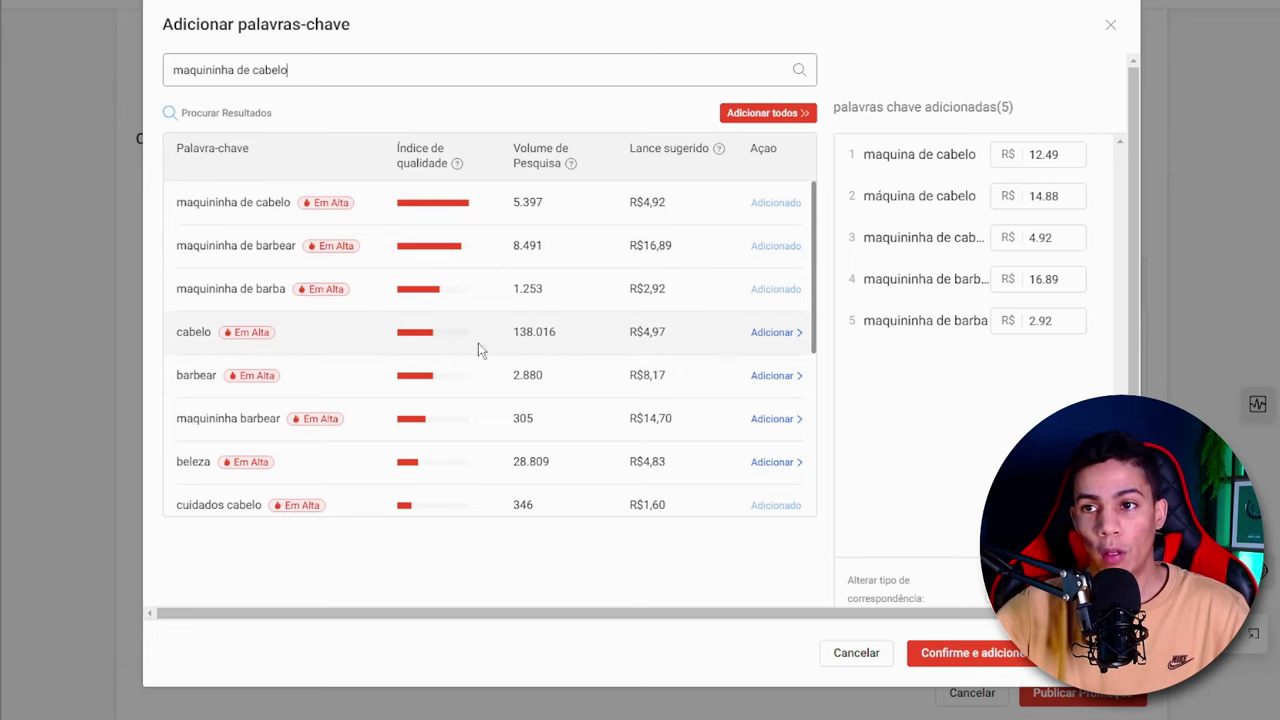
pyautogui.moveTo(555, 332); pyautogui.dragTo(514, 334)
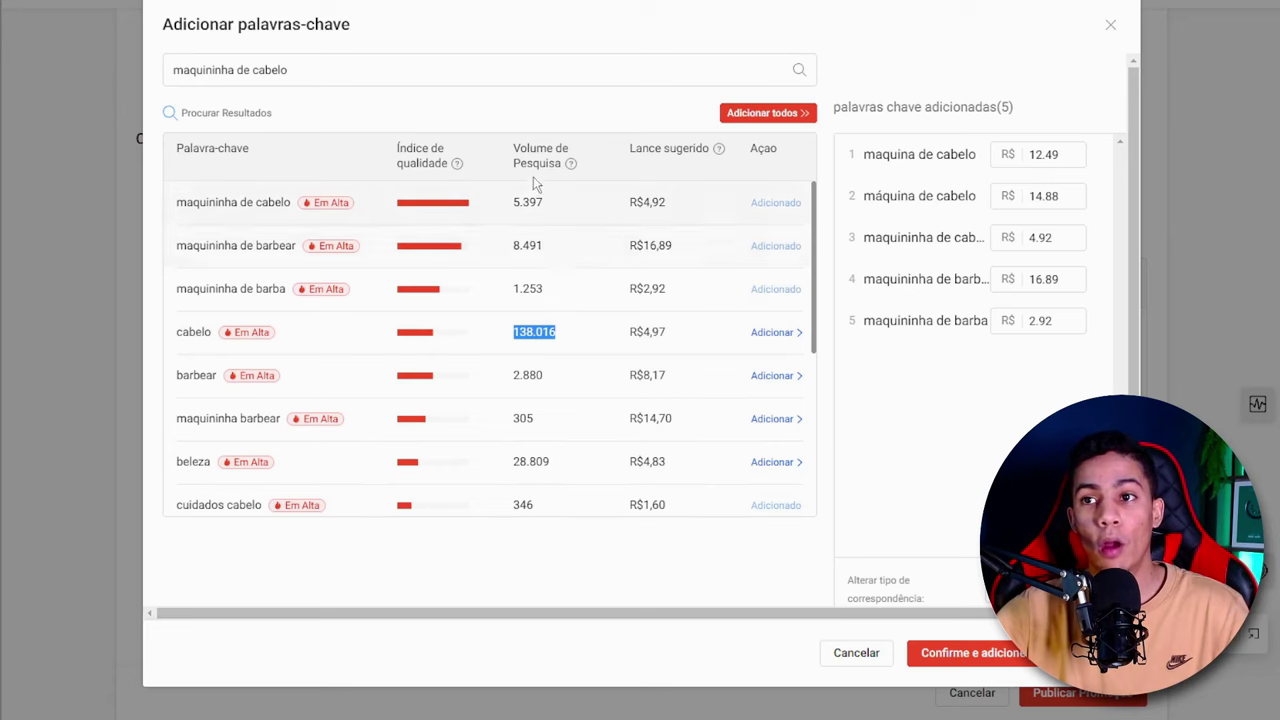
pyautogui.click(563, 332)
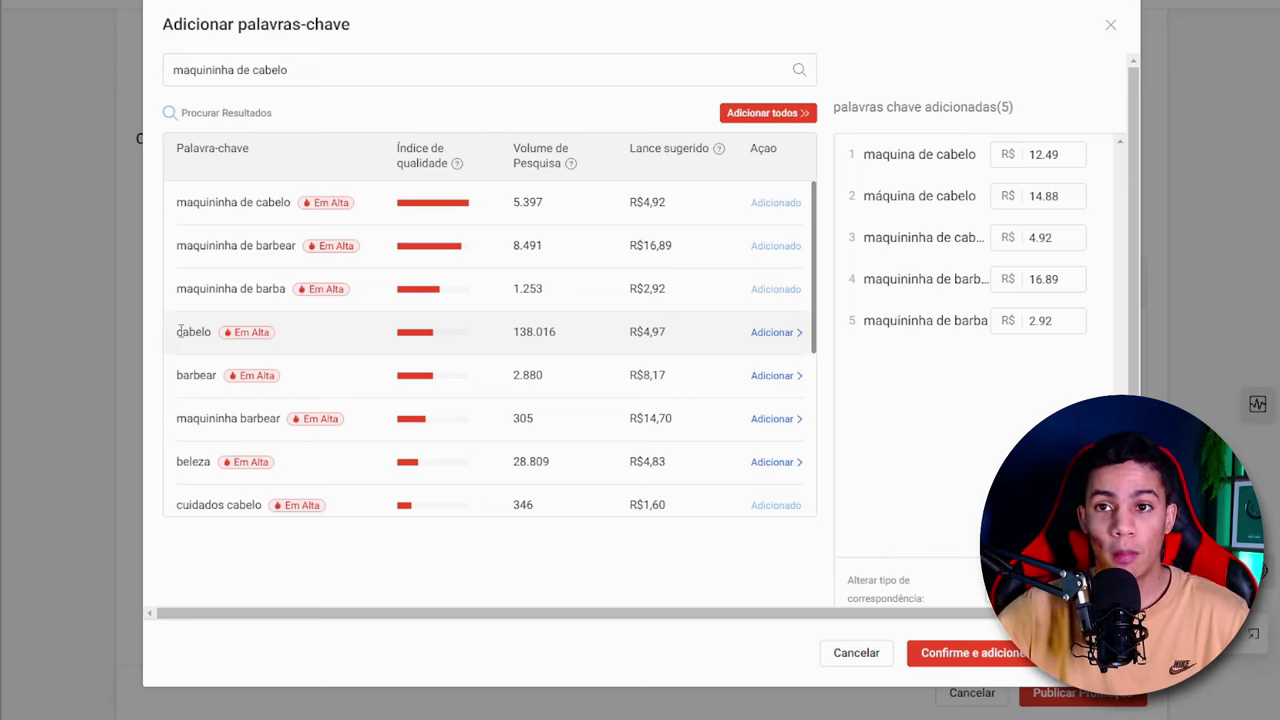
pyautogui.moveTo(176, 332); pyautogui.dragTo(216, 340)
pyautogui.click(248, 352)
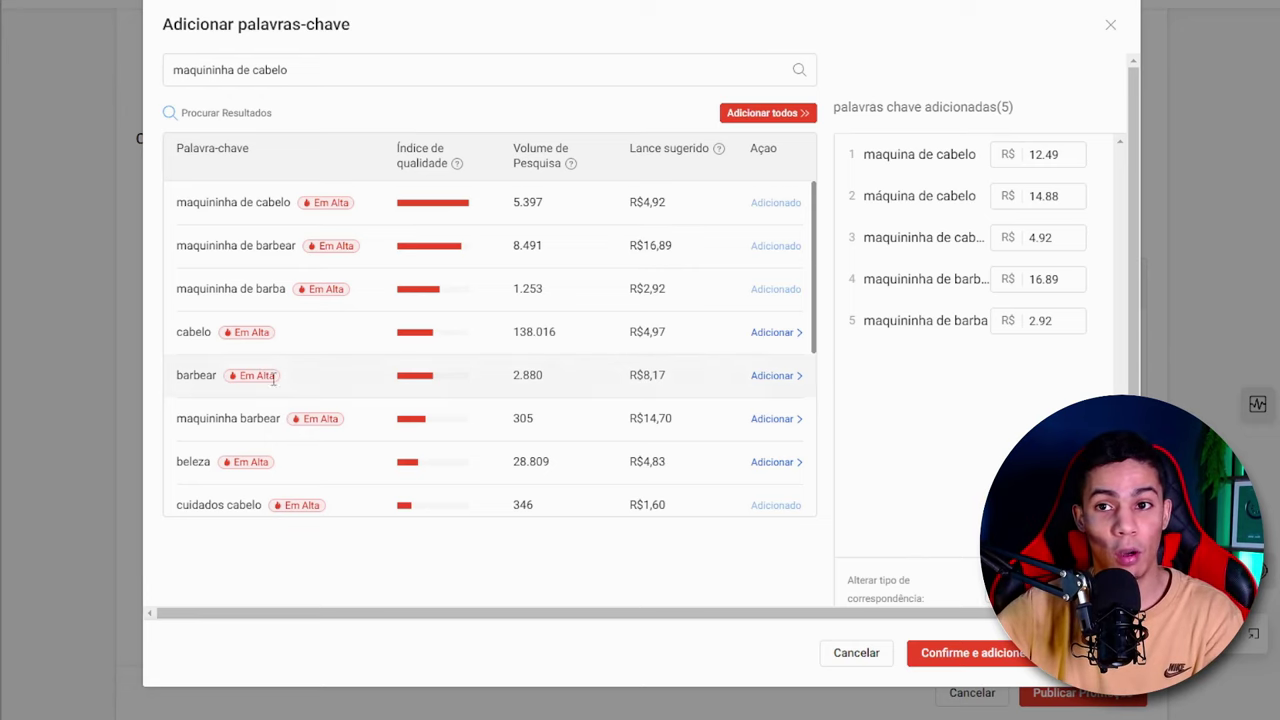
pyautogui.moveTo(565, 340); pyautogui.dragTo(543, 322)
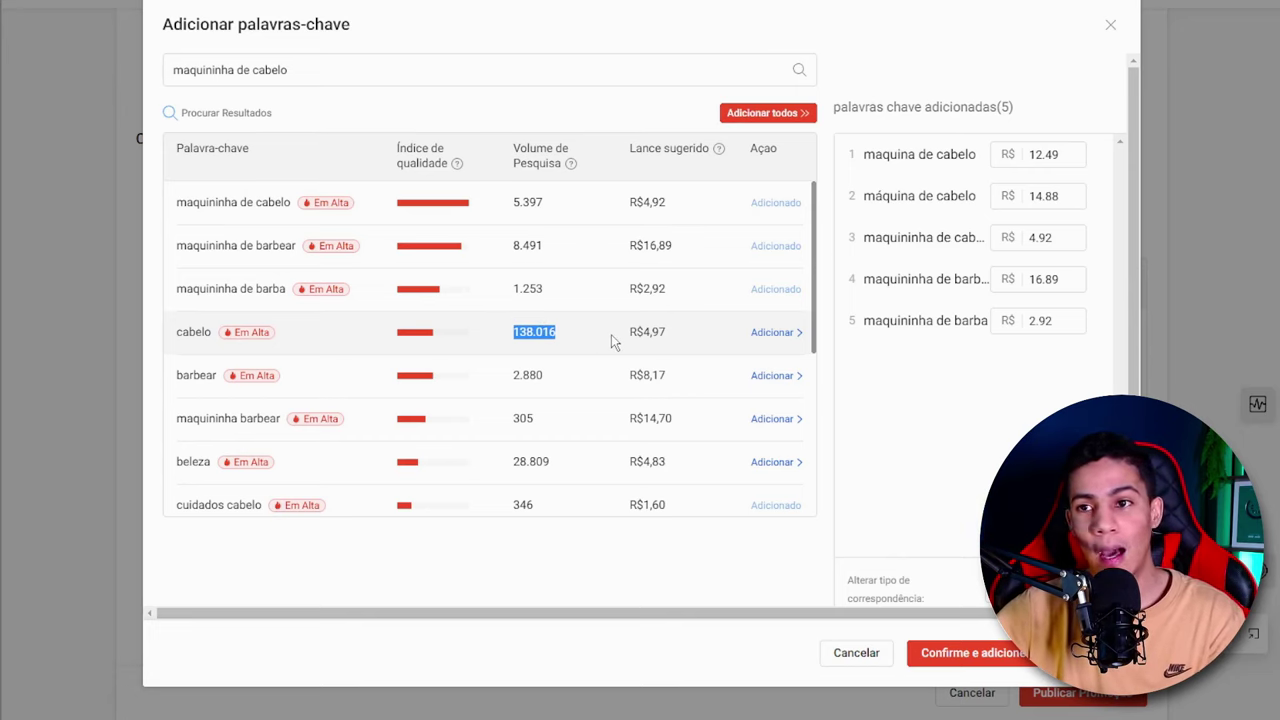
pyautogui.scroll(-1, 548, 318)
pyautogui.click(550, 316)
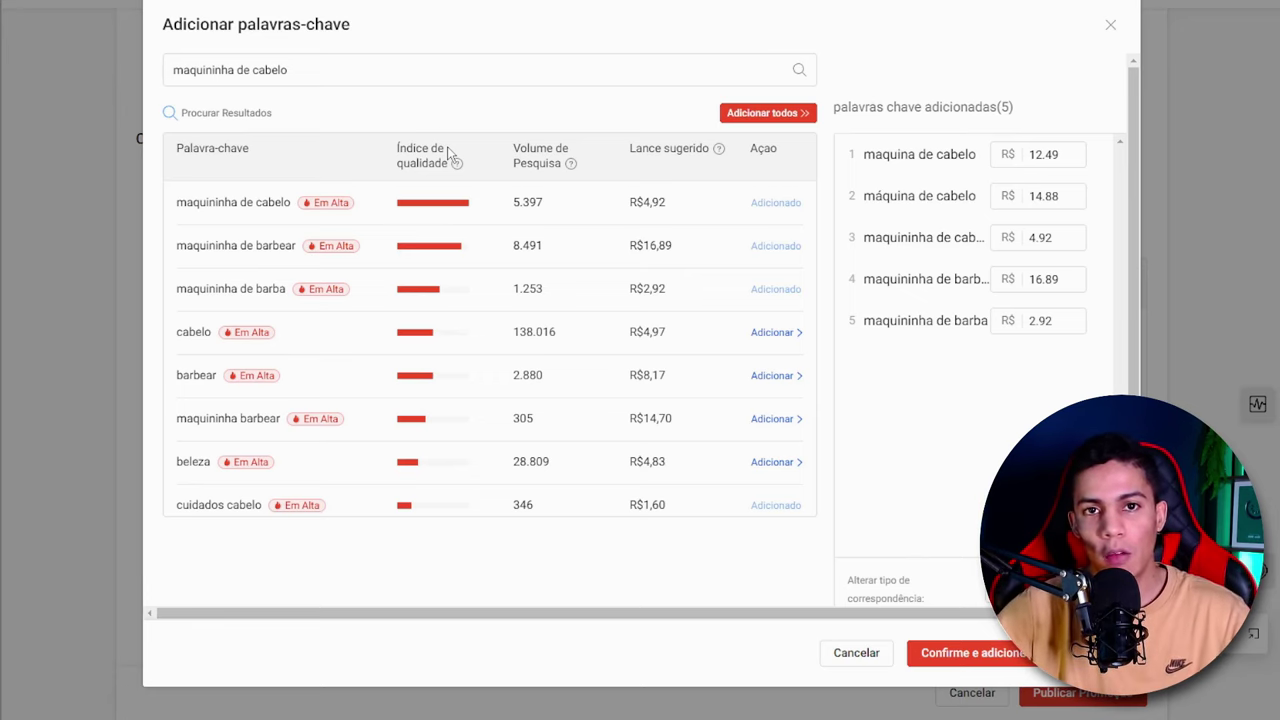
# - Confirm the selected custom keywords and add them to the ad's manual keyword list
pyautogui.moveTo(814, 234); pyautogui.dragTo(826, 194)
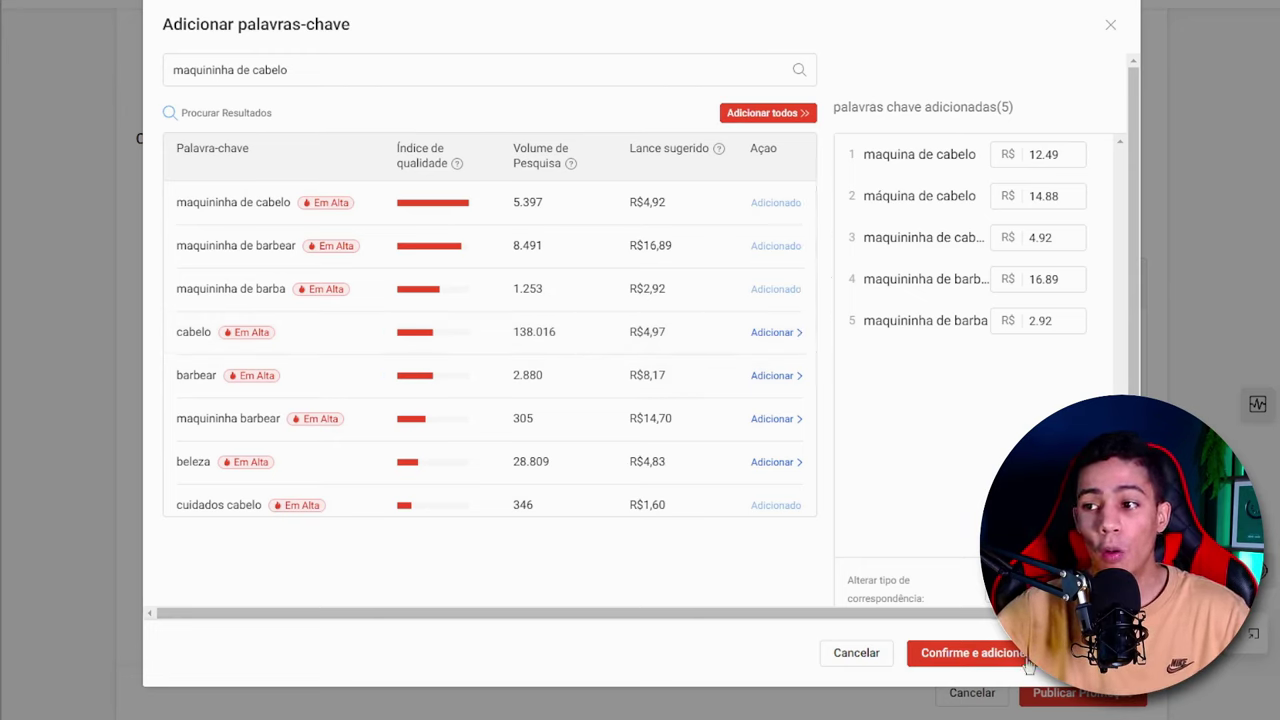
pyautogui.click(968, 653)
pyautogui.scroll(3, 815, 470)
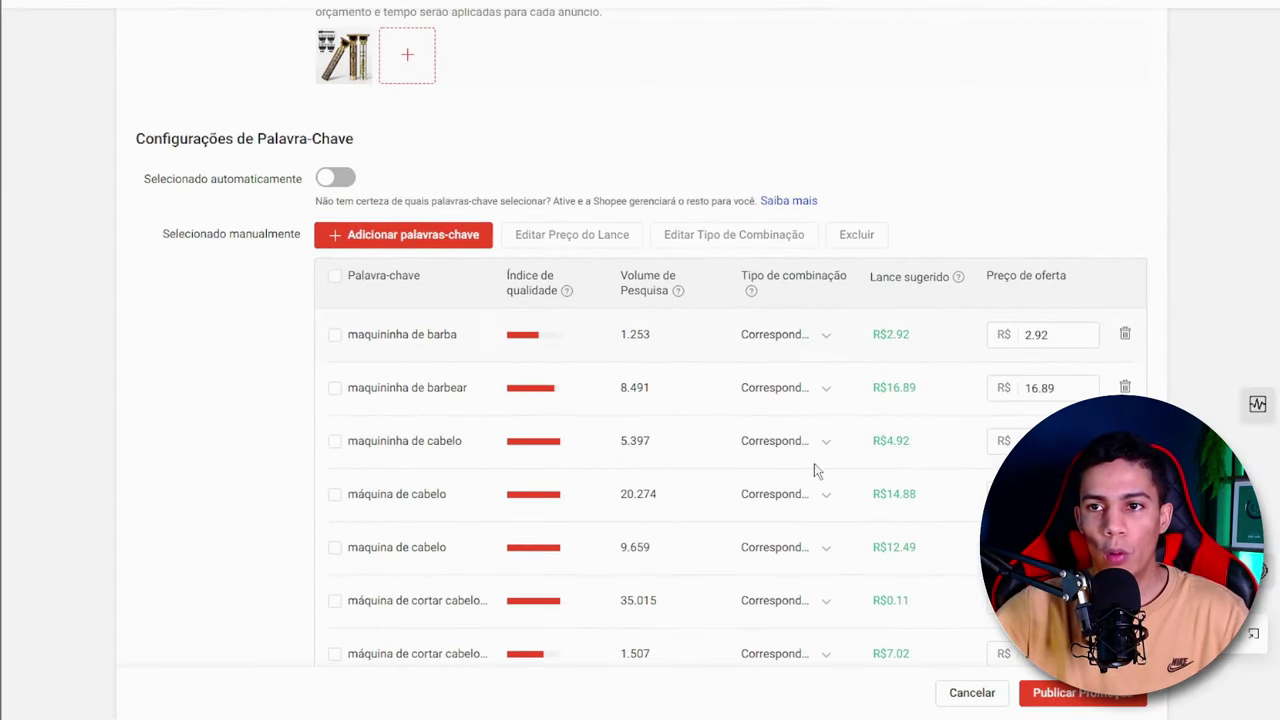
# - Select all keywords in the ad's list and set their bid price to a fixed R$ 0.11
pyautogui.click(334, 276)
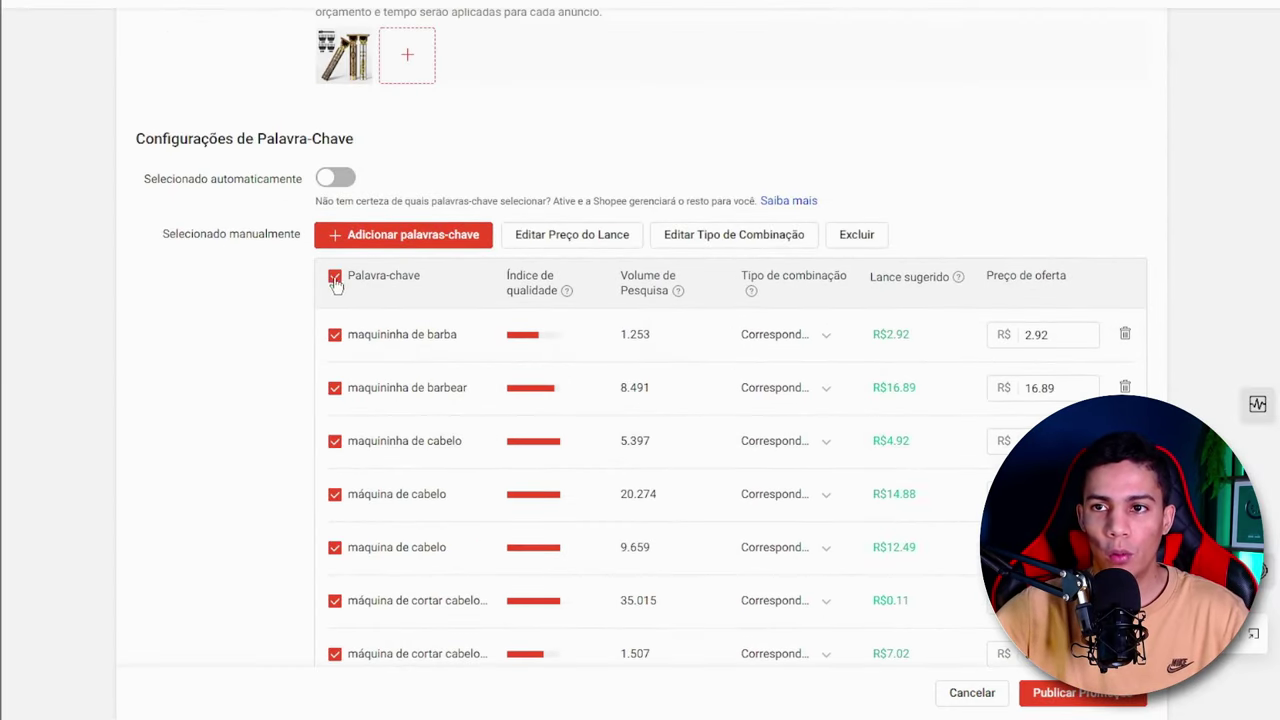
pyautogui.click(607, 244)
pyautogui.click(452, 376)
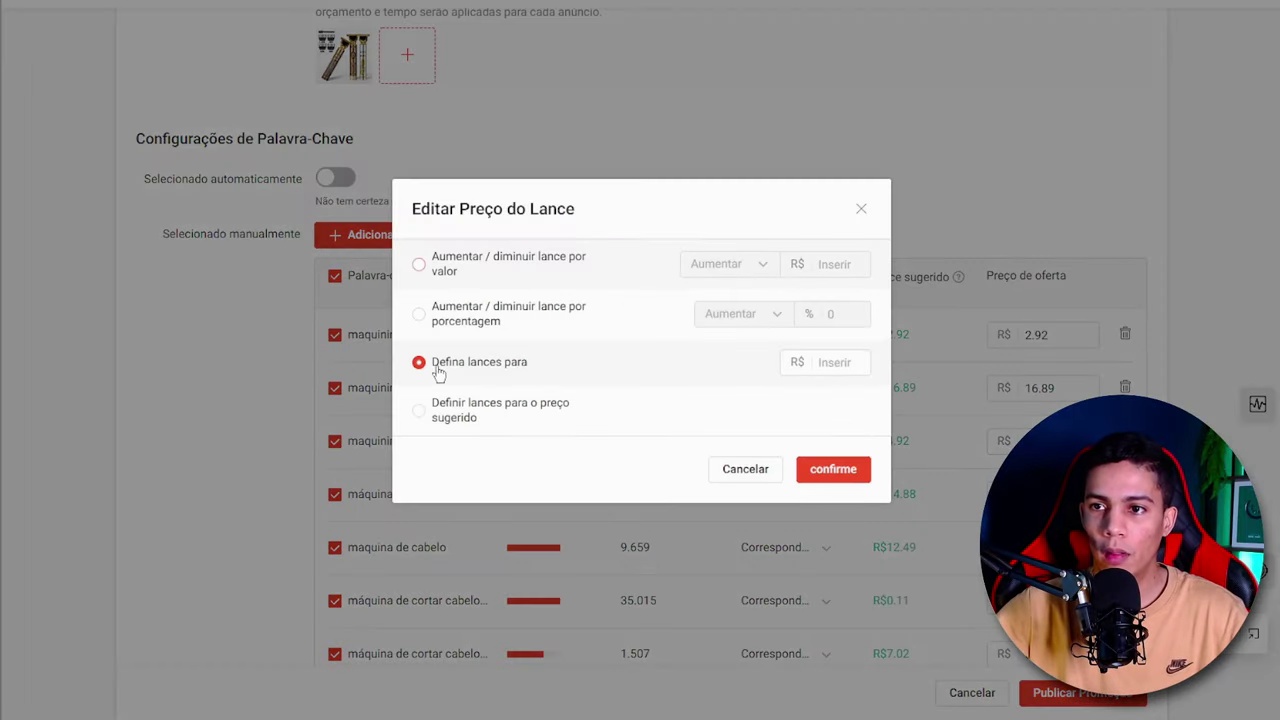
pyautogui.click(852, 366)
pyautogui.write('0.11')
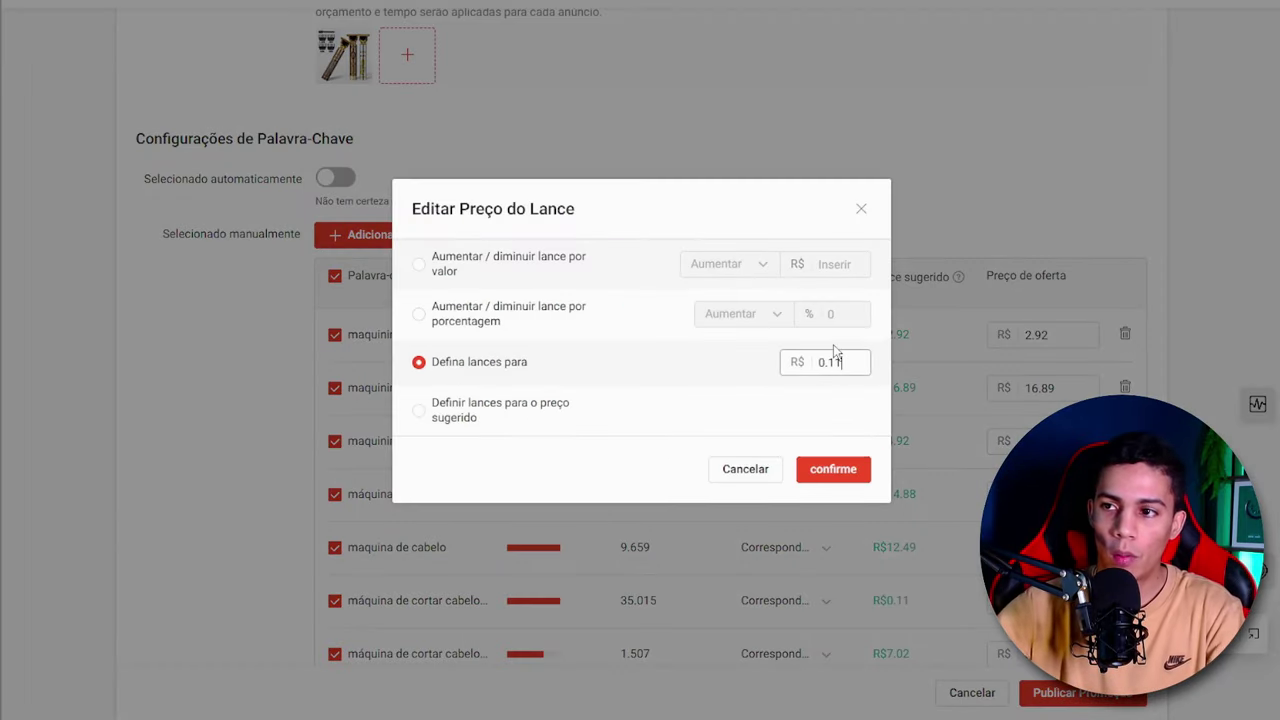
pyautogui.click(869, 469)
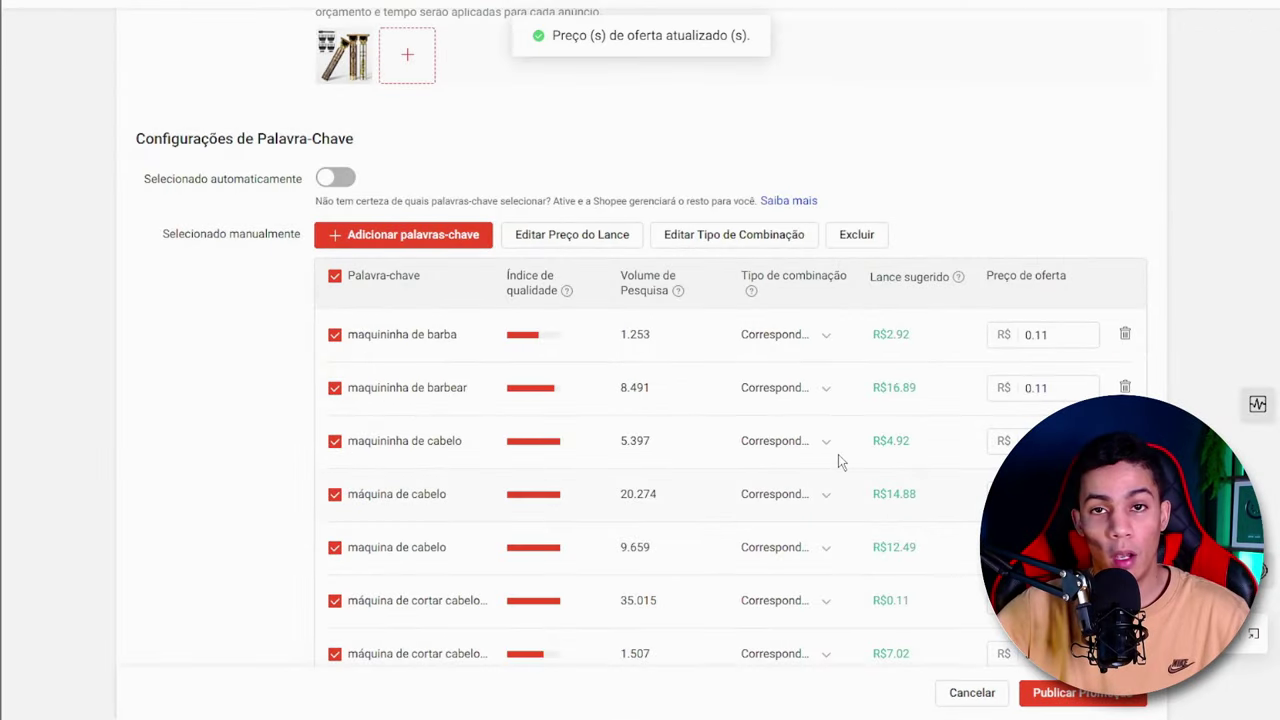
# - Review the ad's full keyword list, checking quality index, search volume and bid prices, along with the budget and product settings
pyautogui.scroll(-3, 942, 413)
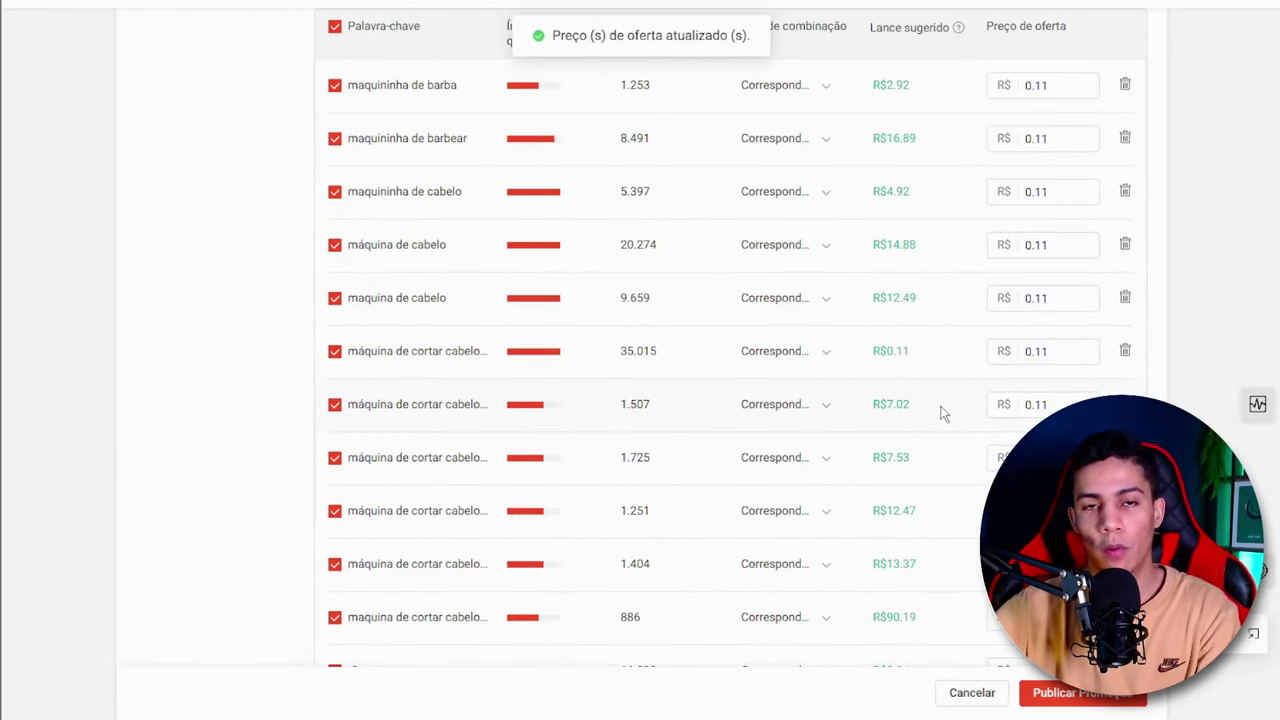
pyautogui.scroll(-5, 942, 413)
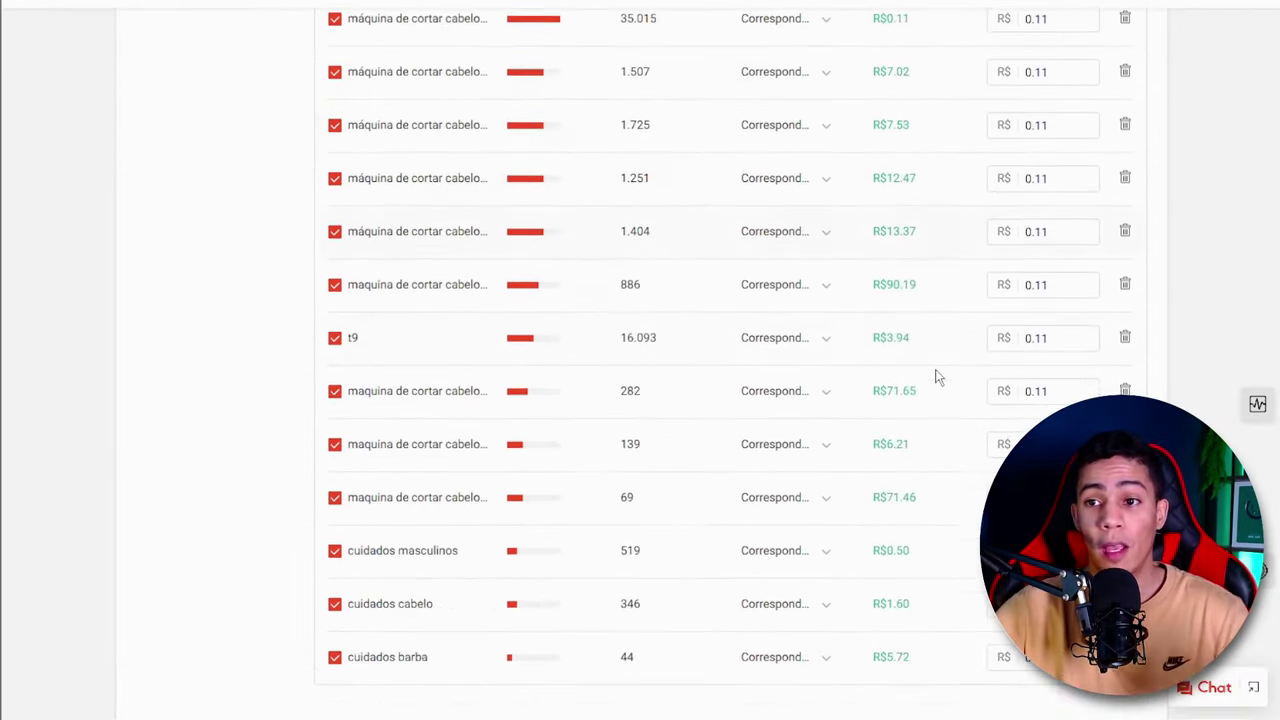
pyautogui.scroll(5, 539, 445)
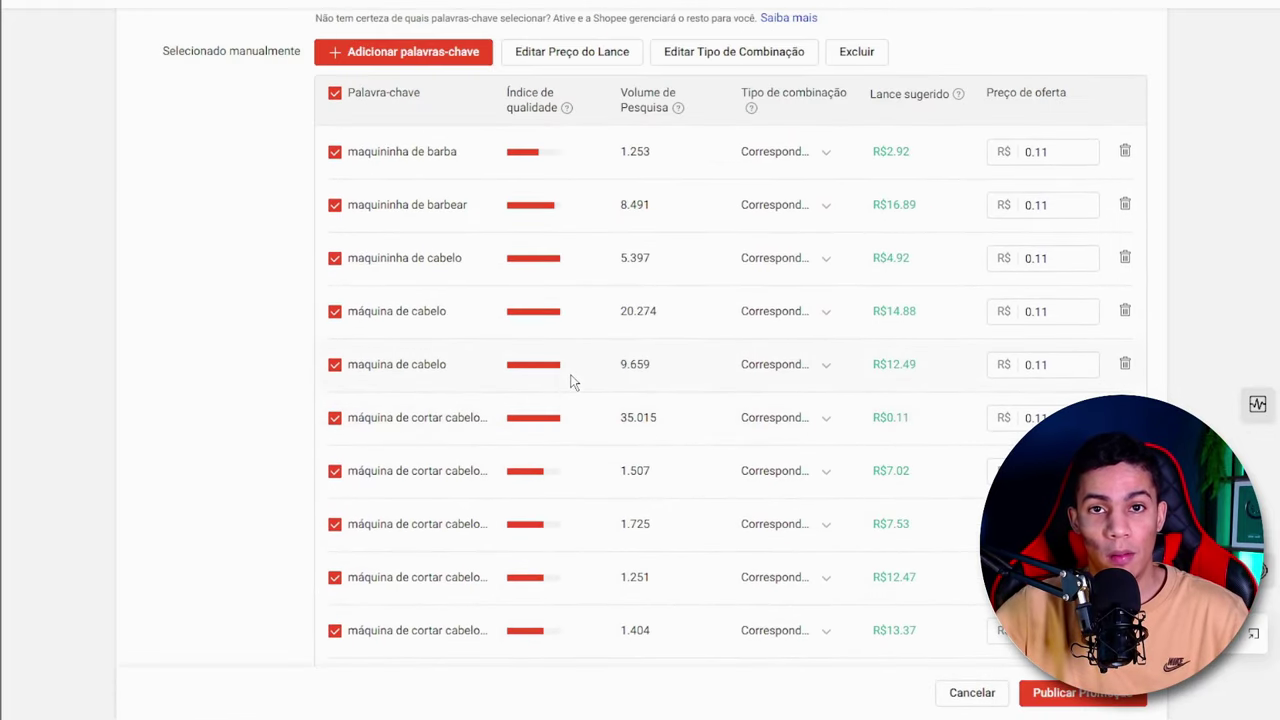
pyautogui.scroll(-1, 573, 382)
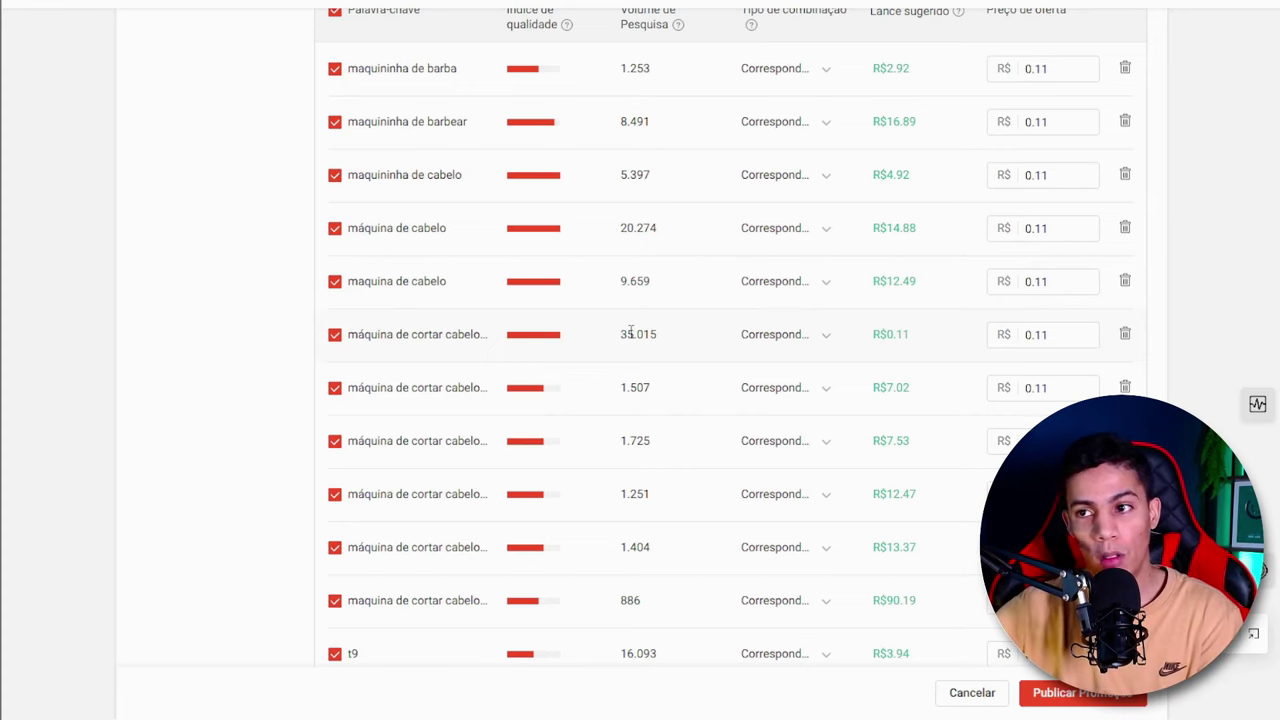
pyautogui.scroll(-3, 577, 186)
pyautogui.scroll(3, 580, 300)
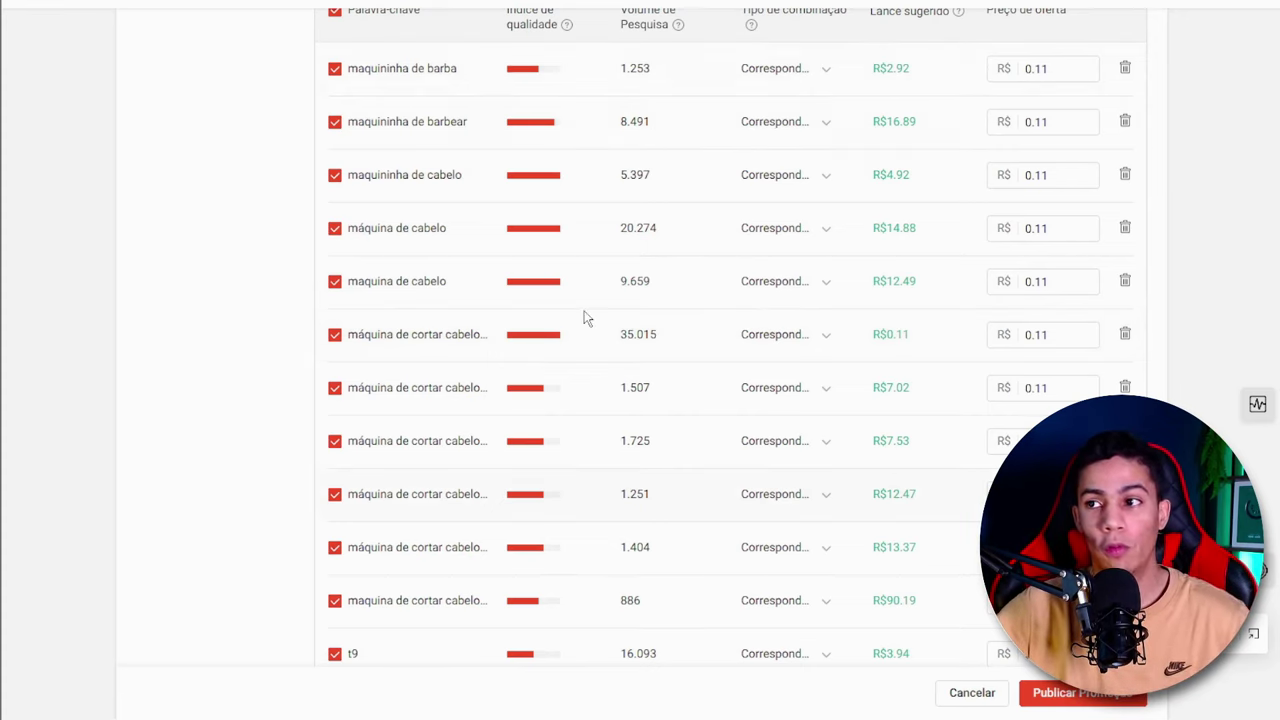
pyautogui.scroll(1, 586, 318)
pyautogui.scroll(-4, 587, 317)
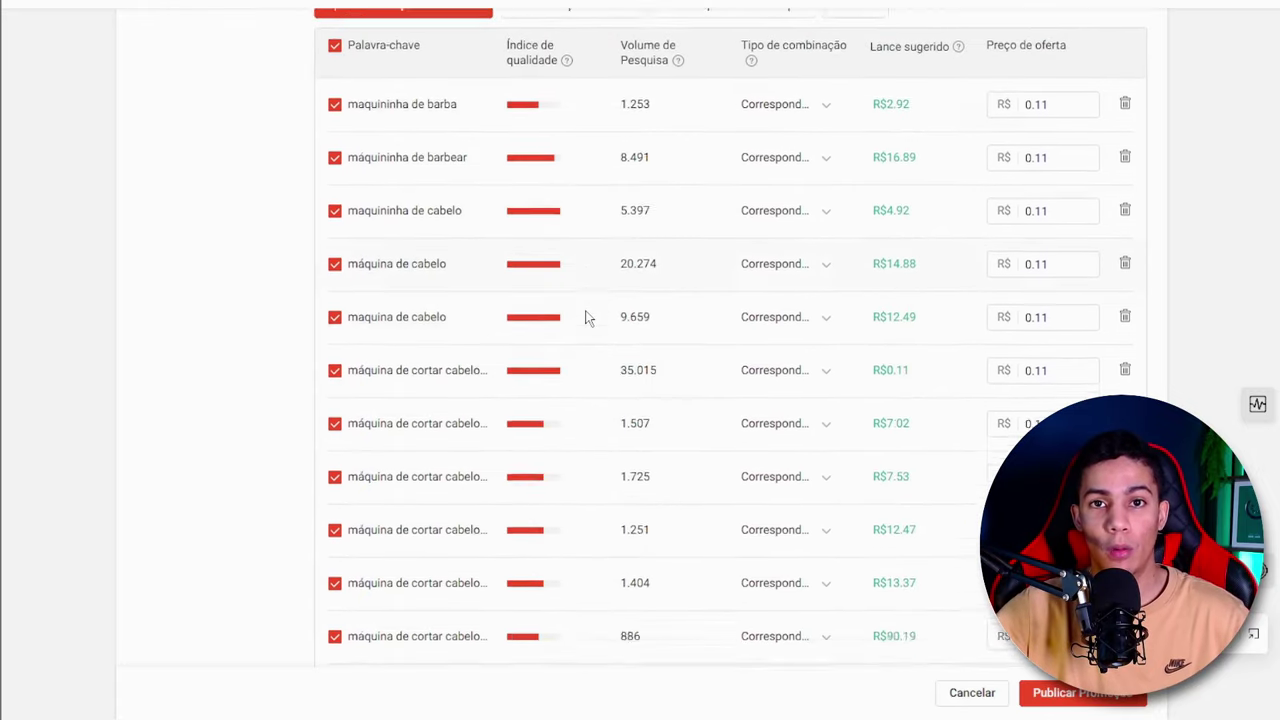
pyautogui.scroll(-2, 587, 318)
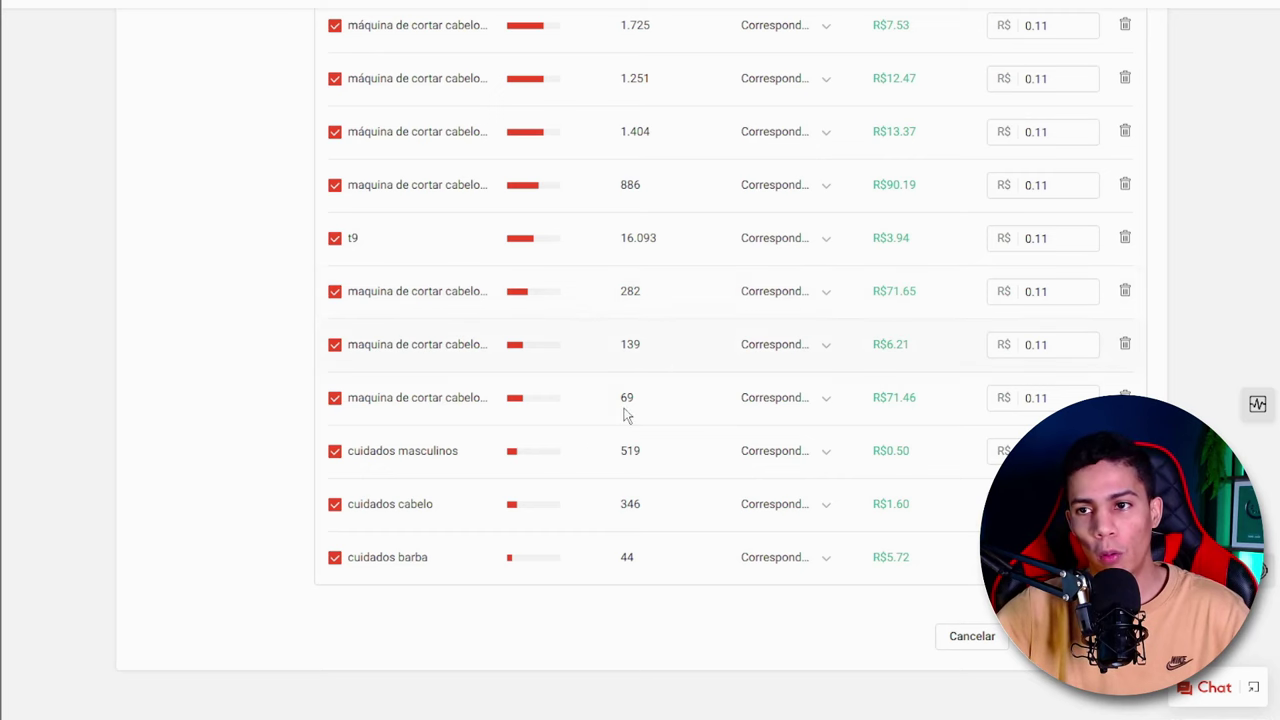
pyautogui.scroll(1, 617, 412)
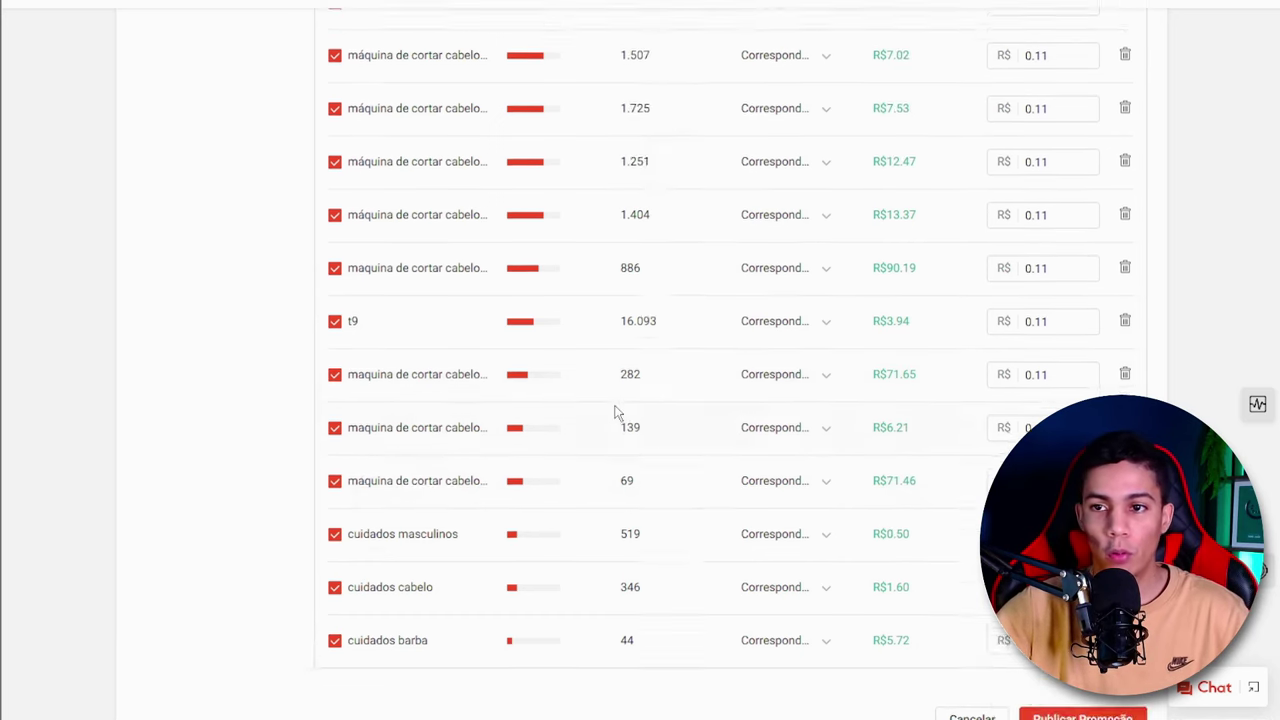
pyautogui.scroll(-1, 617, 412)
pyautogui.scroll(10, 617, 412)
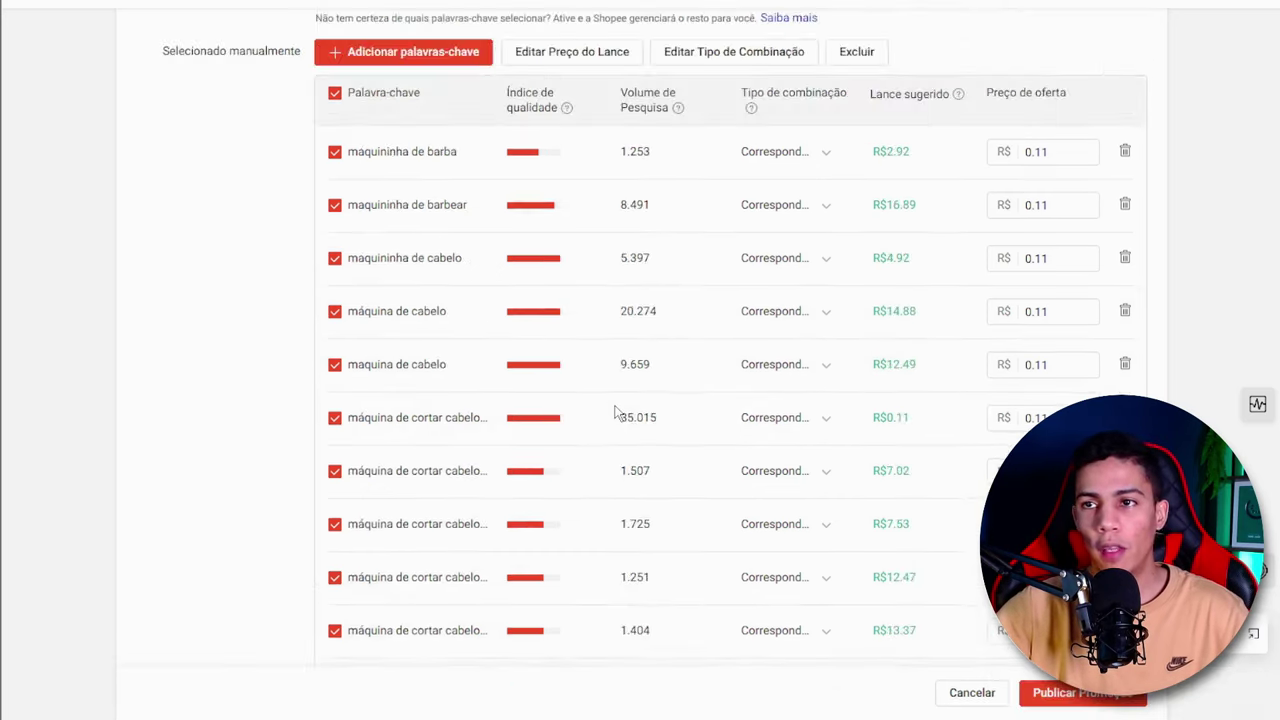
pyautogui.scroll(-6, 617, 412)
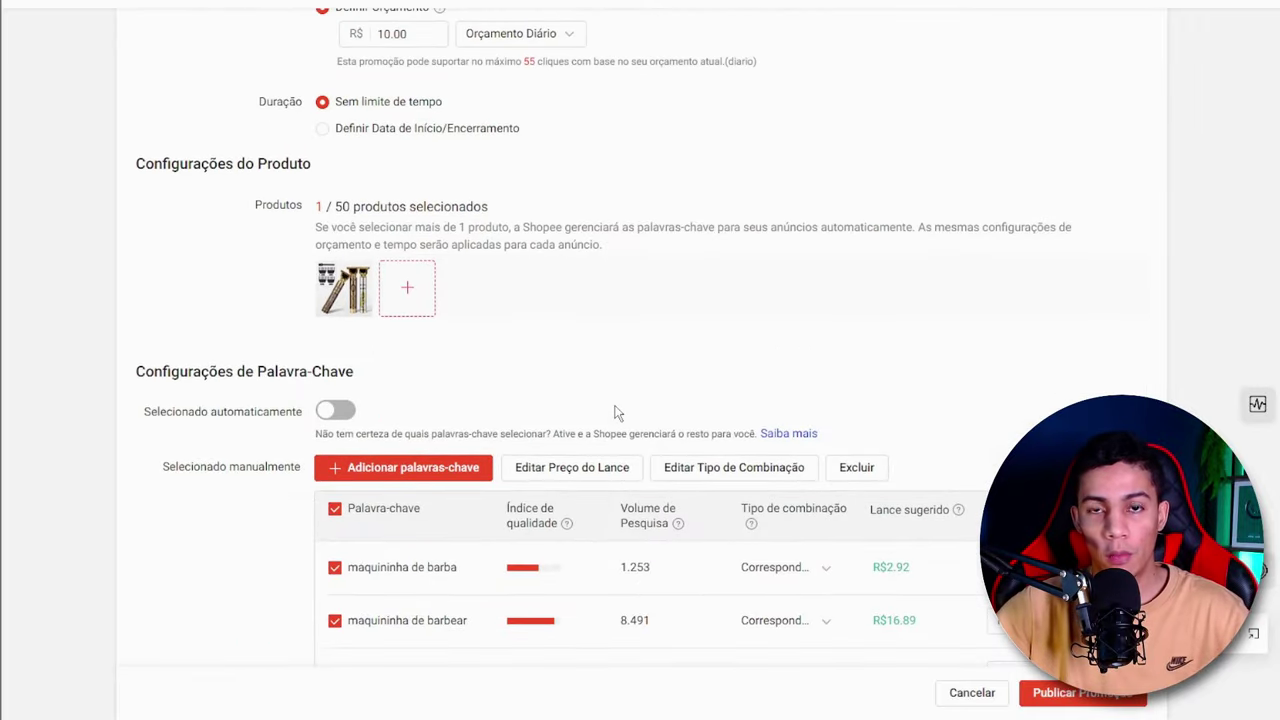
pyautogui.scroll(-3, 820, 314)
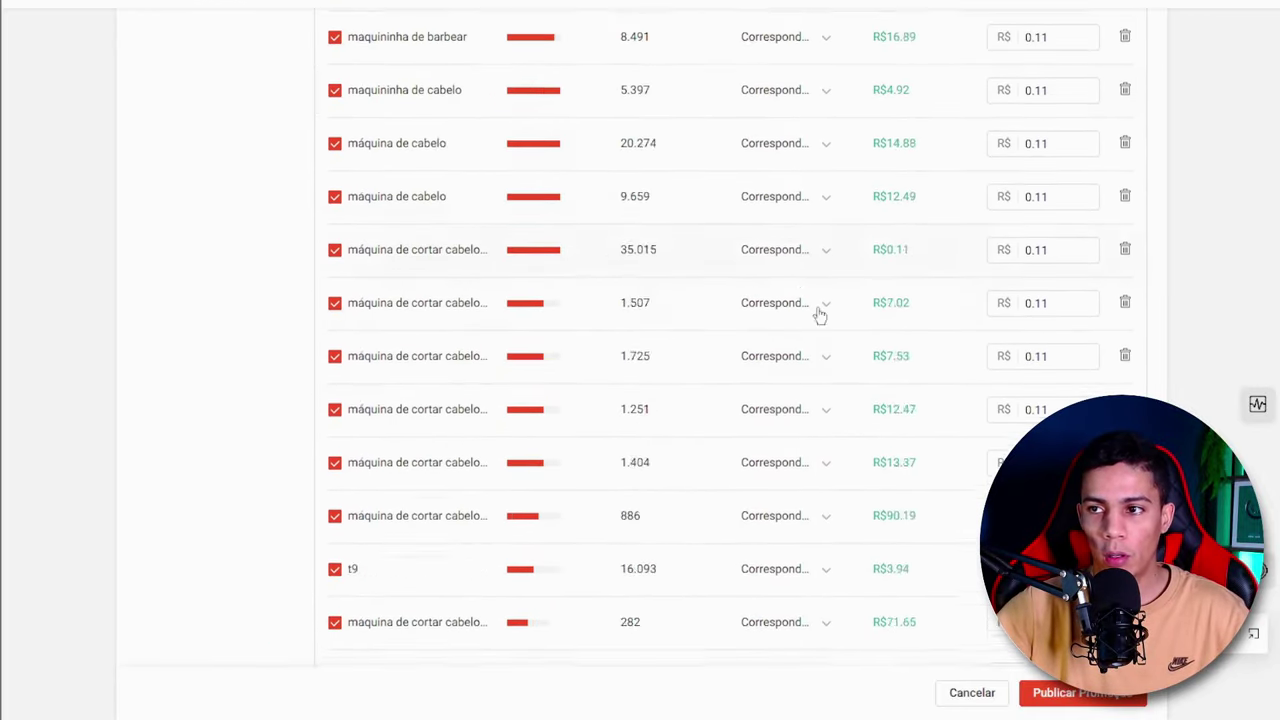
# - Review the ad's keyword list and check the broad and exact match type options for the keyword "maquininha de barba"
pyautogui.scroll(-2, 1010, 240)
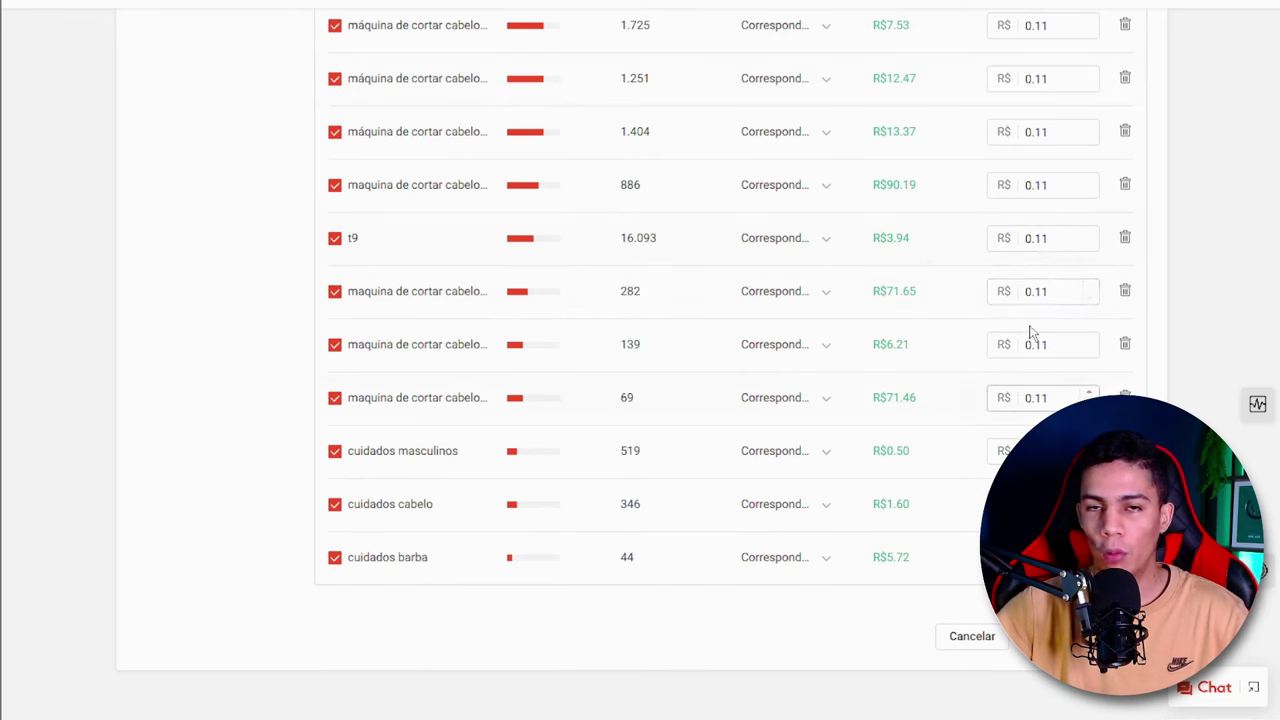
pyautogui.scroll(3, 477, 583)
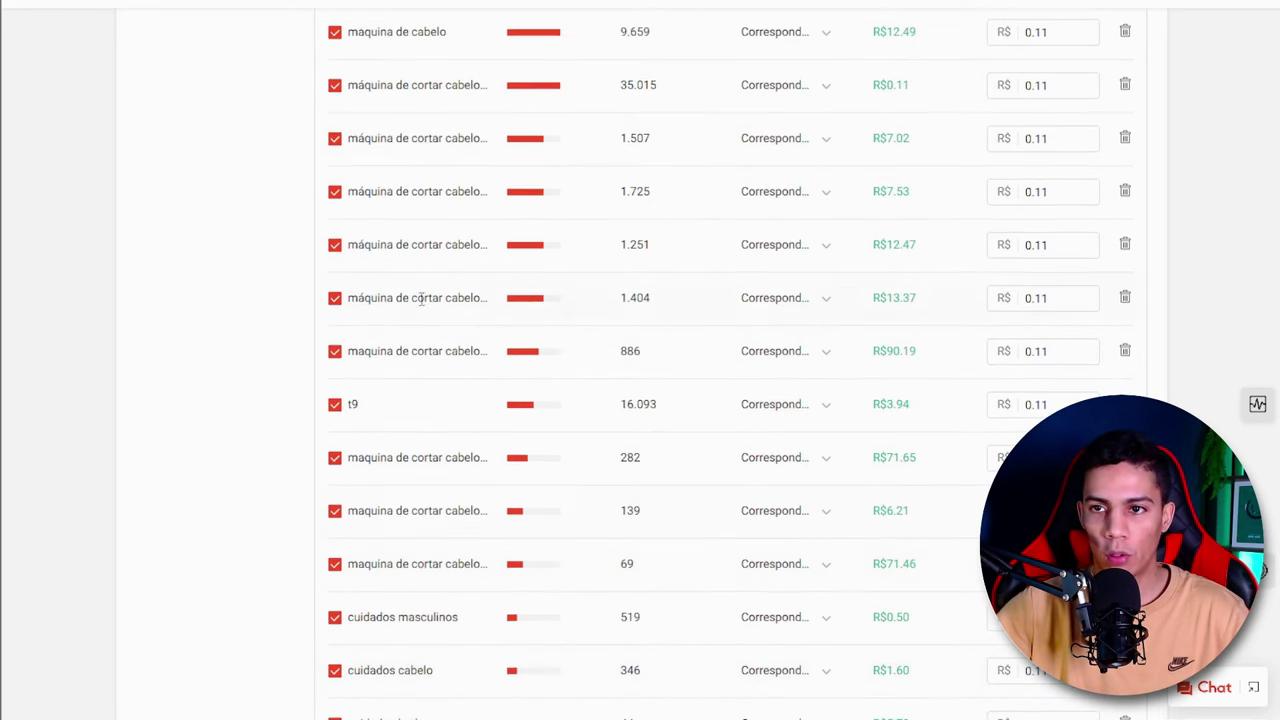
pyautogui.scroll(4, 471, 514)
pyautogui.scroll(2, 532, 333)
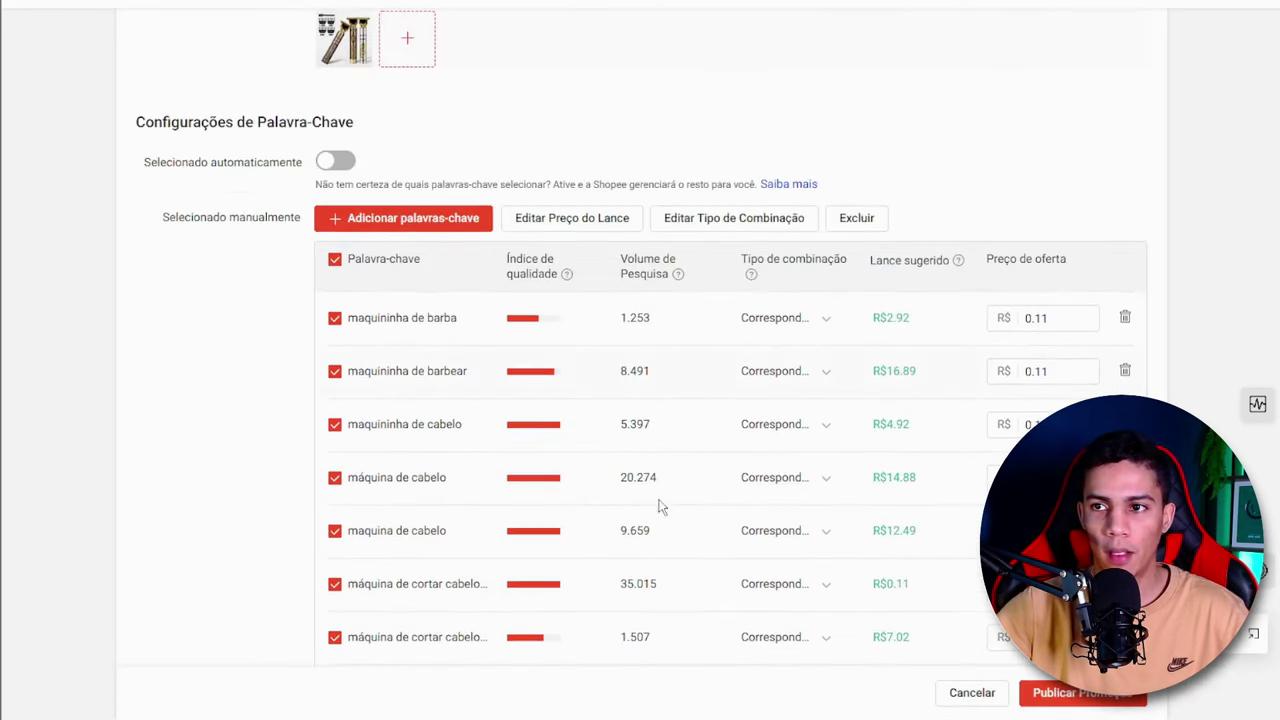
pyautogui.scroll(-2, 766, 390)
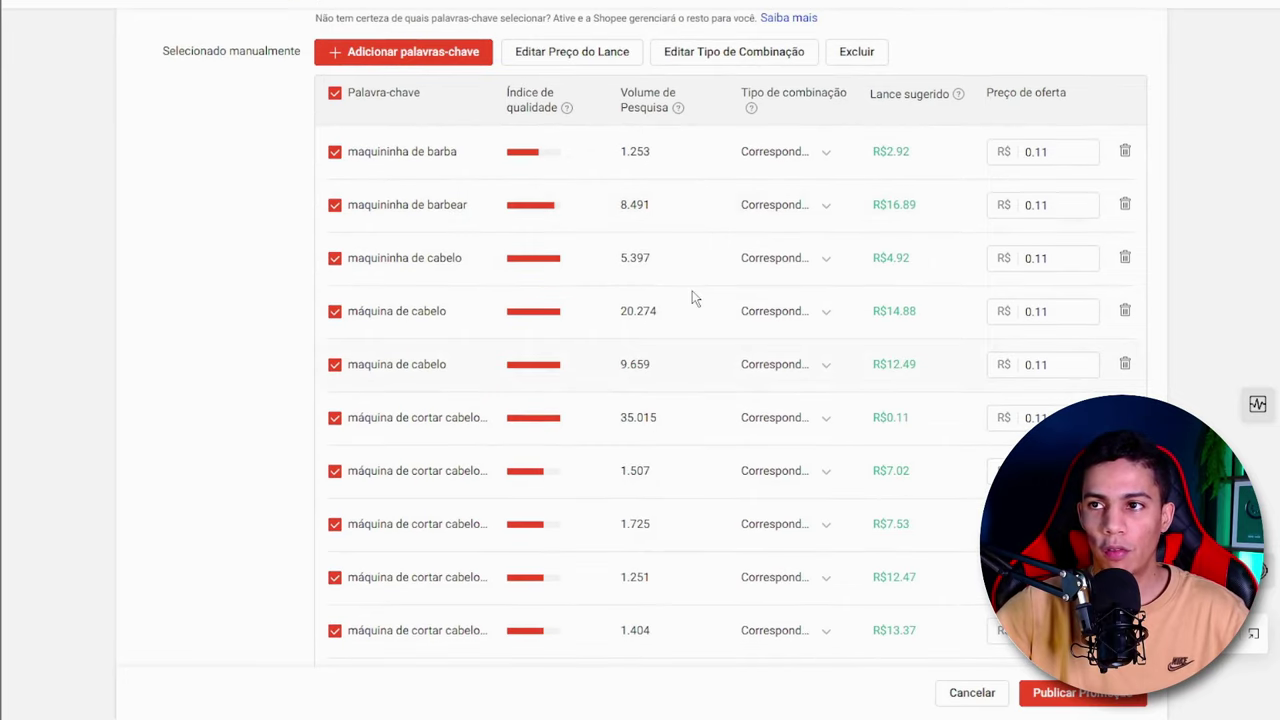
pyautogui.click(826, 155)
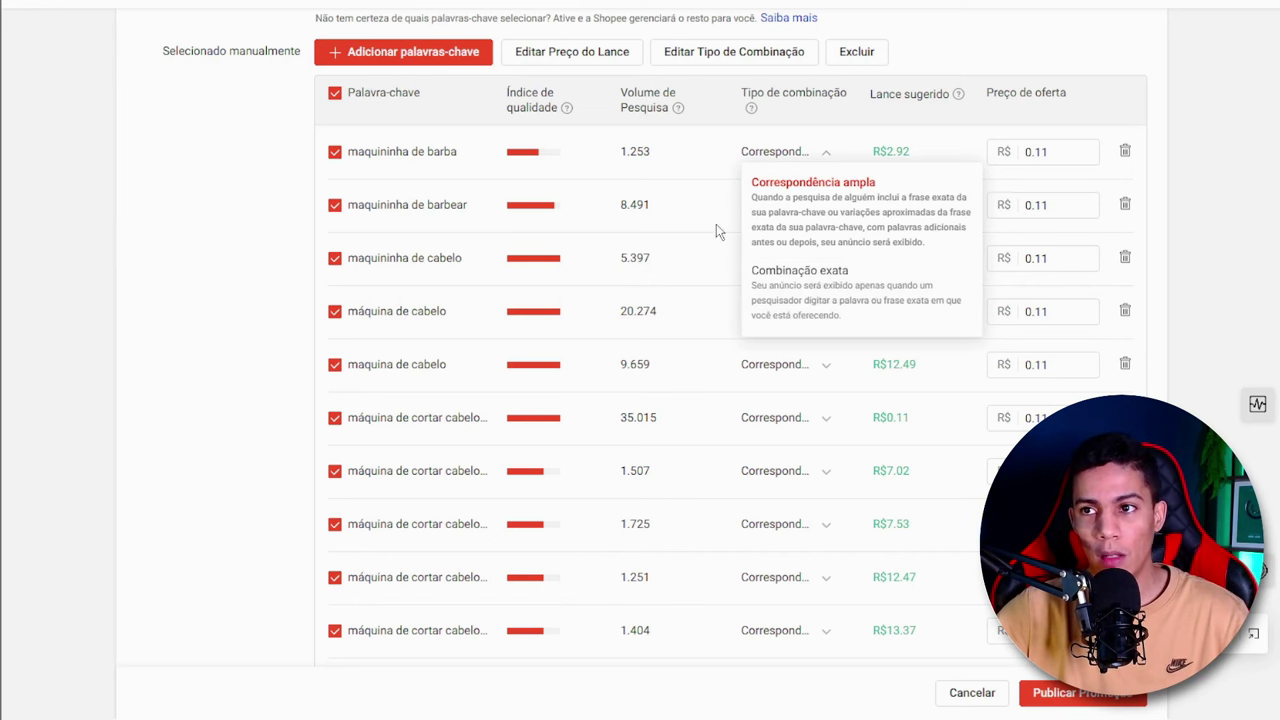
pyautogui.click(503, 320)
# - Publish the product search ad and decline the offer to also publish discovery ads
pyautogui.scroll(-2, 808, 362)
pyautogui.scroll(-4, 808, 362)
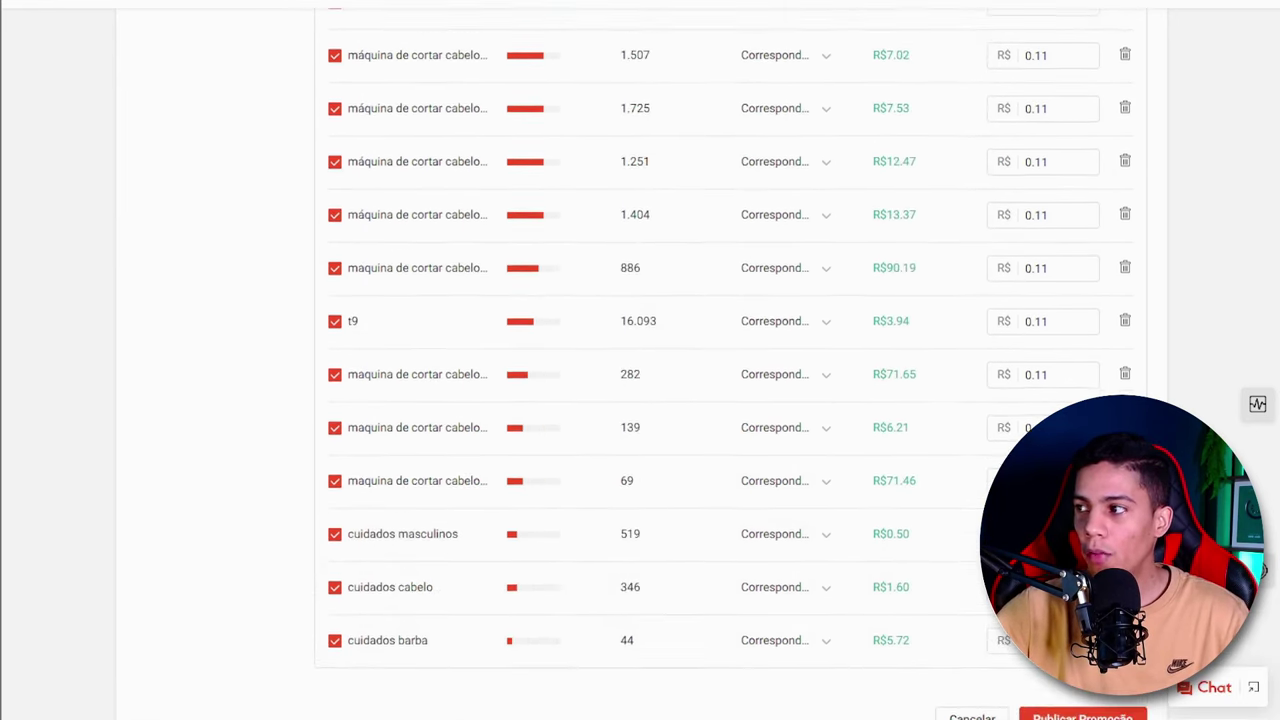
pyautogui.click(1070, 712)
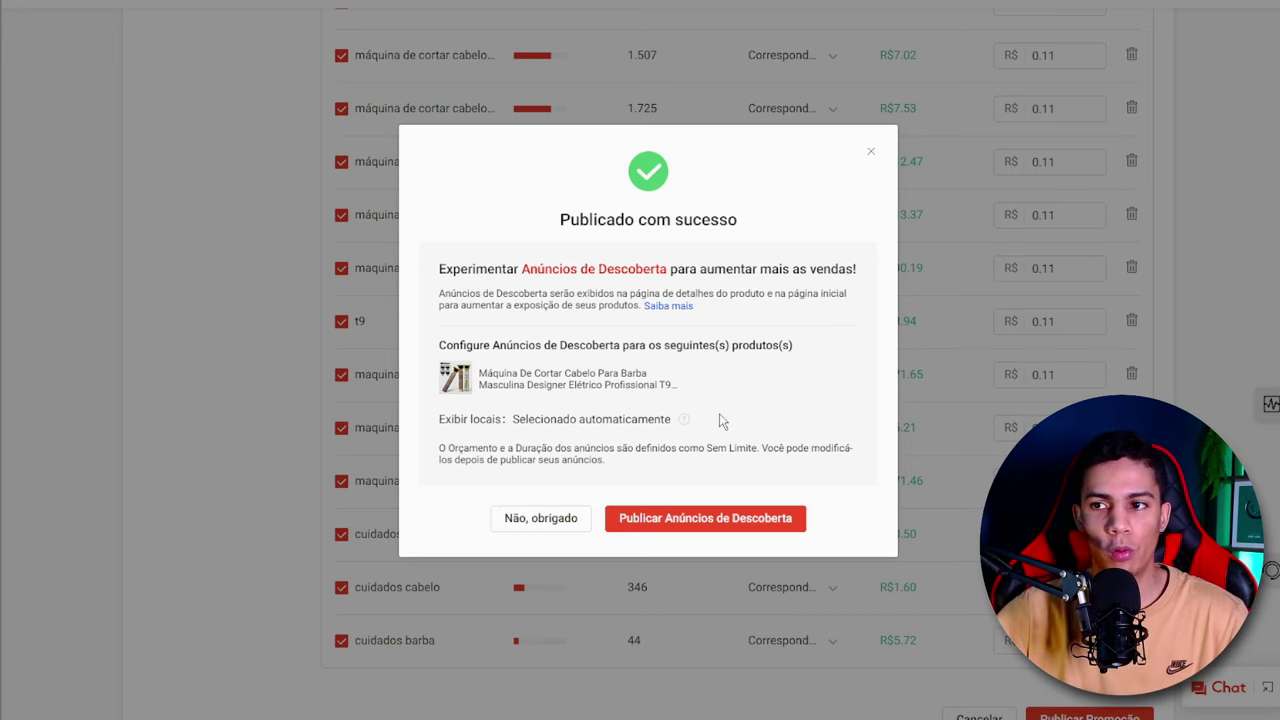
pyautogui.click(545, 520)
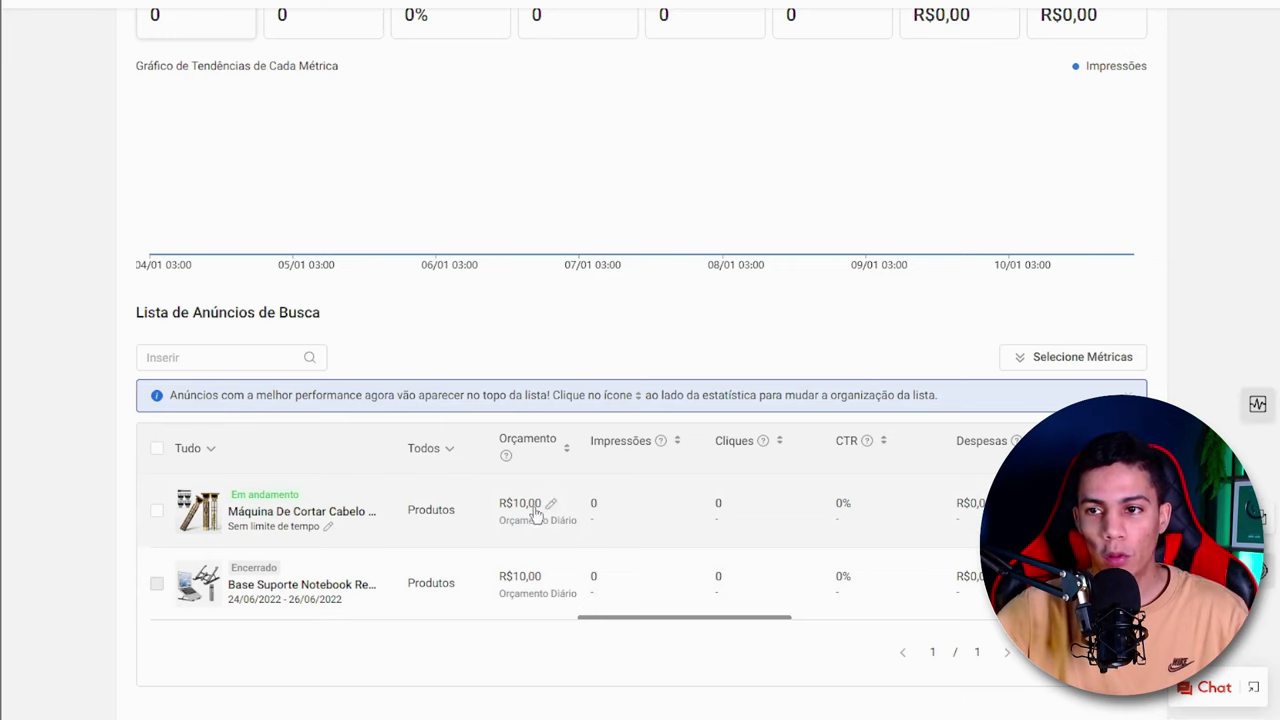
# - Open the running hair clipper ad and review the match types and per-click bids of its manual keywords
pyautogui.click(258, 511)
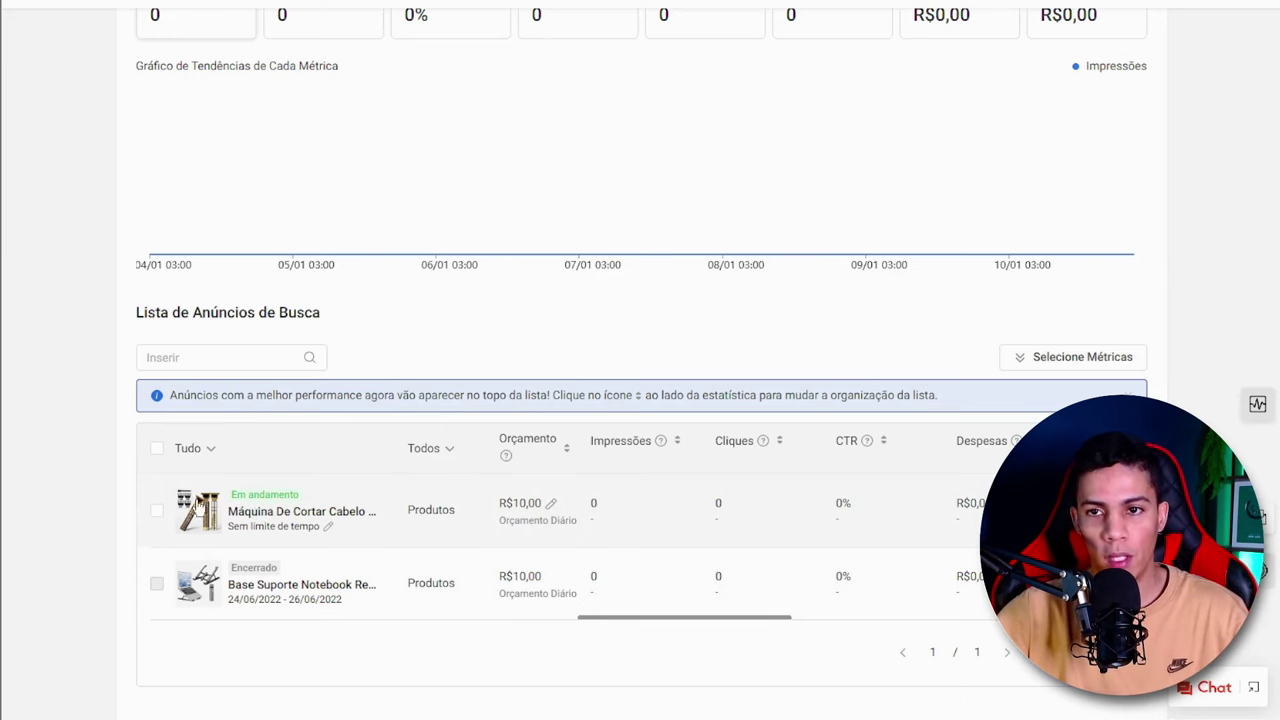
pyautogui.scroll(-5, 538, 426)
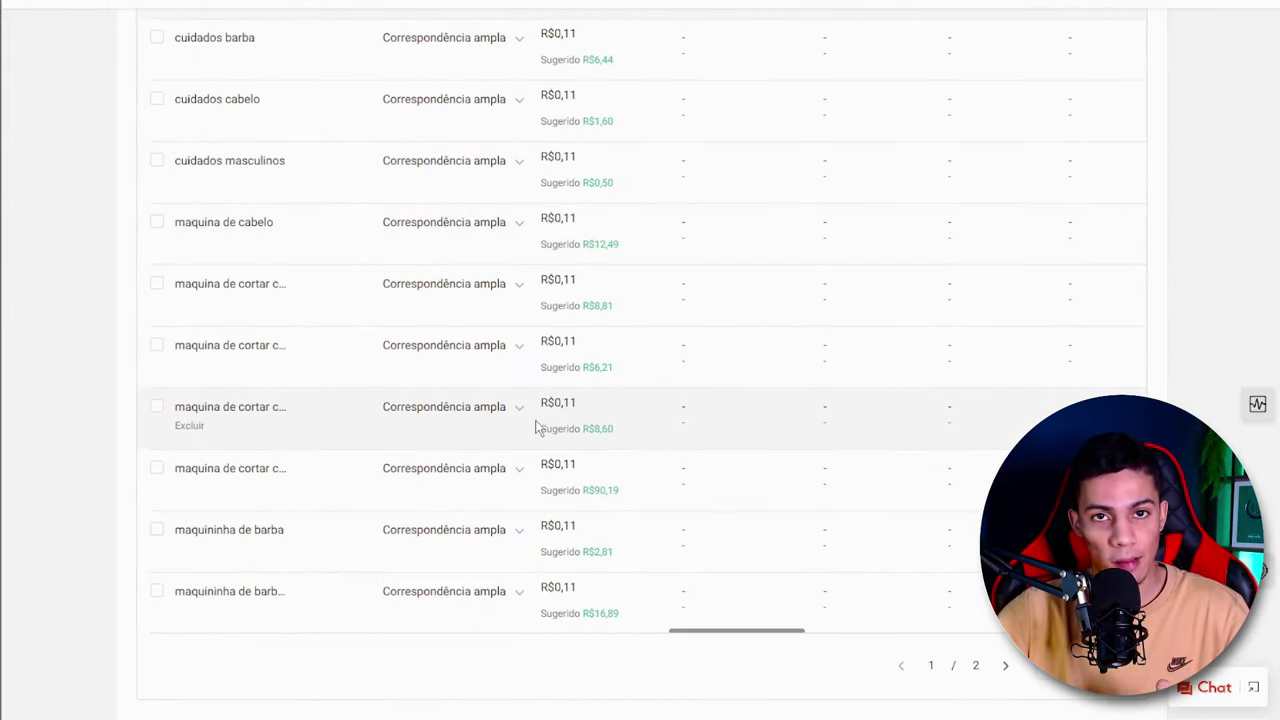
pyautogui.scroll(1, 537, 426)
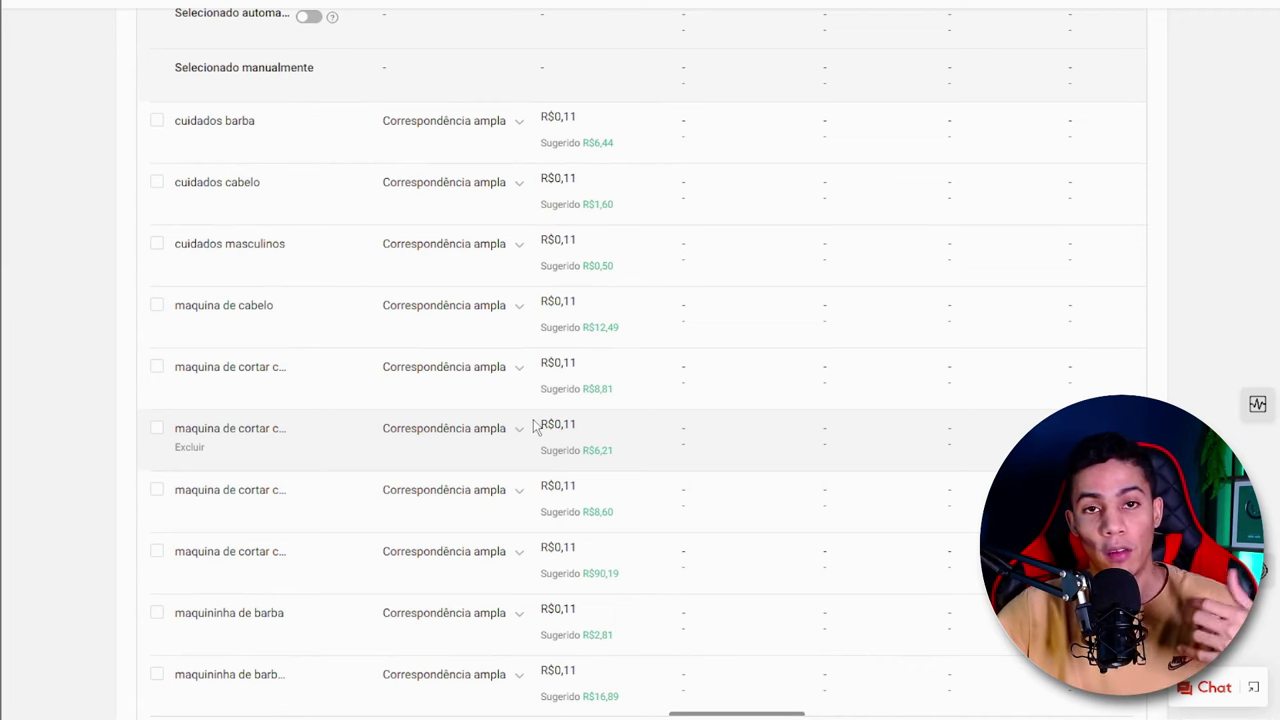
pyautogui.scroll(2, 606, 329)
pyautogui.scroll(-1, 590, 280)
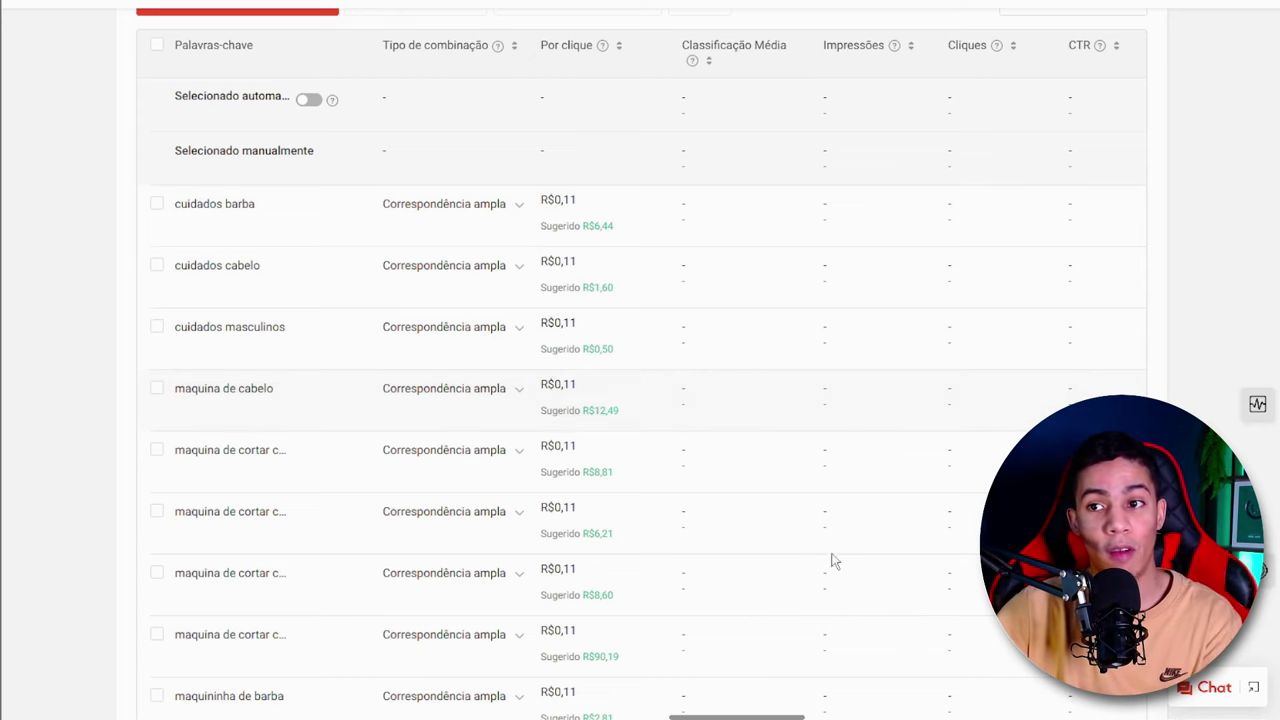
pyautogui.scroll(-2, 620, 392)
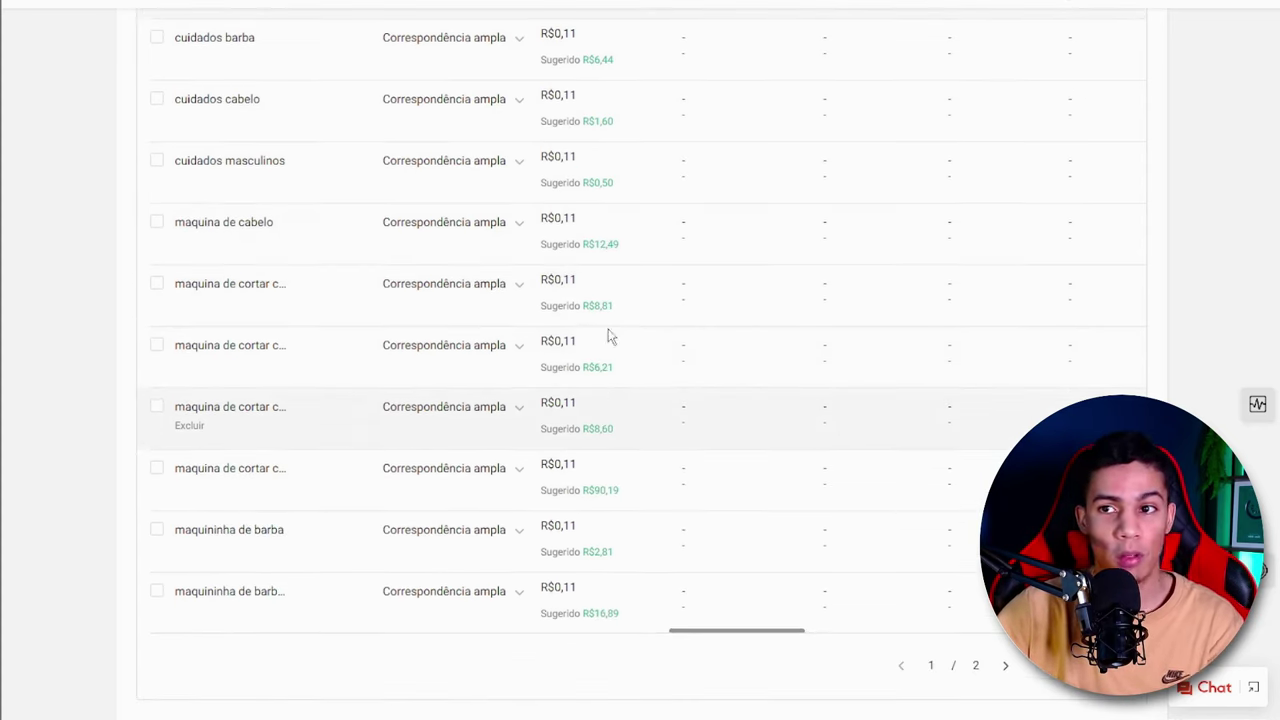
pyautogui.scroll(2, 585, 400)
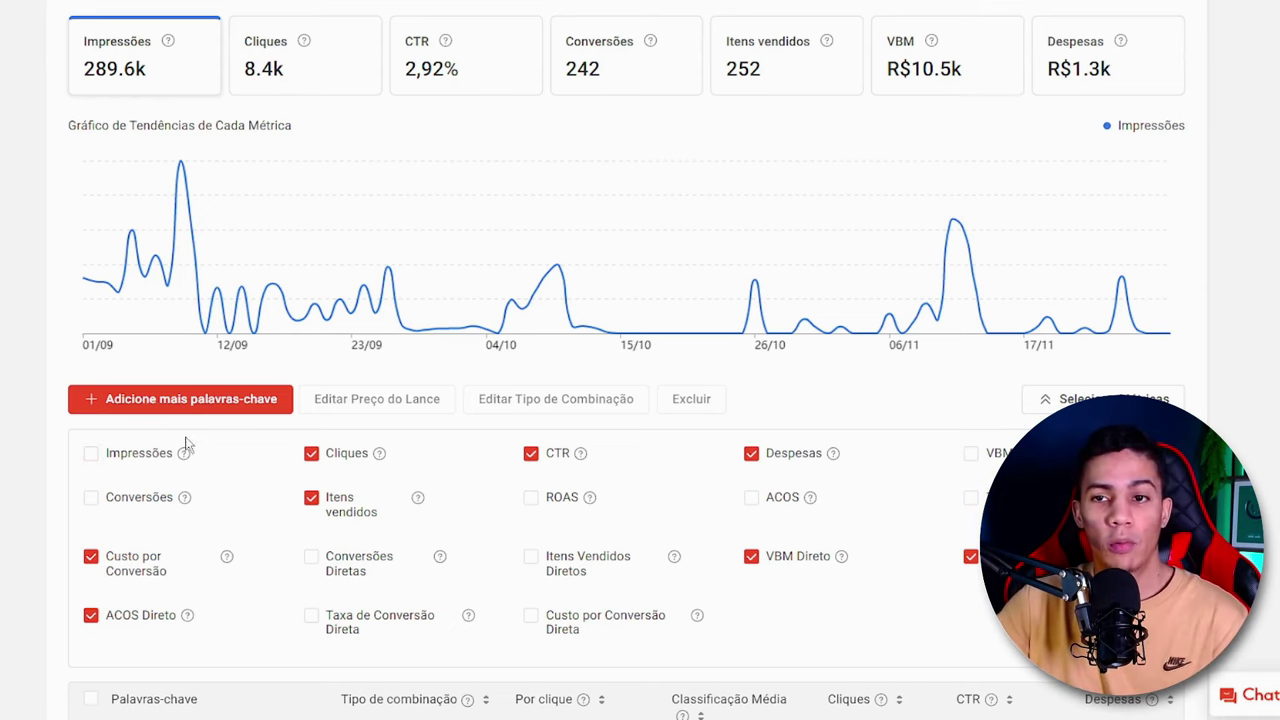
# - Add the VBM metric to the keyword performance table of the ad with existing sales data
pyautogui.moveTo(184, 457)
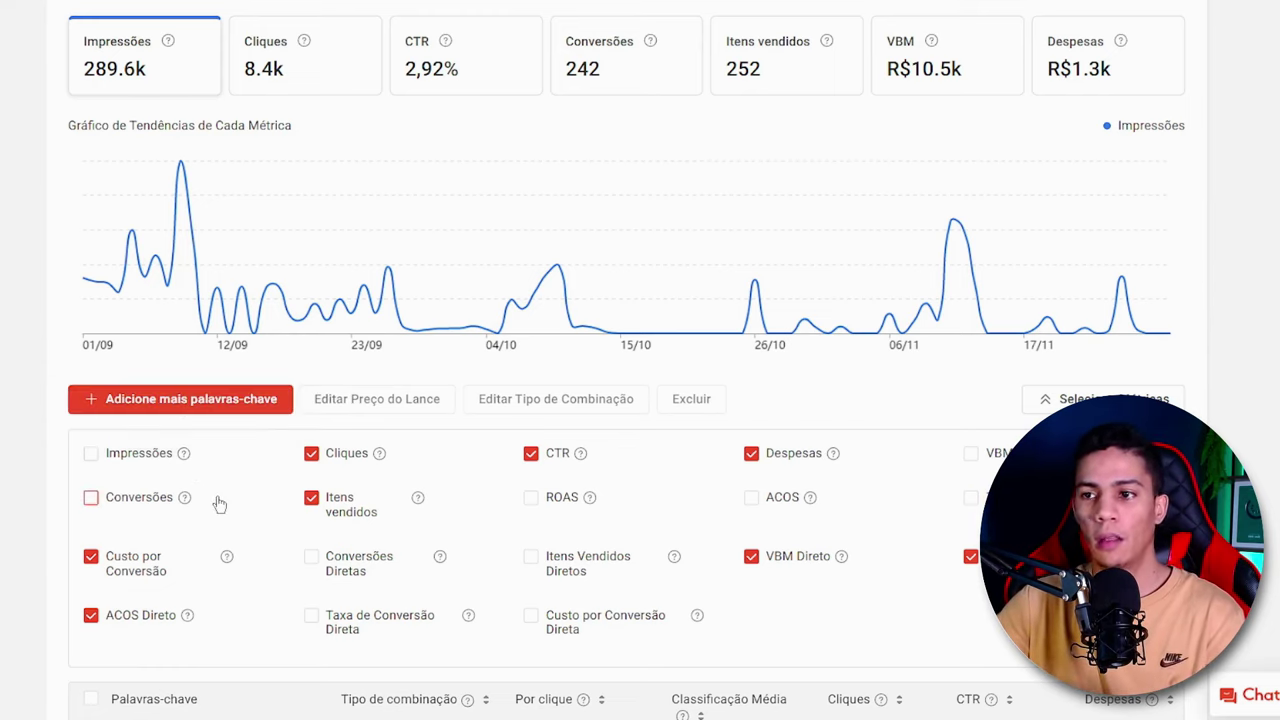
pyautogui.scroll(-1, 314, 514)
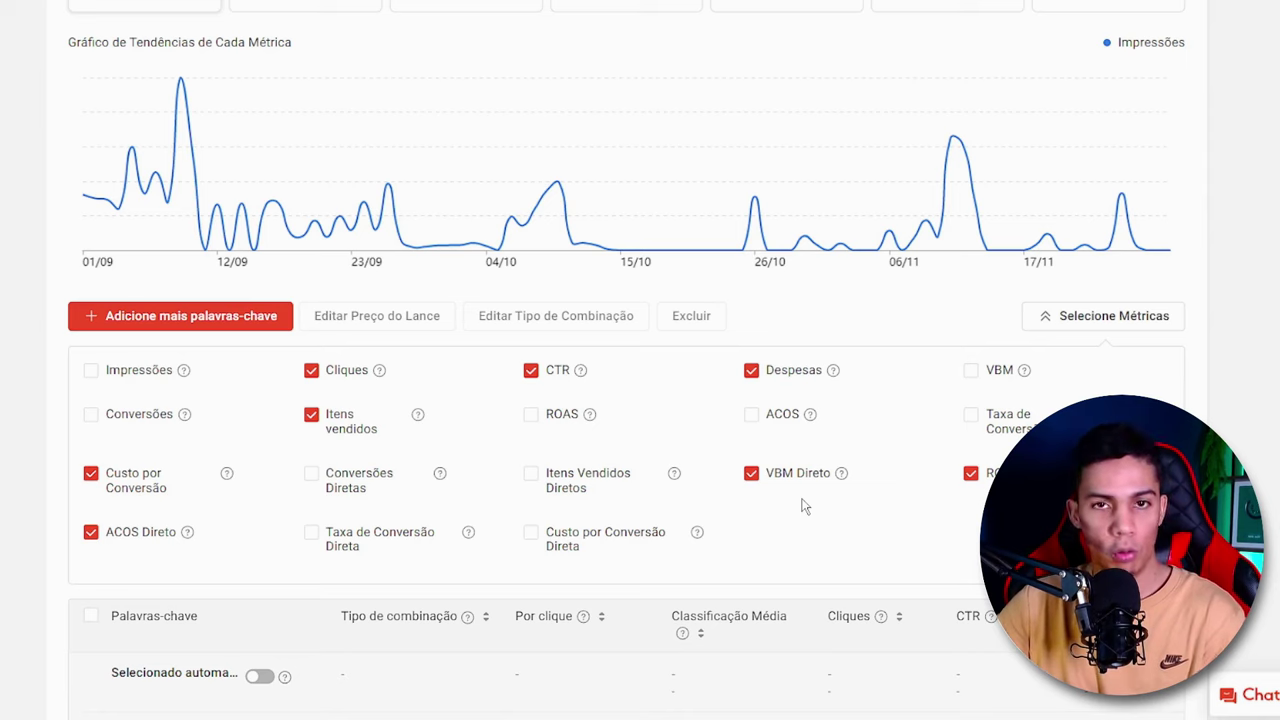
pyautogui.click(971, 370)
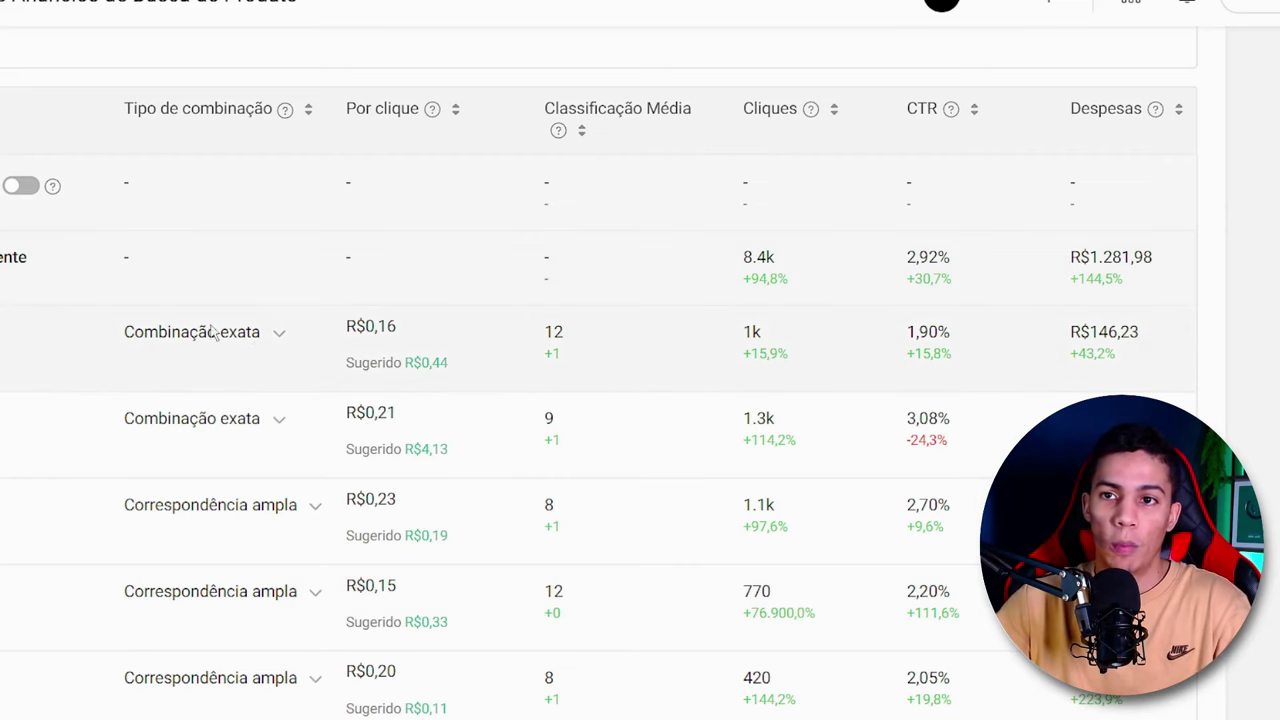
# - Set the keyword performance table to show 50 keywords per page
pyautogui.scroll(-1, 240, 320)
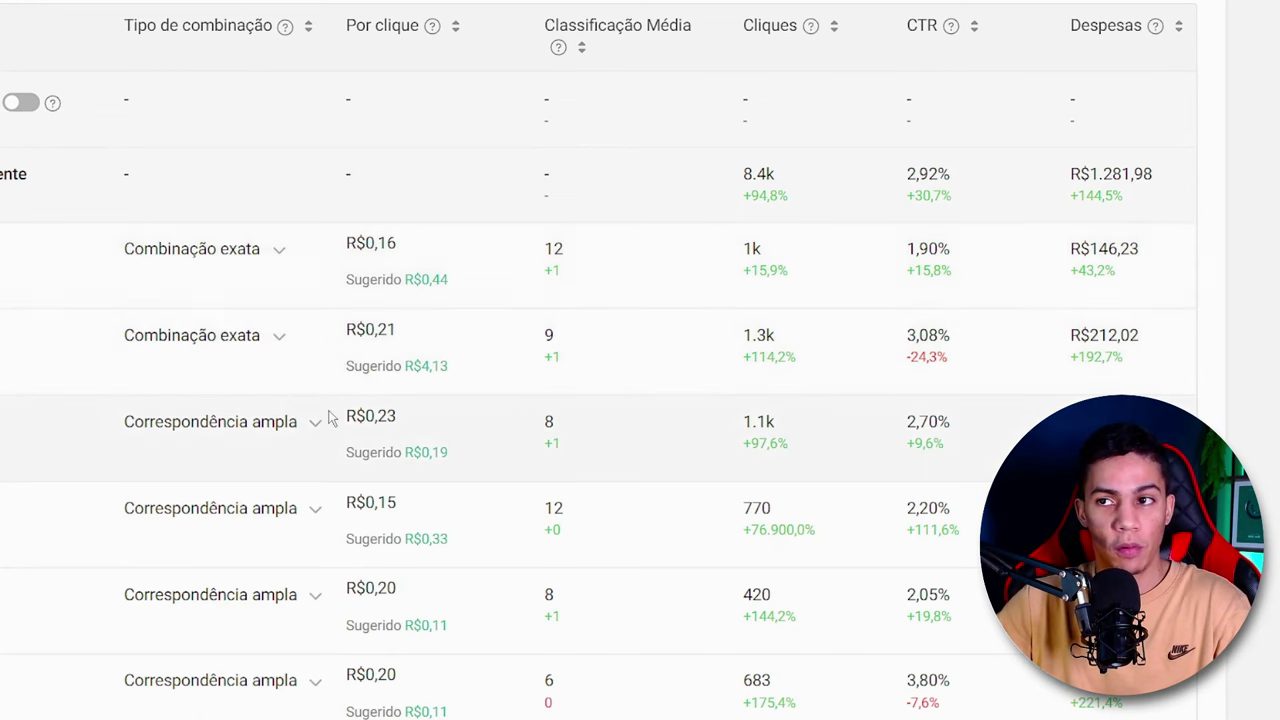
pyautogui.scroll(-3, 260, 312)
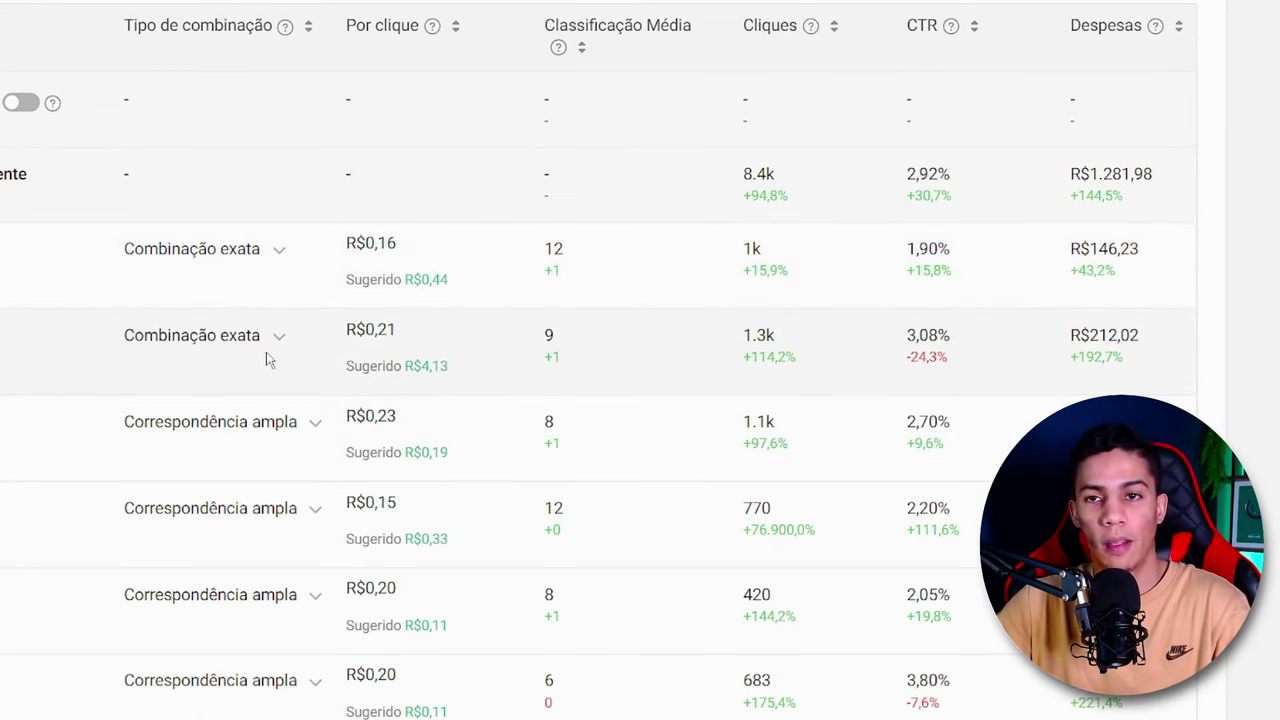
pyautogui.scroll(-2, 280, 200)
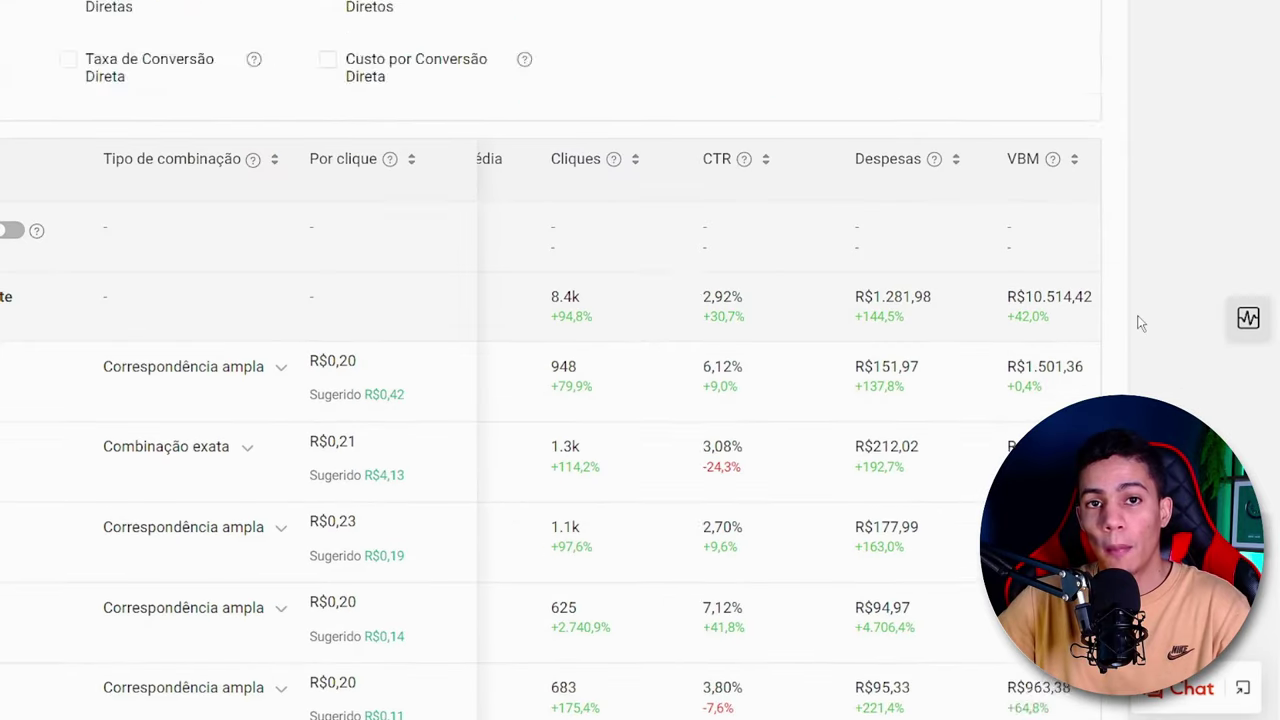
pyautogui.scroll(-1, 1137, 323)
pyautogui.scroll(-4, 1137, 323)
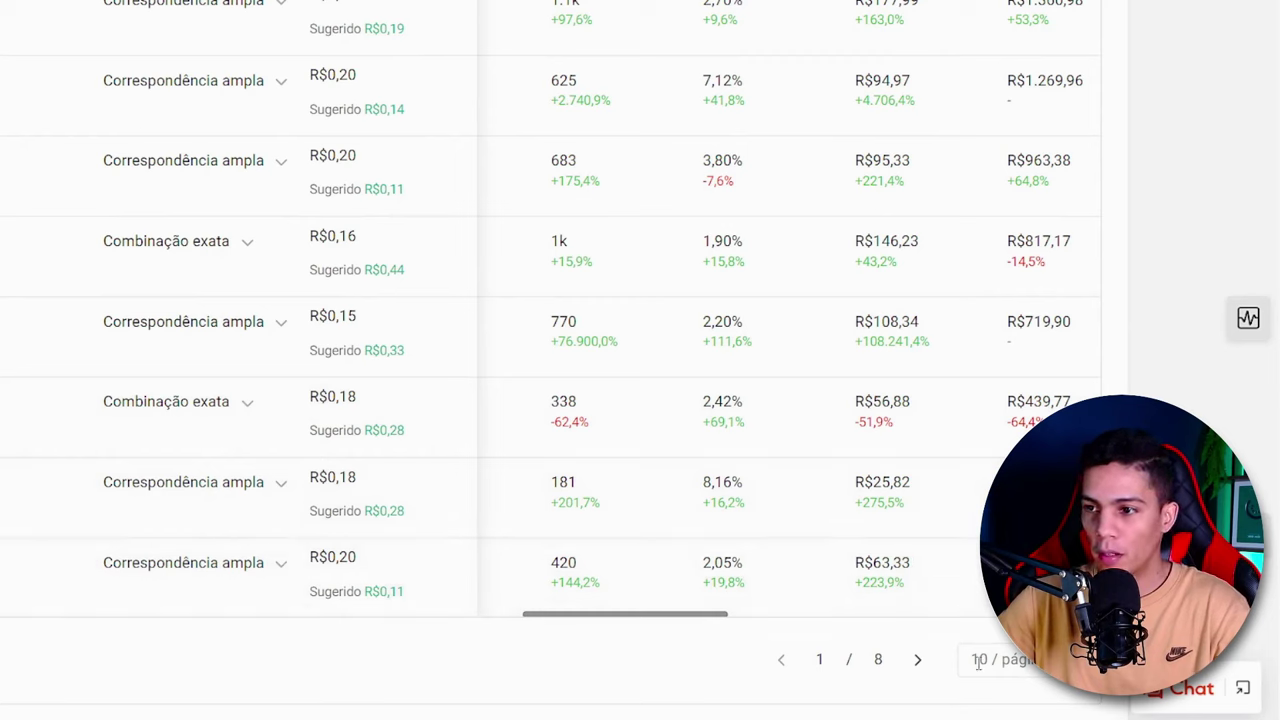
pyautogui.moveTo(978, 662); pyautogui.dragTo(1010, 660)
pyautogui.click(1010, 660)
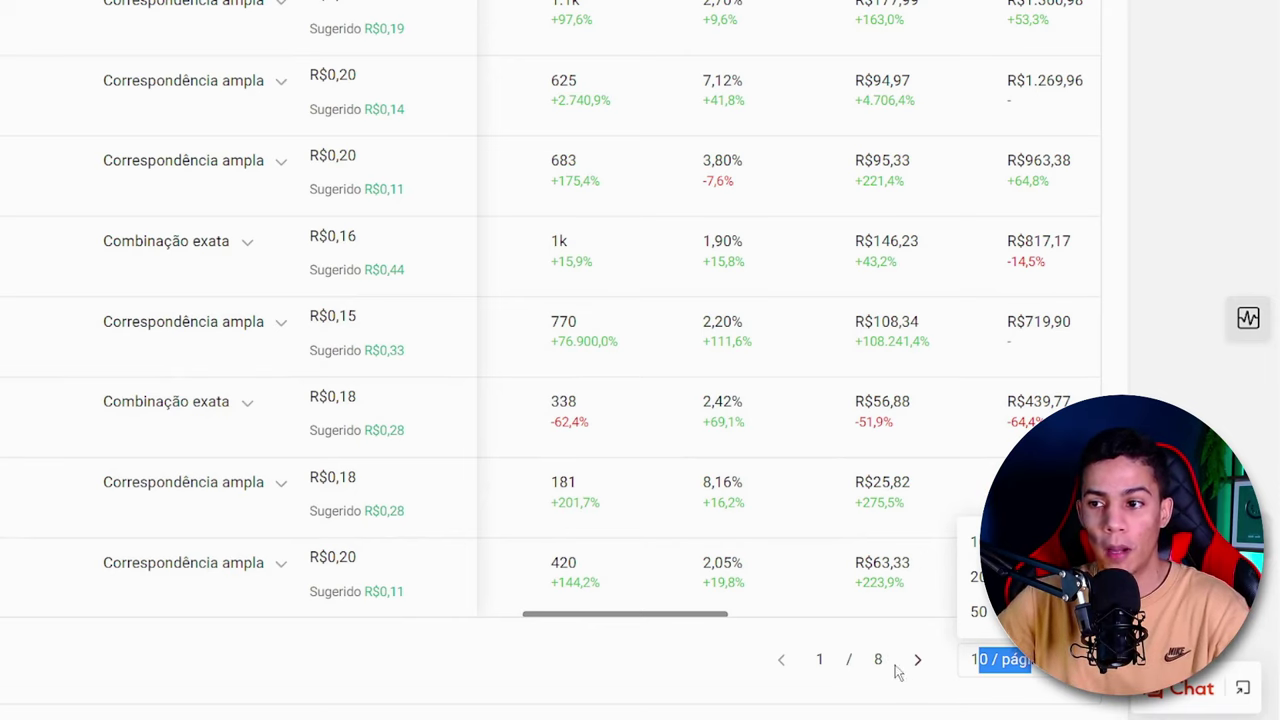
pyautogui.click(979, 612)
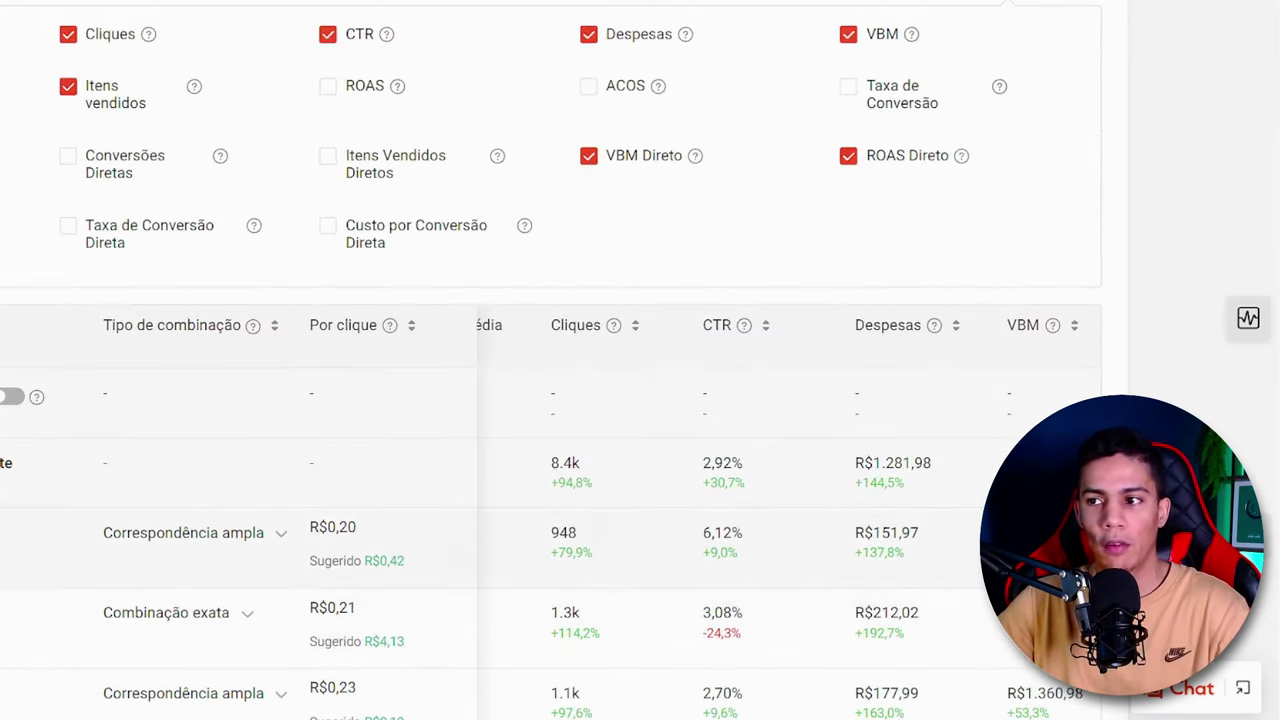
# - Examine the keywords' match types, per-click bids, clicks, CTR, expenses and VBM throughout the performance table
pyautogui.scroll(-15, 550, 400)
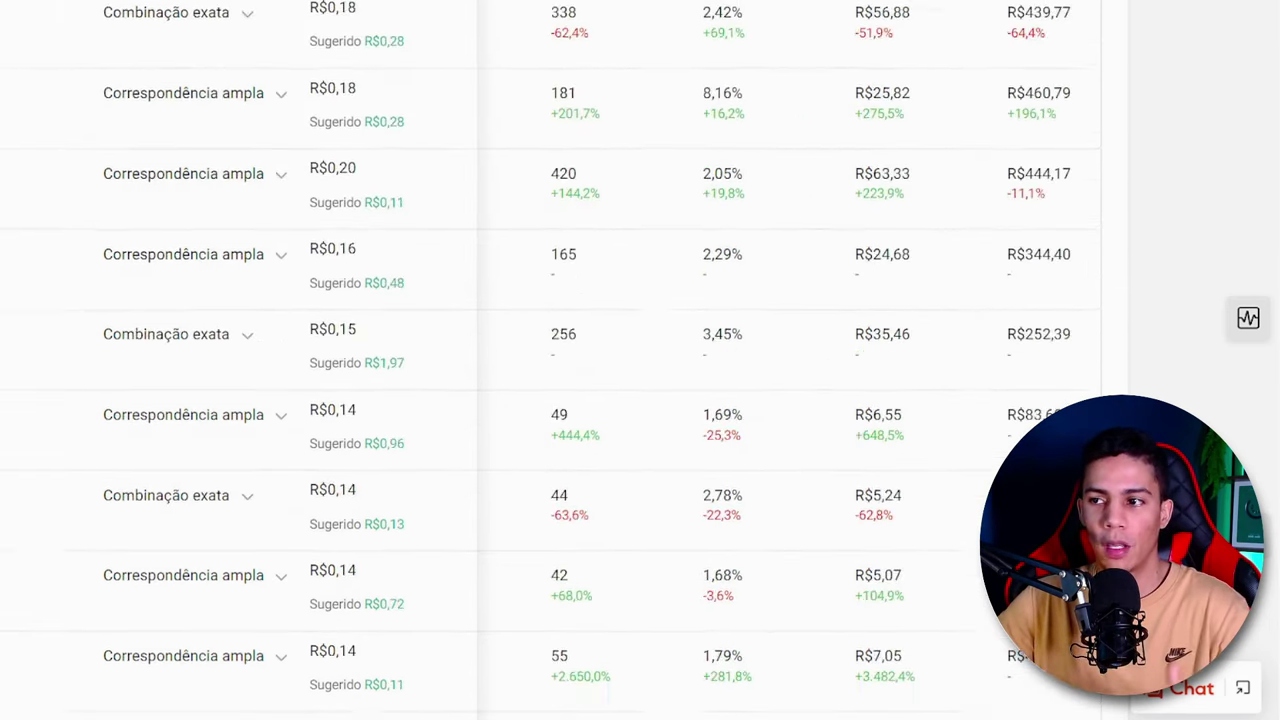
pyautogui.scroll(-8, 550, 400)
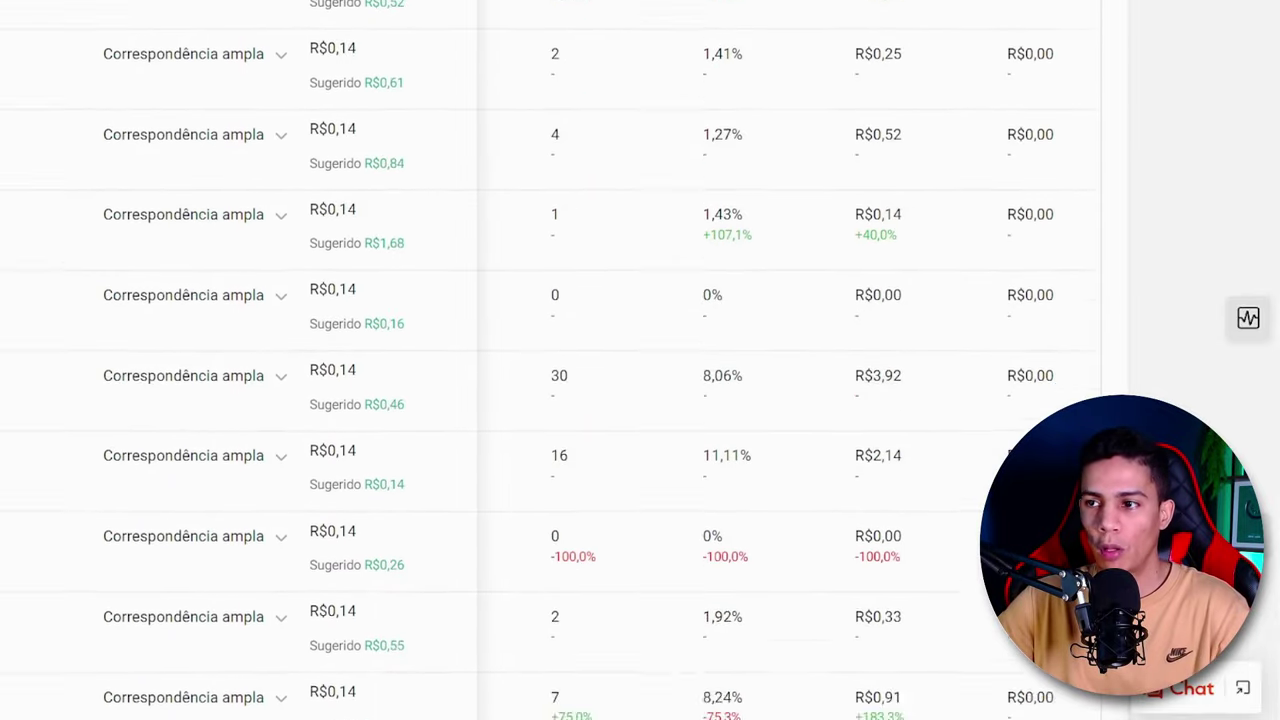
pyautogui.scroll(5, 550, 400)
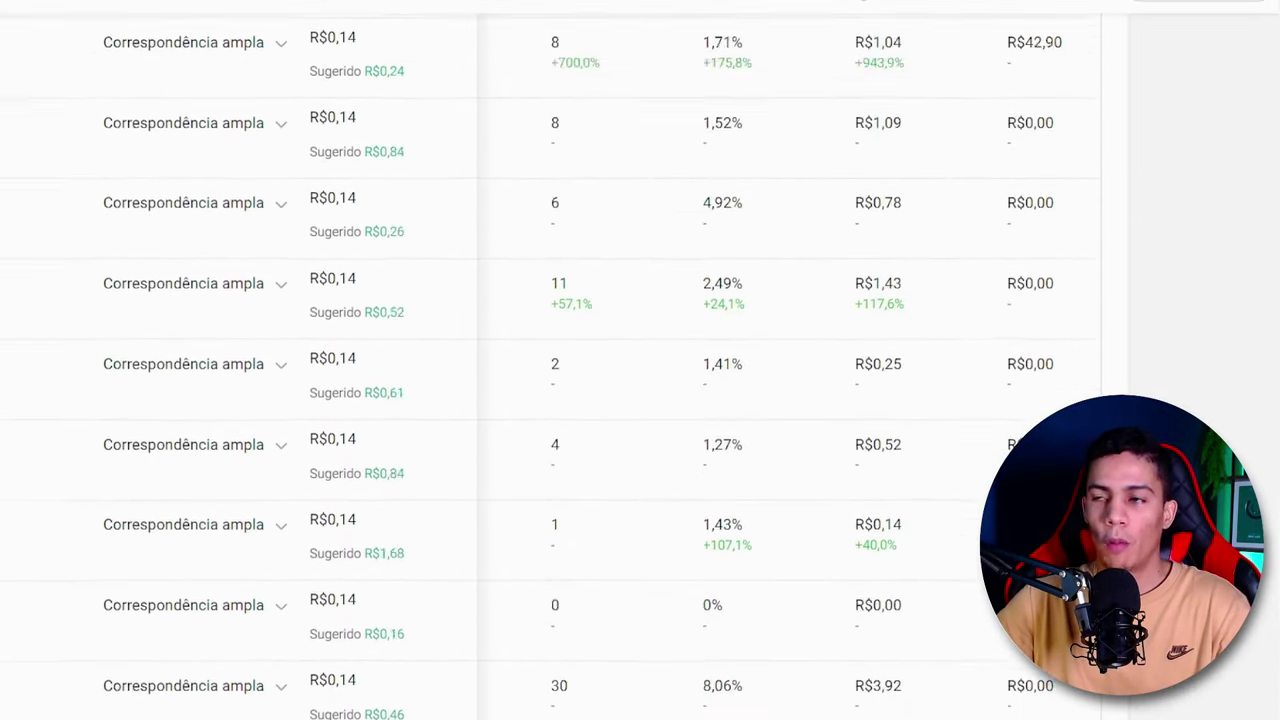
pyautogui.scroll(2, 550, 366)
pyautogui.scroll(7, 940, 410)
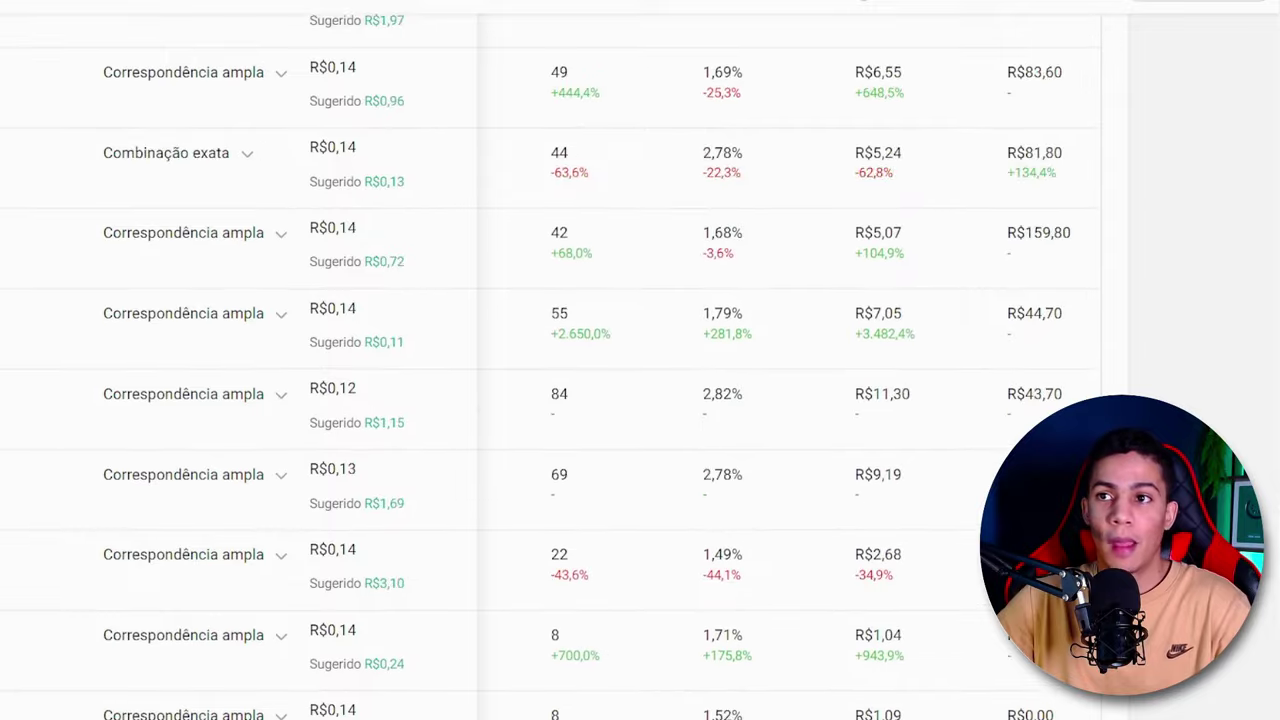
pyautogui.scroll(6, 940, 410)
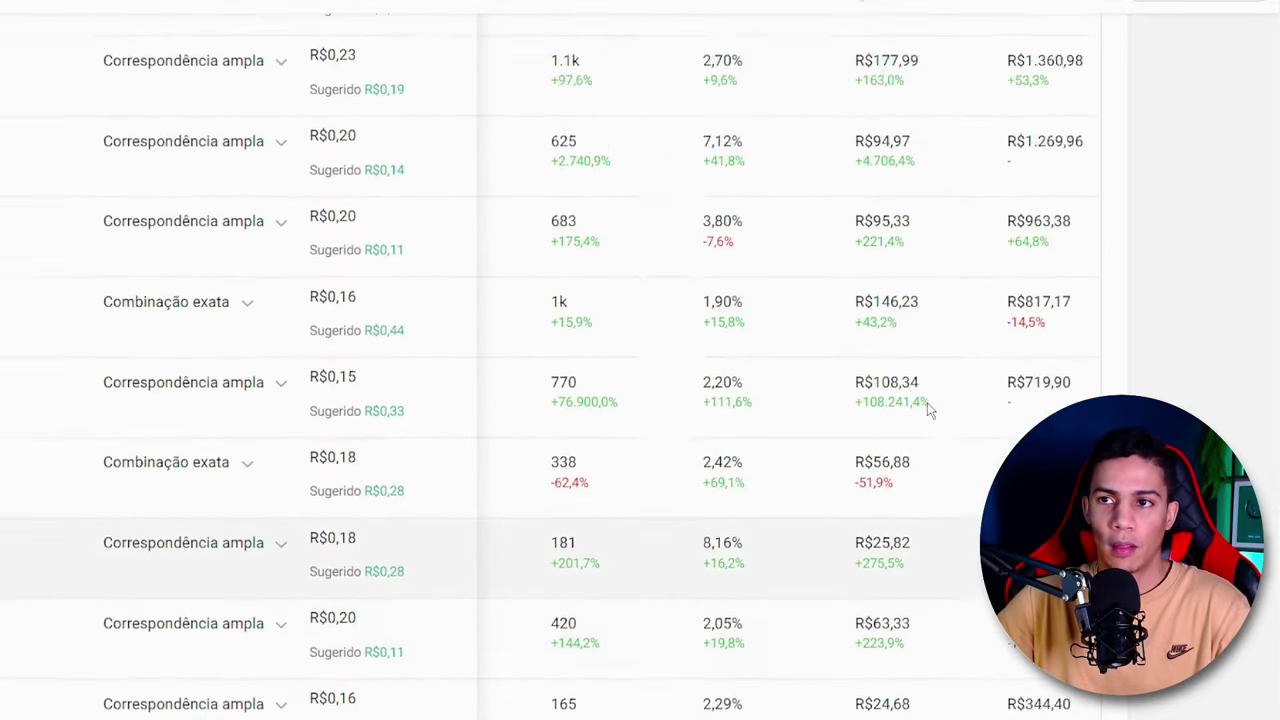
pyautogui.scroll(-1, 850, 410)
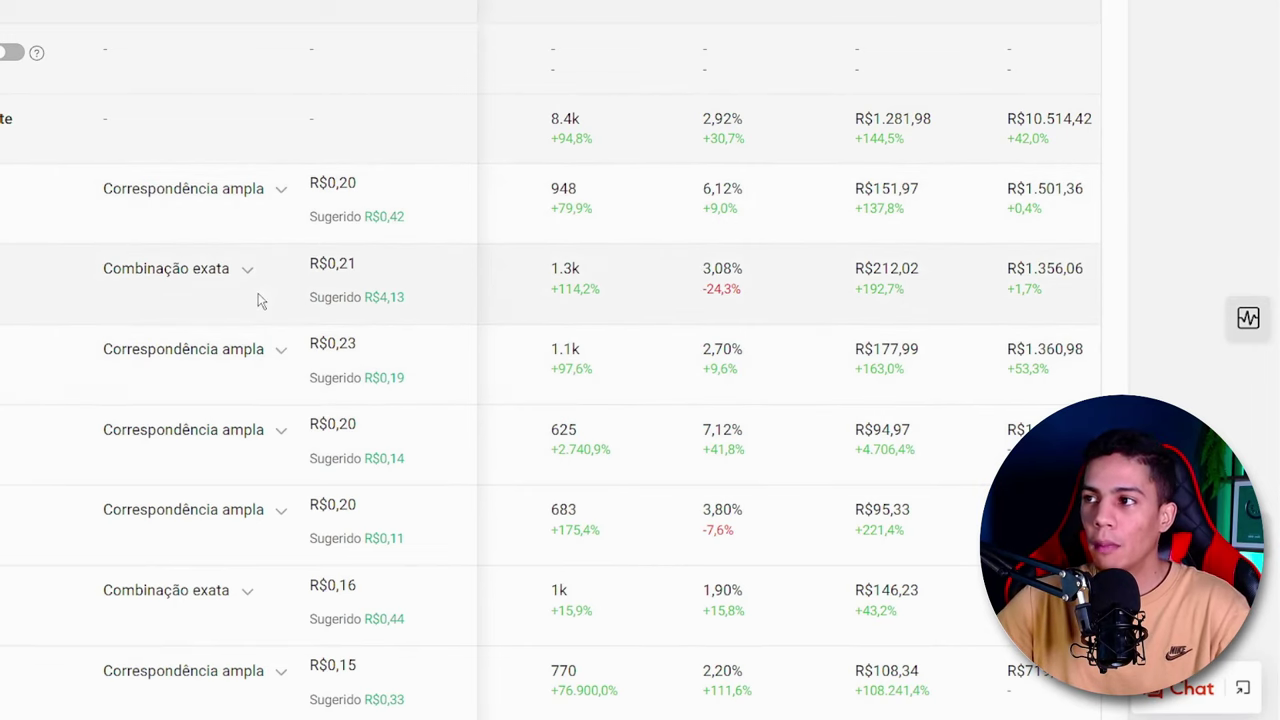
pyautogui.scroll(-2, 297, 203)
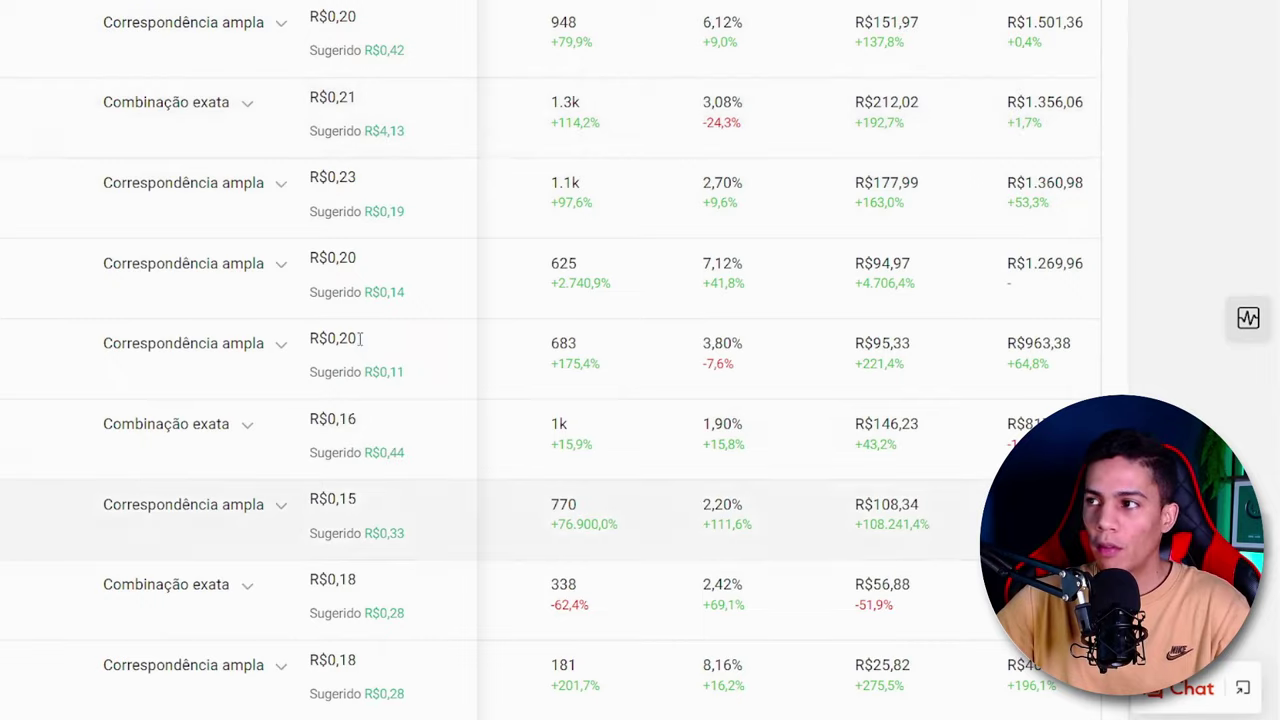
pyautogui.scroll(2, 338, 385)
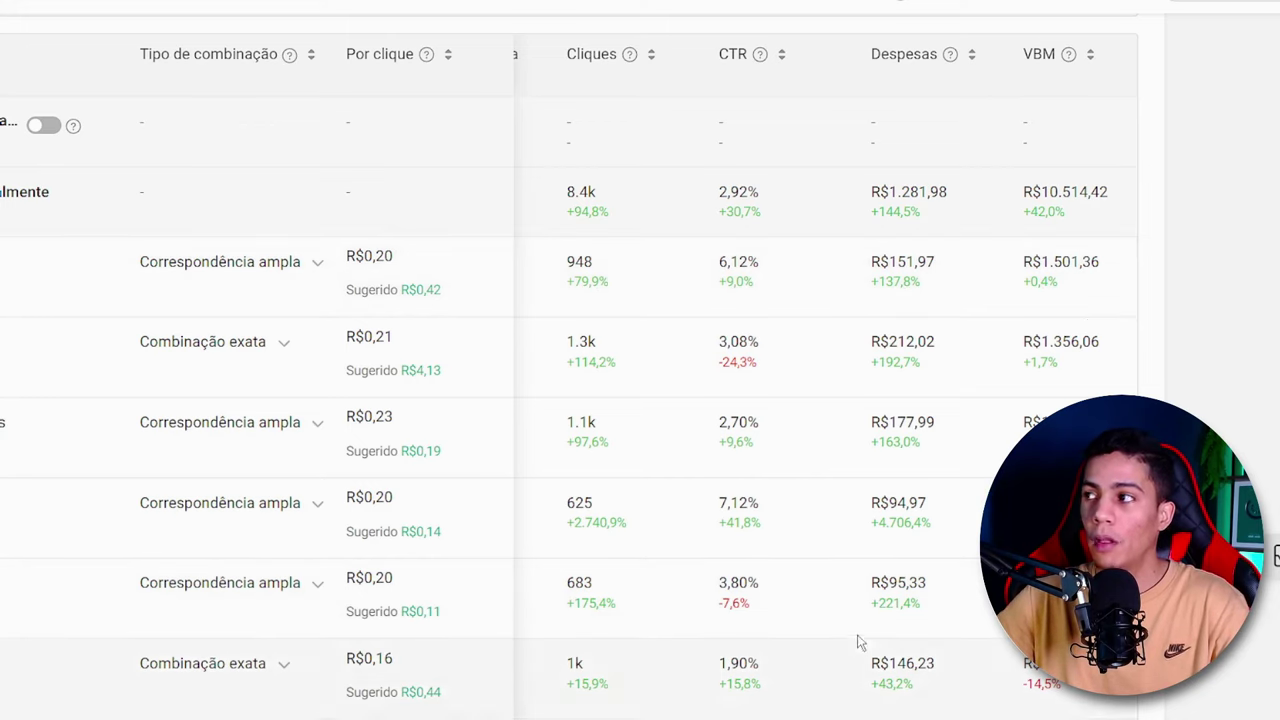
# - Examine the keywords' items sold, cost per conversion, direct VBM and direct ROAS in the performance table
pyautogui.hscroll(3, 793, 557)
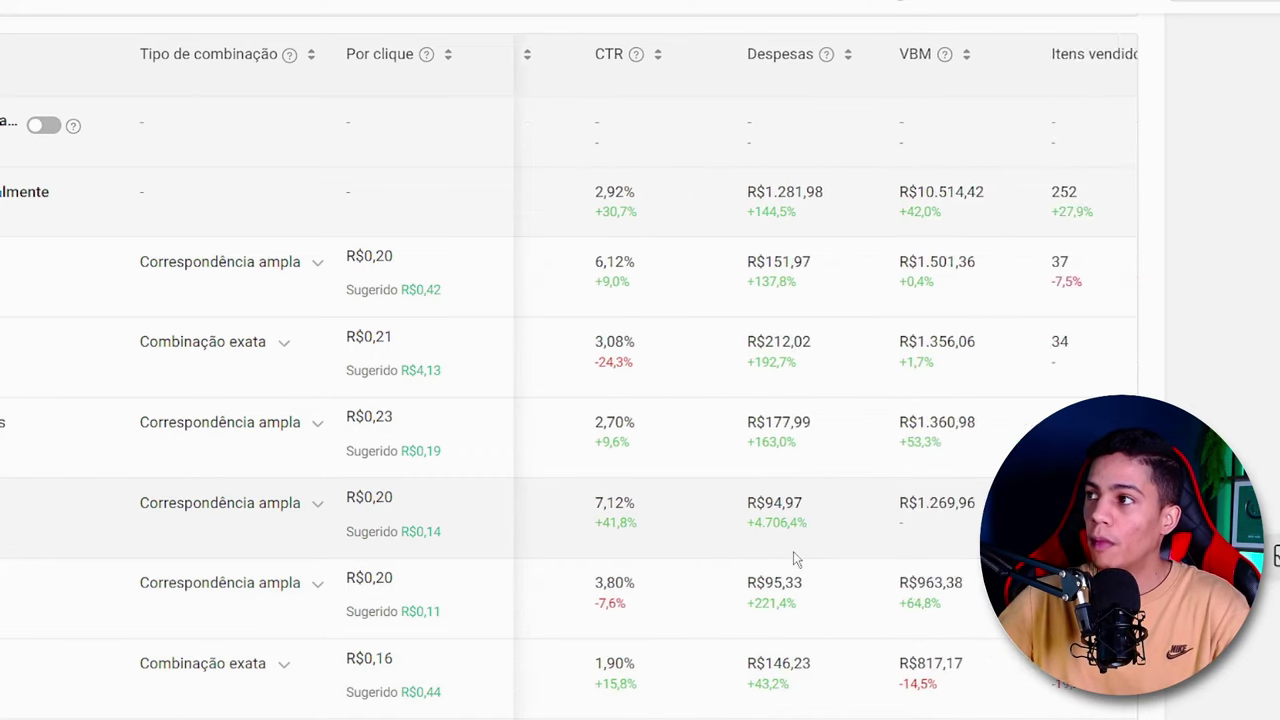
pyautogui.hscroll(1, 793, 558)
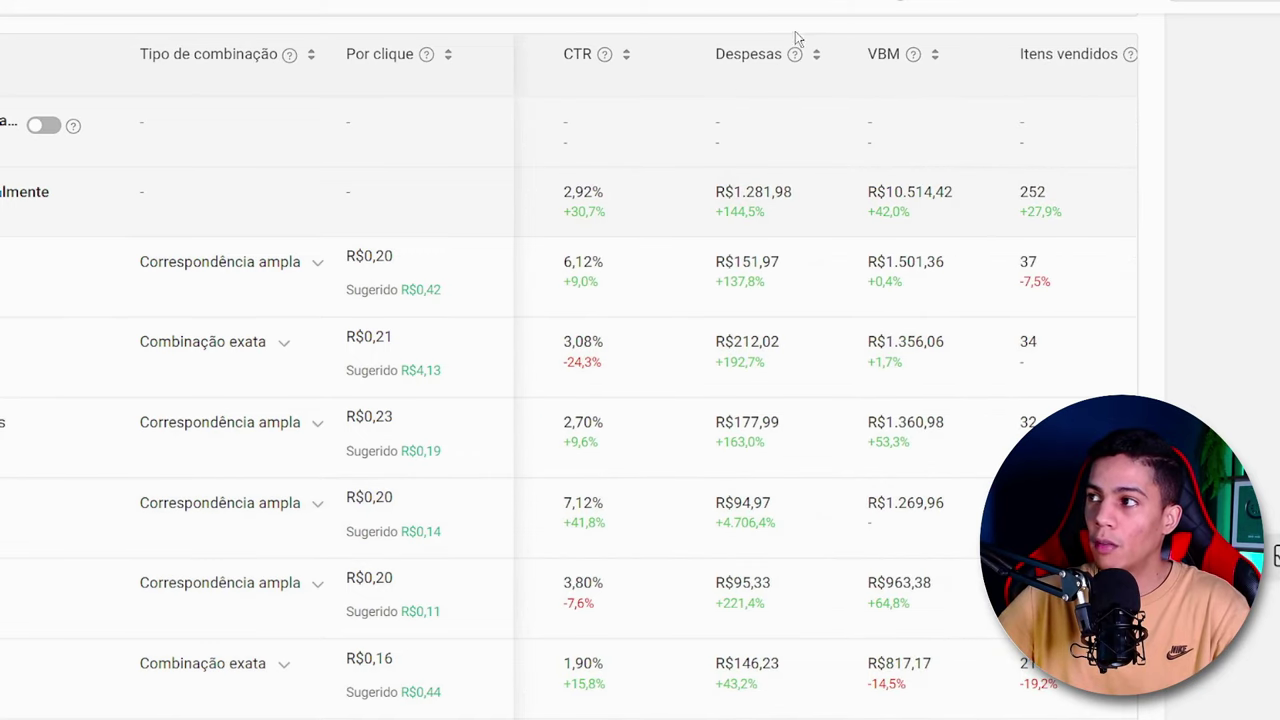
pyautogui.hscroll(10, 818, 103)
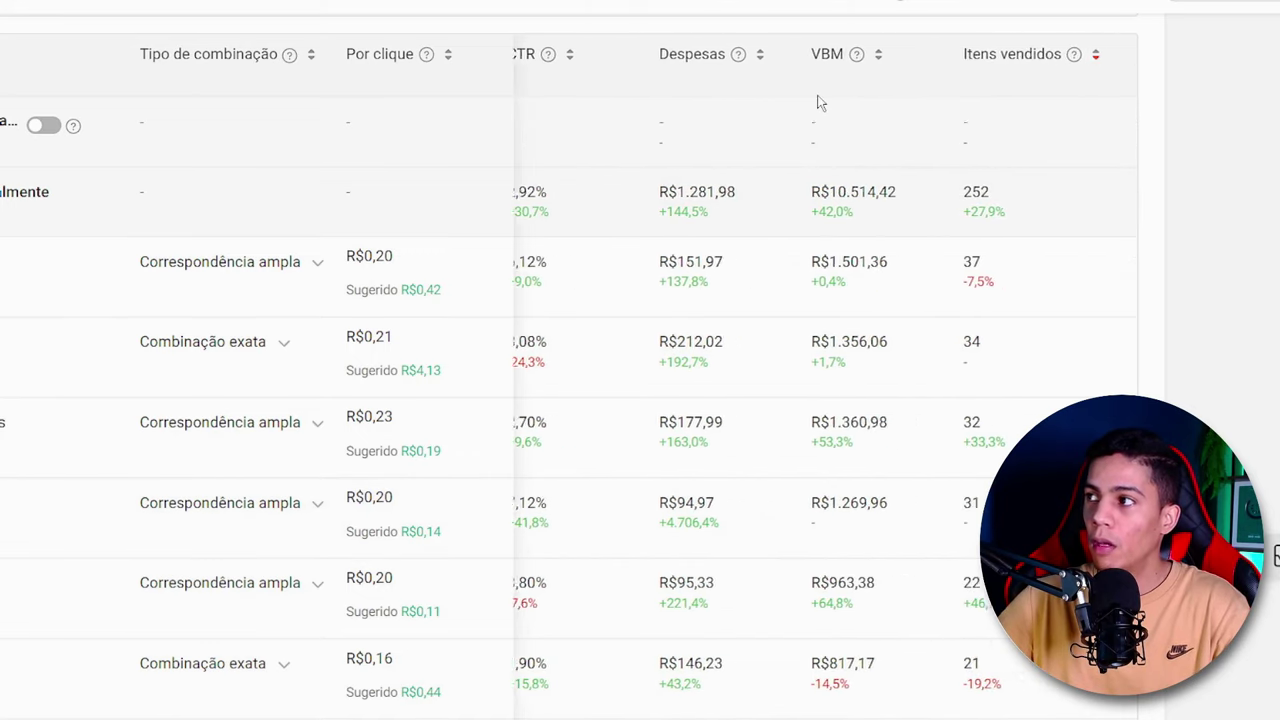
pyautogui.hscroll(6, 842, 128)
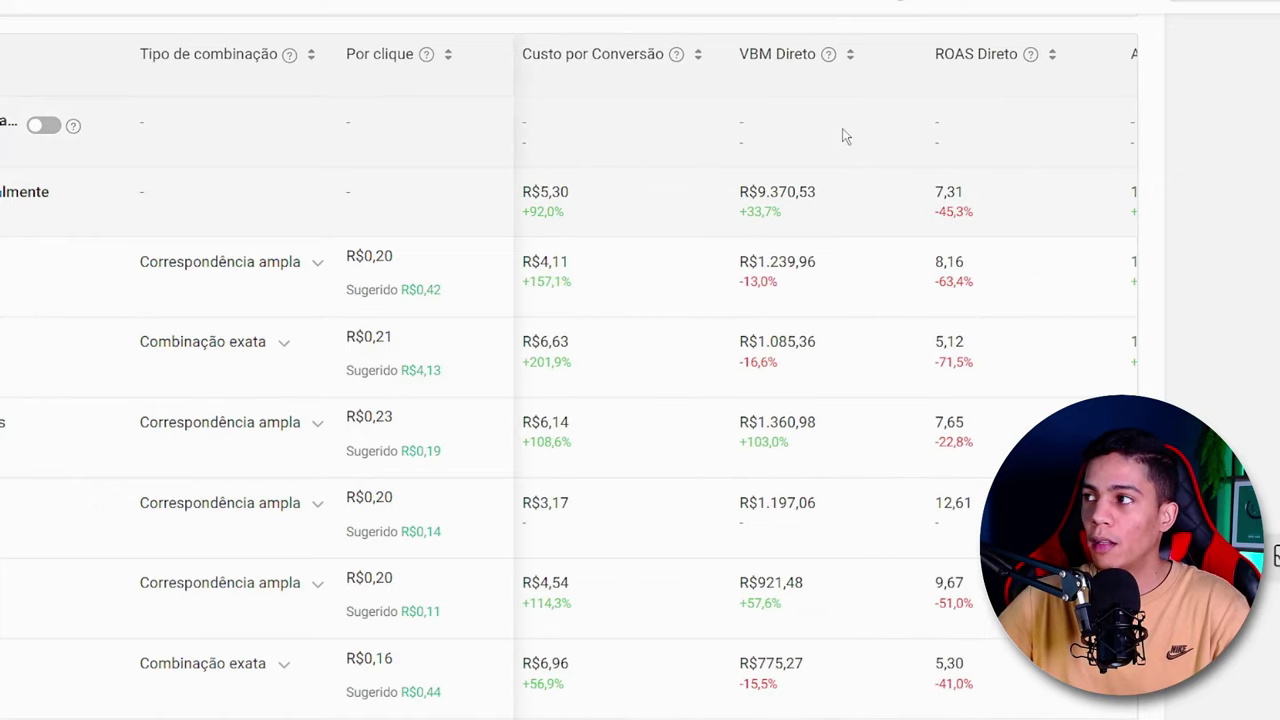
# - Reverse the keyword table's sorting by items sold and restore the order from most to fewest sold
pyautogui.hscroll(-12, 842, 128)
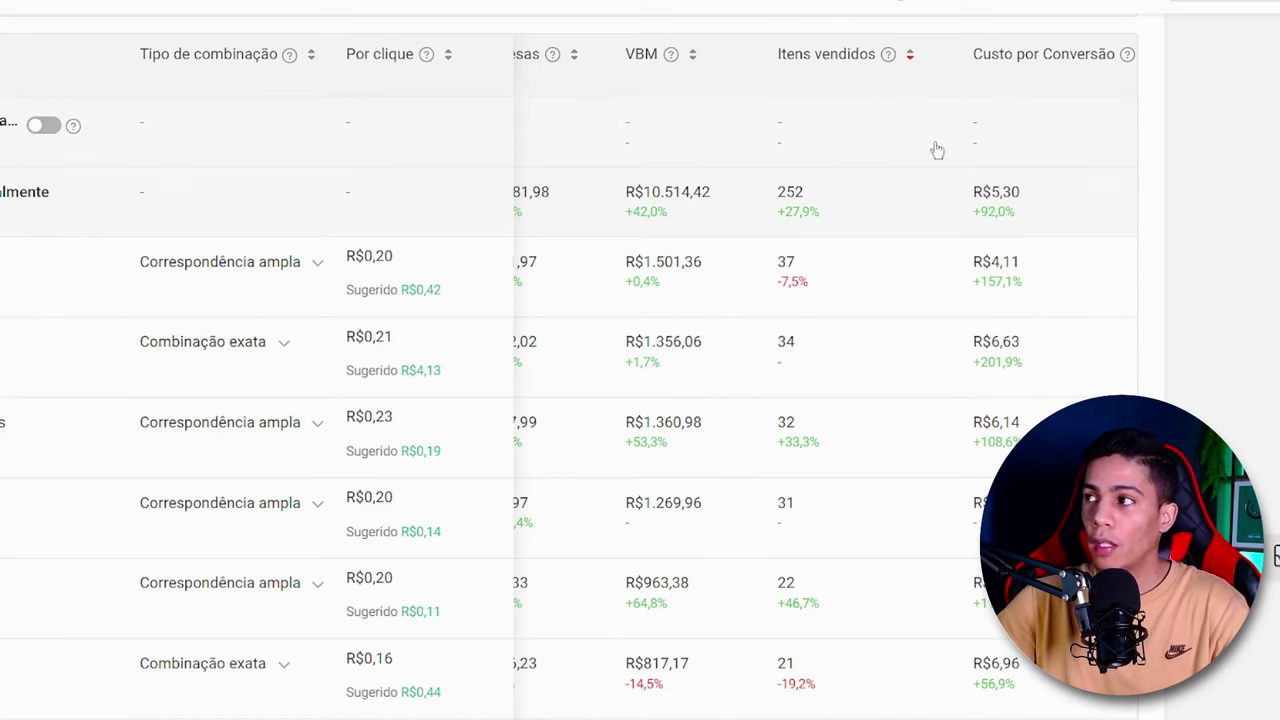
pyautogui.click(909, 53)
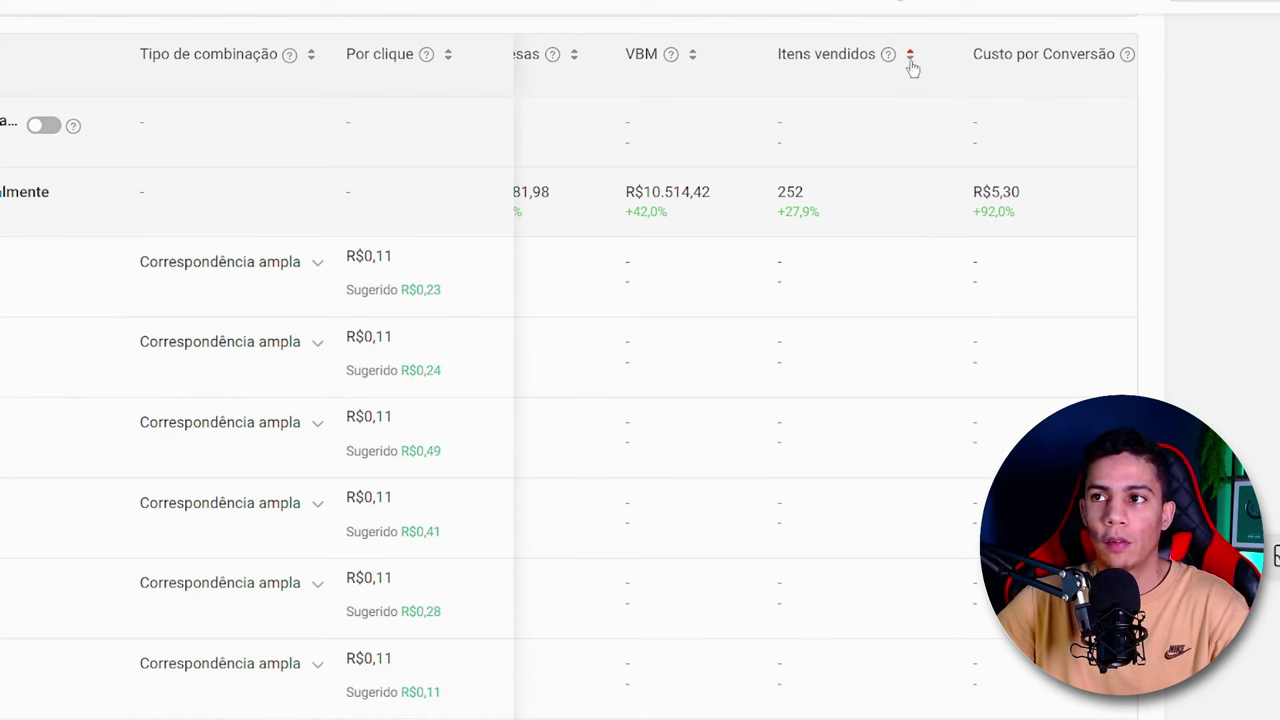
pyautogui.click(910, 55)
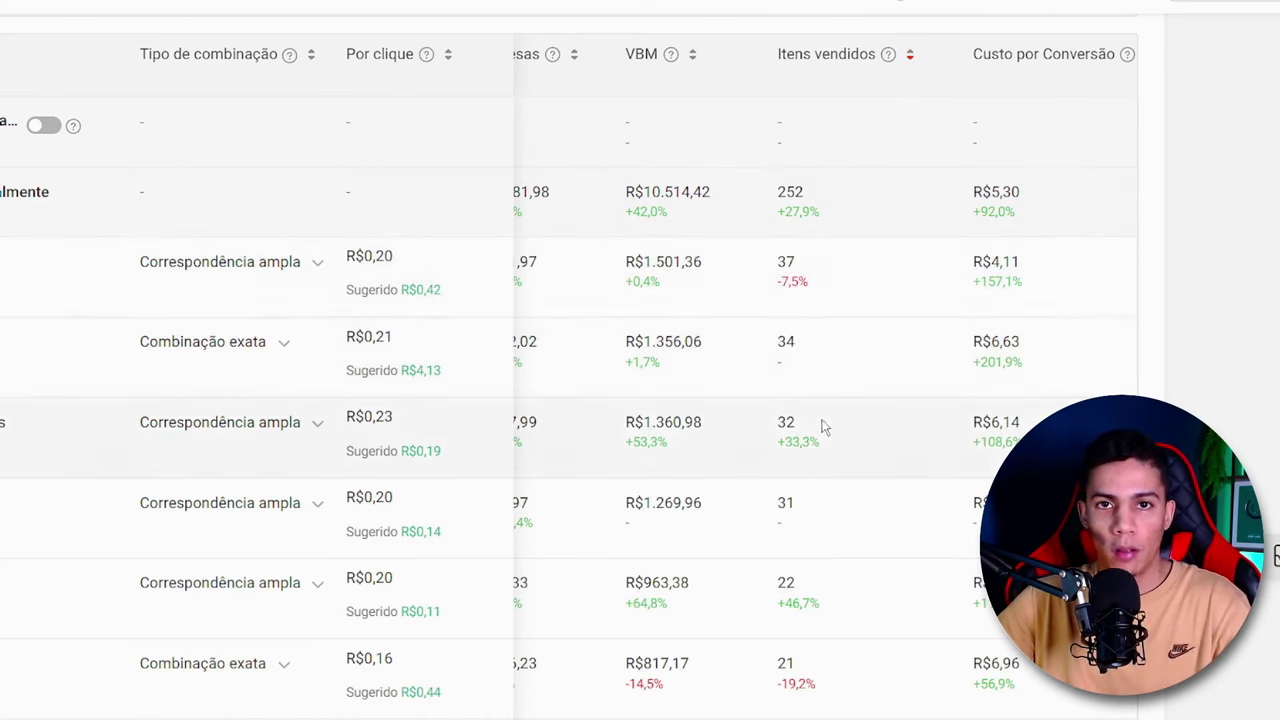
# - Examine the items sold per keyword, from the best-selling keywords down to those with a single sale
pyautogui.doubleClick(778, 262)
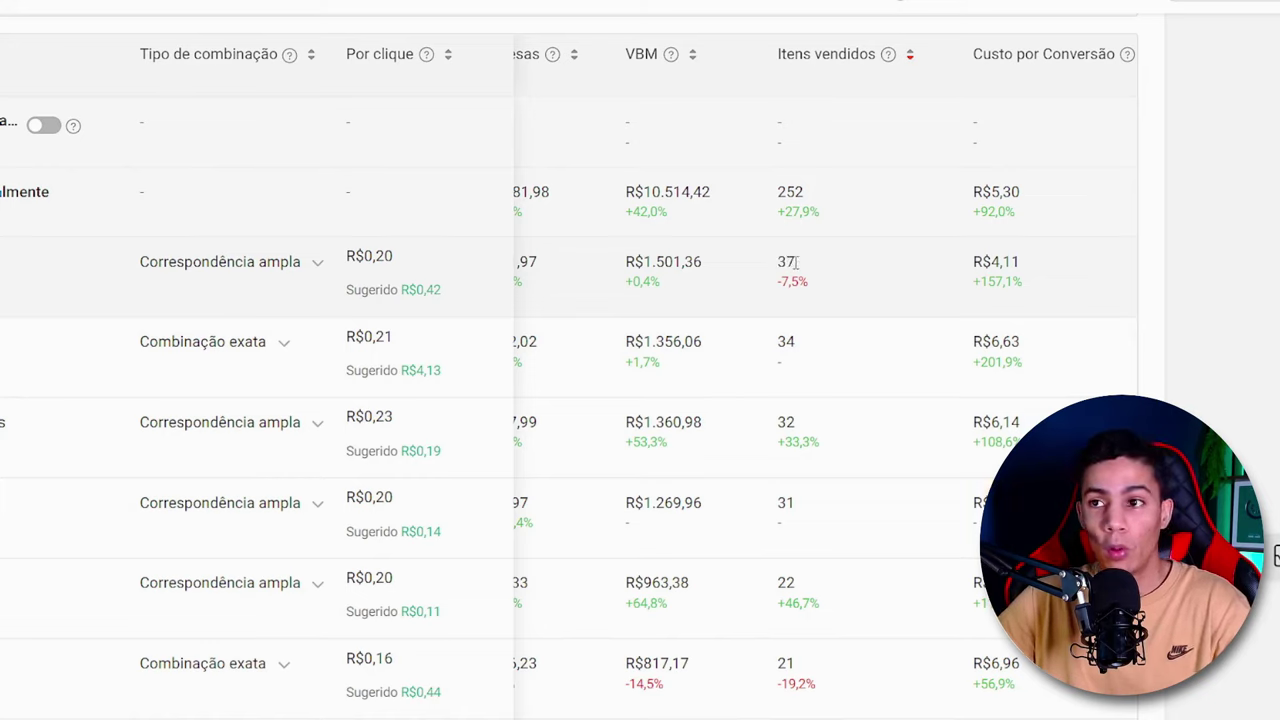
pyautogui.moveTo(800, 424); pyautogui.dragTo(788, 424)
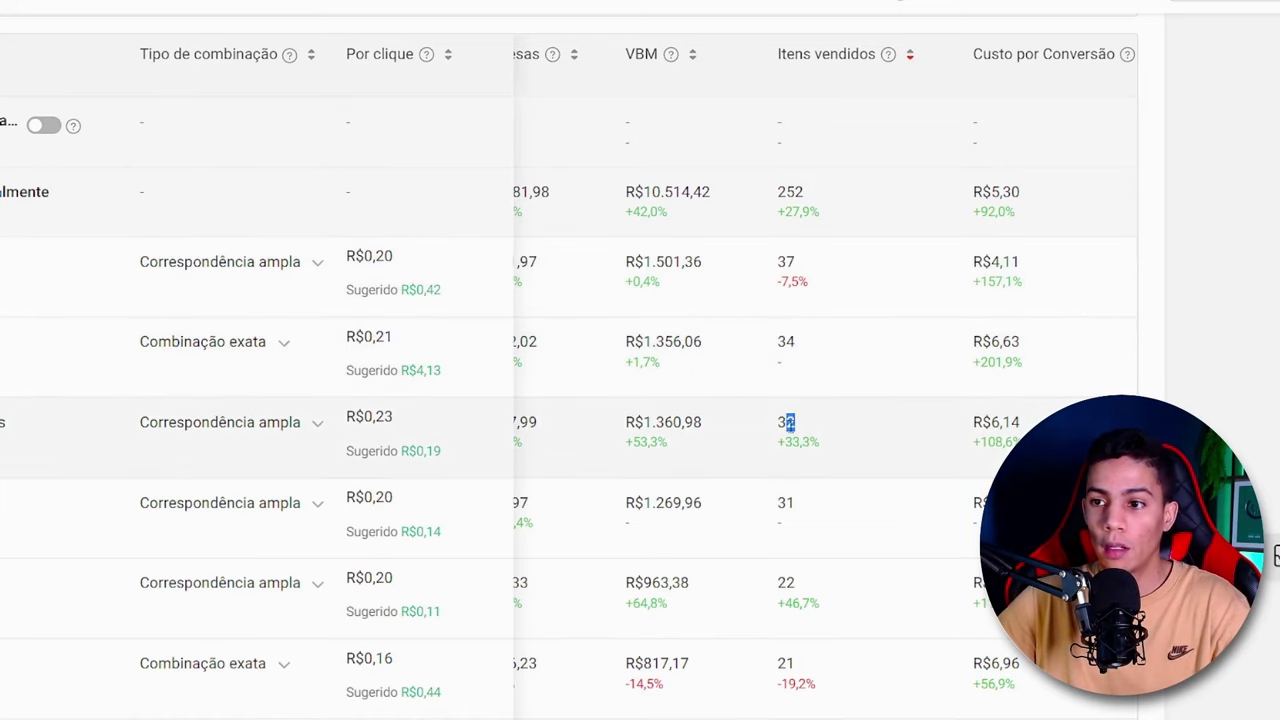
pyautogui.doubleClick(785, 663)
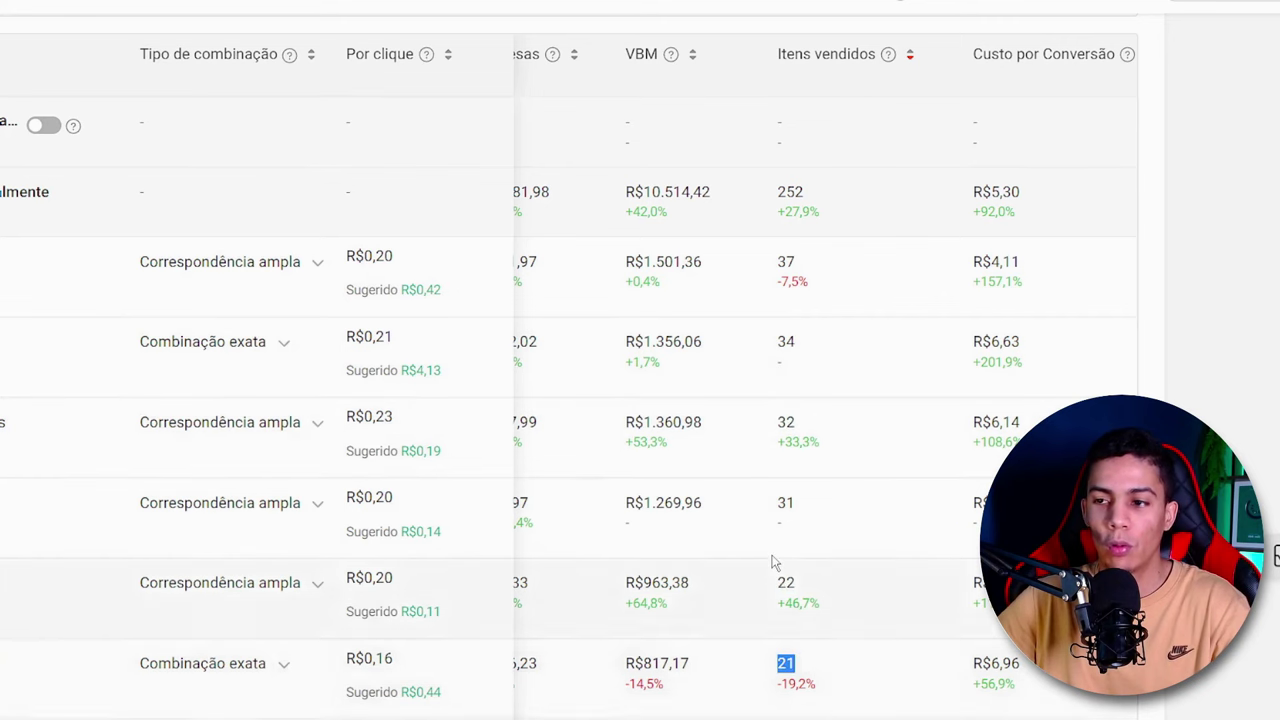
pyautogui.scroll(-6, 816, 520)
pyautogui.scroll(-6, 818, 485)
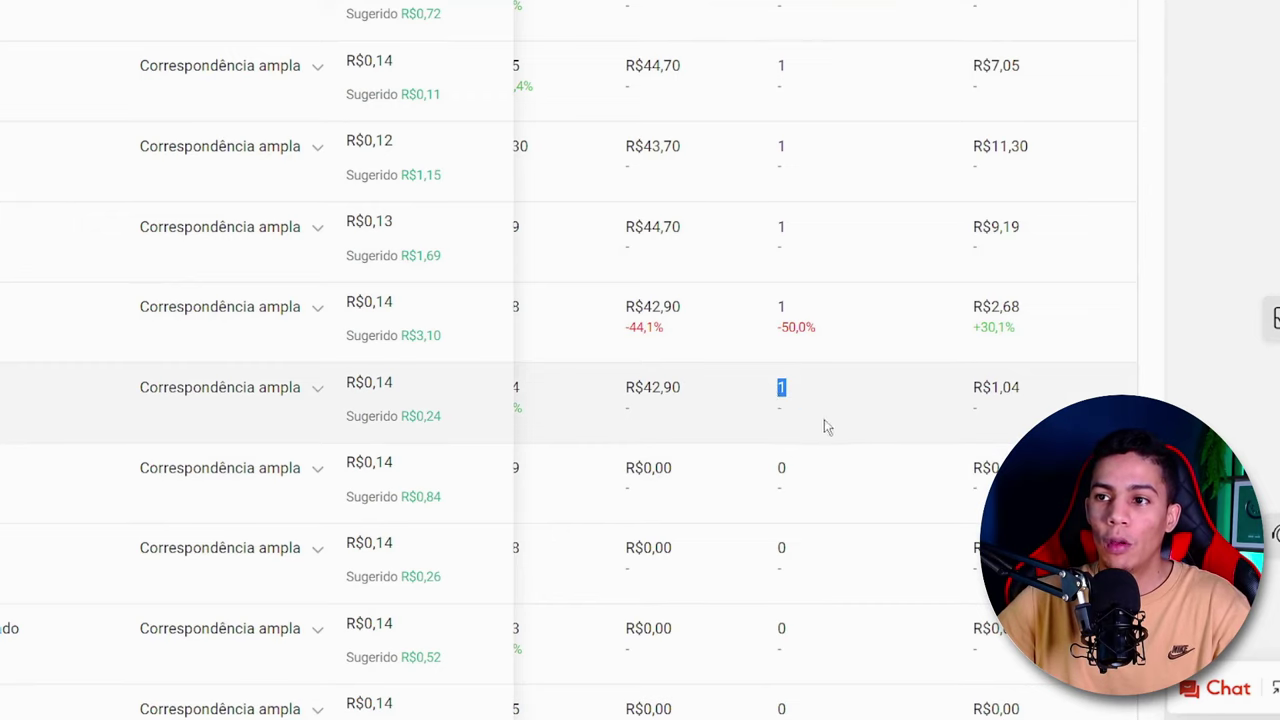
pyautogui.doubleClick(781, 307)
pyautogui.click(810, 262)
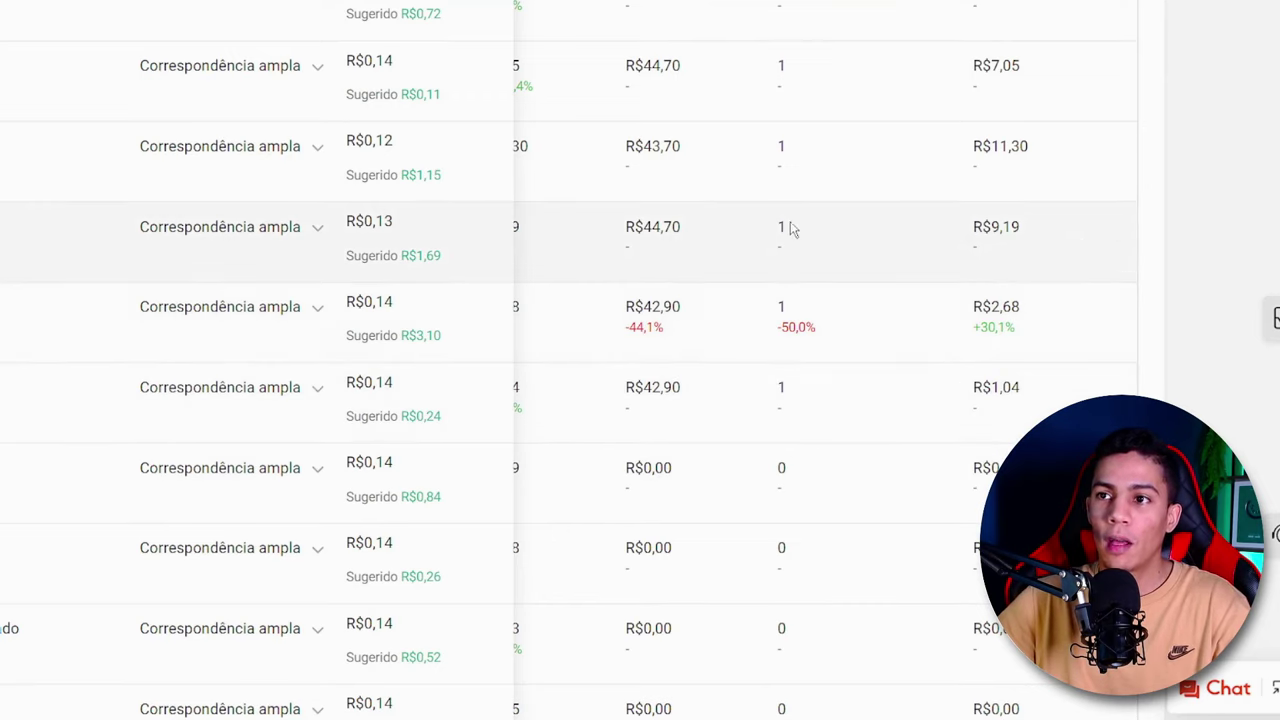
# - Compare the keywords' per-click bids with their items sold, from the top sellers to those without sales
pyautogui.scroll(3, 790, 260)
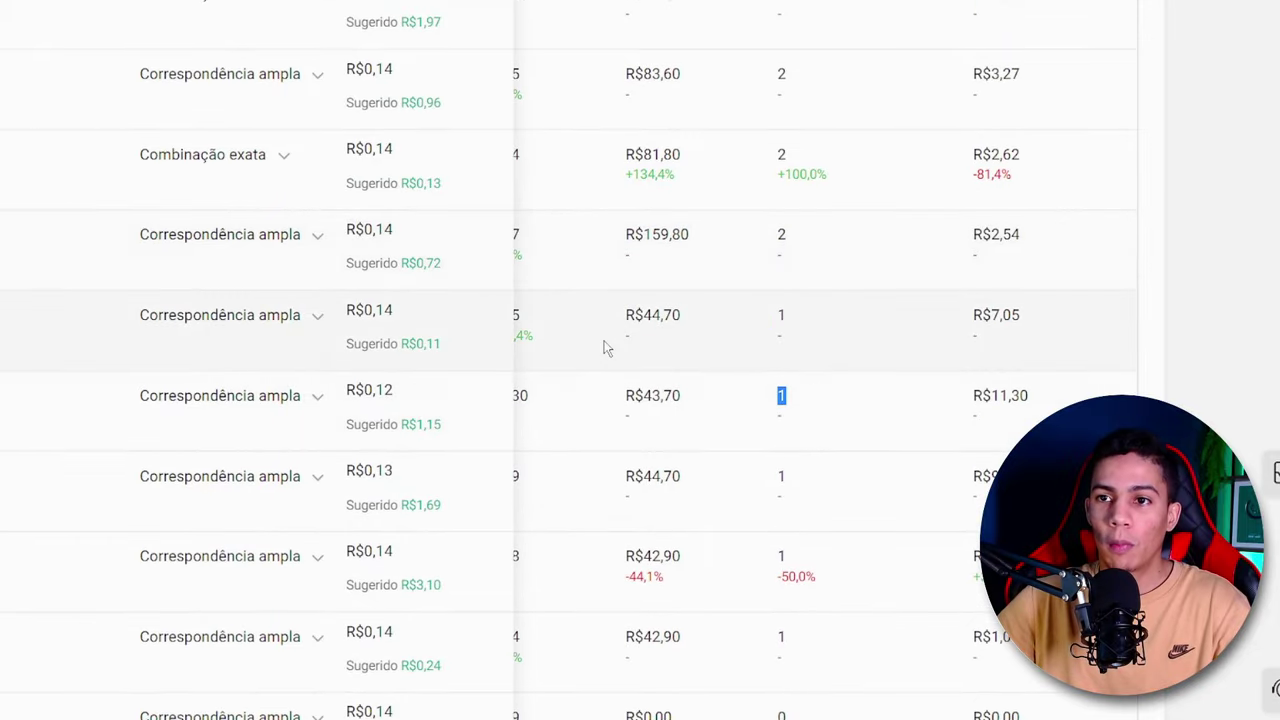
pyautogui.scroll(5, 430, 310)
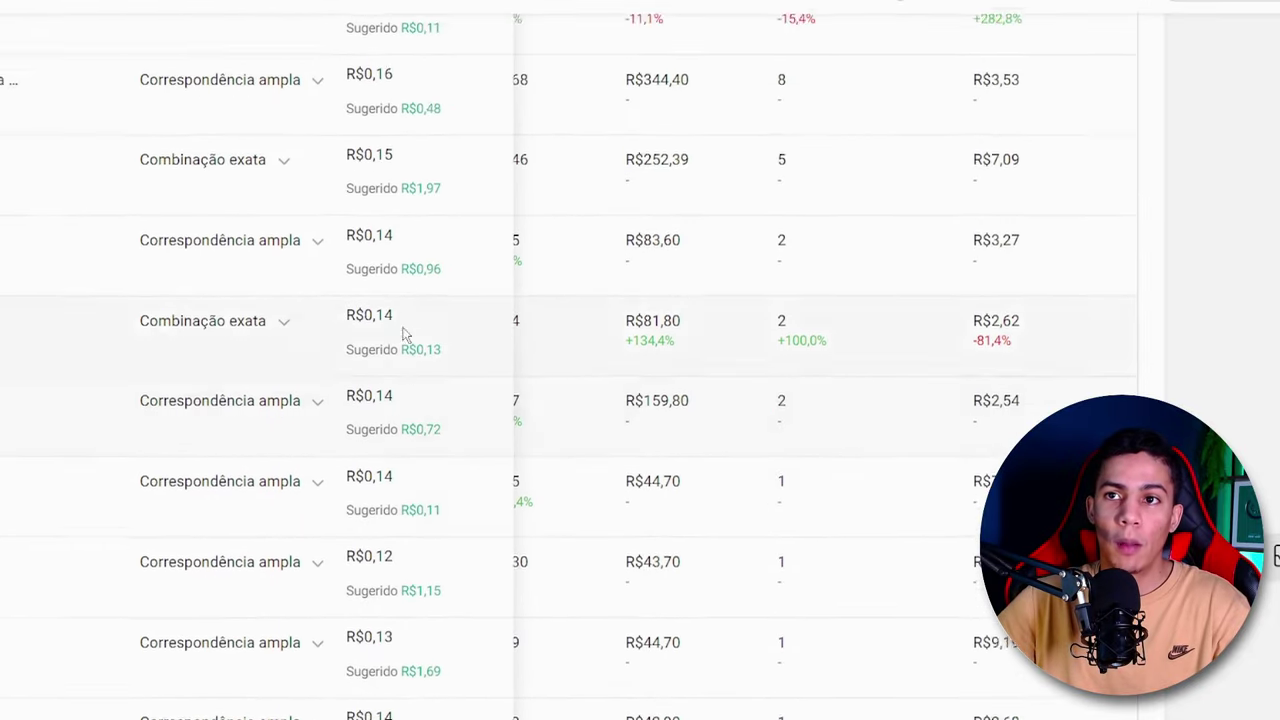
pyautogui.scroll(8, 412, 362)
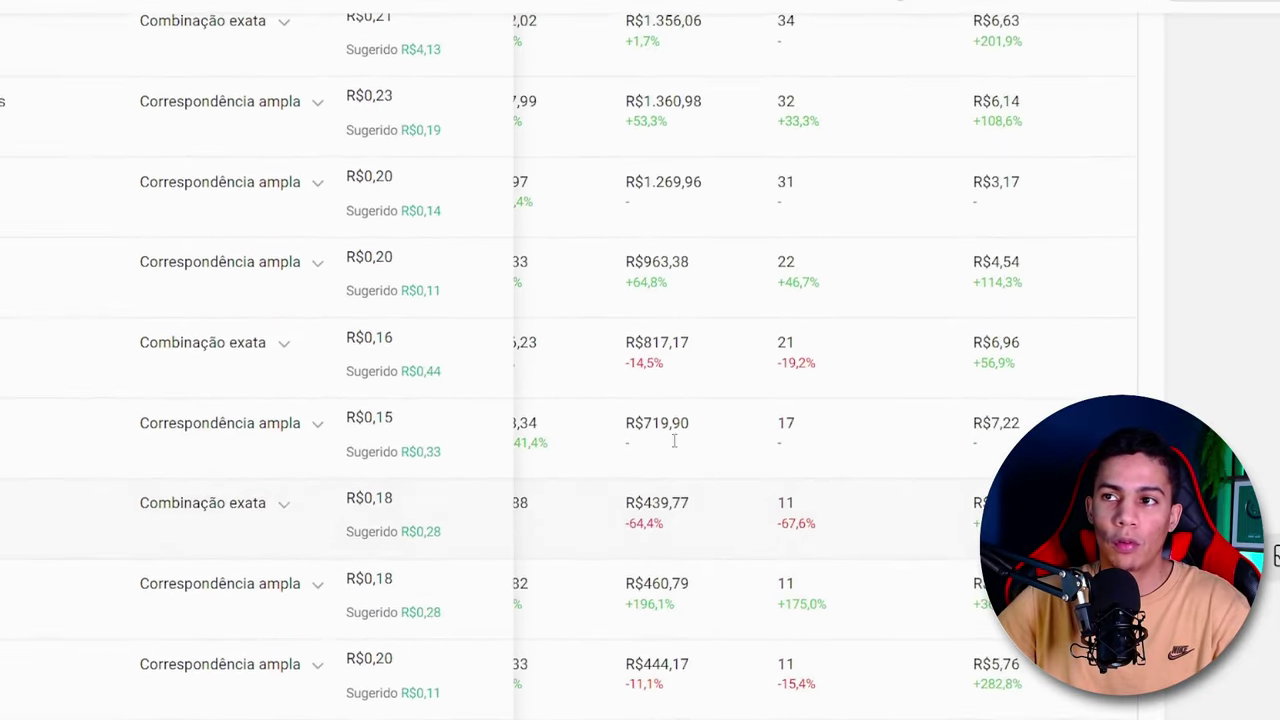
pyautogui.scroll(2, 440, 422)
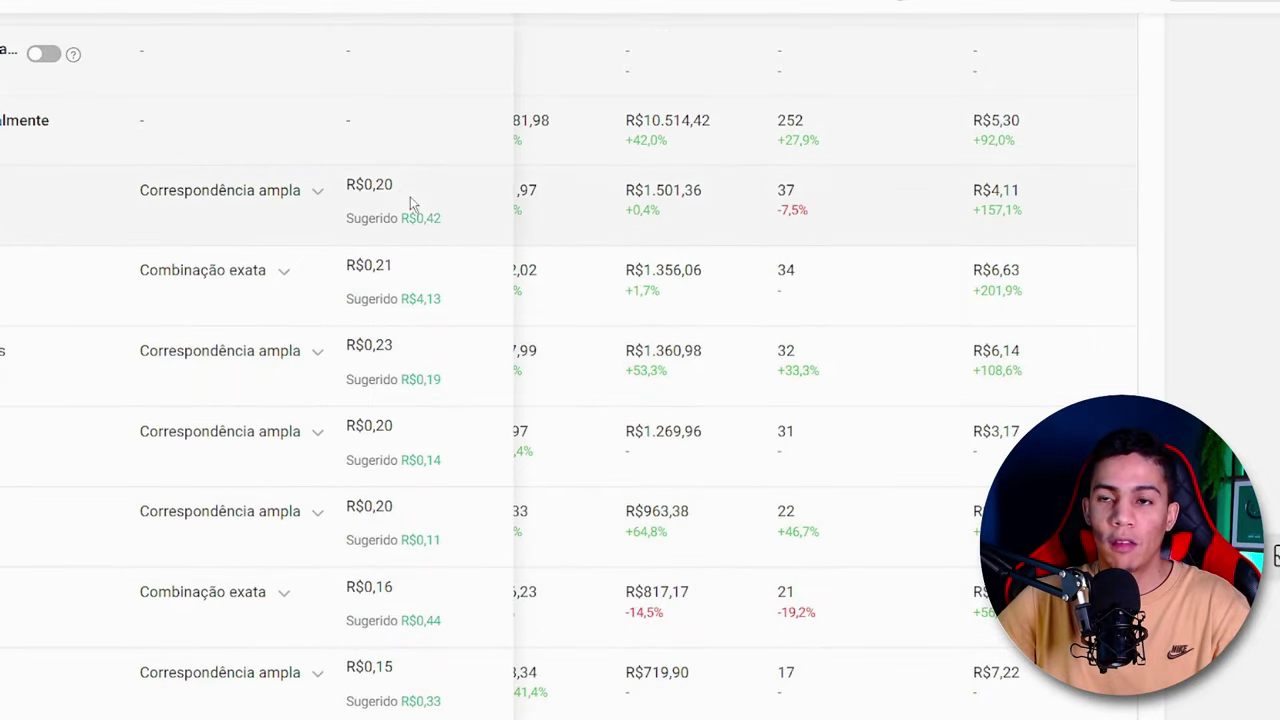
pyautogui.scroll(-12, 746, 315)
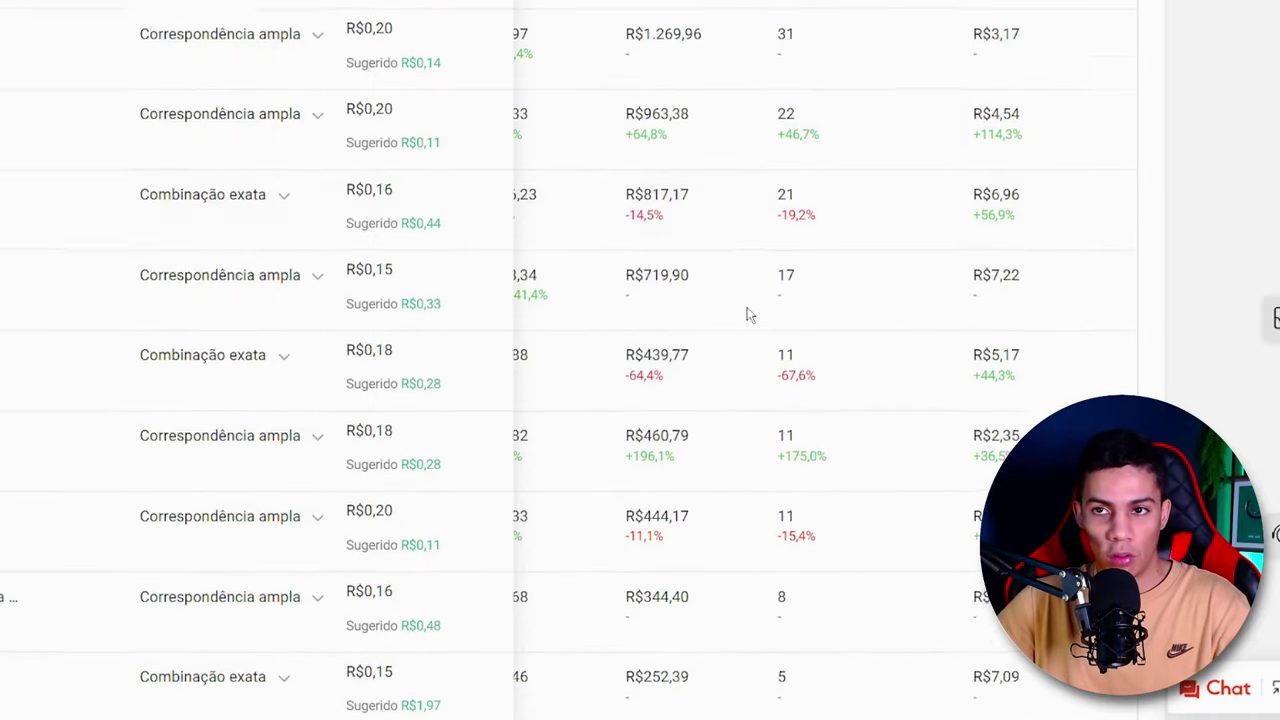
pyautogui.scroll(-6, 746, 315)
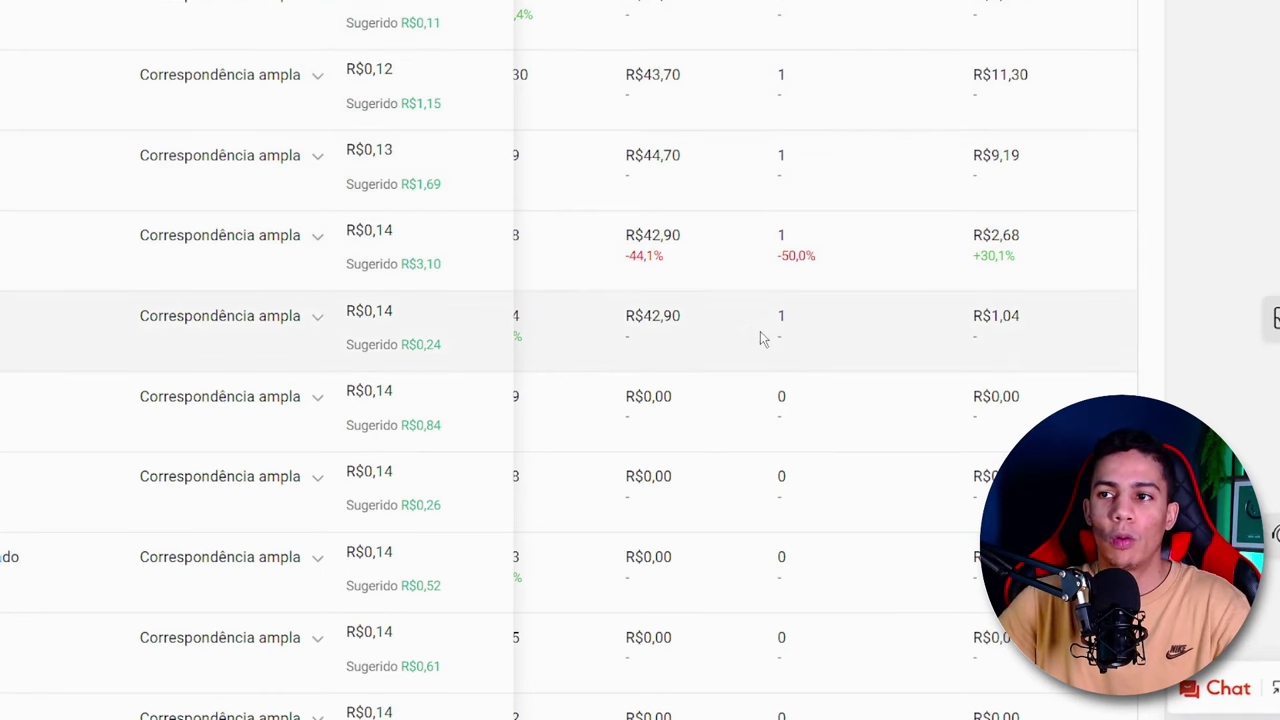
pyautogui.scroll(-1, 776, 257)
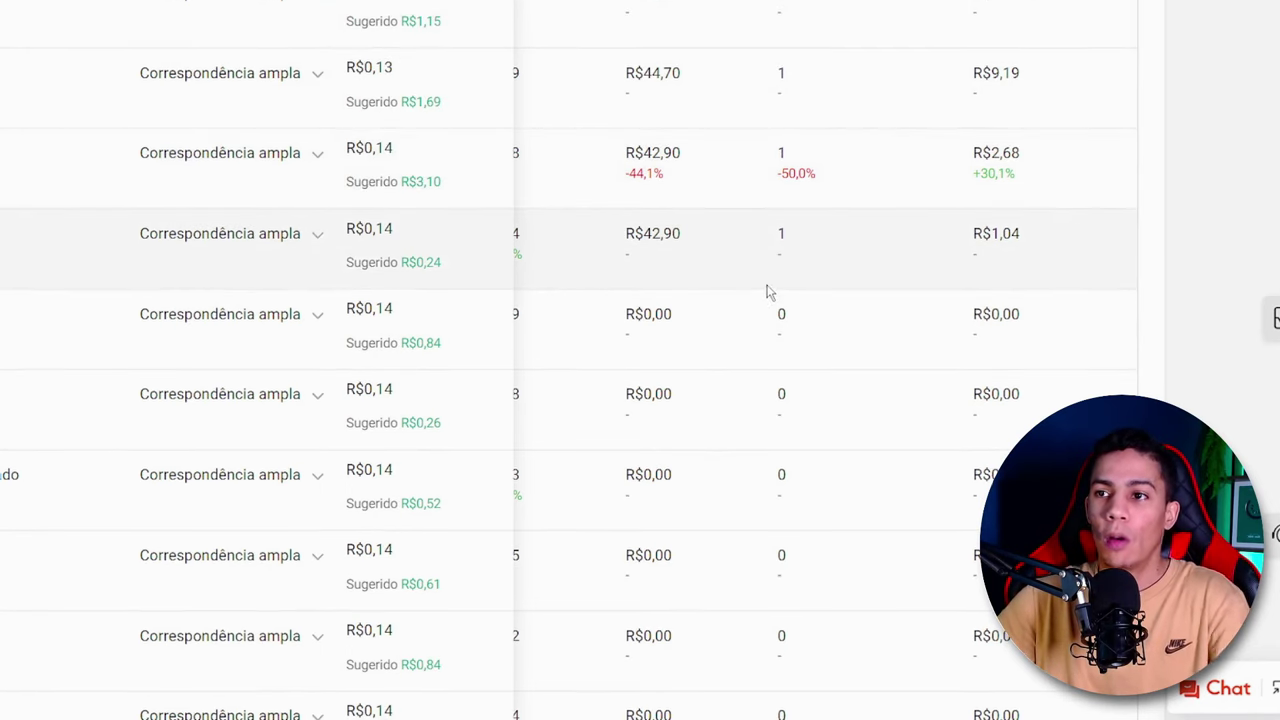
pyautogui.scroll(1, 768, 291)
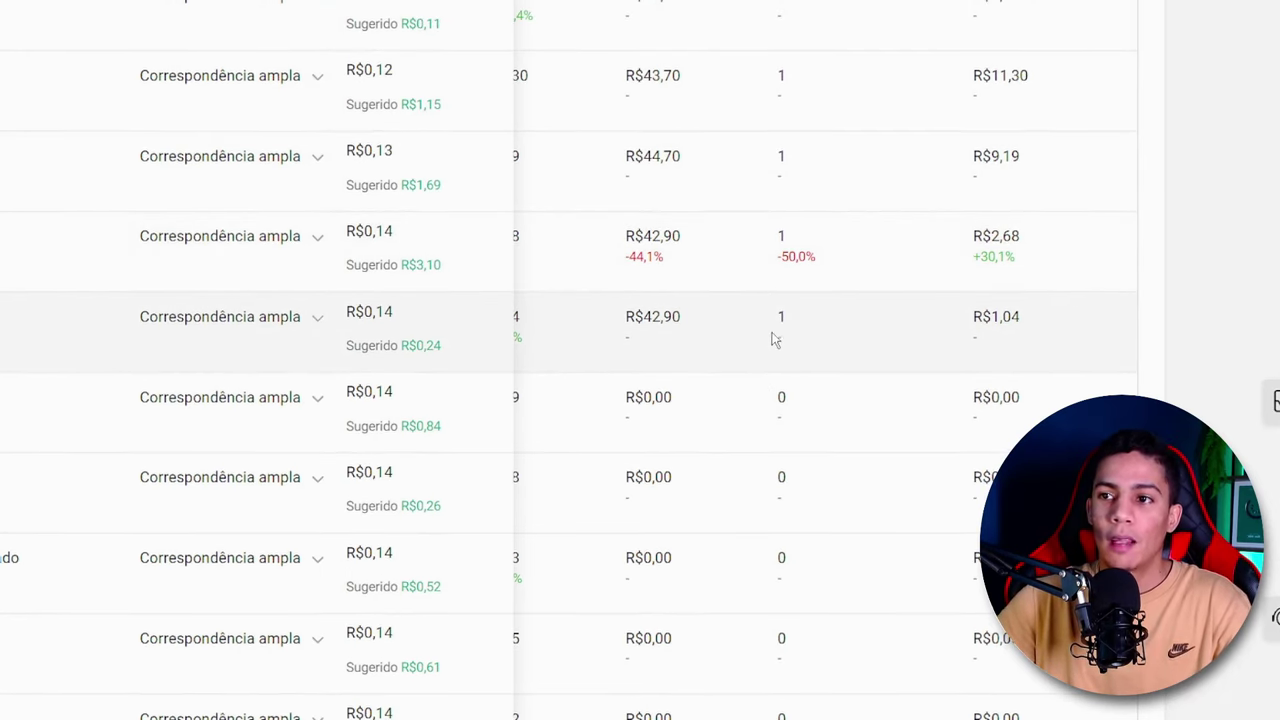
pyautogui.doubleClick(785, 318)
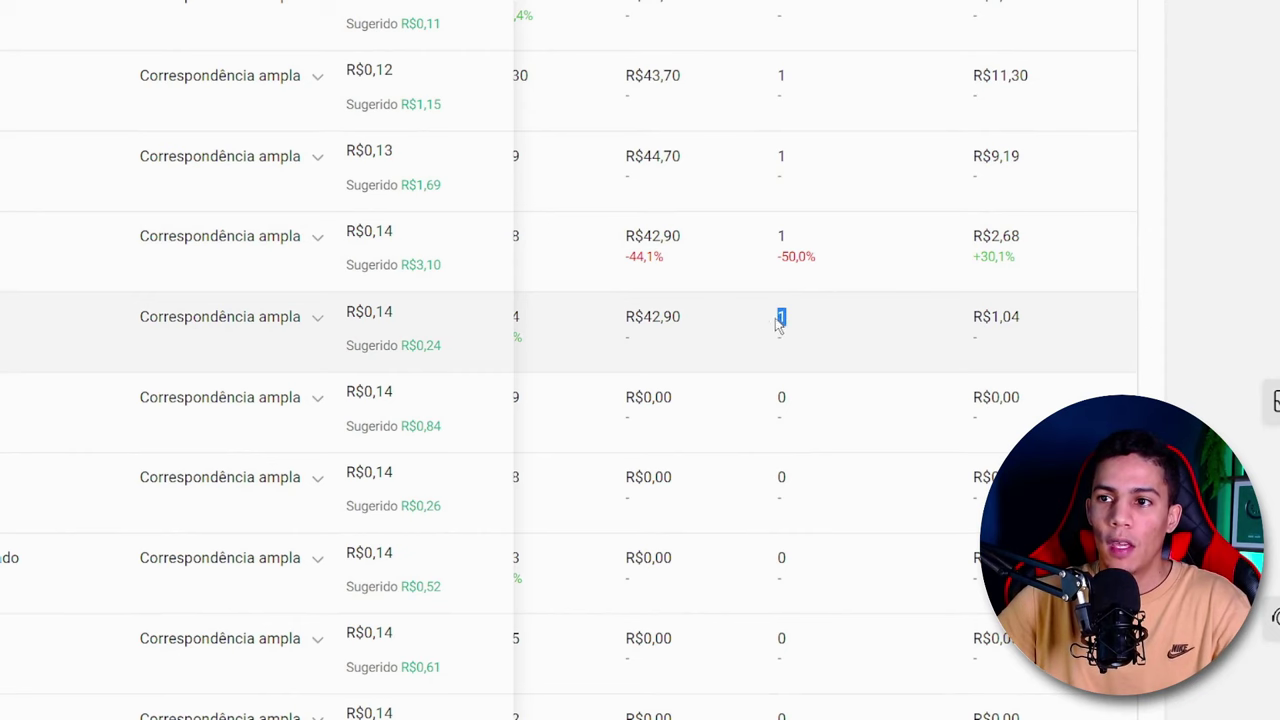
pyautogui.scroll(1, 894, 443)
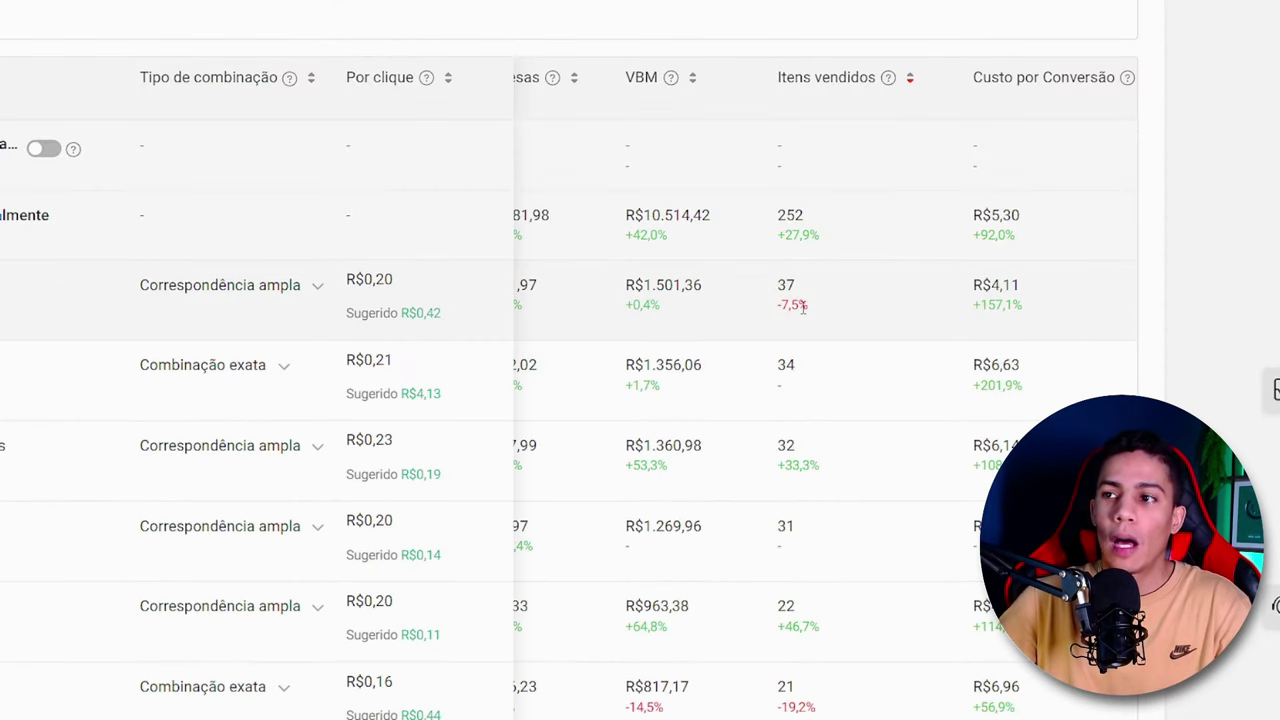
# - Compare the items sold with the cost per conversion for the top-selling keyword
pyautogui.hscroll(3, 803, 310)
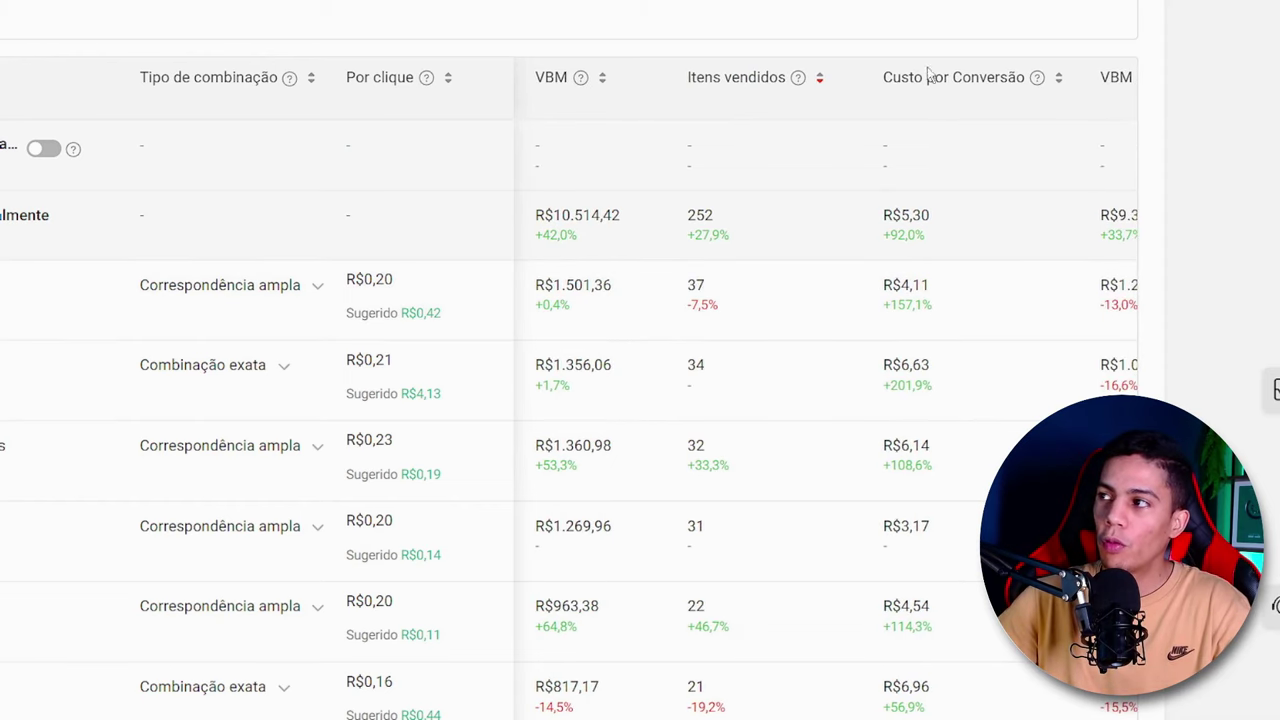
pyautogui.moveTo(765, 77); pyautogui.dragTo(711, 77)
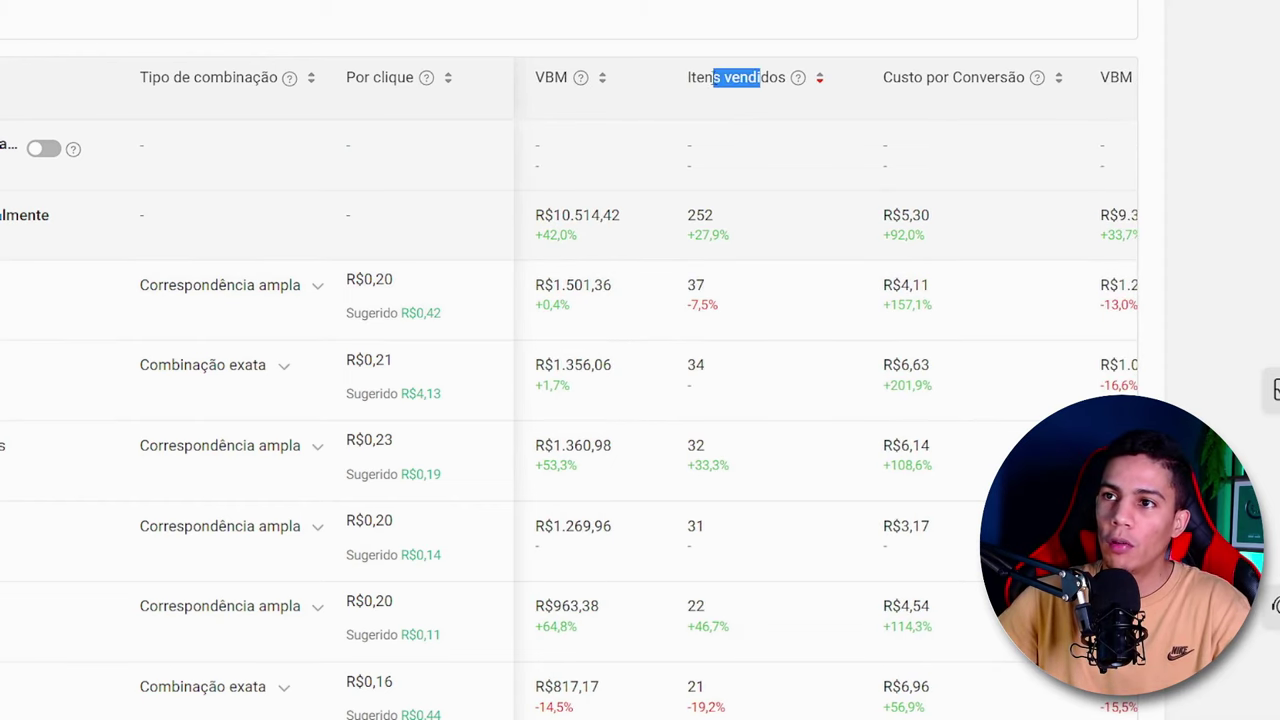
pyautogui.moveTo(1009, 77); pyautogui.dragTo(913, 77)
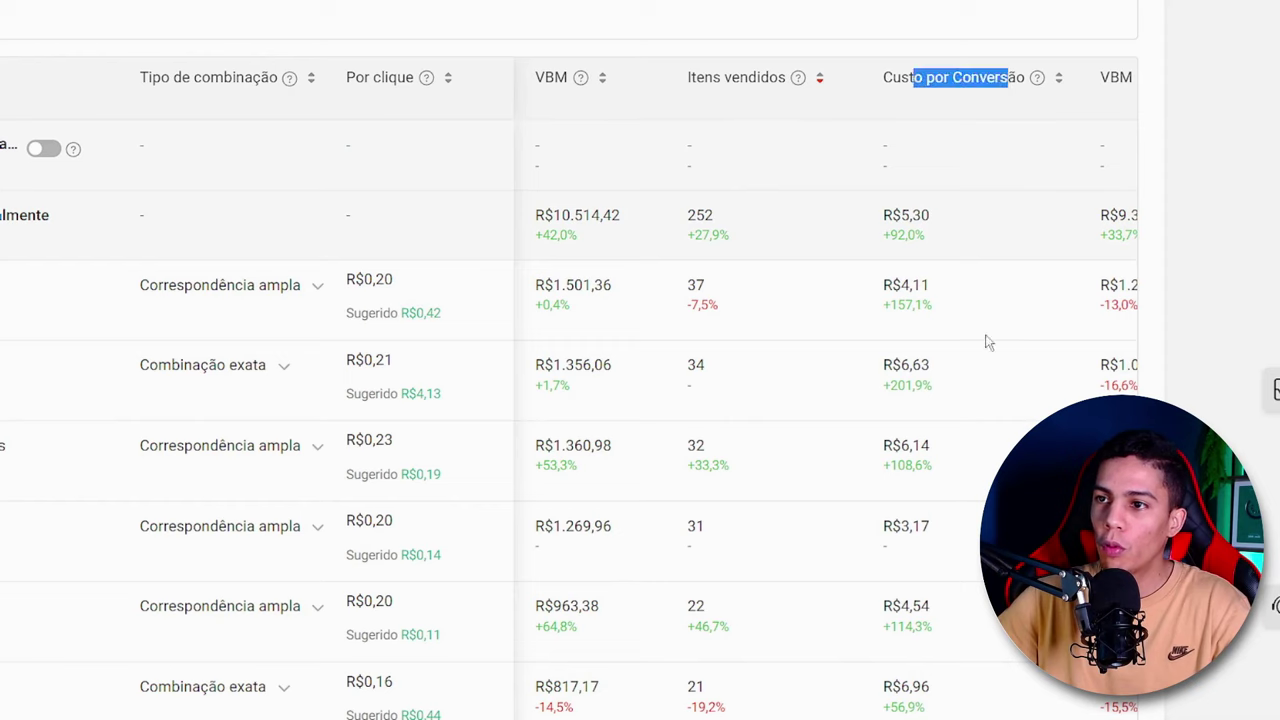
pyautogui.click(950, 300)
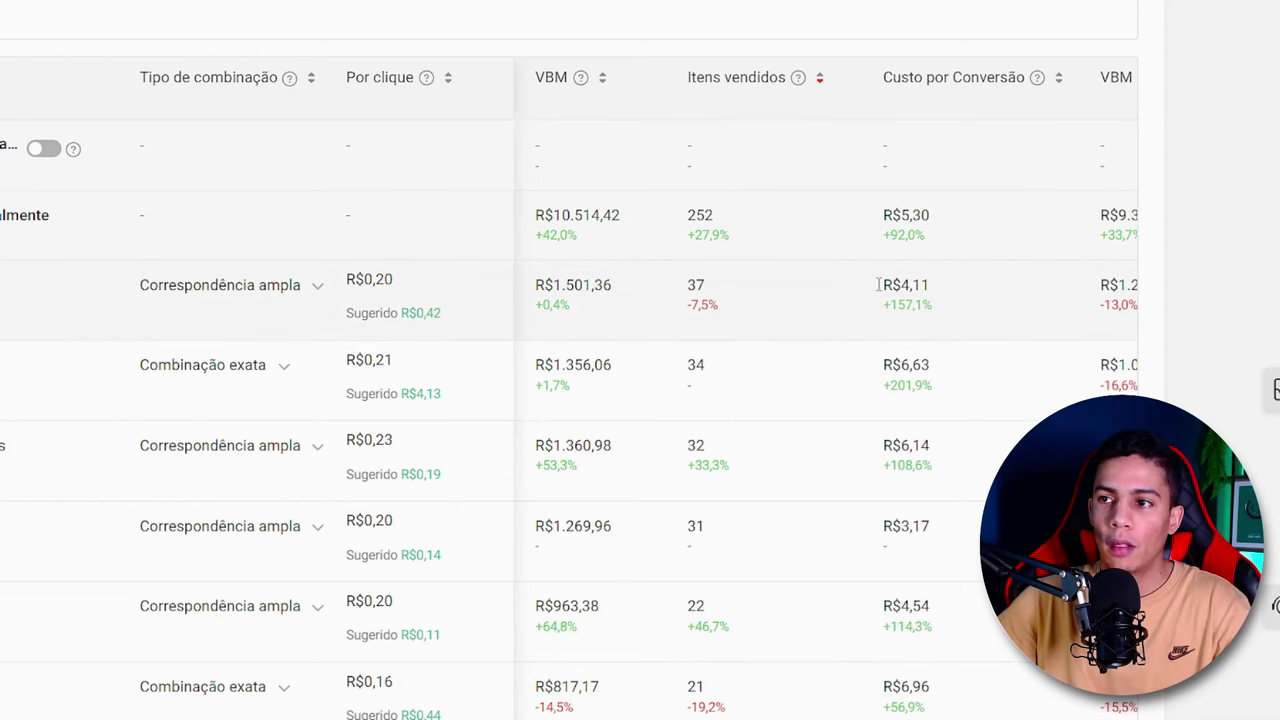
pyautogui.moveTo(955, 286); pyautogui.dragTo(857, 291)
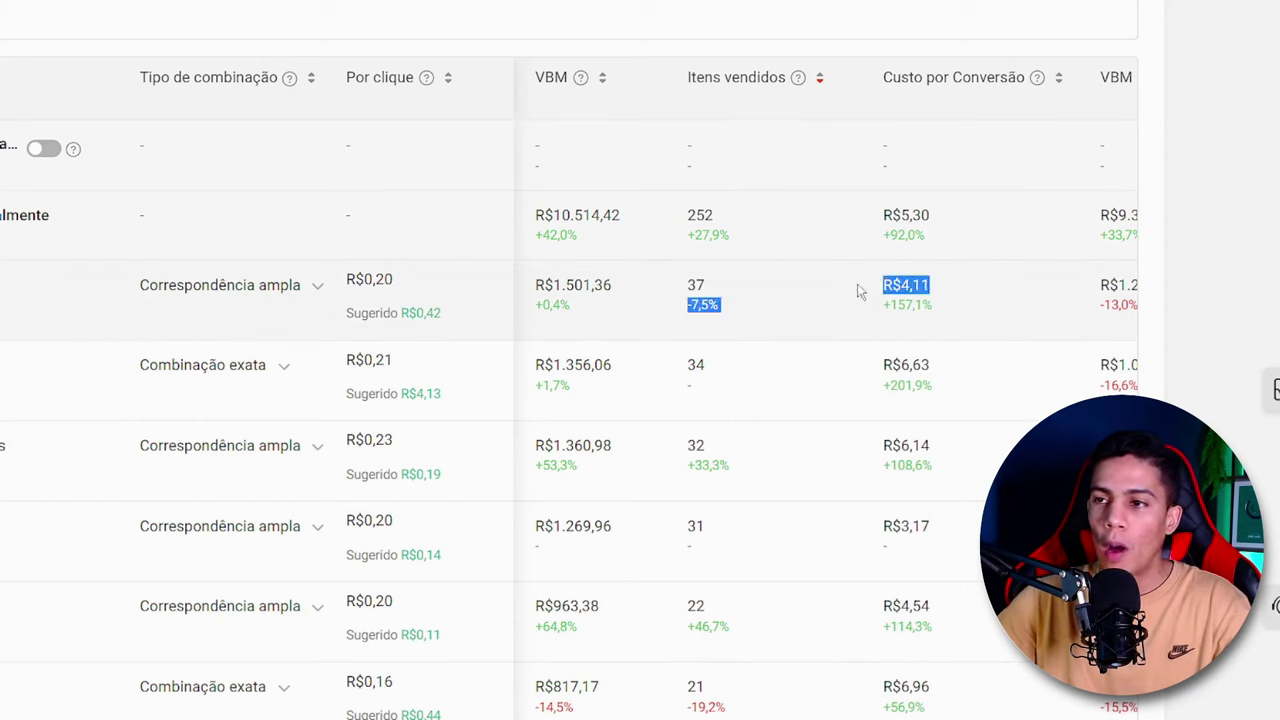
pyautogui.click(668, 285)
pyautogui.doubleClick(695, 283)
pyautogui.click(752, 291)
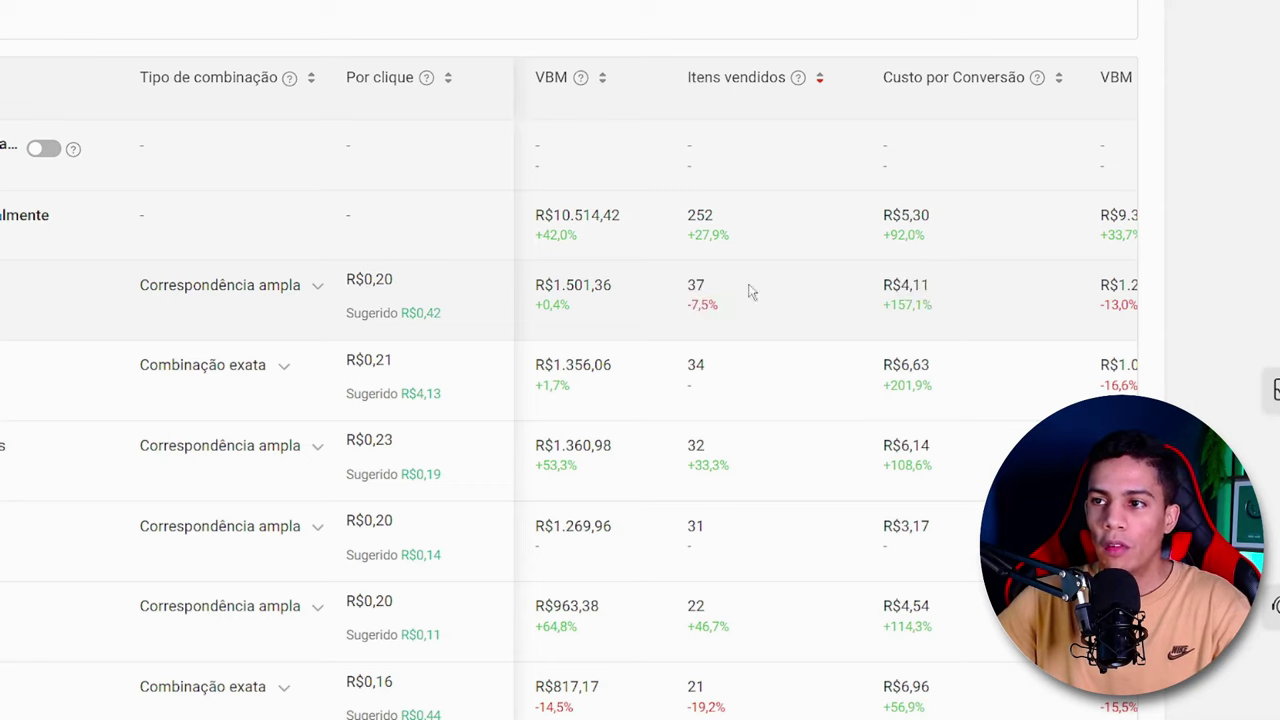
pyautogui.moveTo(933, 283); pyautogui.dragTo(891, 285)
pyautogui.click(738, 358)
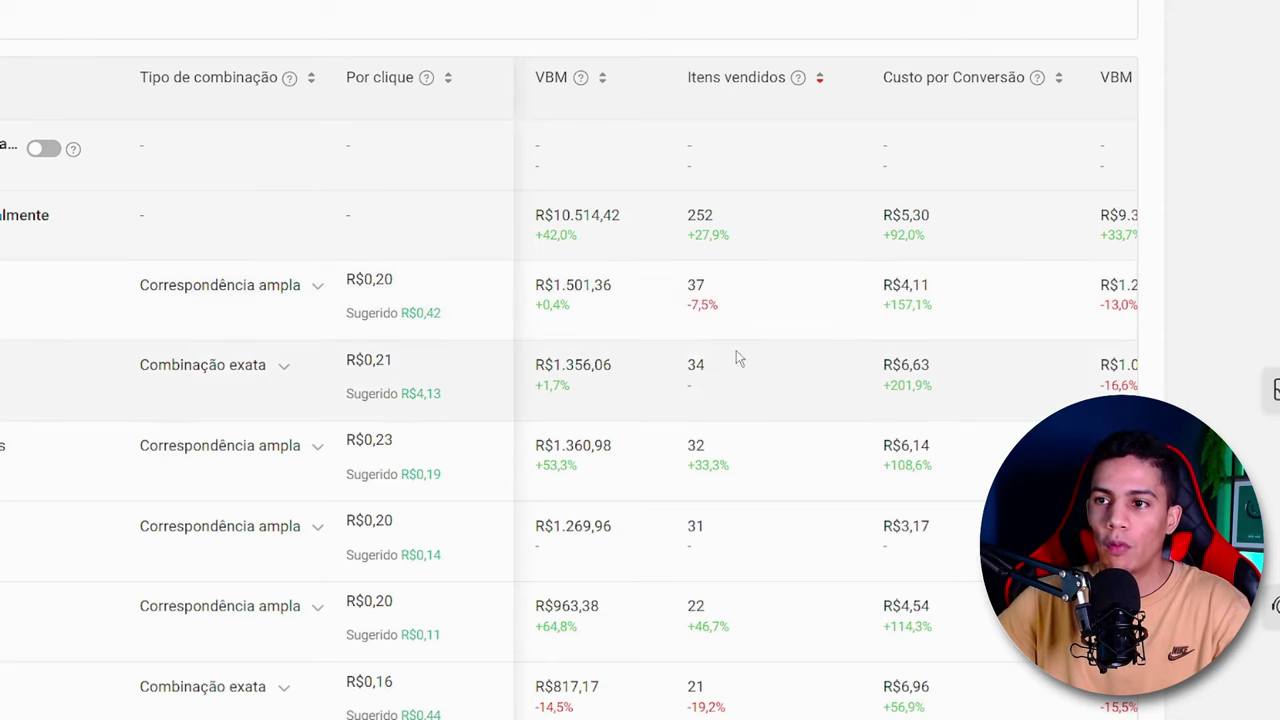
# - Compare the items sold with the cost per conversion for the second, third and fourth best-selling keywords
pyautogui.doubleClick(692, 366)
pyautogui.moveTo(936, 366); pyautogui.dragTo(893, 358)
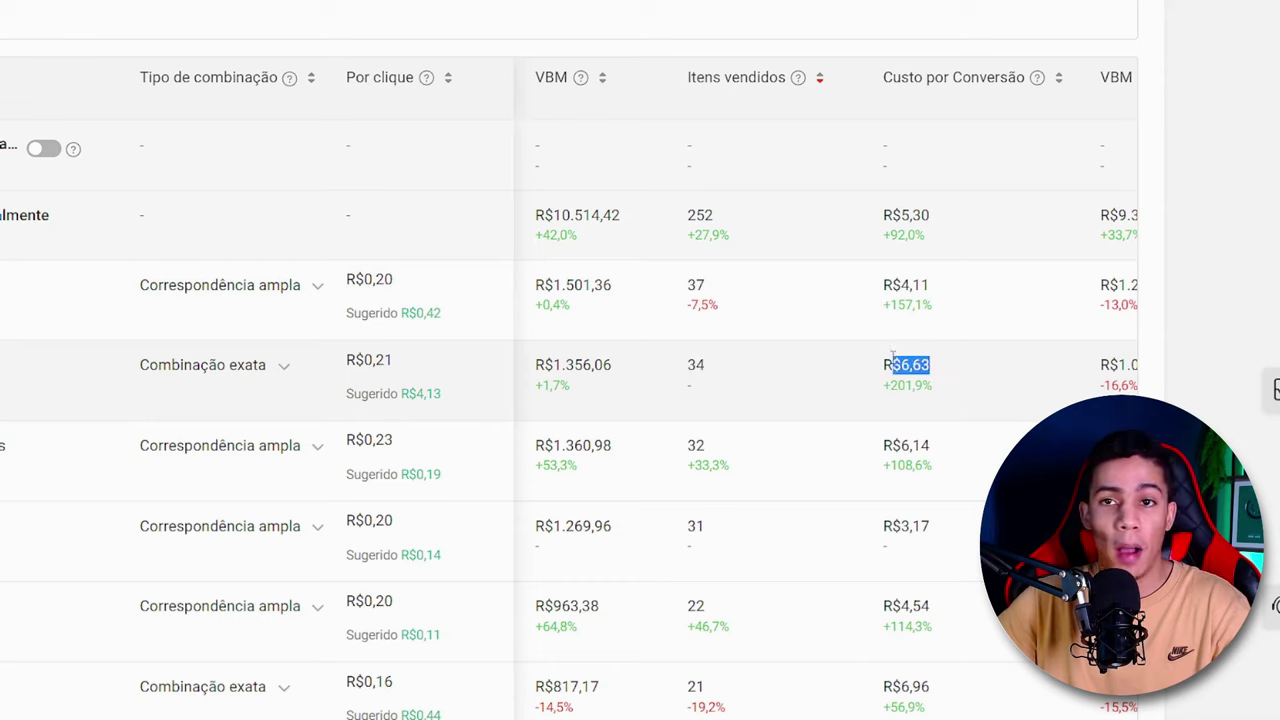
pyautogui.click(705, 440)
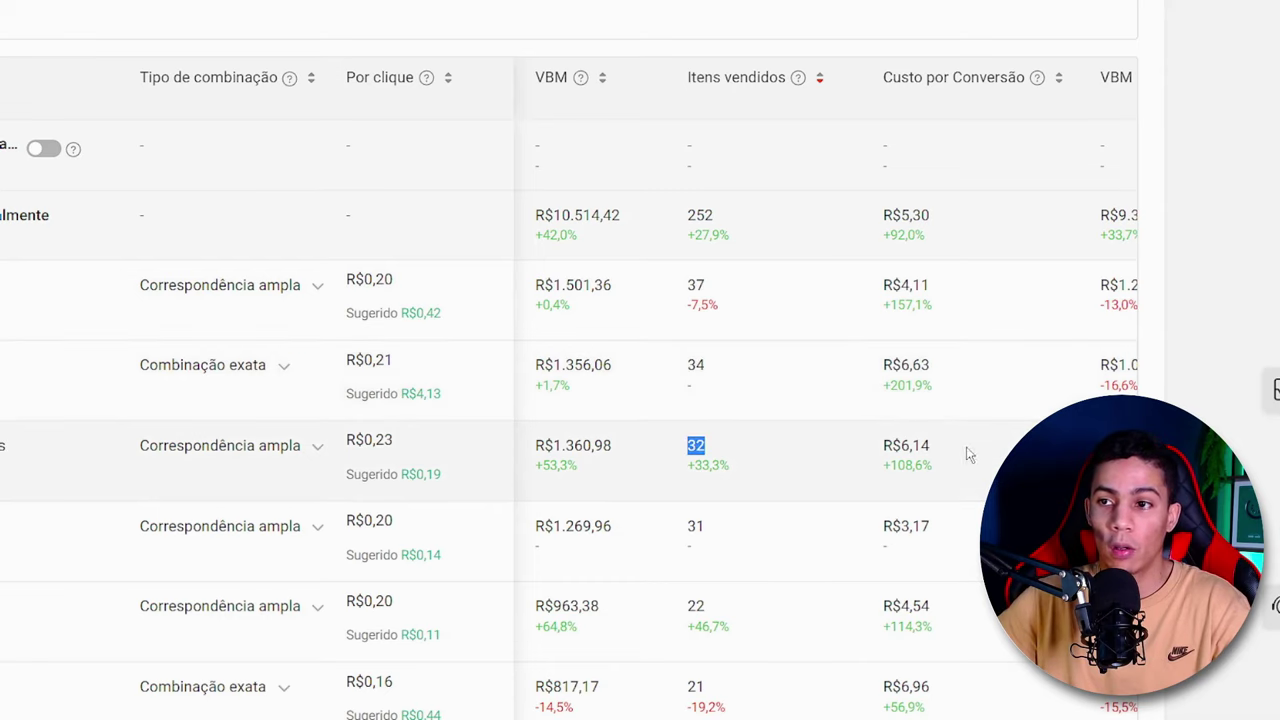
pyautogui.moveTo(955, 450); pyautogui.dragTo(878, 450)
pyautogui.click(697, 526)
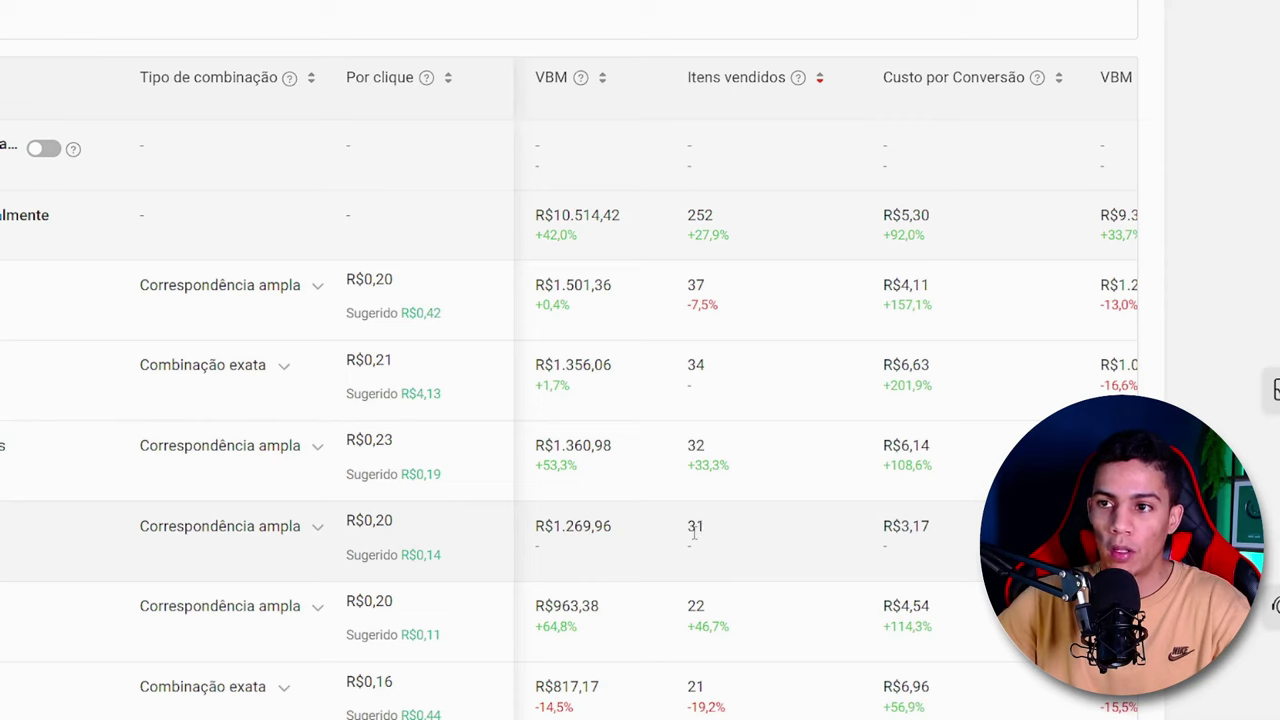
pyautogui.moveTo(968, 527); pyautogui.dragTo(881, 528)
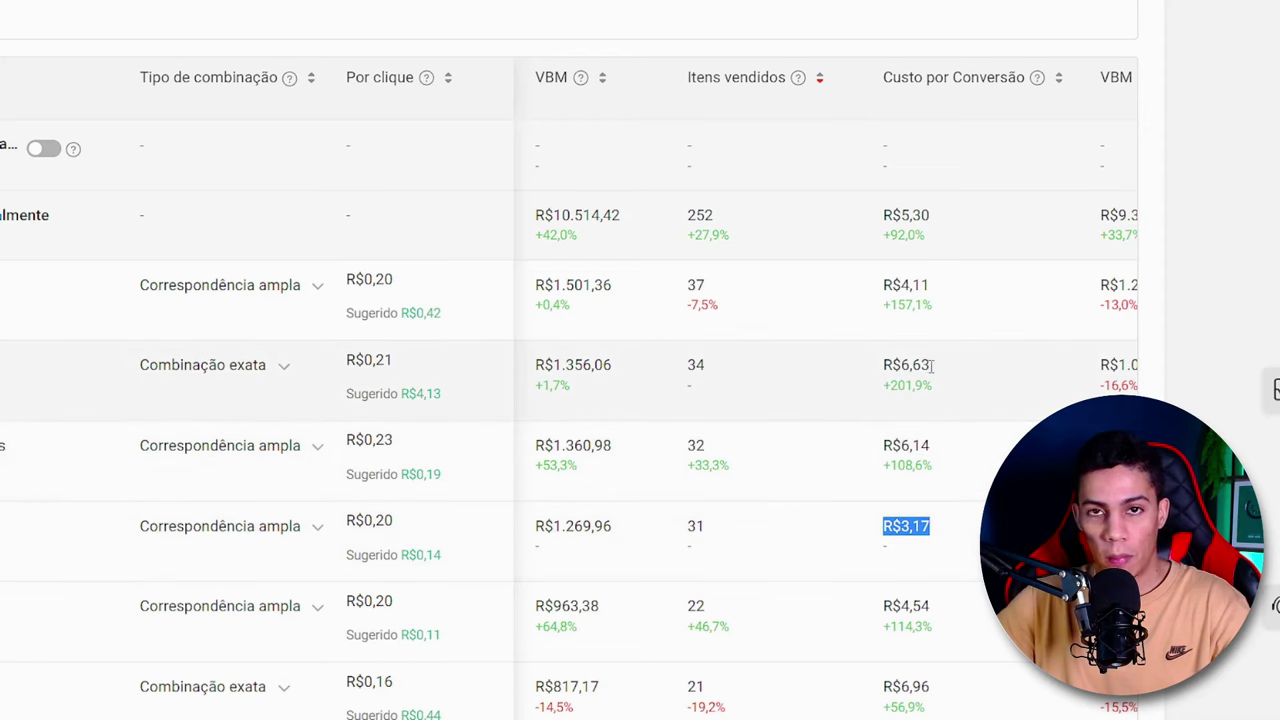
# - Compare the cost per conversion of the second best-selling keyword with that of the fourth
pyautogui.moveTo(932, 366); pyautogui.dragTo(857, 371)
pyautogui.moveTo(946, 522); pyautogui.dragTo(881, 528)
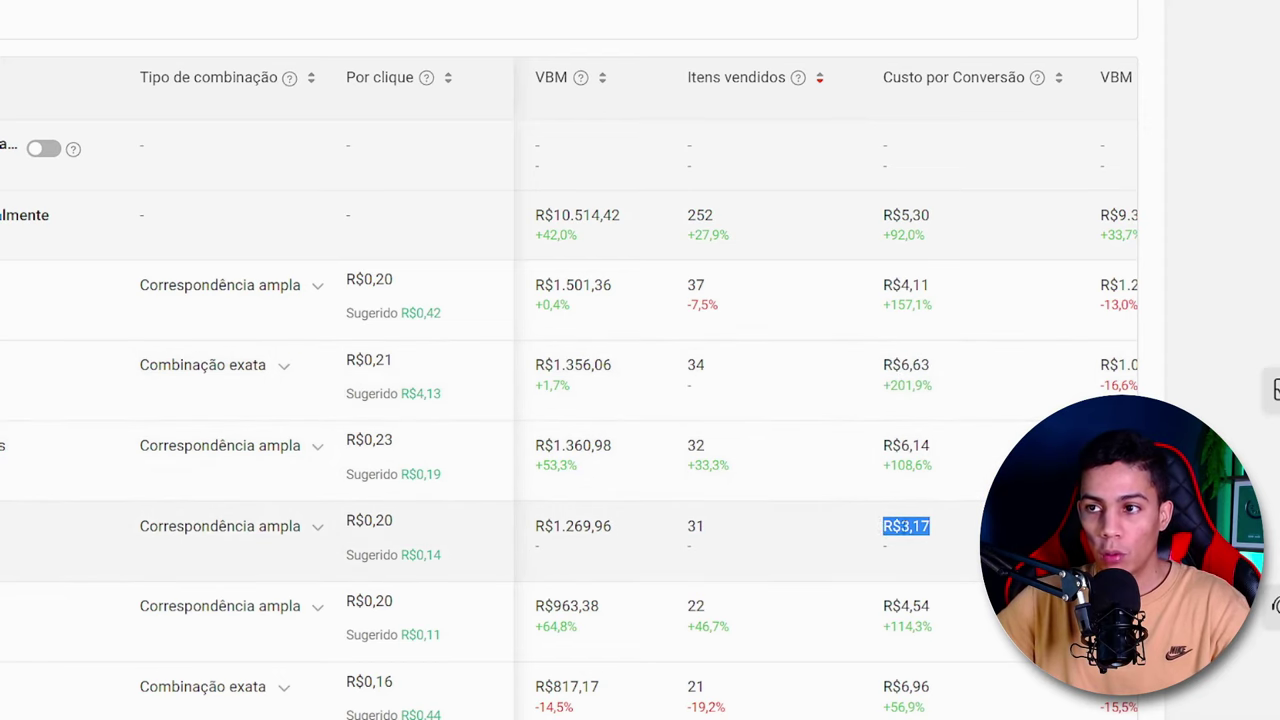
pyautogui.click(924, 531)
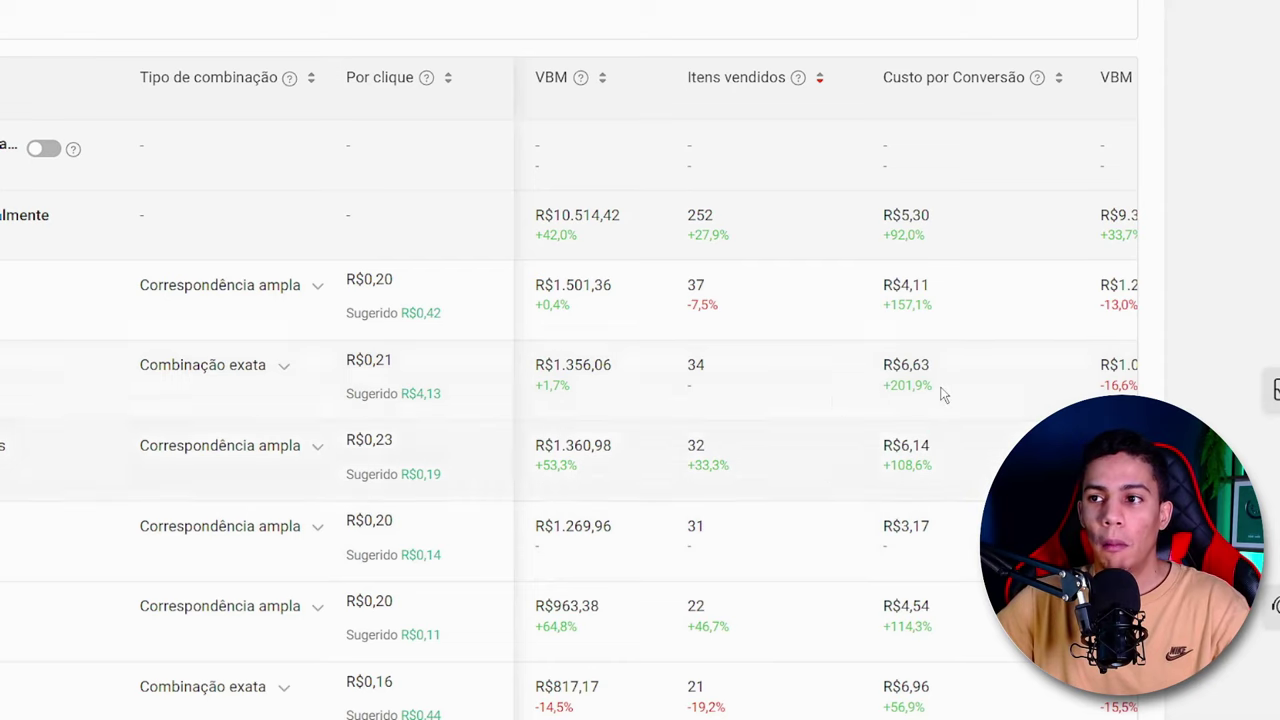
pyautogui.doubleClick(900, 365)
pyautogui.click(906, 384)
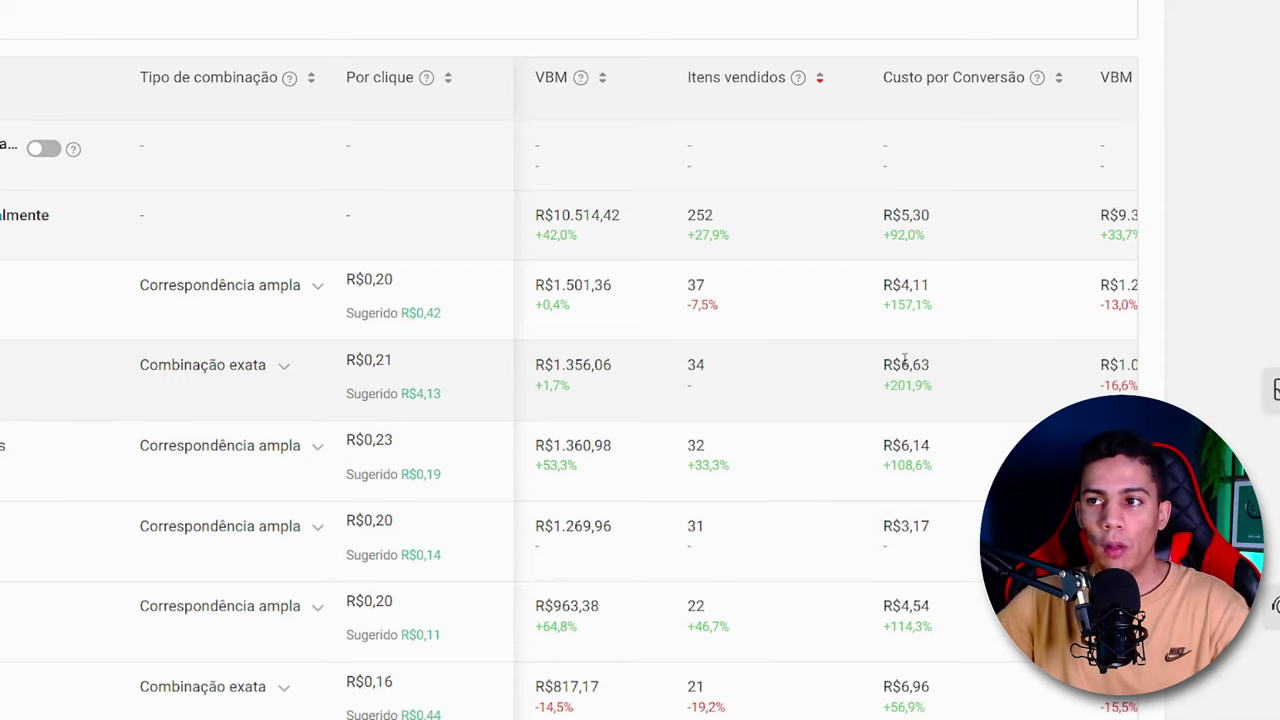
# - Check the ad's overall cost per conversion against the individual costs of the keywords further down the table
pyautogui.moveTo(938, 220); pyautogui.dragTo(879, 224)
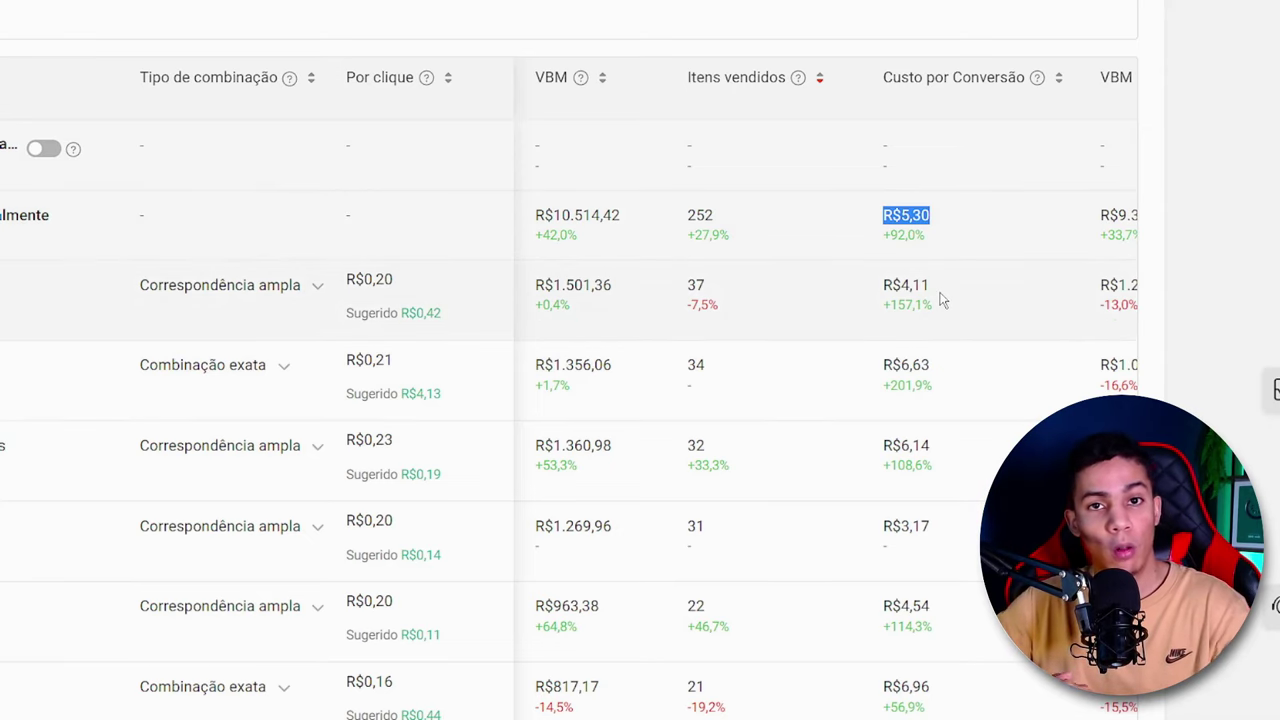
pyautogui.scroll(-5, 941, 300)
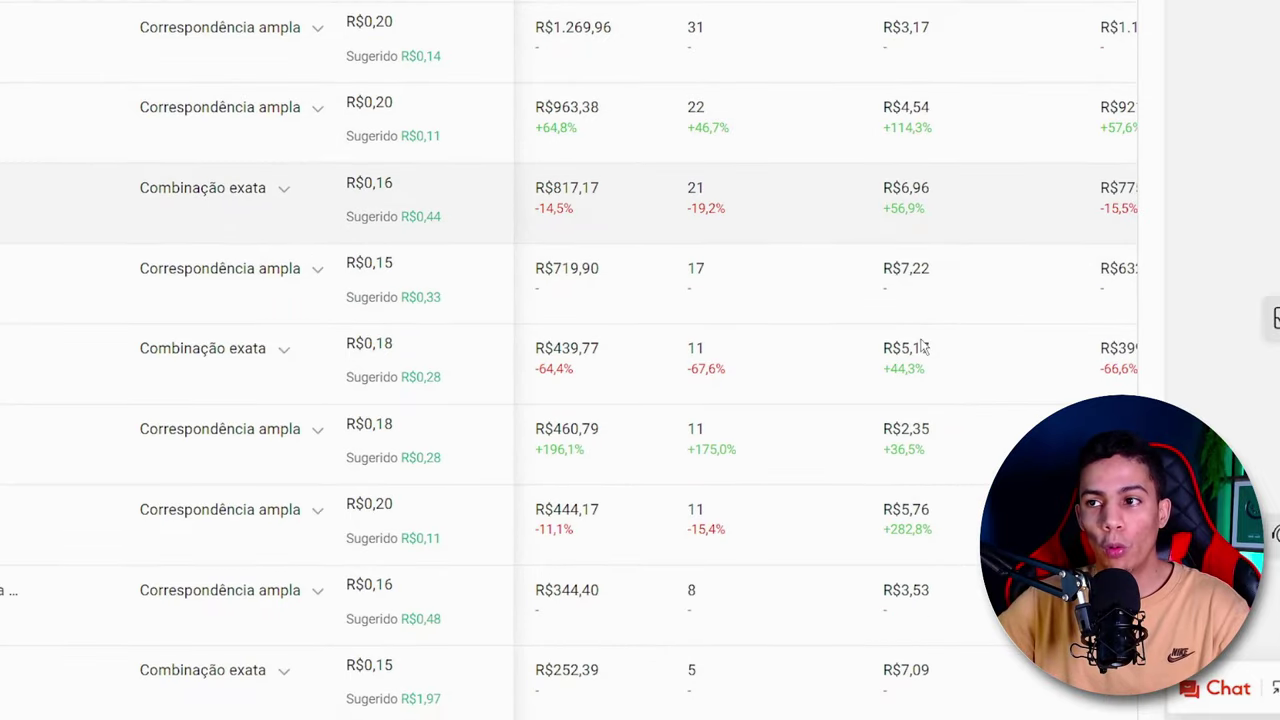
pyautogui.moveTo(932, 268); pyautogui.dragTo(892, 268)
pyautogui.moveTo(938, 340); pyautogui.dragTo(883, 348)
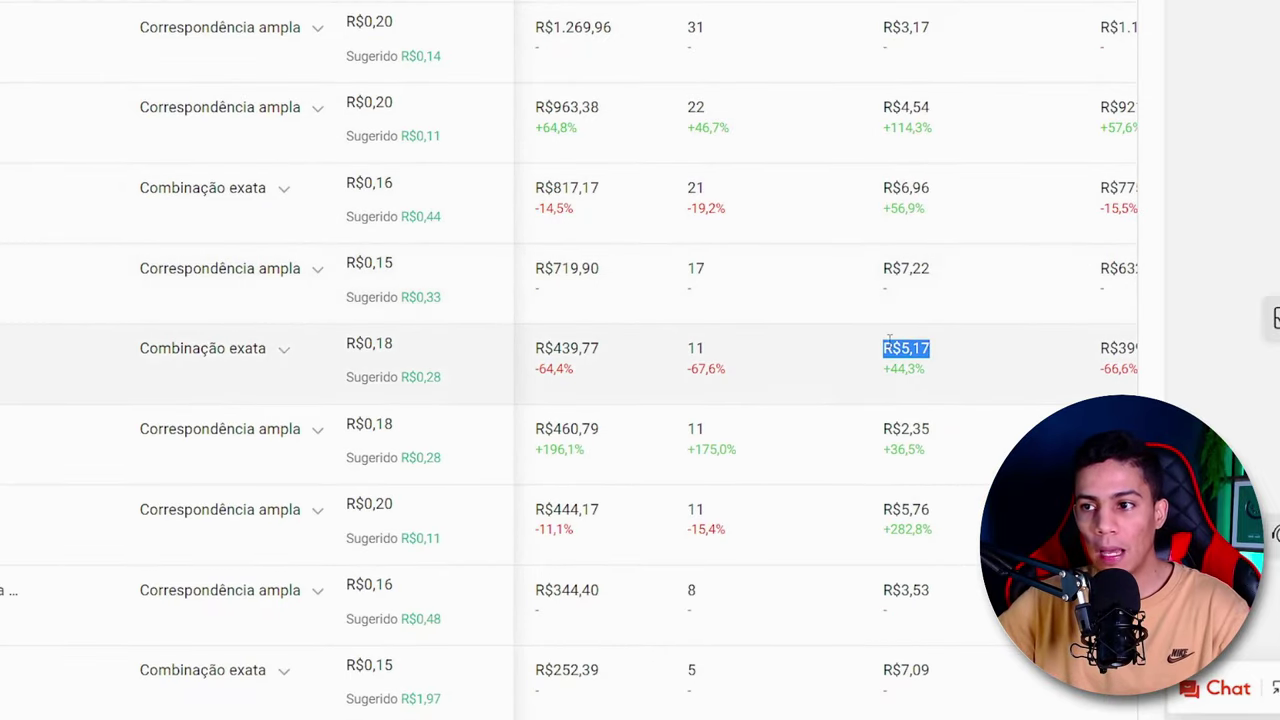
# - Check the cost per conversion of the lower-selling keywords, focusing on the one with the R$0,12 bid
pyautogui.scroll(-4, 892, 370)
pyautogui.scroll(-2, 893, 378)
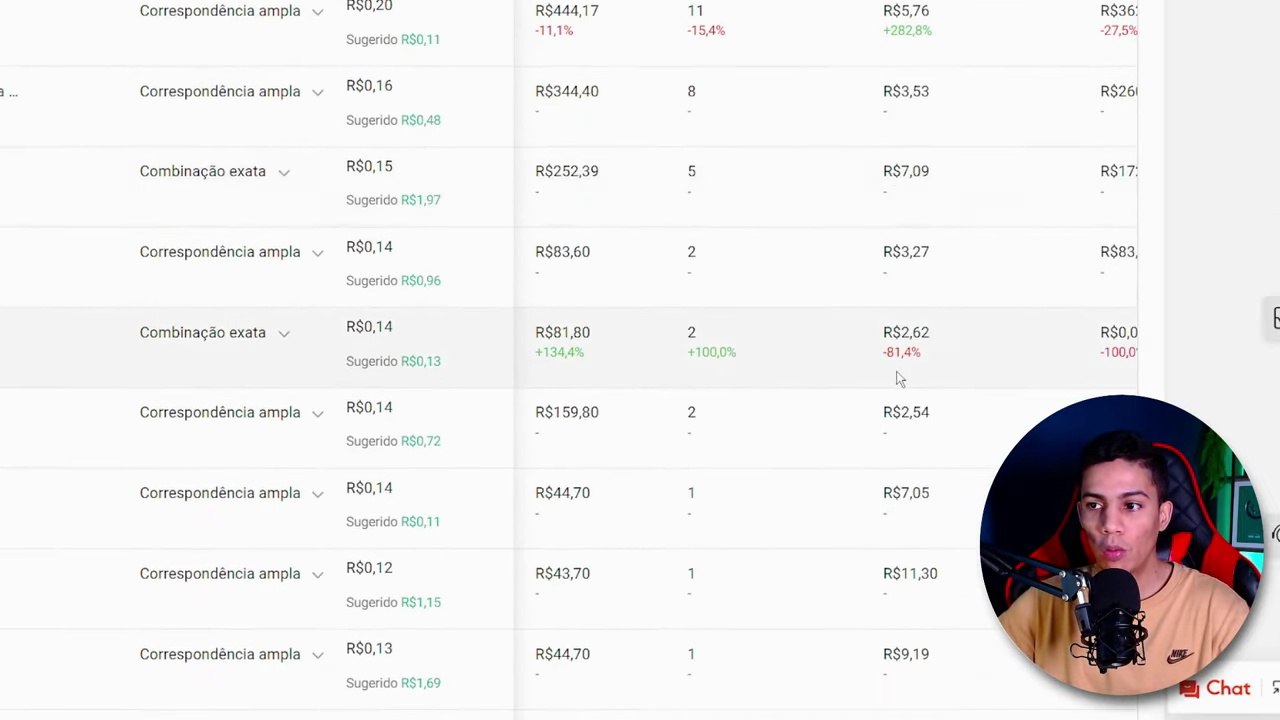
pyautogui.scroll(-1, 920, 550)
pyautogui.scroll(-2, 913, 538)
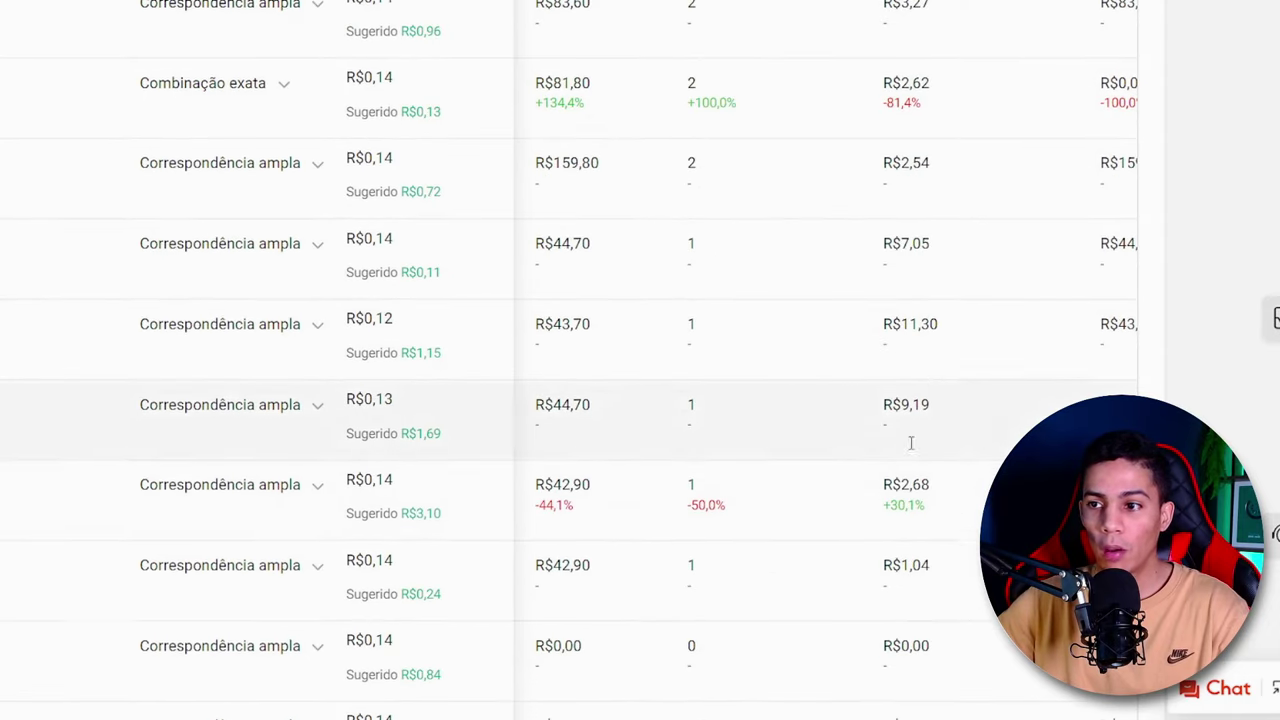
pyautogui.moveTo(935, 322); pyautogui.dragTo(892, 324)
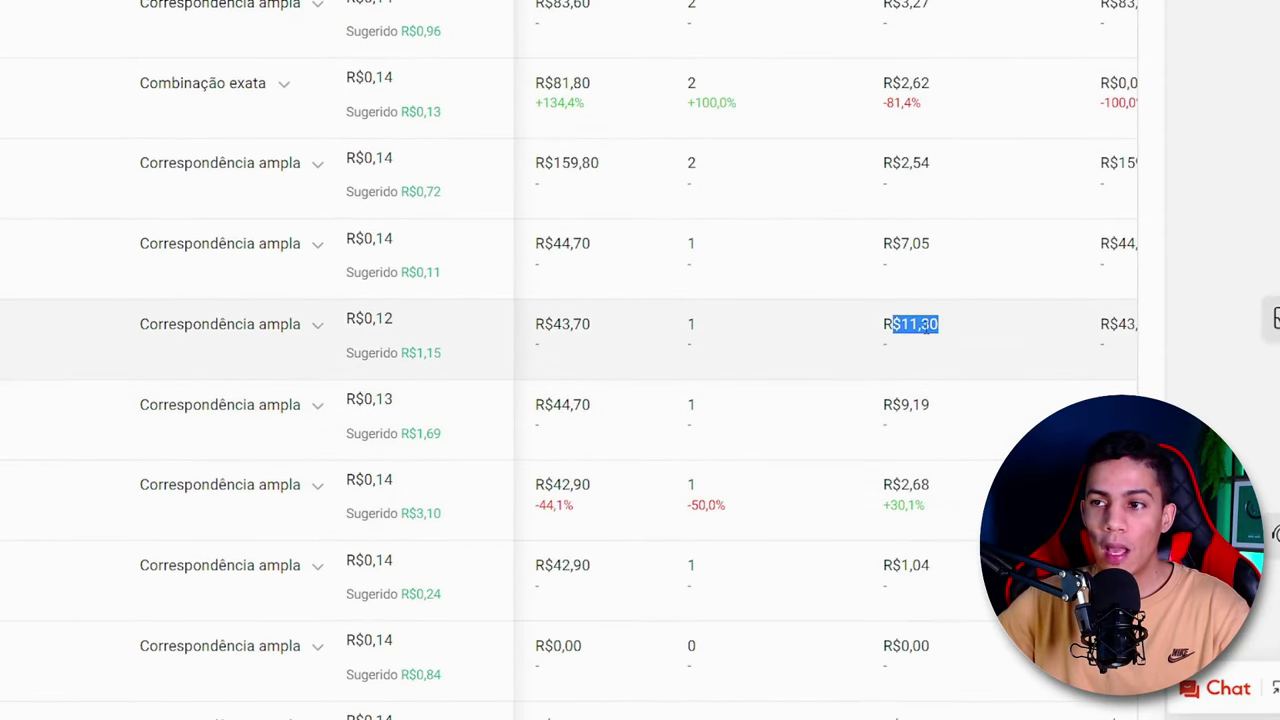
pyautogui.click(925, 328)
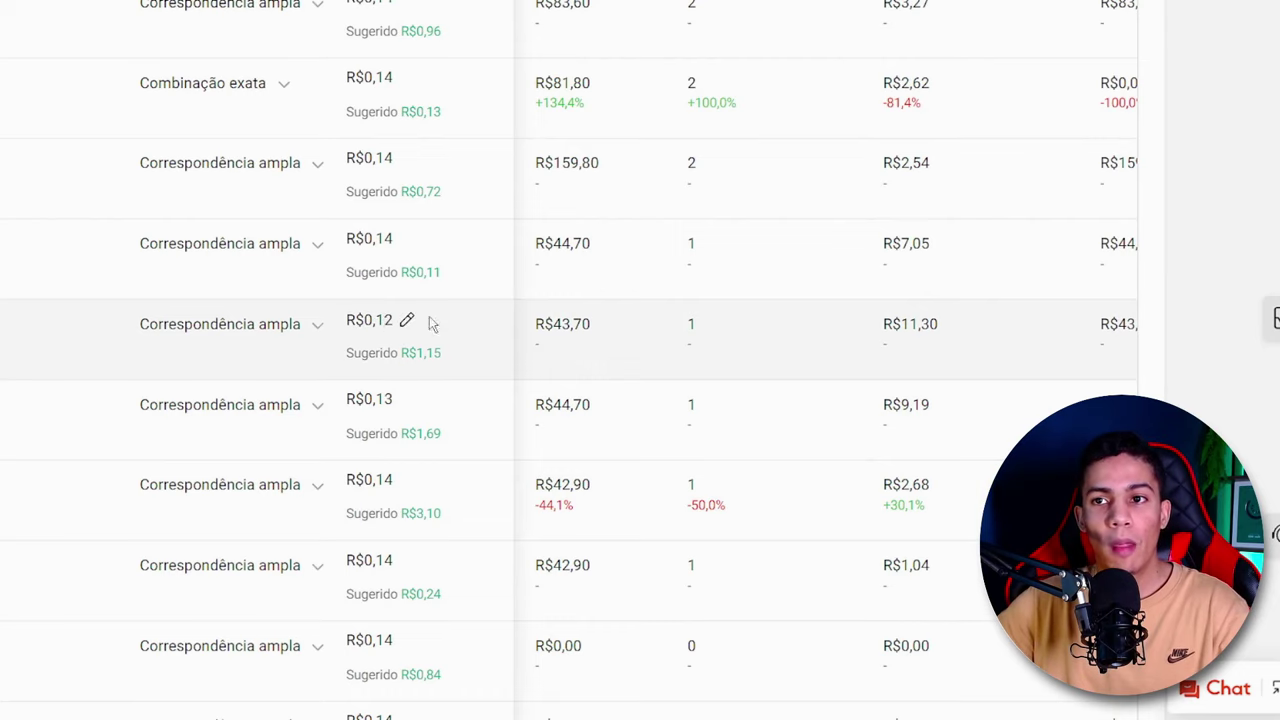
pyautogui.moveTo(945, 334); pyautogui.dragTo(883, 333)
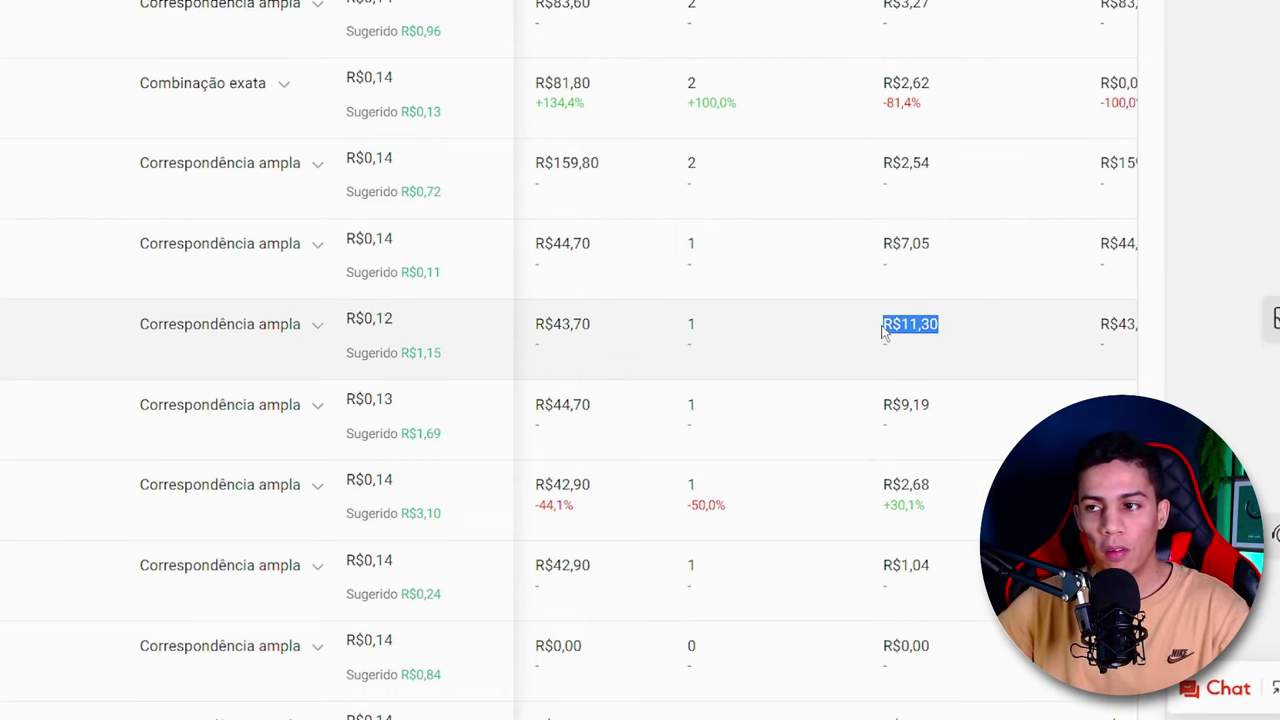
# - Check the cost per conversion of the last keyword in the table that has a sale
pyautogui.scroll(-2, 883, 333)
pyautogui.moveTo(938, 410); pyautogui.dragTo(737, 403)
pyautogui.click(843, 403)
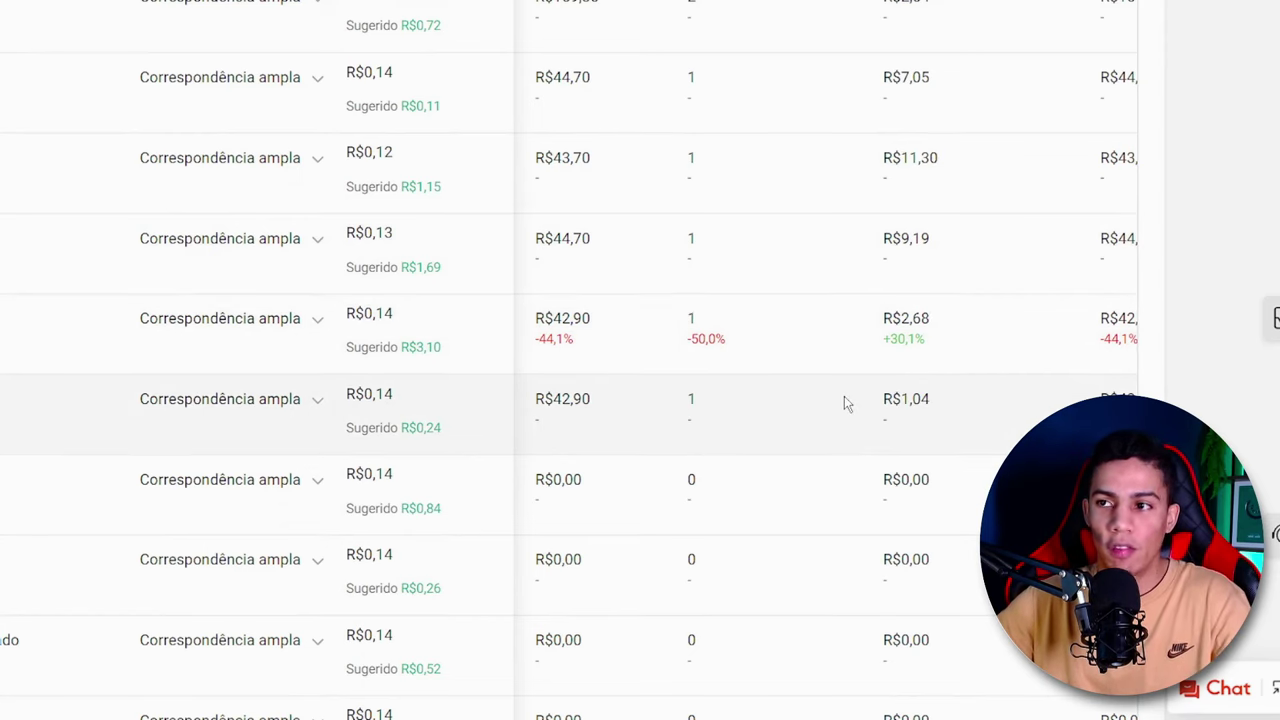
pyautogui.scroll(1, 799, 408)
pyautogui.scroll(-1, 799, 408)
pyautogui.moveTo(940, 408); pyautogui.dragTo(882, 402)
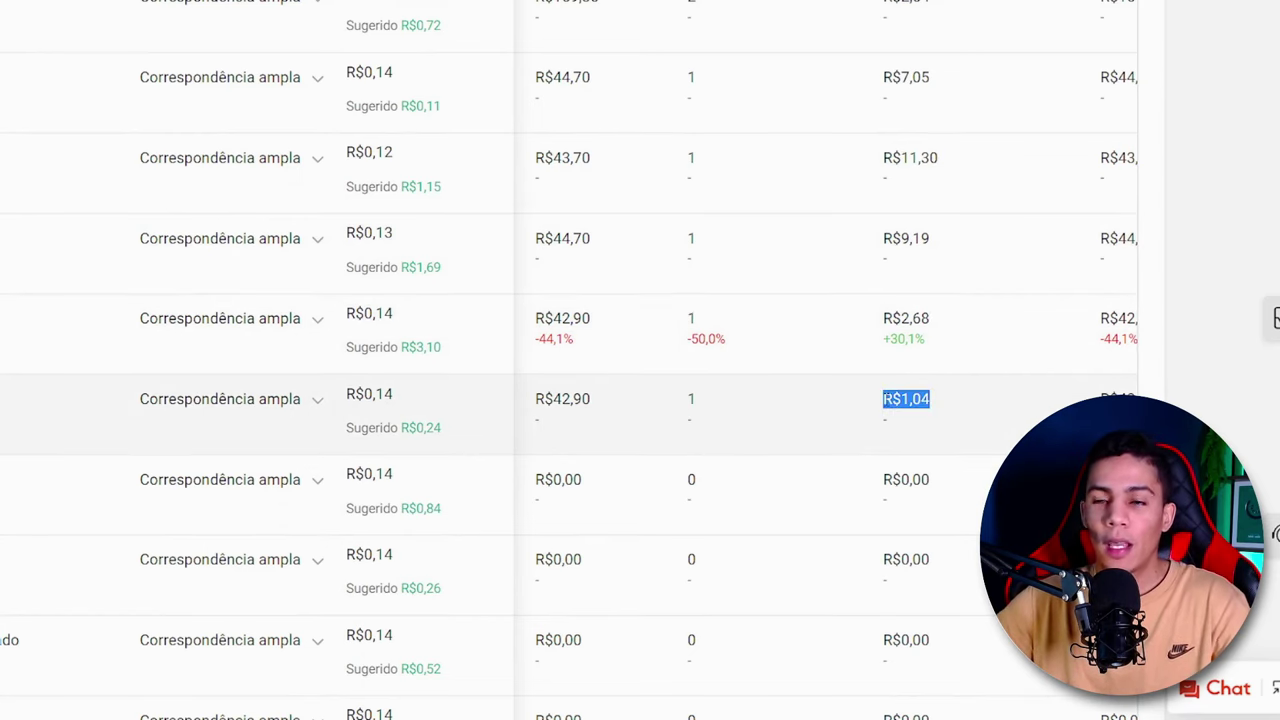
# - Set the per-click bid of the last keyword with a sale to R$ 0.16 and save it
pyautogui.moveTo(406, 396)
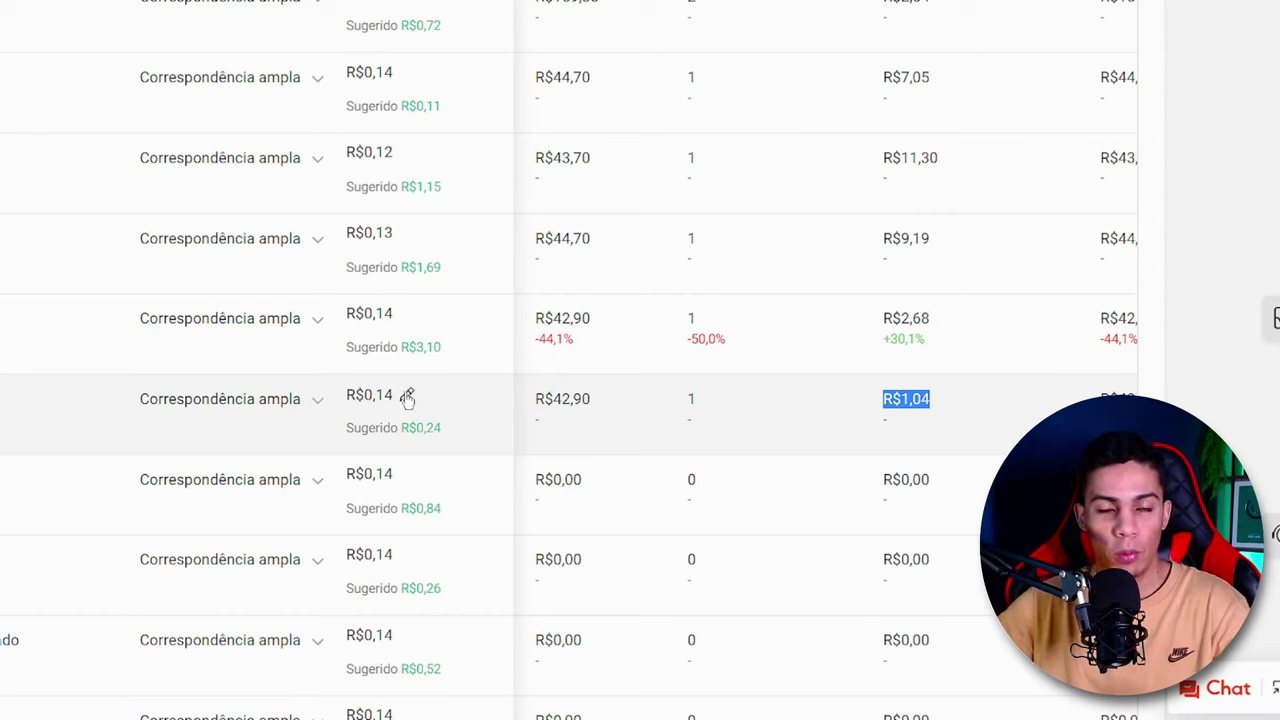
pyautogui.click(406, 396)
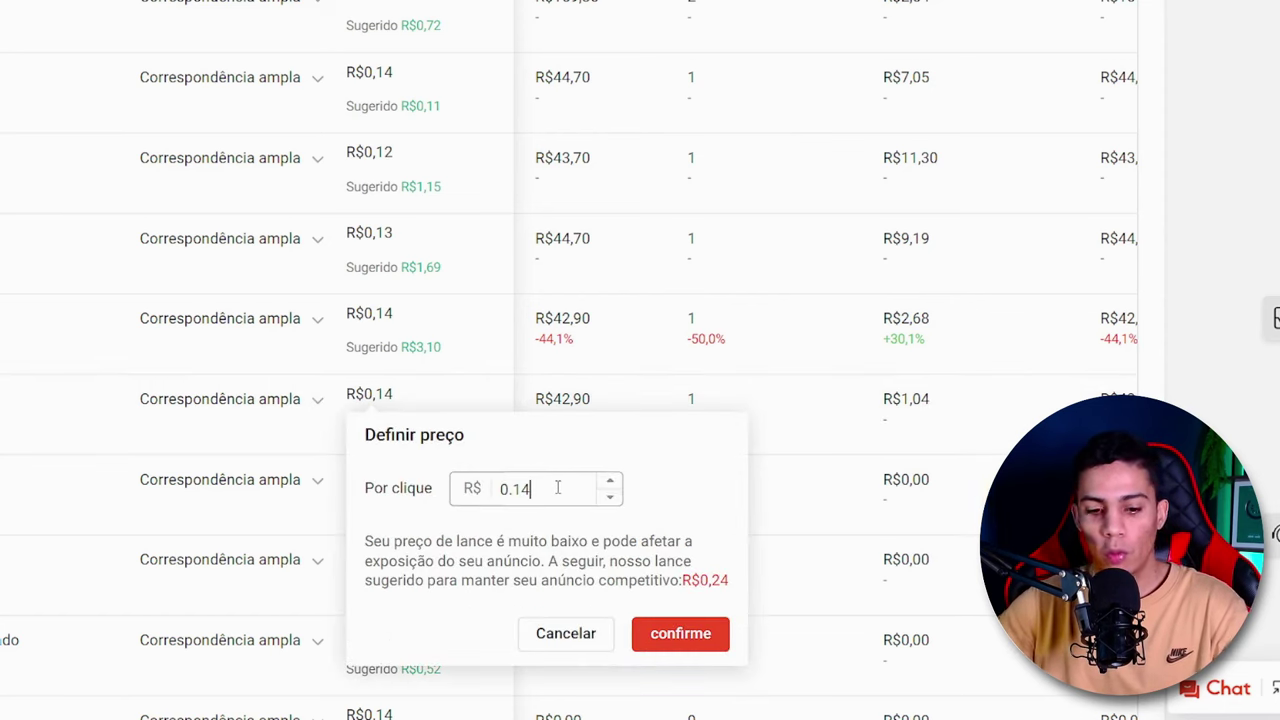
pyautogui.press('BackSpace')
pyautogui.write('1')
pyautogui.click(610, 482)
pyautogui.click(610, 482)
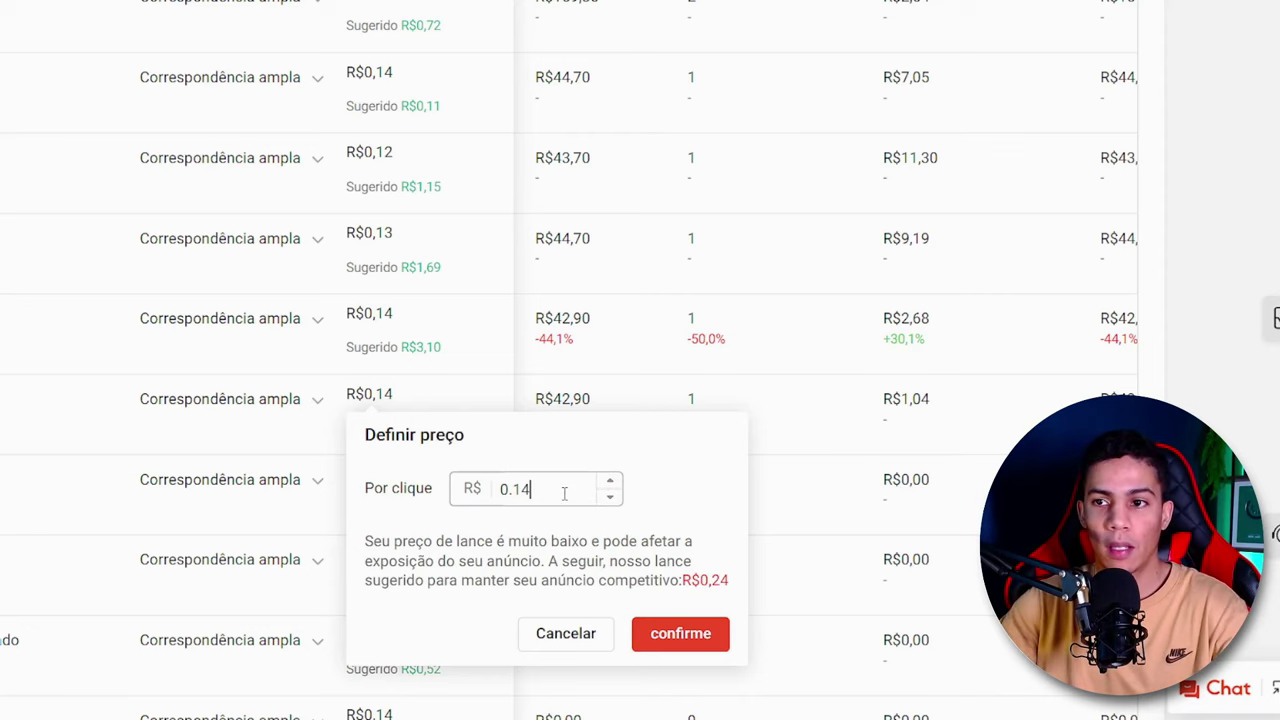
pyautogui.click(610, 482)
pyautogui.click(610, 482)
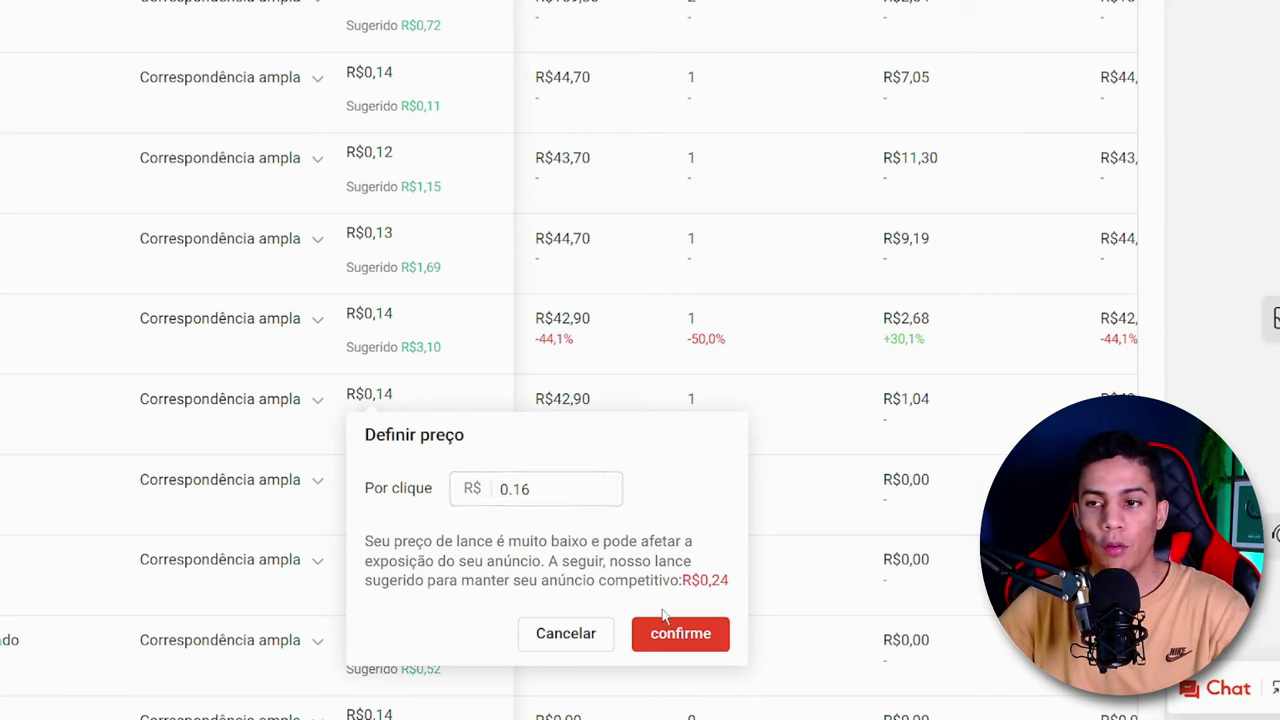
pyautogui.click(685, 634)
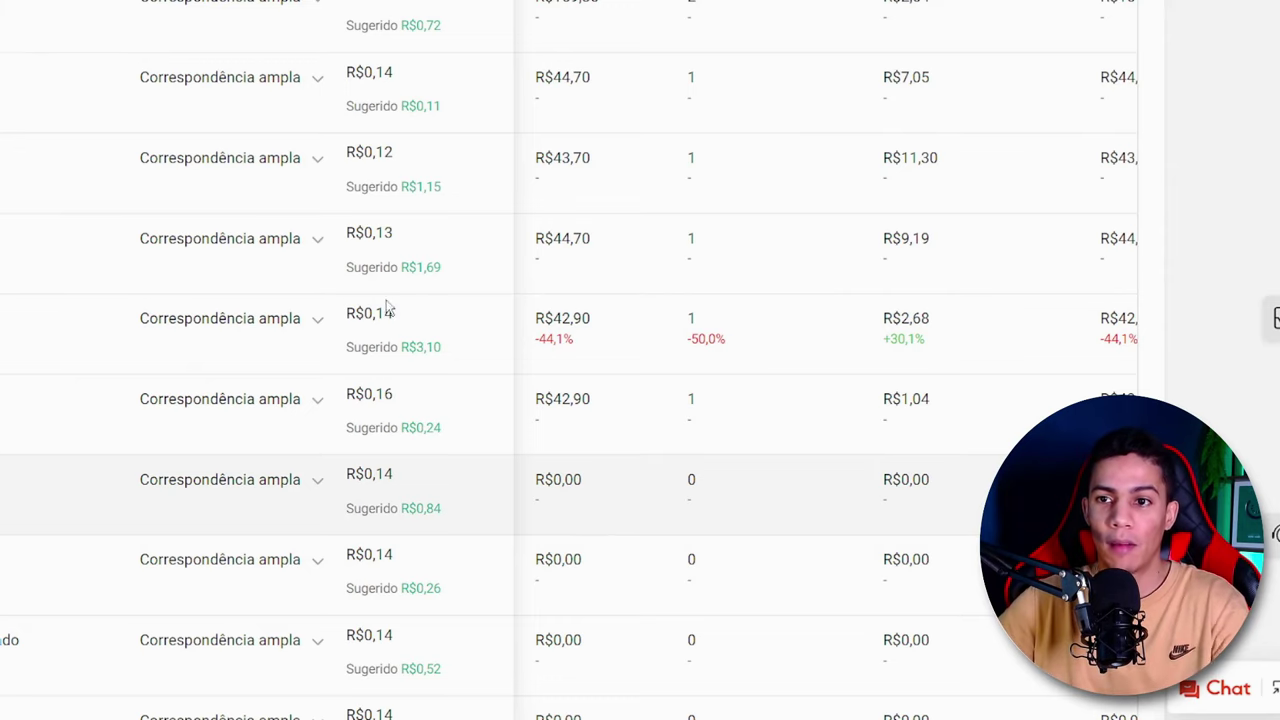
# - Recheck the cost per conversion of the keyword with the newly set R$0,16 bid and R$0,24 suggestion
pyautogui.moveTo(385, 476)
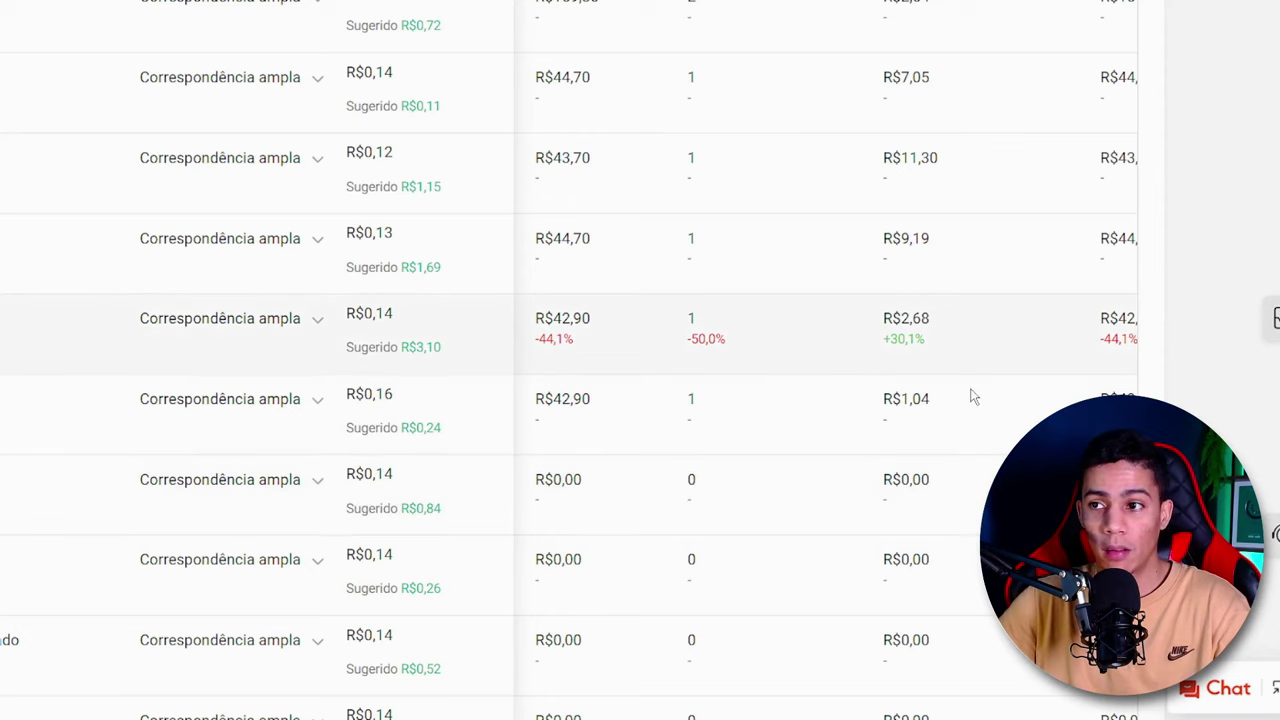
pyautogui.moveTo(931, 399); pyautogui.dragTo(901, 399)
pyautogui.click(906, 400)
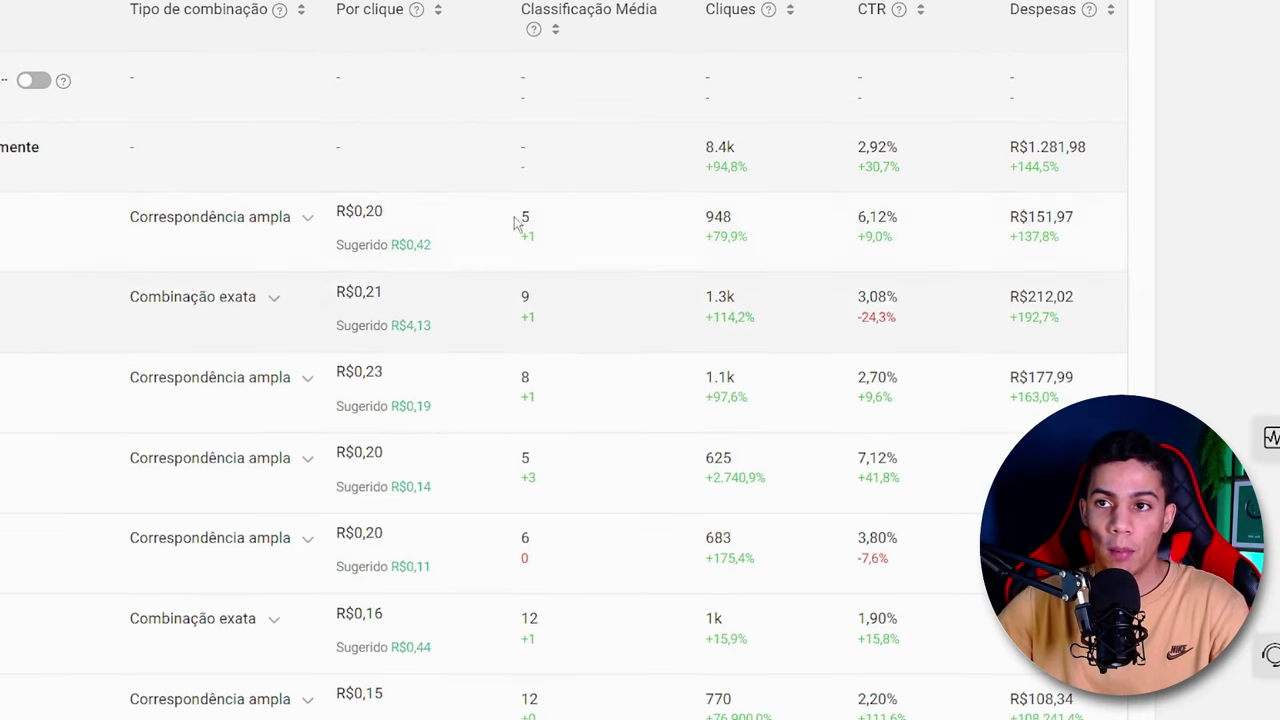
# - Read the average ranking of each of the first five keywords in the table
pyautogui.doubleClick(530, 215)
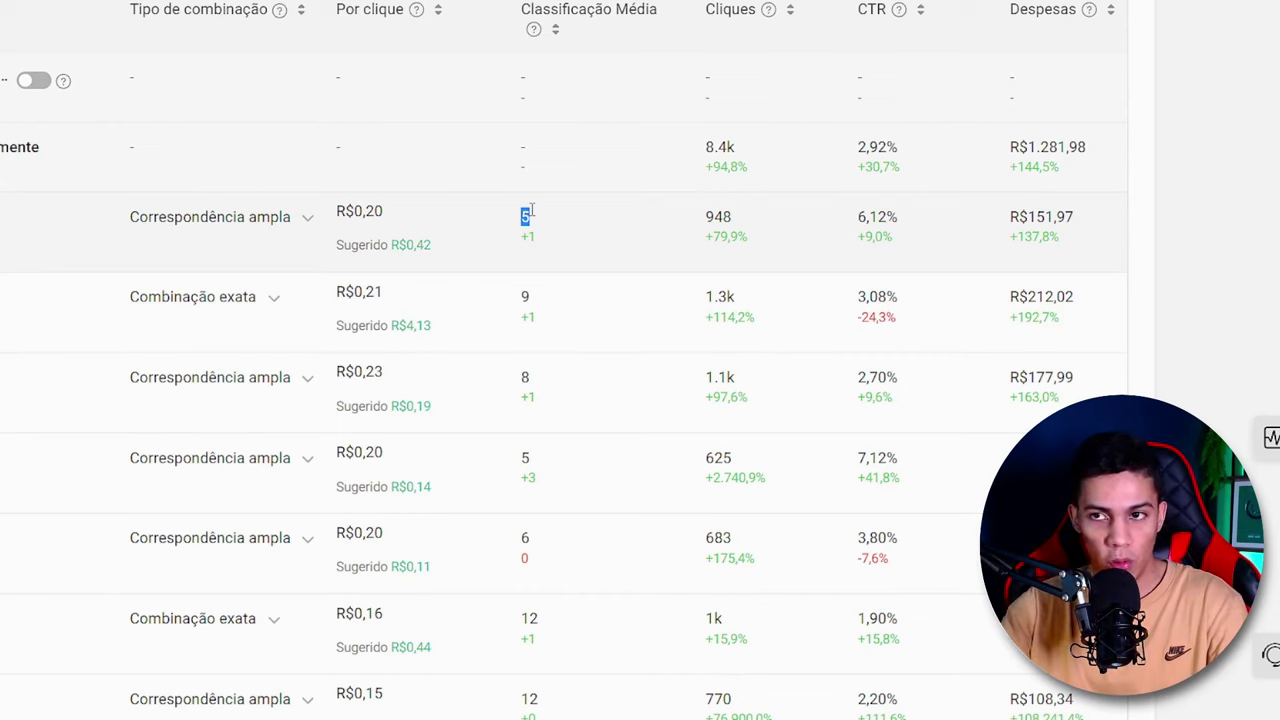
pyautogui.click(531, 211)
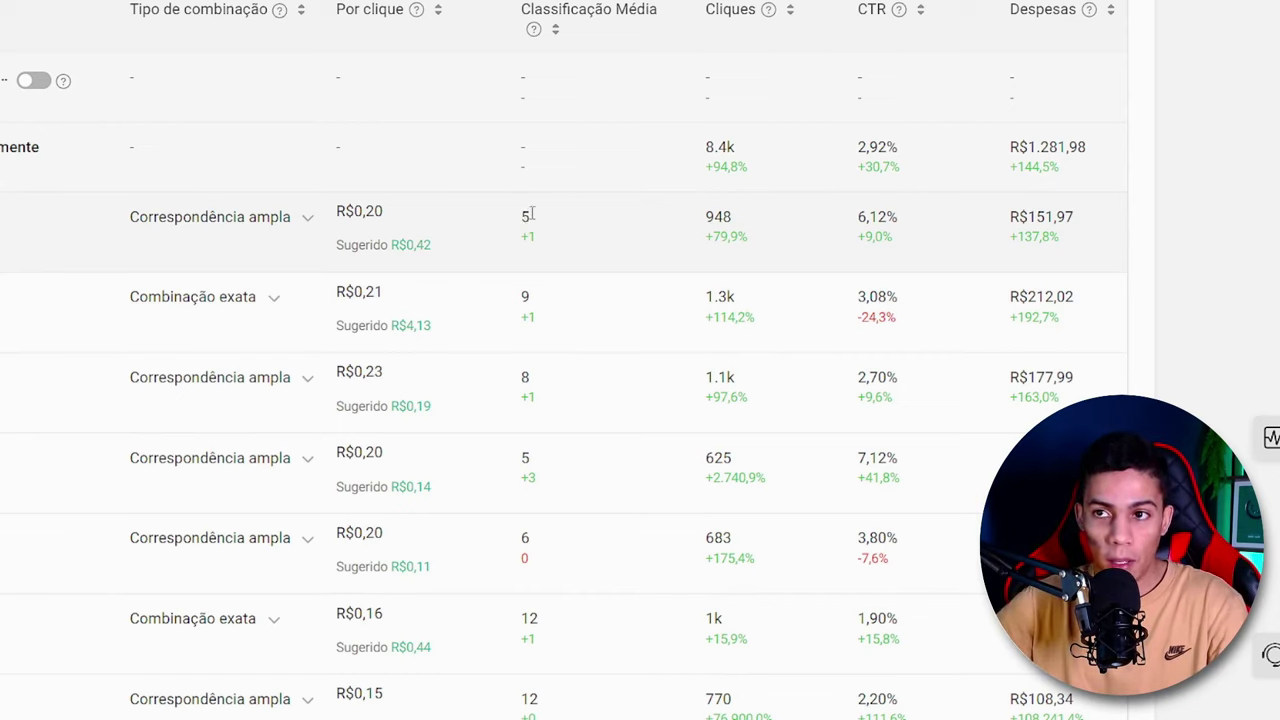
pyautogui.doubleClick(531, 213)
pyautogui.click(524, 296)
pyautogui.doubleClick(524, 297)
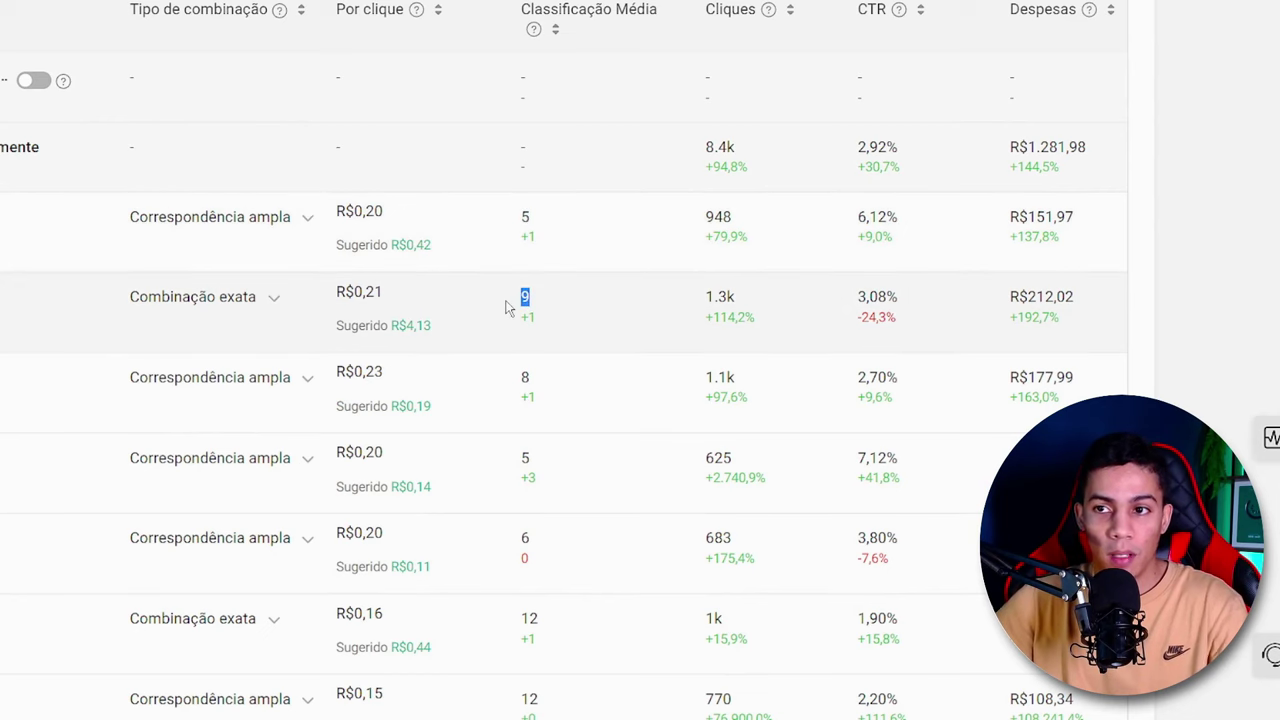
pyautogui.doubleClick(525, 378)
pyautogui.click(534, 457)
pyautogui.scroll(-1, 525, 440)
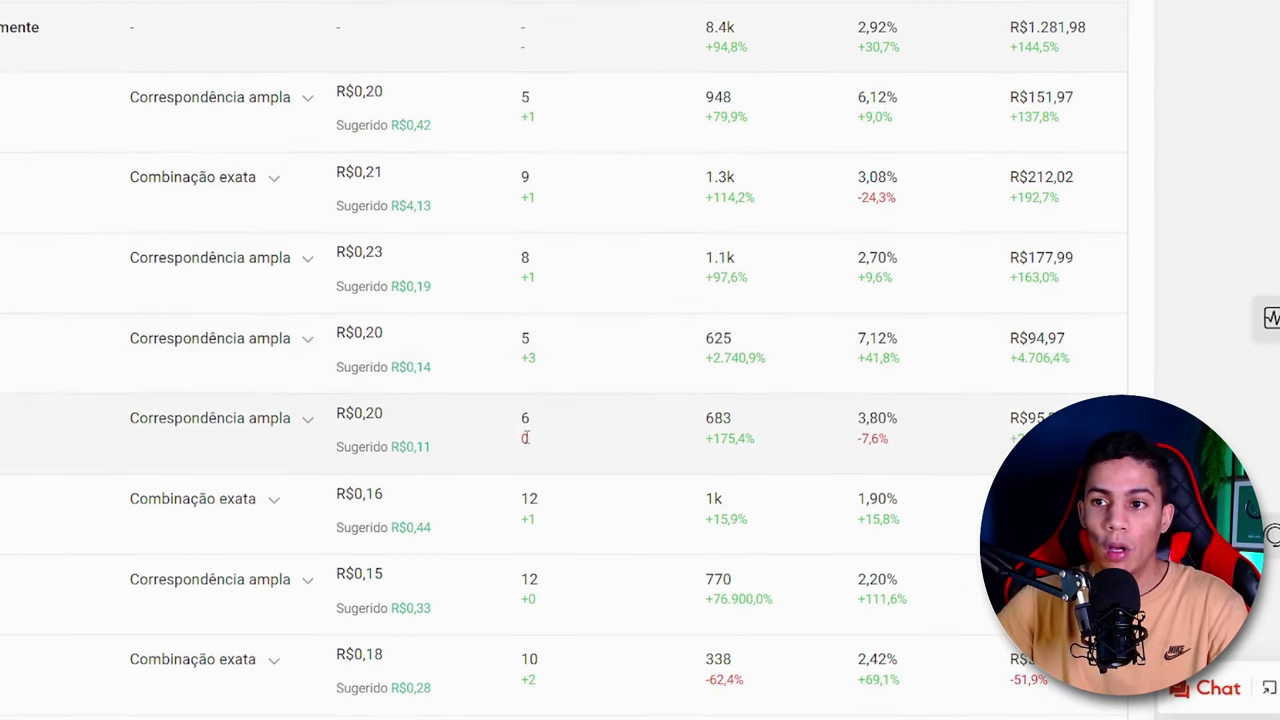
pyautogui.doubleClick(524, 420)
# - Scan the average ranking of the remaining keywords down the table and return to the first ones
pyautogui.scroll(-4, 540, 430)
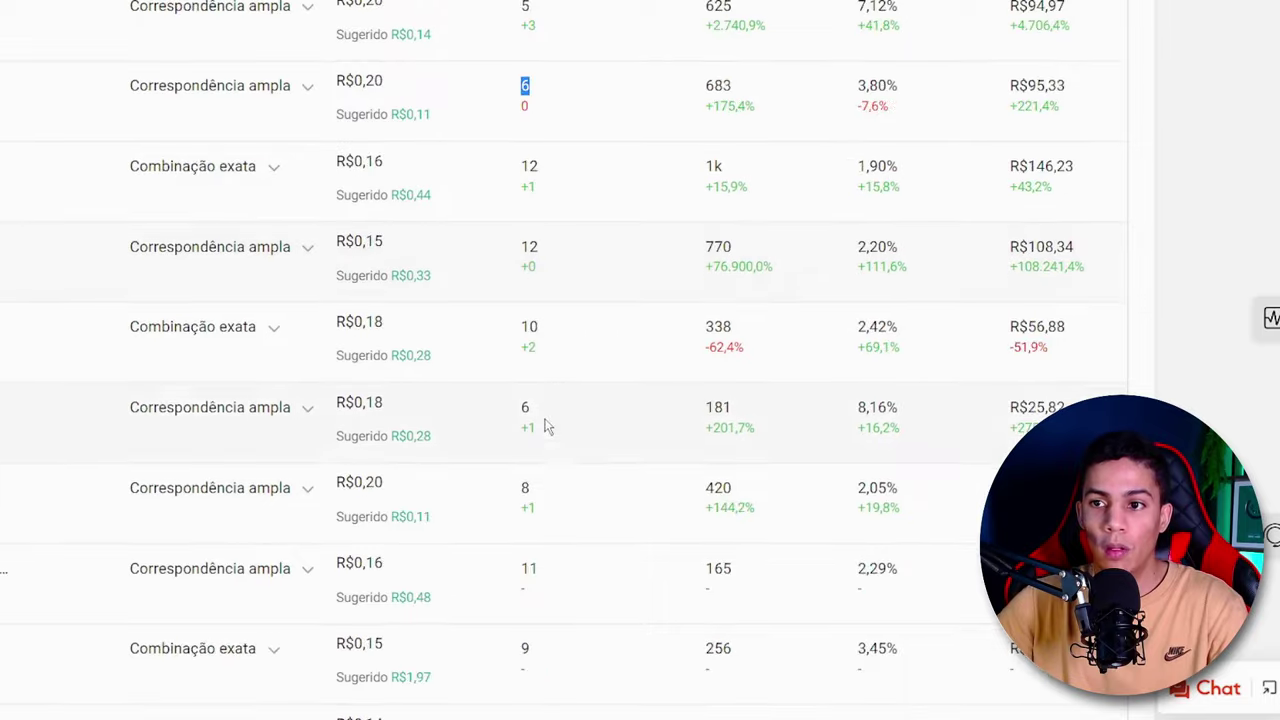
pyautogui.scroll(-10, 560, 425)
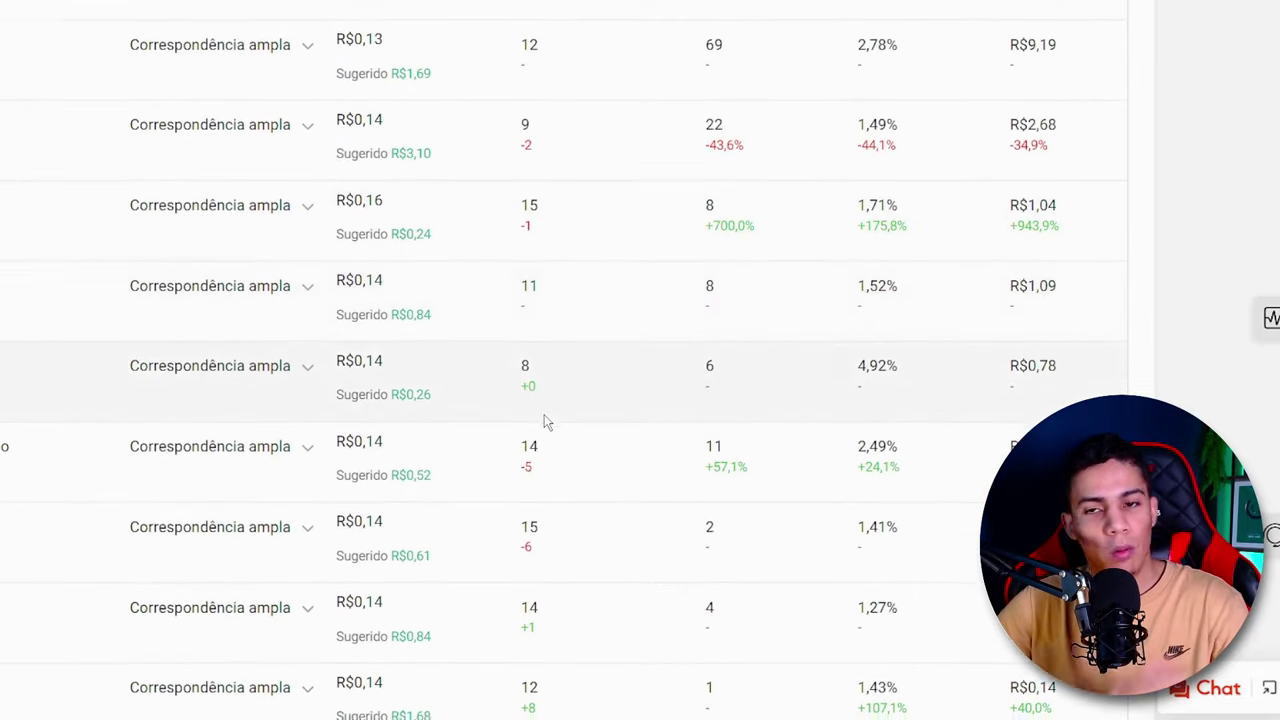
pyautogui.scroll(10, 546, 418)
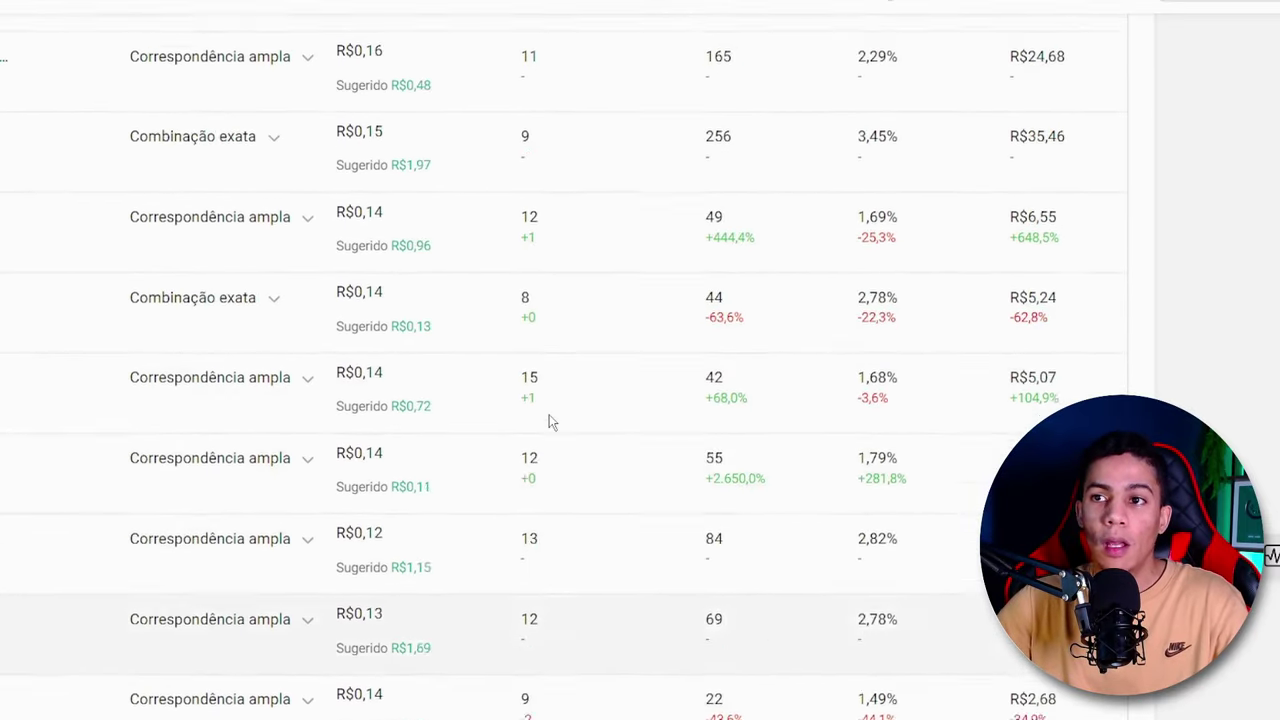
pyautogui.scroll(4, 549, 414)
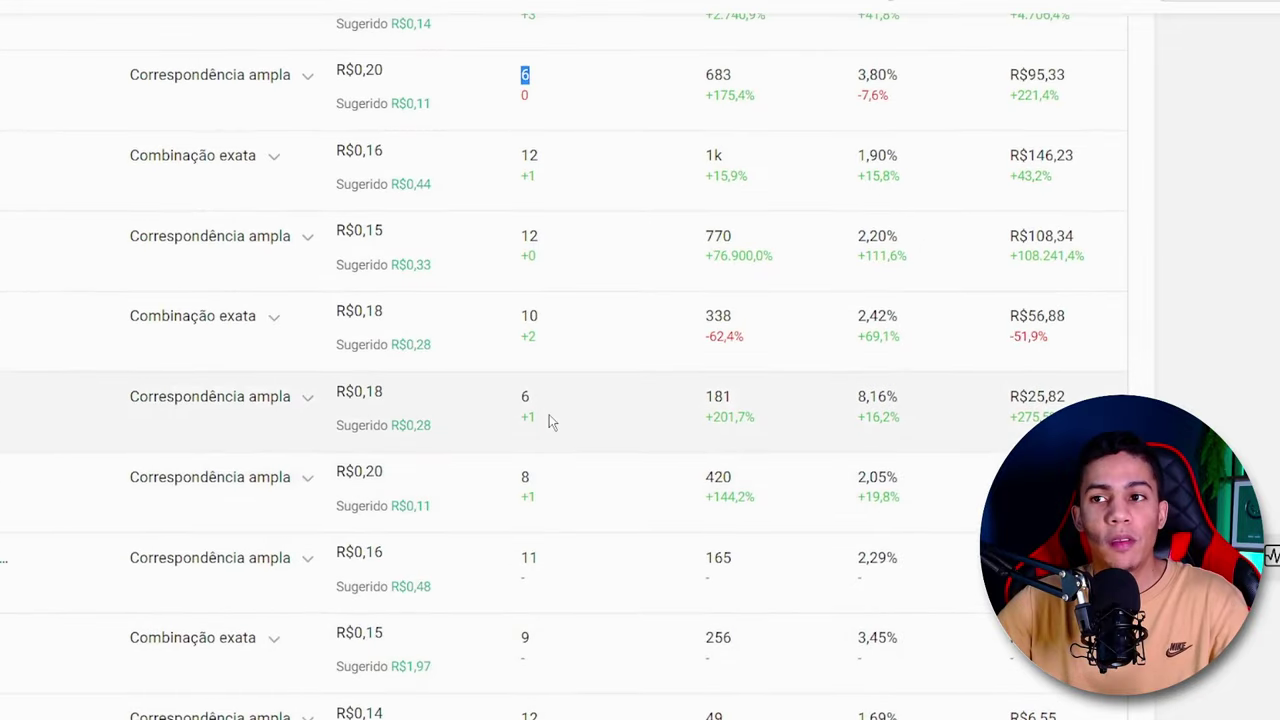
pyautogui.scroll(5, 549, 414)
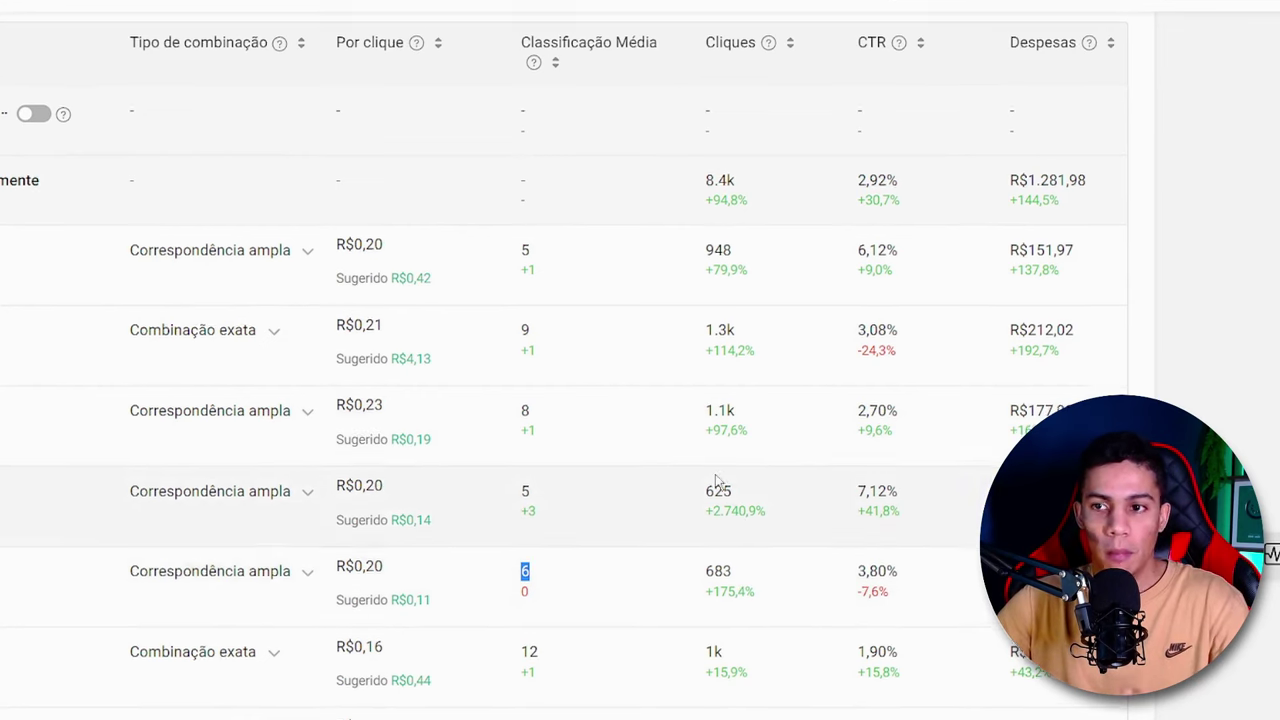
pyautogui.scroll(-2, 710, 478)
pyautogui.scroll(1, 705, 474)
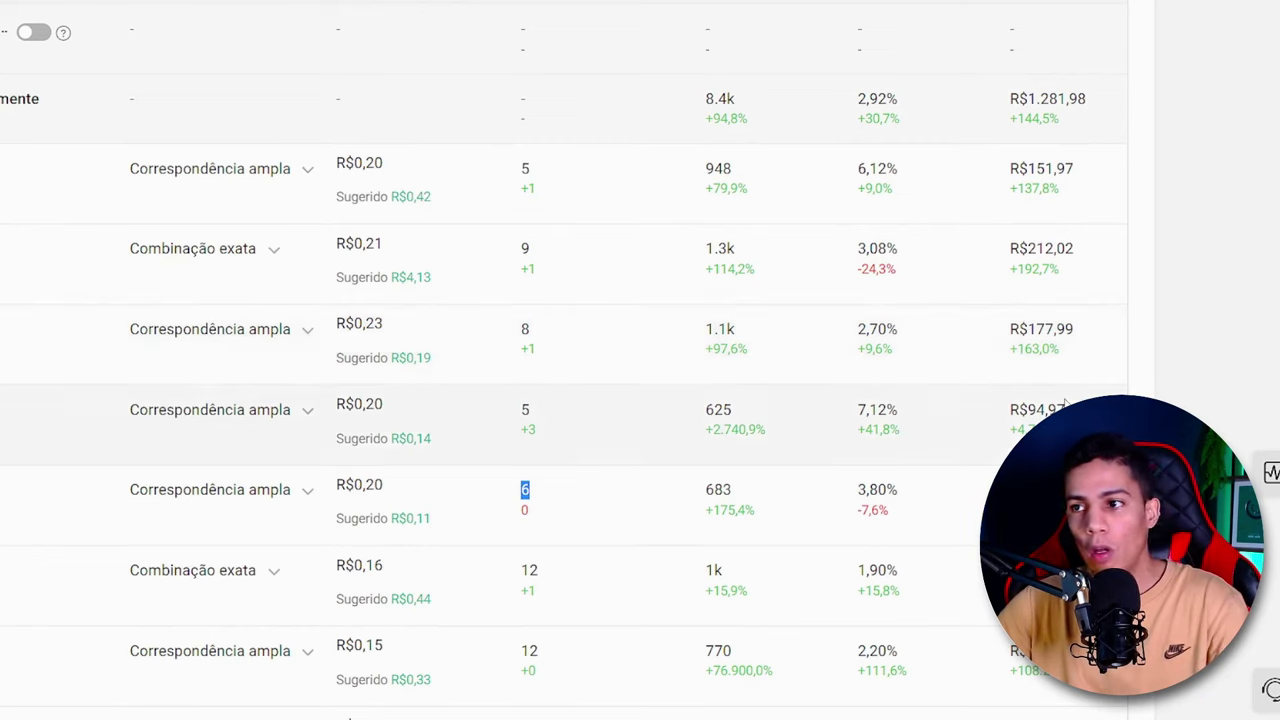
pyautogui.scroll(-1, 614, 429)
pyautogui.scroll(1, 608, 412)
pyautogui.scroll(1, 610, 413)
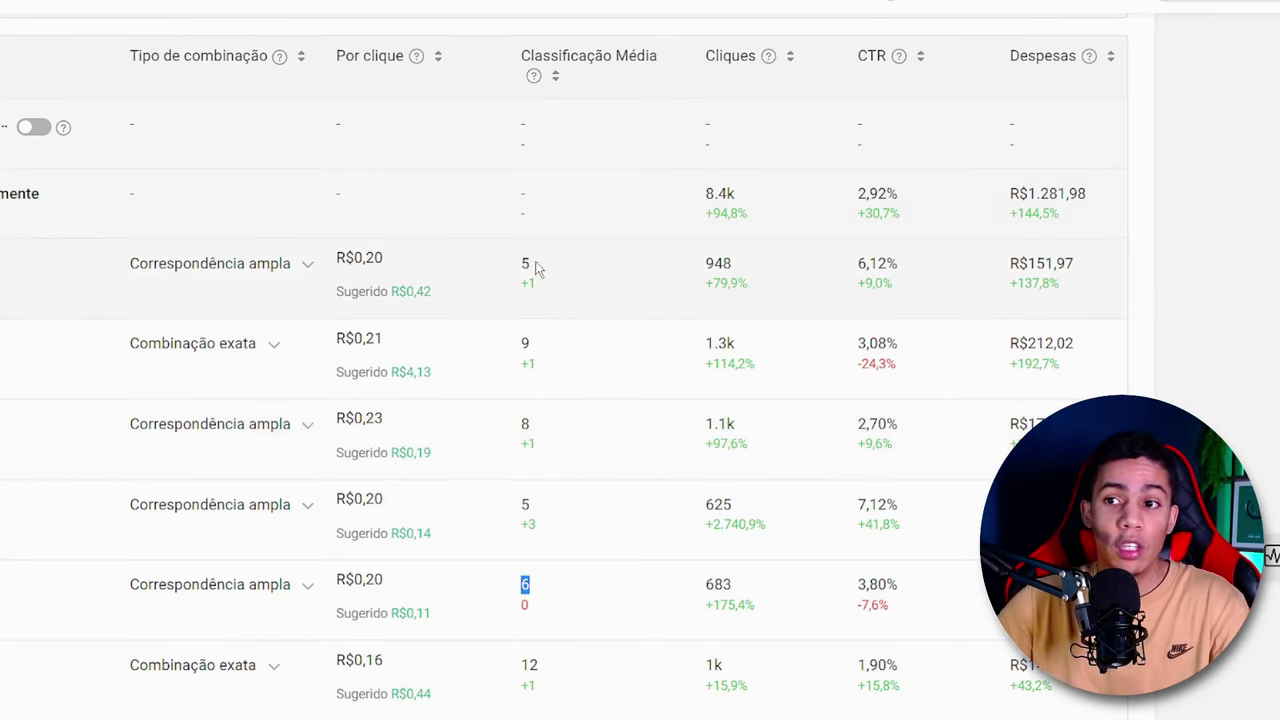
# - Compare the average rankings of the sixth, seventh and eighth keywords with their per-click bids
pyautogui.click(560, 315)
pyautogui.scroll(-2, 545, 480)
pyautogui.scroll(-1, 560, 575)
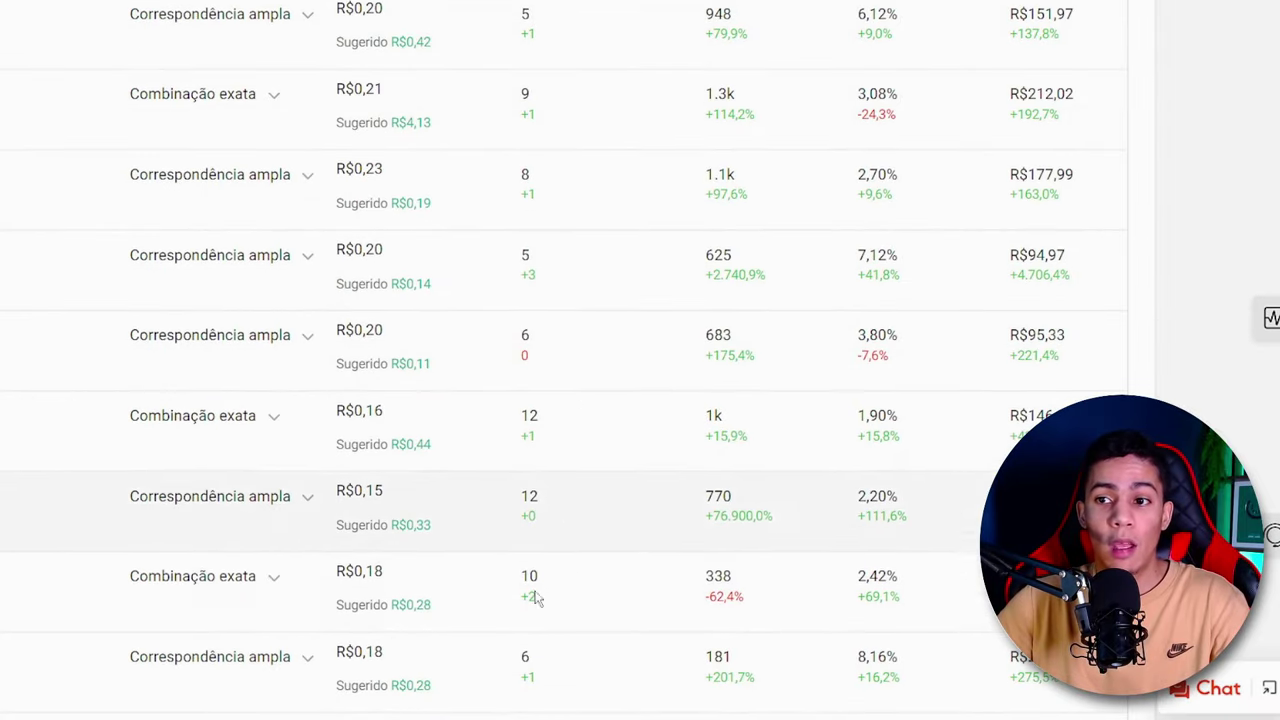
pyautogui.moveTo(546, 590); pyautogui.dragTo(518, 576)
pyautogui.moveTo(563, 517); pyautogui.dragTo(514, 506)
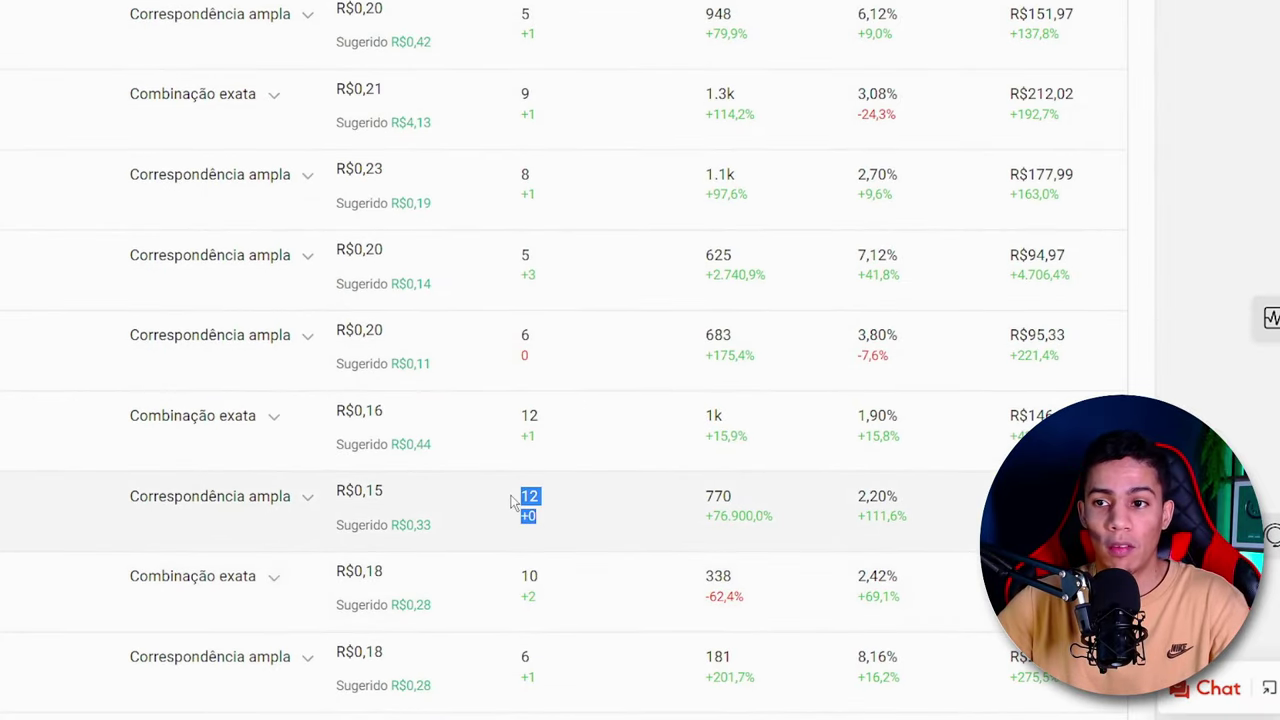
pyautogui.scroll(-1, 808, 460)
pyautogui.scroll(2, 780, 454)
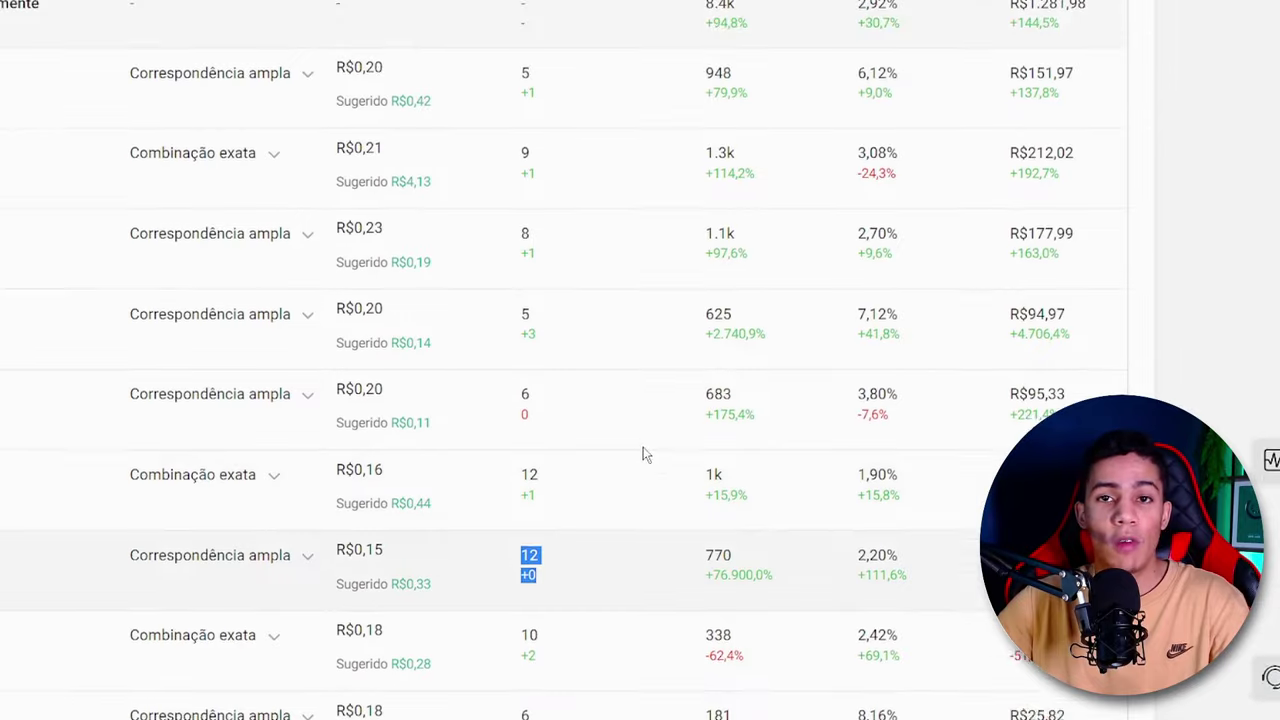
pyautogui.scroll(1, 641, 464)
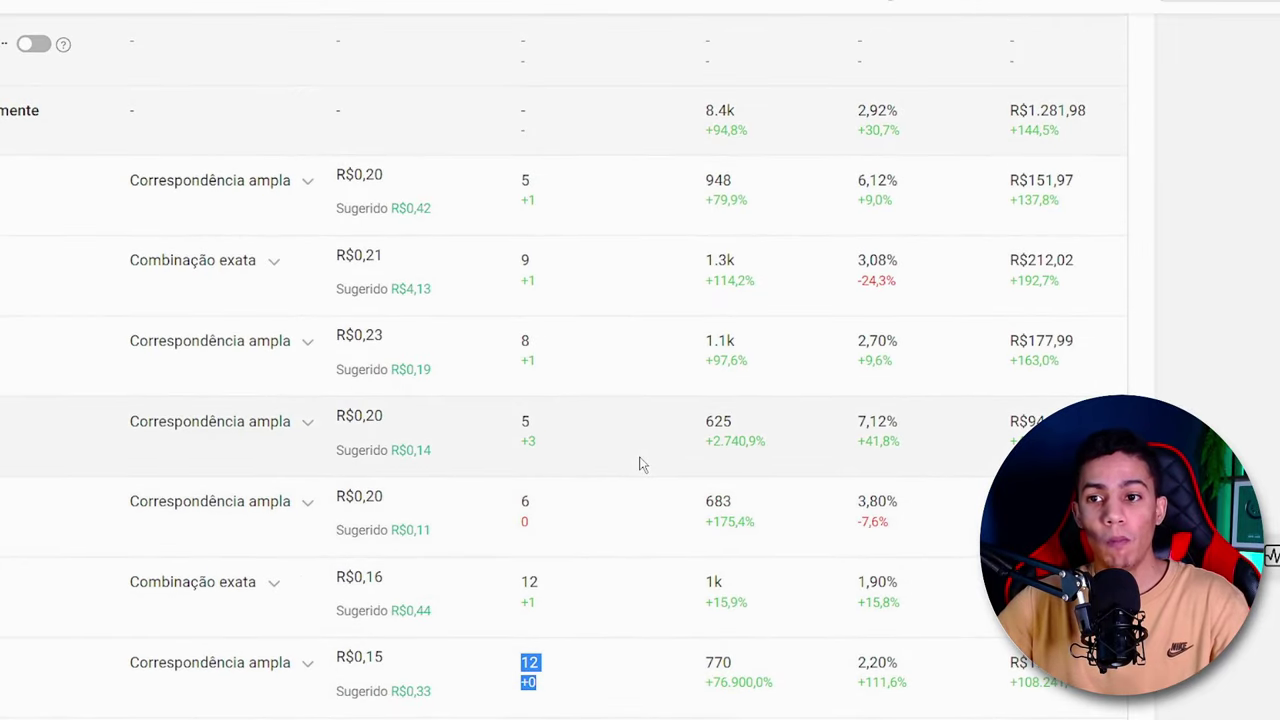
pyautogui.scroll(-2, 525, 422)
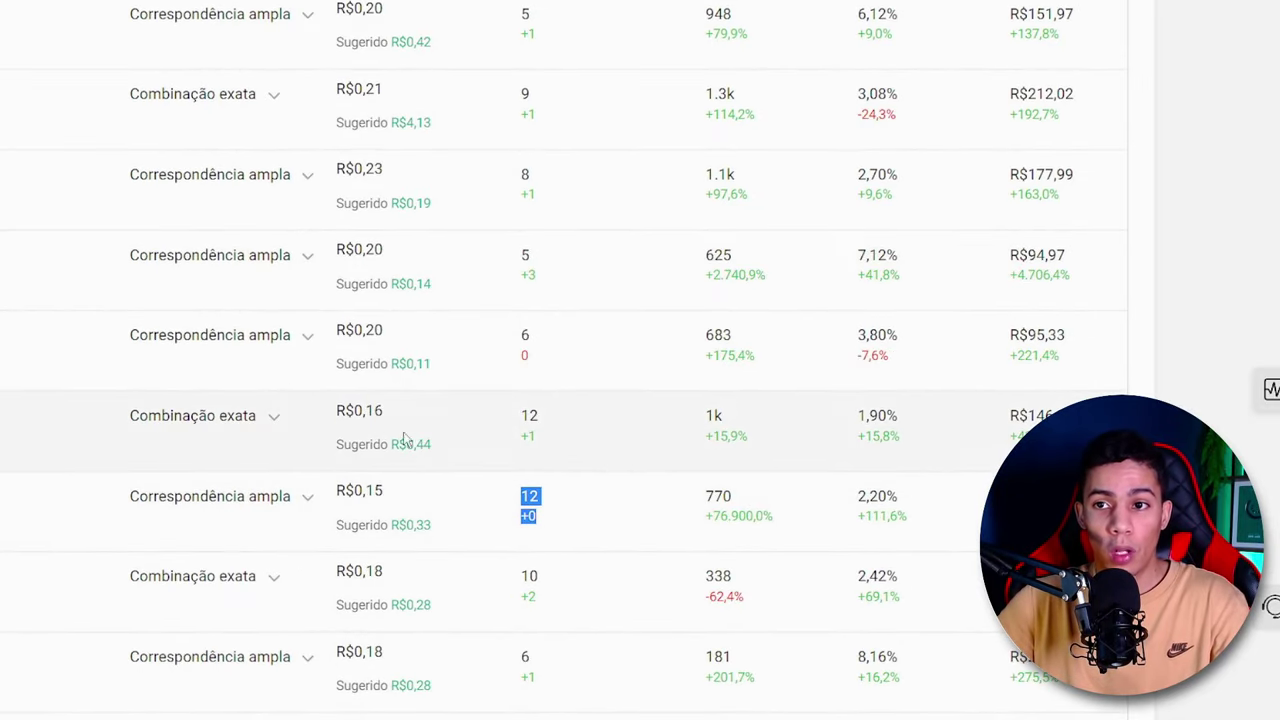
pyautogui.doubleClick(529, 415)
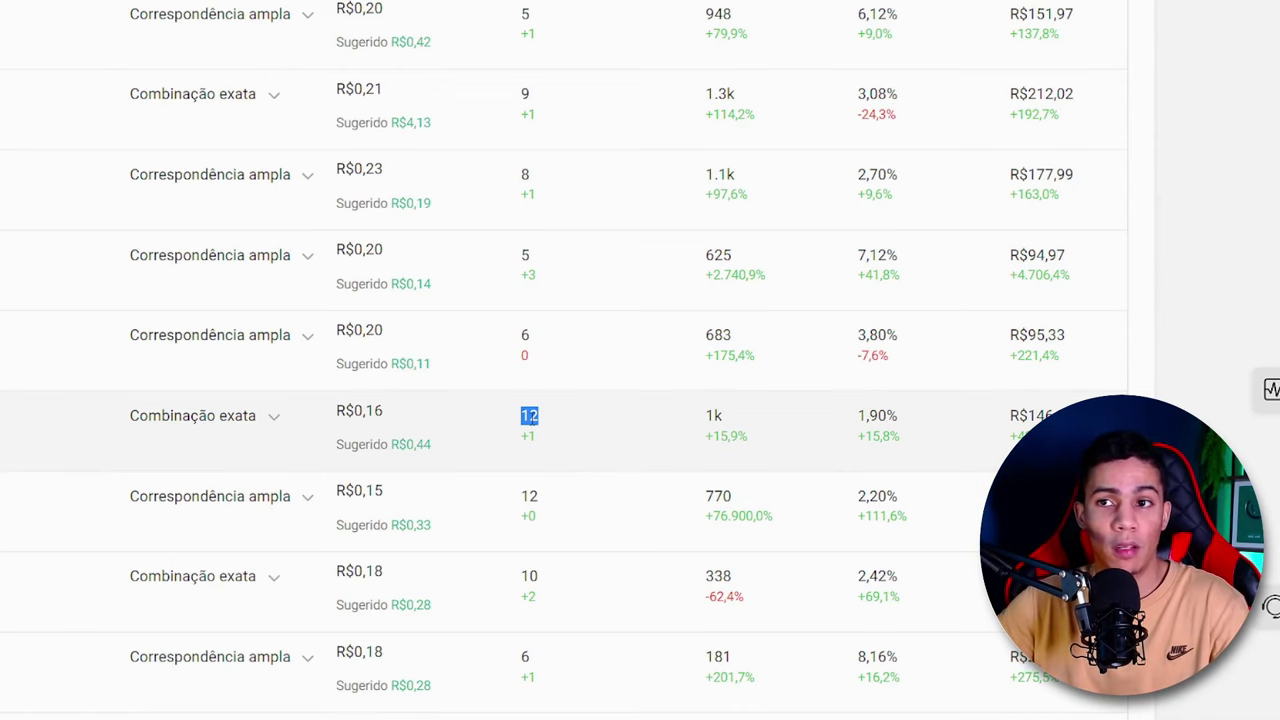
# - Compare the average ranking of the first keyword with that of the second
pyautogui.scroll(1, 533, 415)
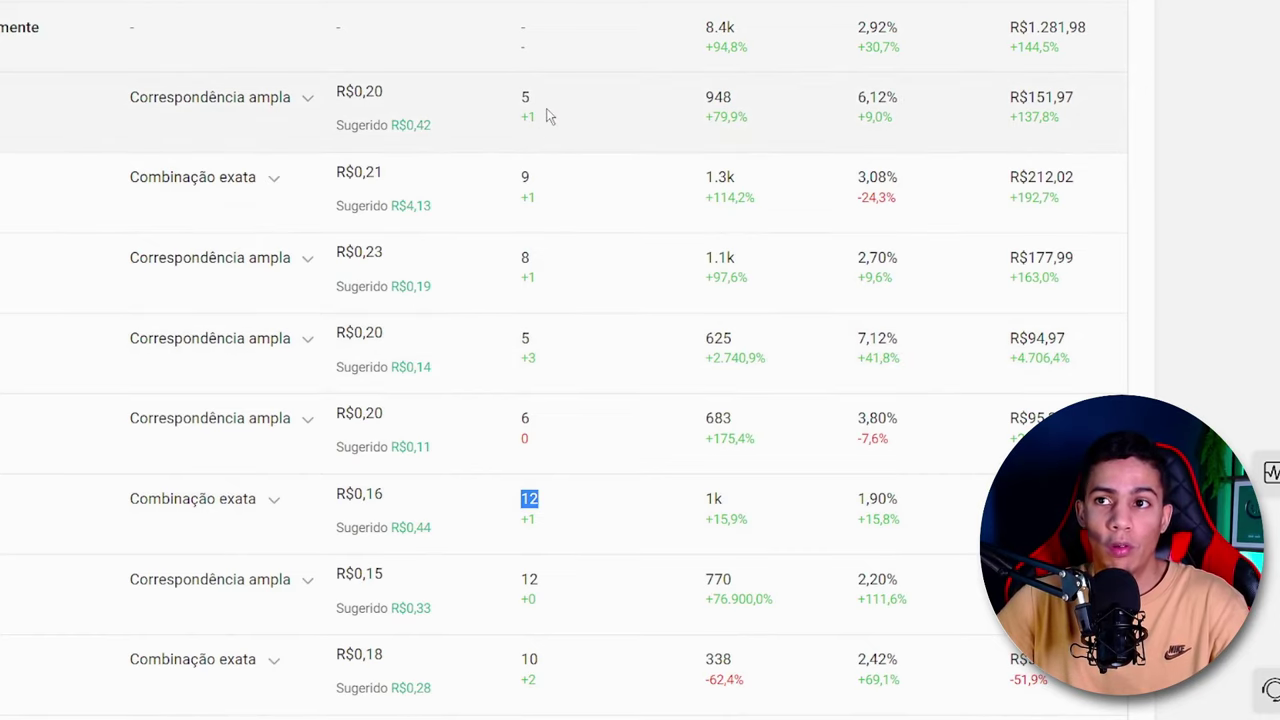
pyautogui.doubleClick(524, 97)
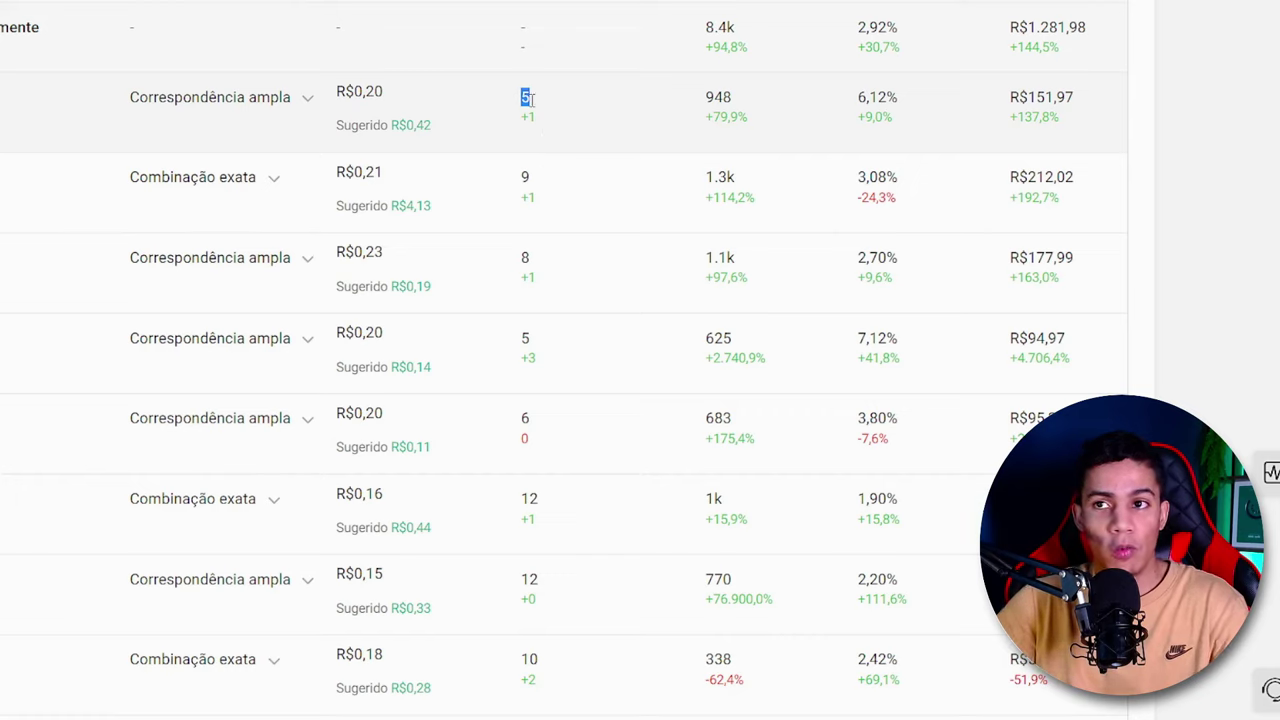
pyautogui.click(531, 120)
pyautogui.doubleClick(524, 177)
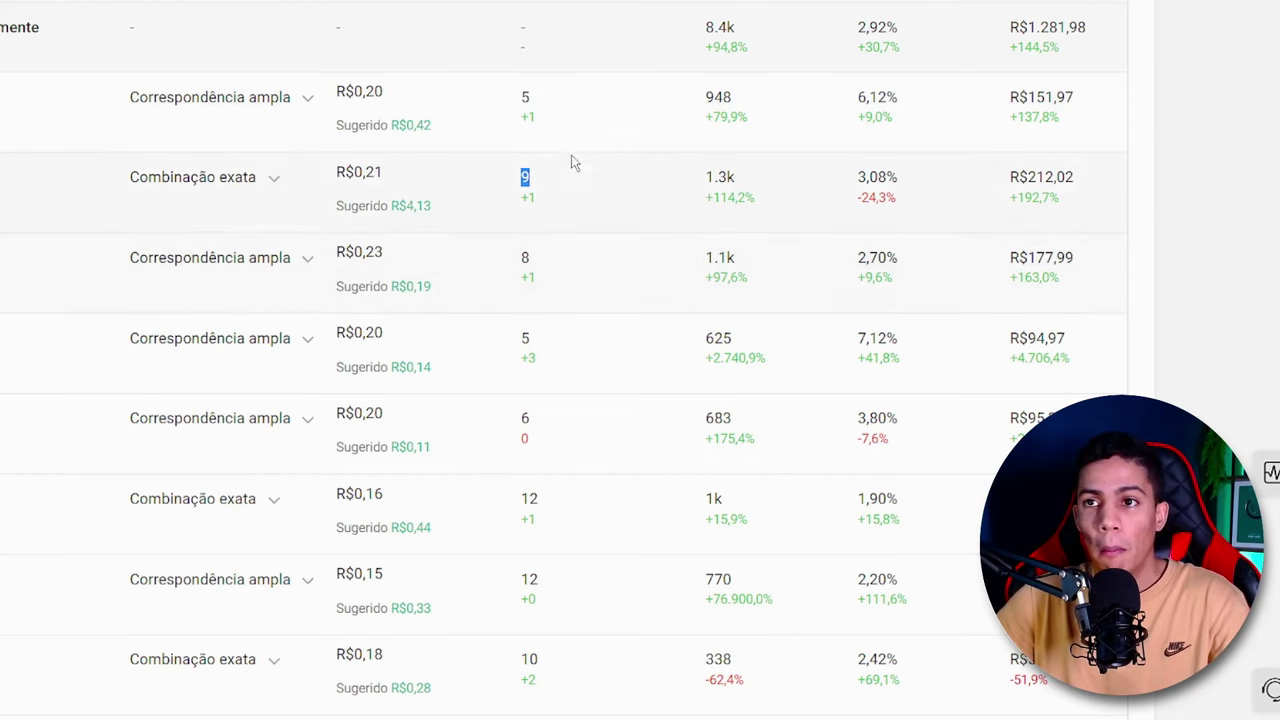
pyautogui.click(534, 129)
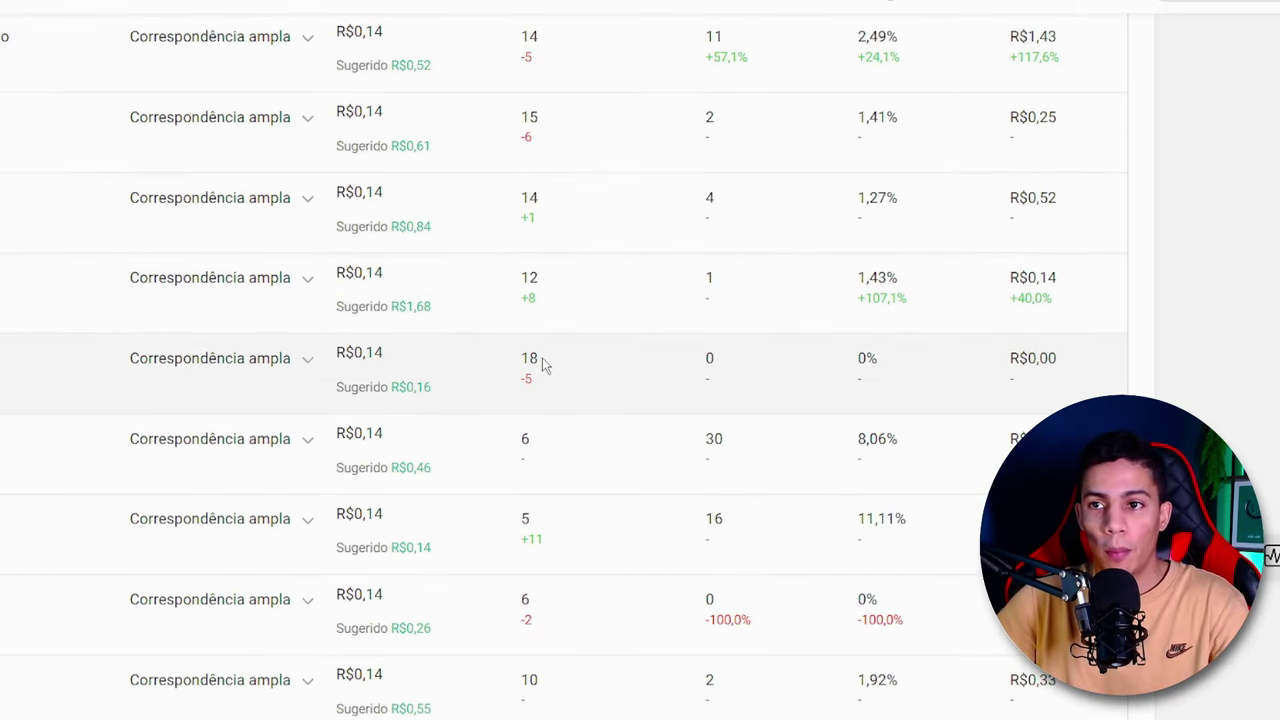
# - Compare the average ranking of the keyword with the R$0,16 suggested bid with that of the keyword directly above it
pyautogui.moveTo(541, 359); pyautogui.dragTo(520, 358)
pyautogui.click(557, 367)
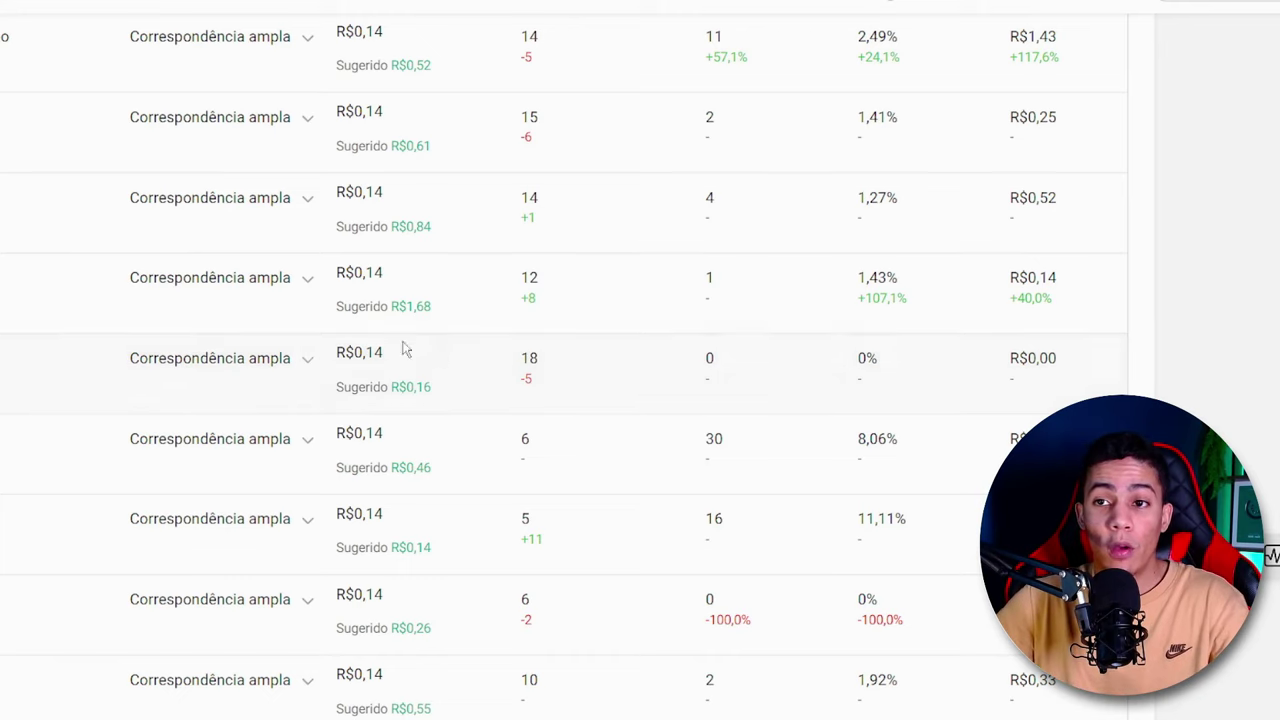
pyautogui.doubleClick(535, 358)
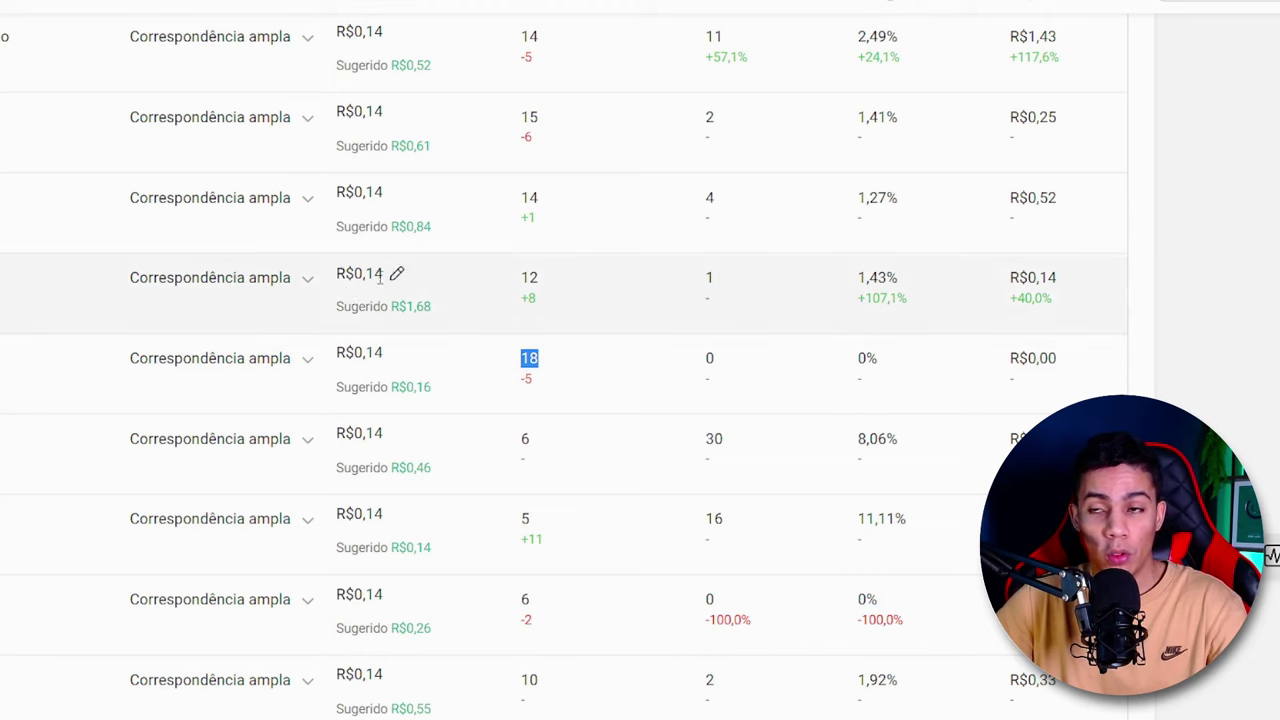
pyautogui.doubleClick(530, 277)
pyautogui.click(528, 353)
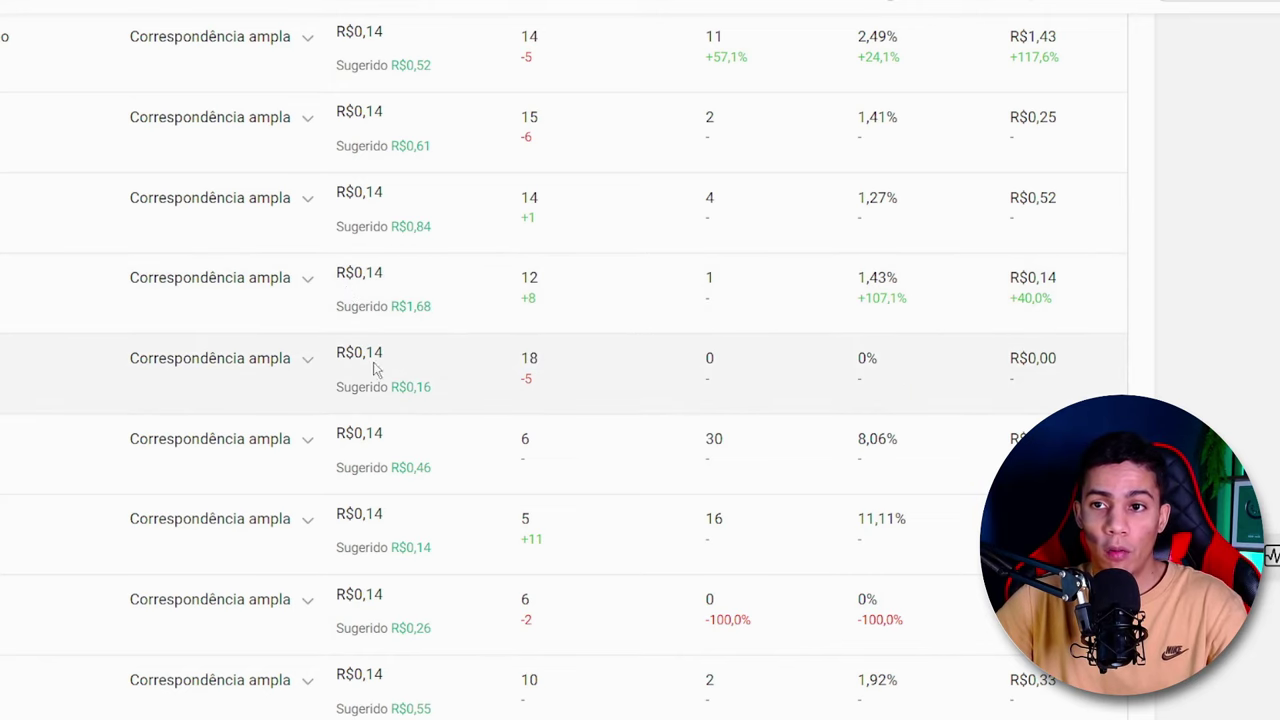
# - Set the per-click bid of the keyword with the R$0,16 suggested bid to R$0,16 and confirm it
pyautogui.click(392, 354)
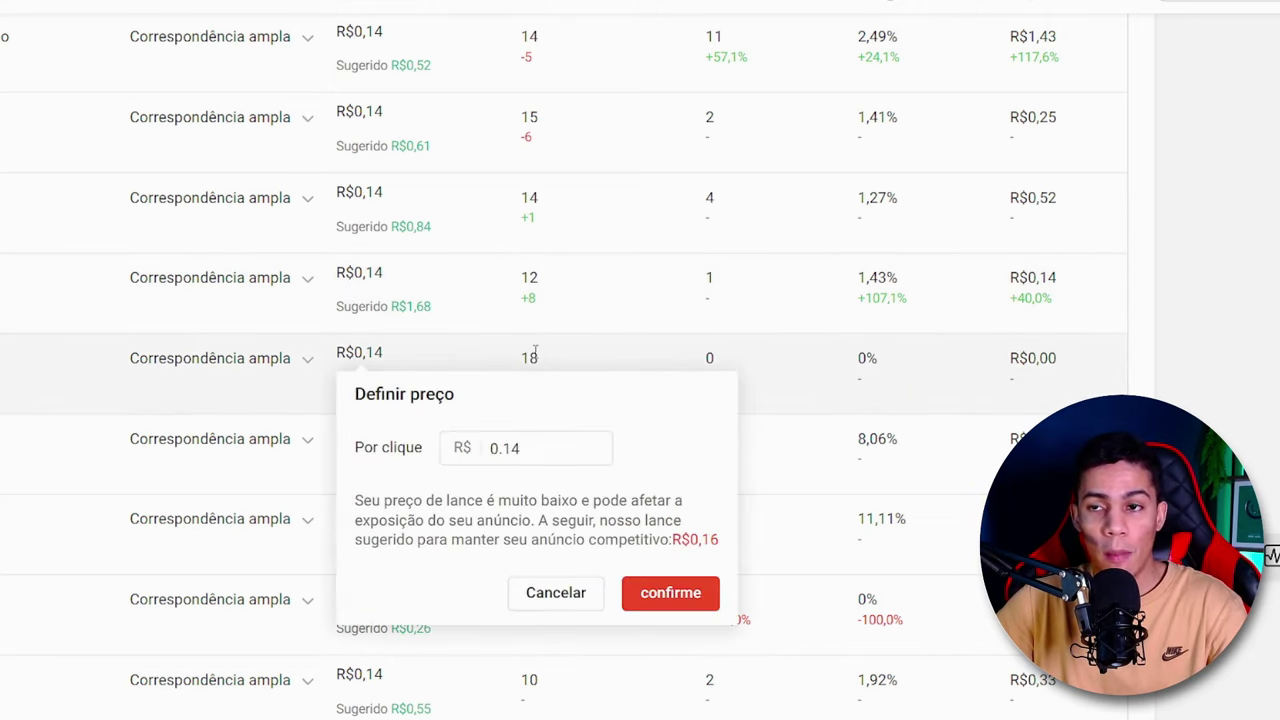
pyautogui.click(601, 441)
pyautogui.click(601, 441)
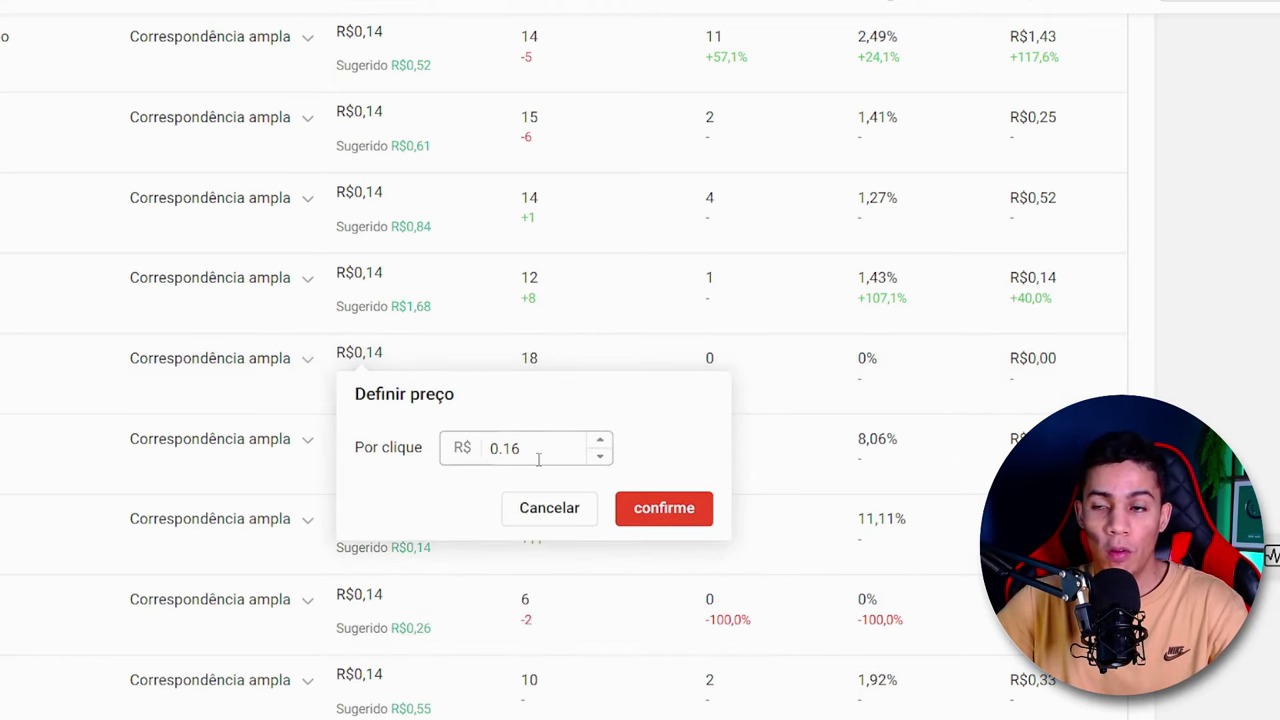
pyautogui.click(600, 456)
pyautogui.click(600, 456)
pyautogui.press('Return')
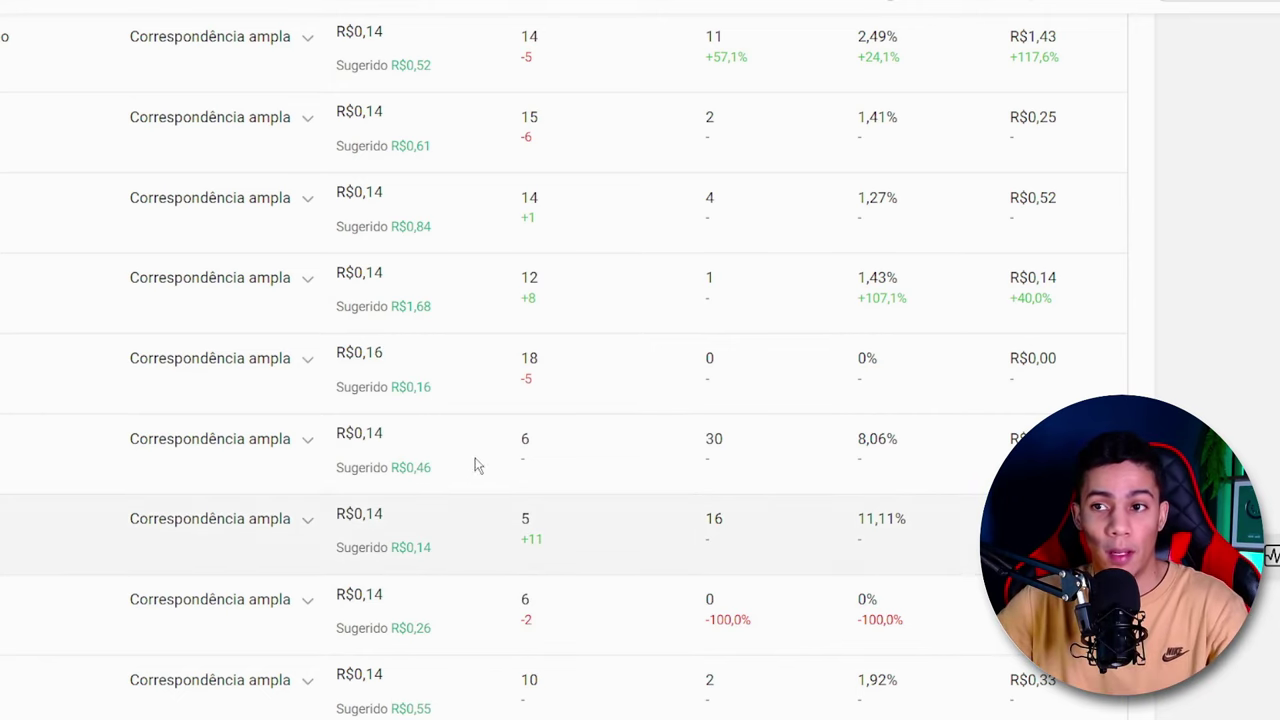
# - Recheck the average ranking of the keyword whose bid was just raised, along with the ranking of the keyword above it
pyautogui.doubleClick(529, 358)
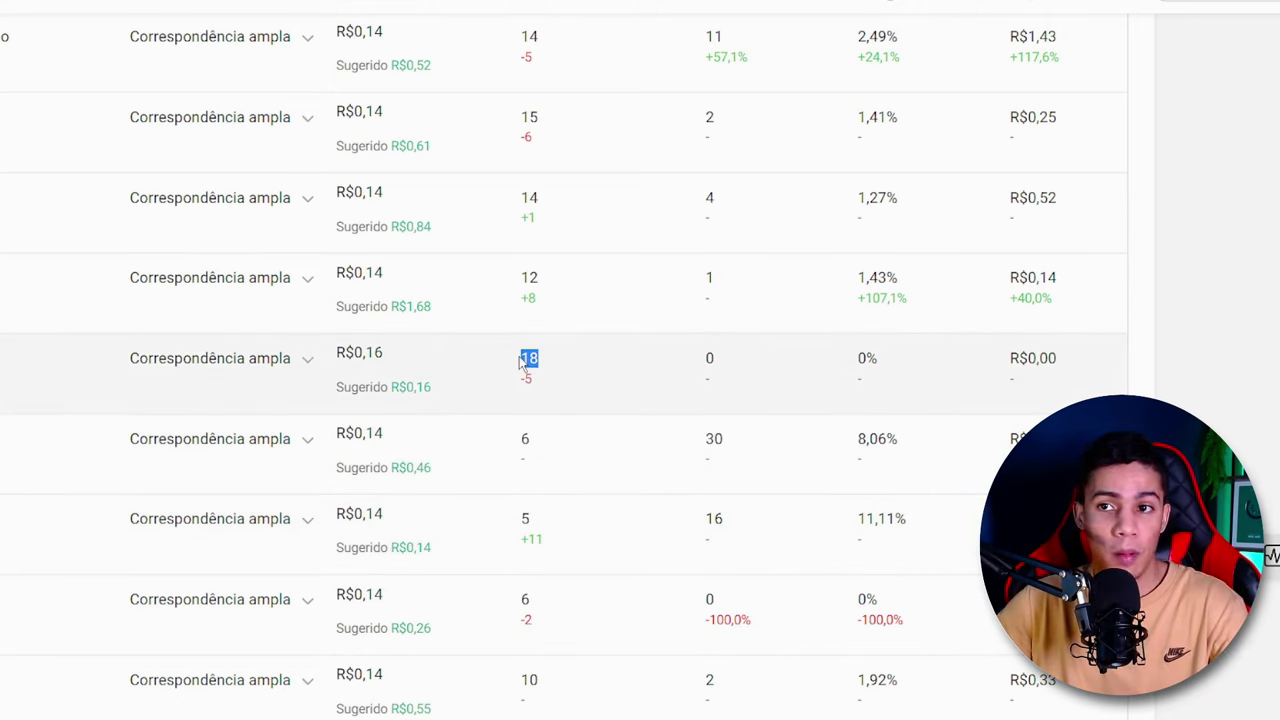
pyautogui.click(530, 357)
pyautogui.scroll(1, 525, 370)
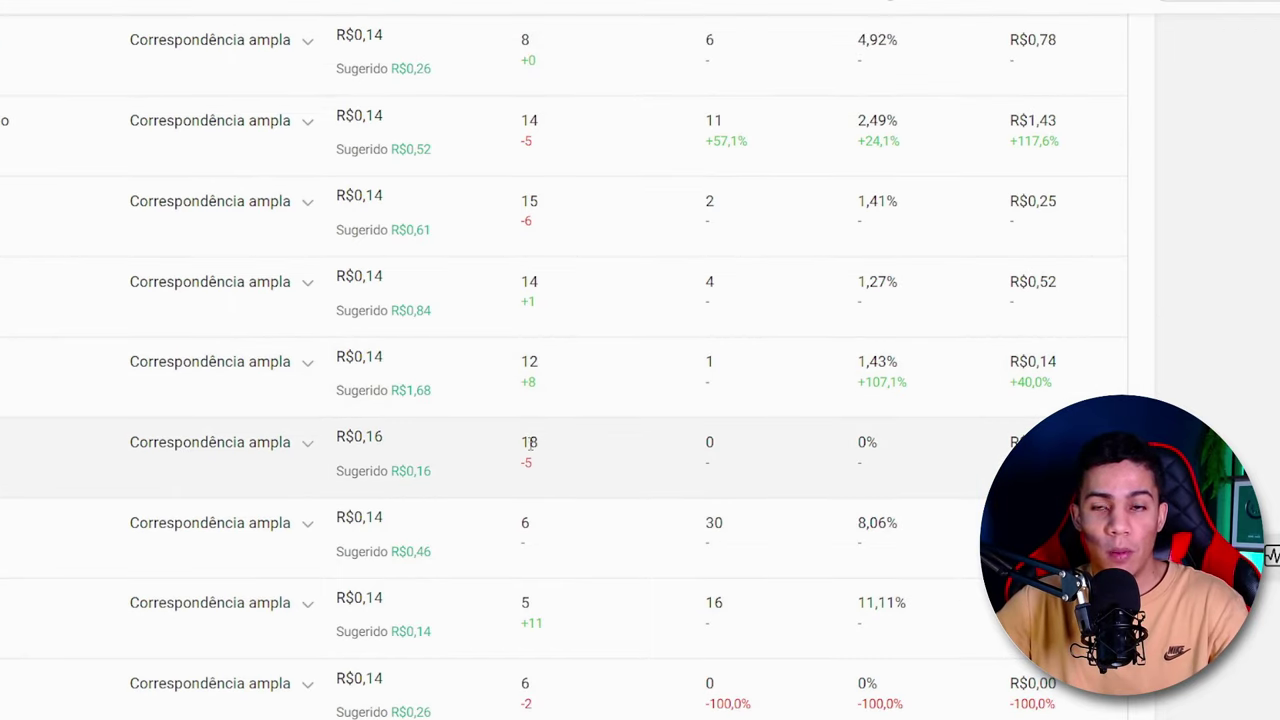
pyautogui.moveTo(530, 445); pyautogui.dragTo(522, 449)
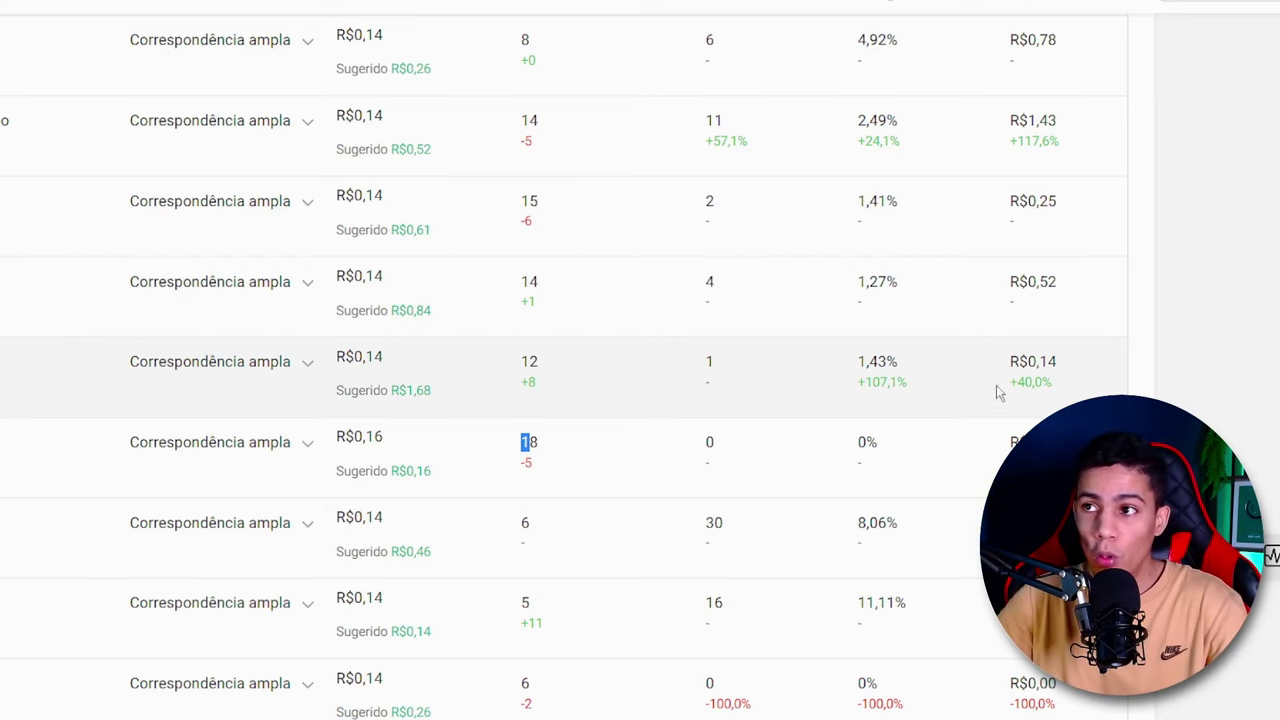
pyautogui.moveTo(543, 374); pyautogui.dragTo(521, 367)
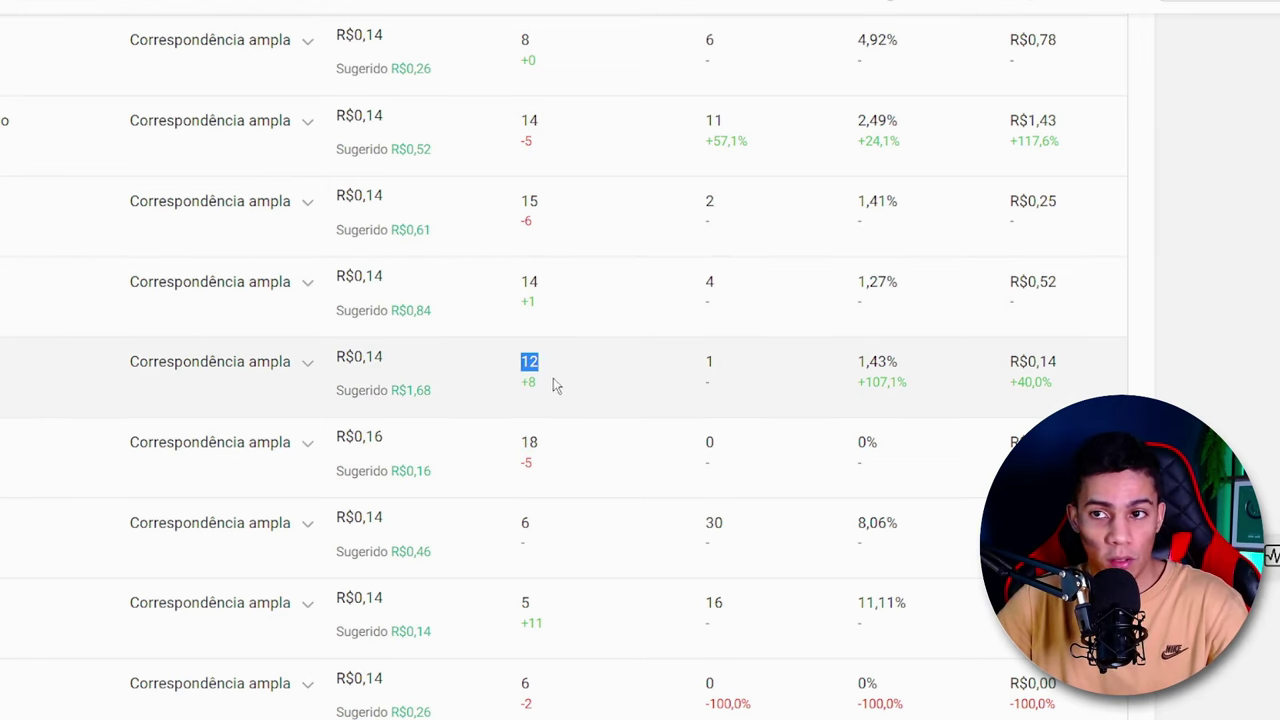
# - Sort the keyword table by expenses (Despesas) from highest to lowest
pyautogui.scroll(10, 557, 385)
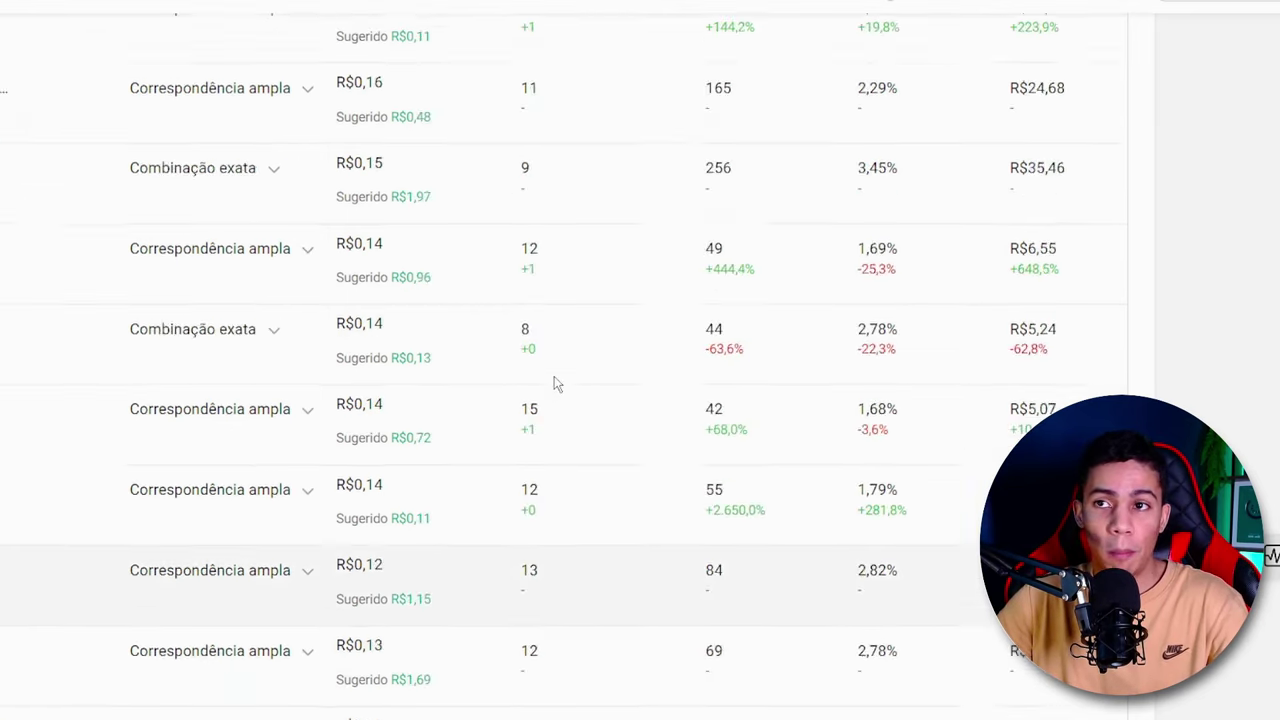
pyautogui.scroll(5, 555, 380)
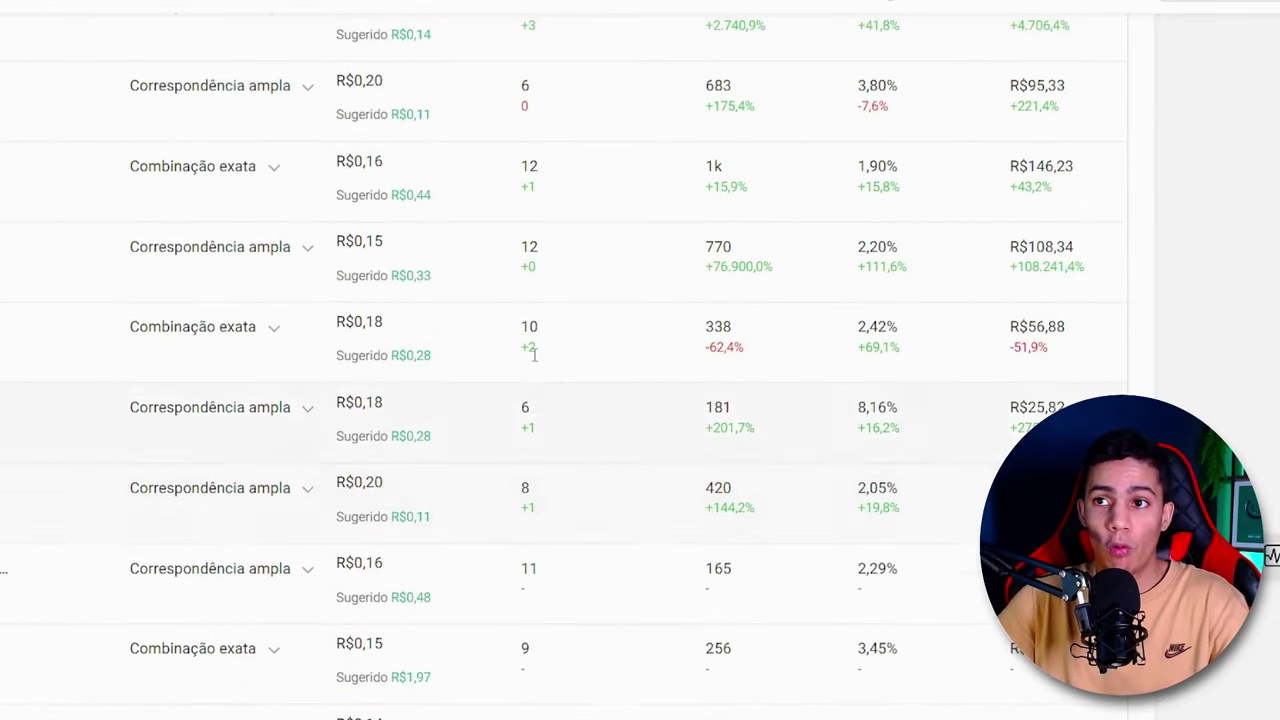
pyautogui.scroll(6, 534, 355)
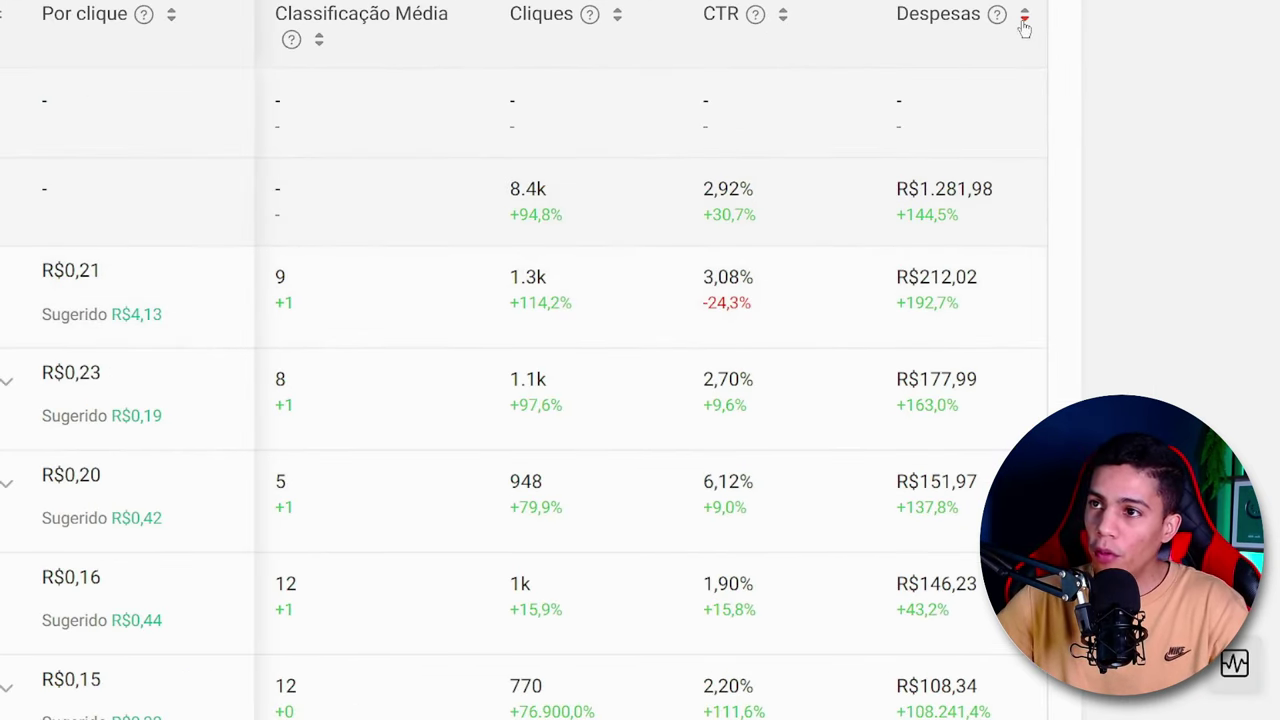
# - Examine the expenses, sales value (VBM) and items sold of the keywords down the sorted table
pyautogui.scroll(-3, 960, 176)
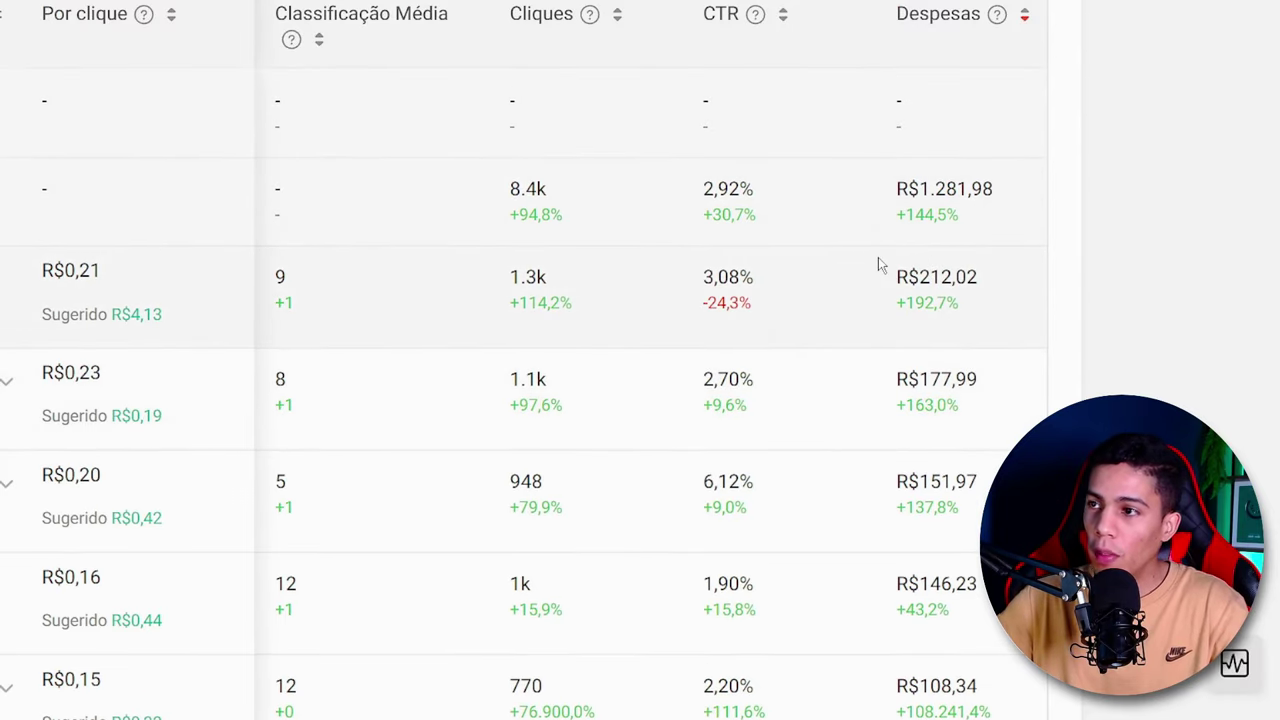
pyautogui.hscroll(4, 878, 258)
pyautogui.hscroll(1, 878, 262)
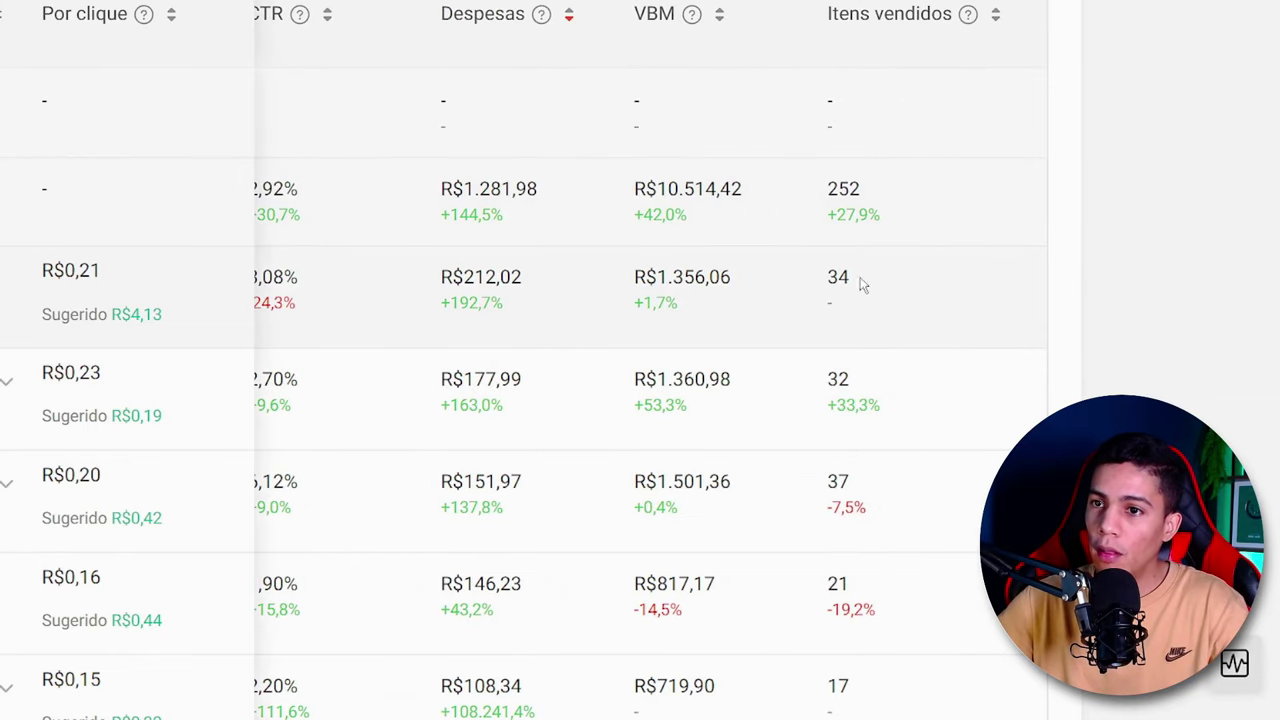
pyautogui.scroll(-6, 856, 280)
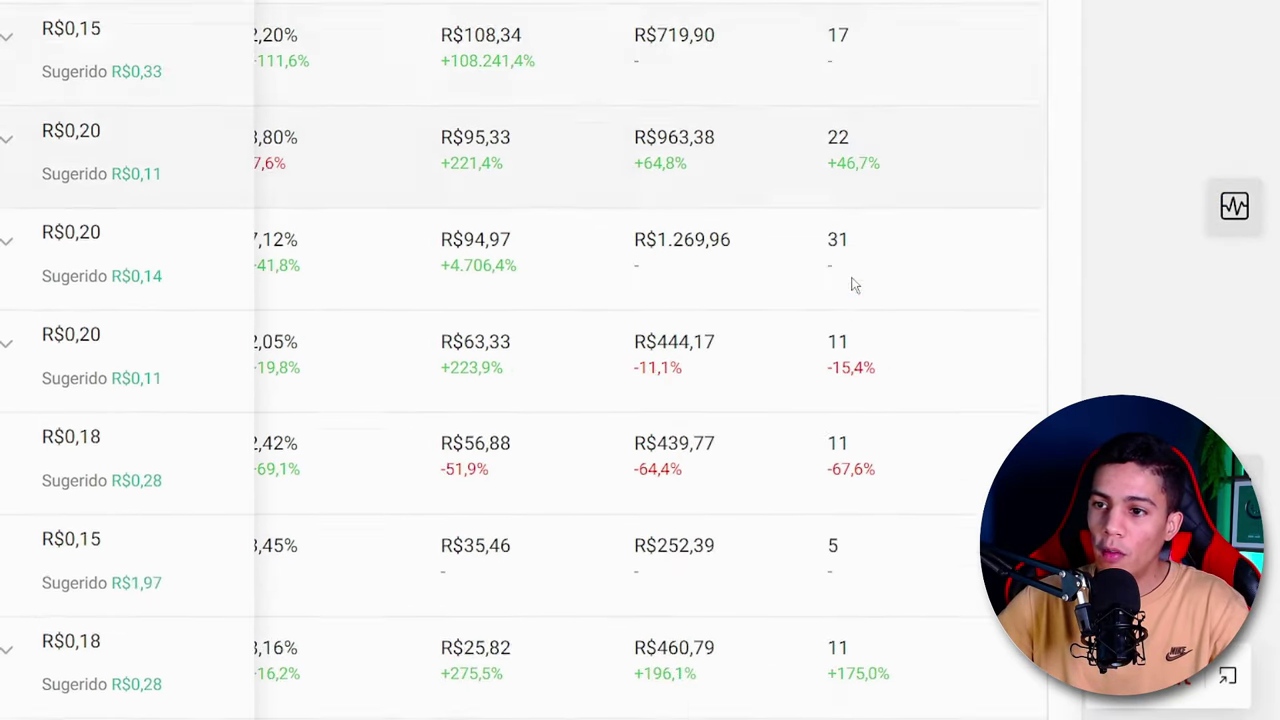
pyautogui.scroll(-8, 853, 285)
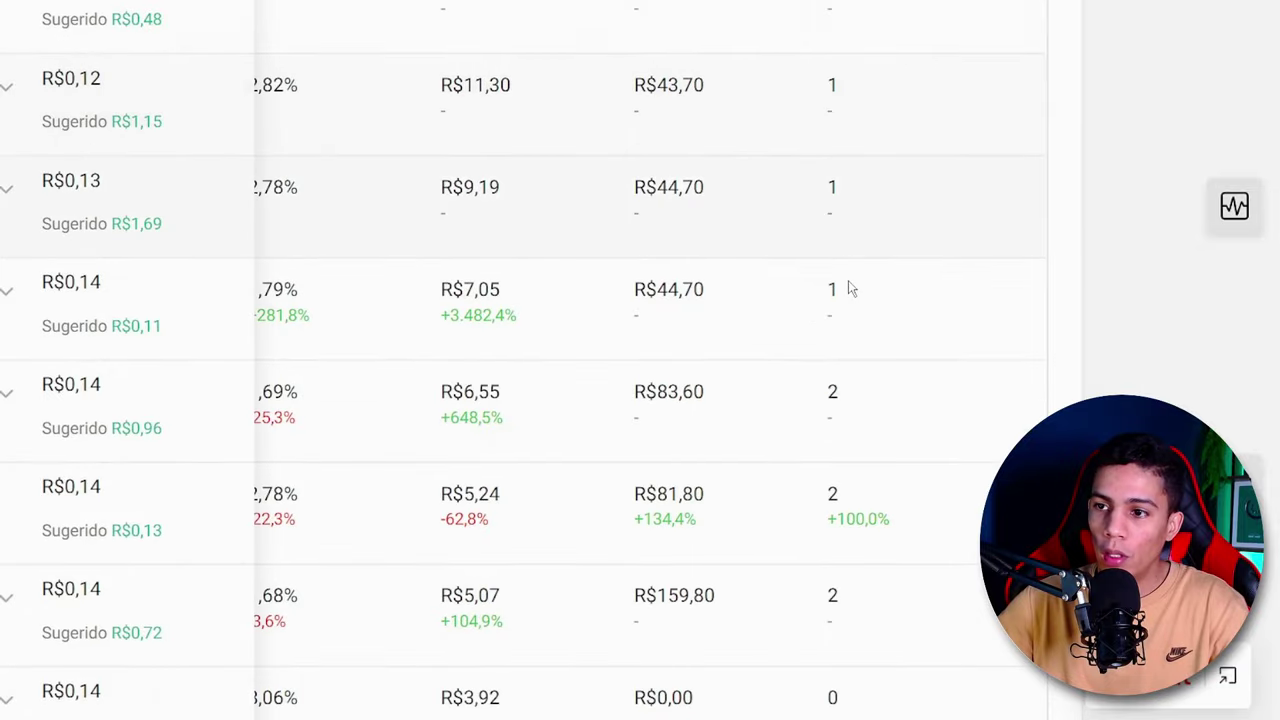
pyautogui.scroll(-2, 848, 289)
pyautogui.scroll(-2, 831, 414)
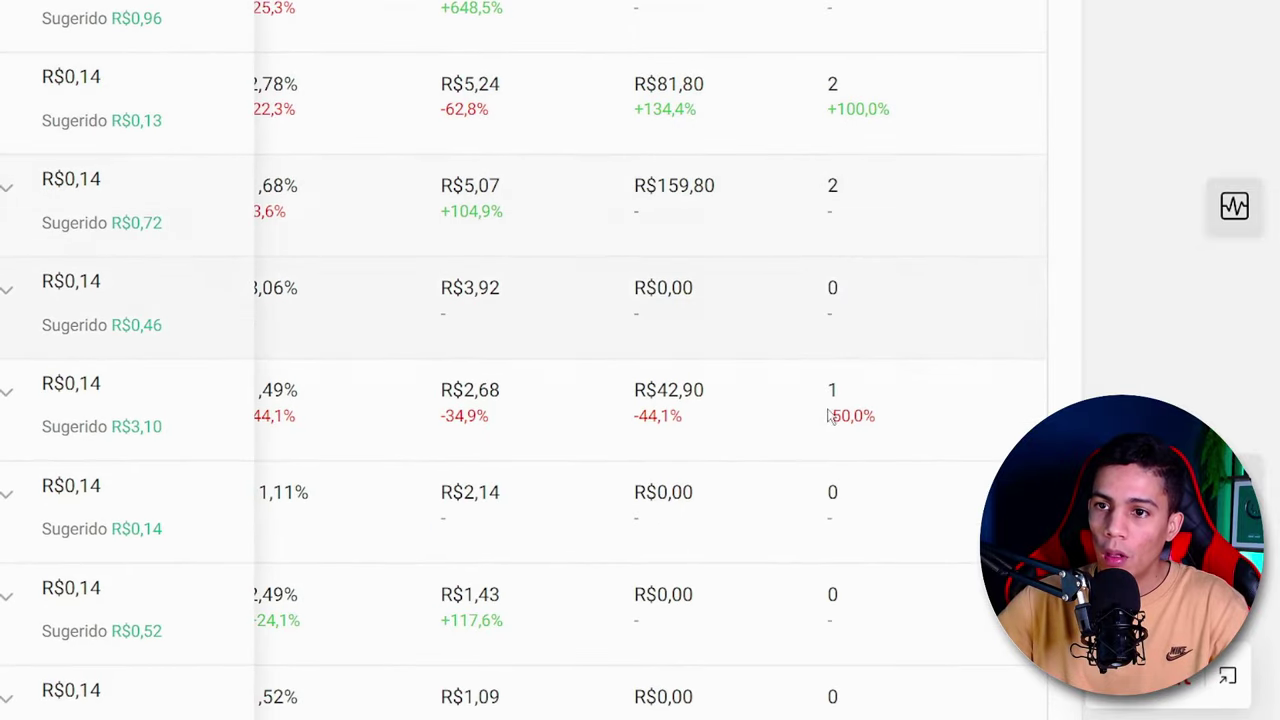
pyautogui.scroll(-1, 789, 368)
pyautogui.scroll(4, 794, 383)
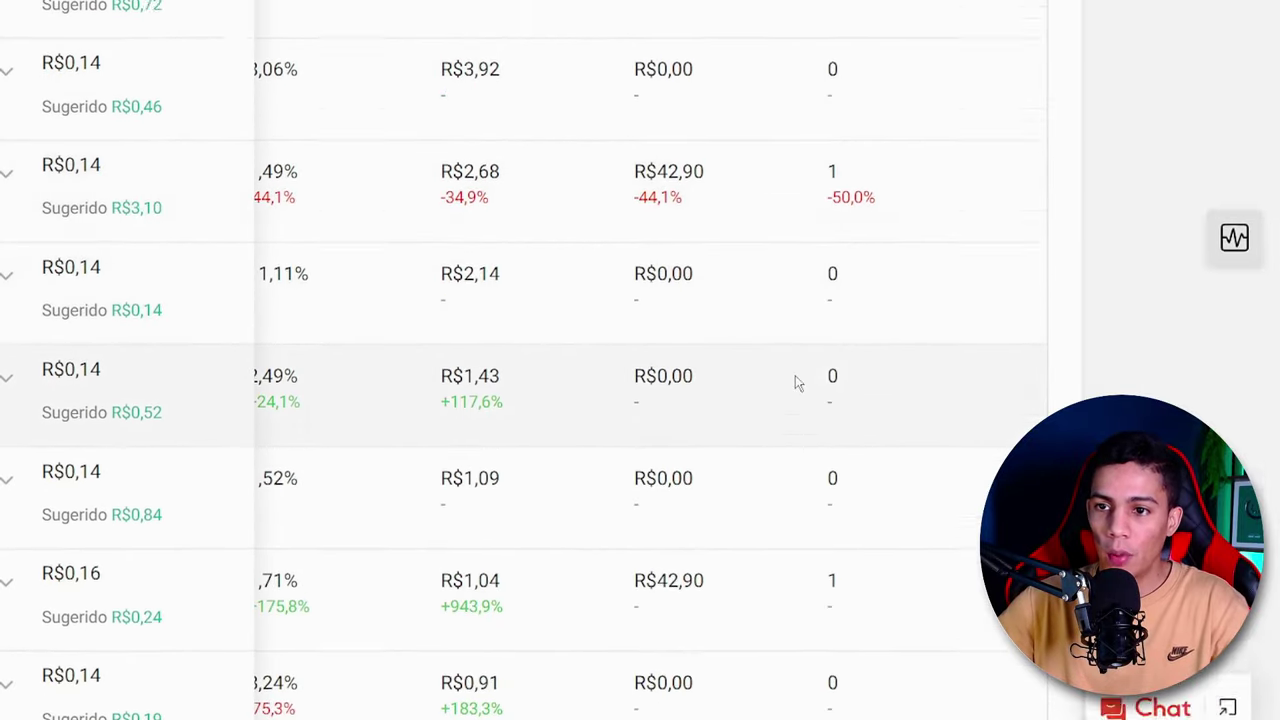
# - Compare the expenses of the keyword with the R$0,12 bid with its number of items sold
pyautogui.scroll(4, 785, 418)
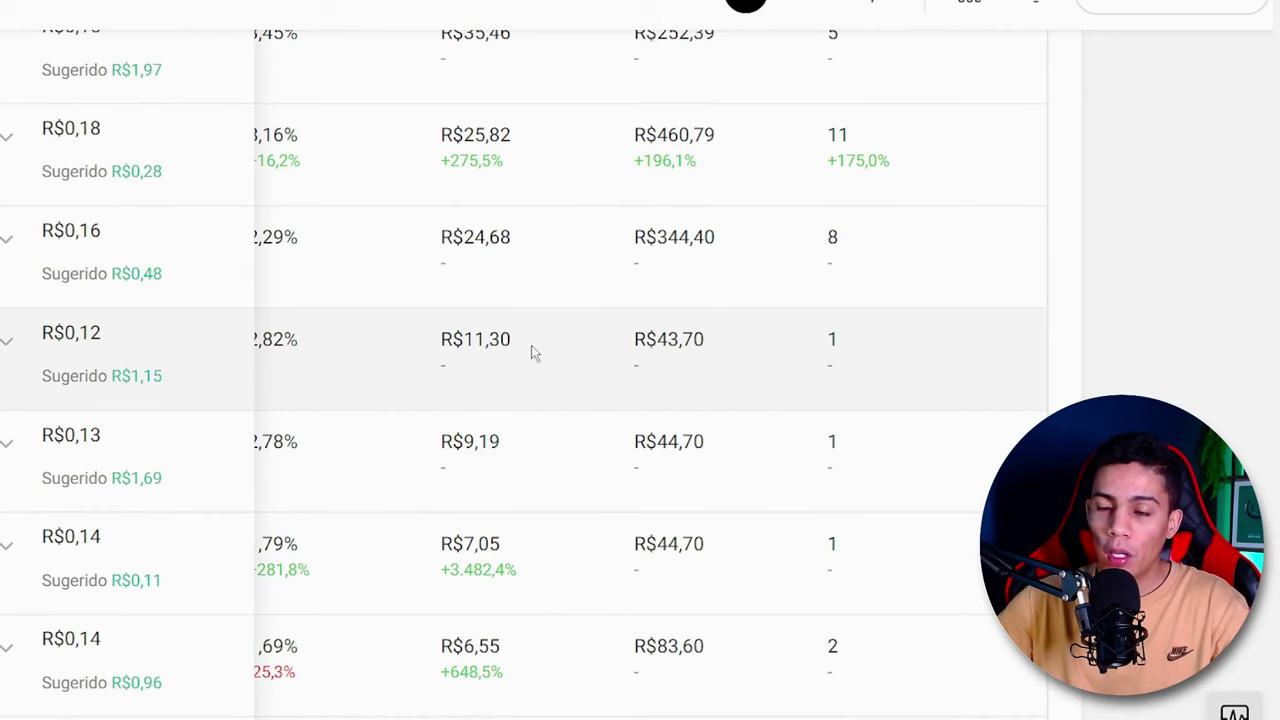
pyautogui.moveTo(533, 352); pyautogui.dragTo(443, 345)
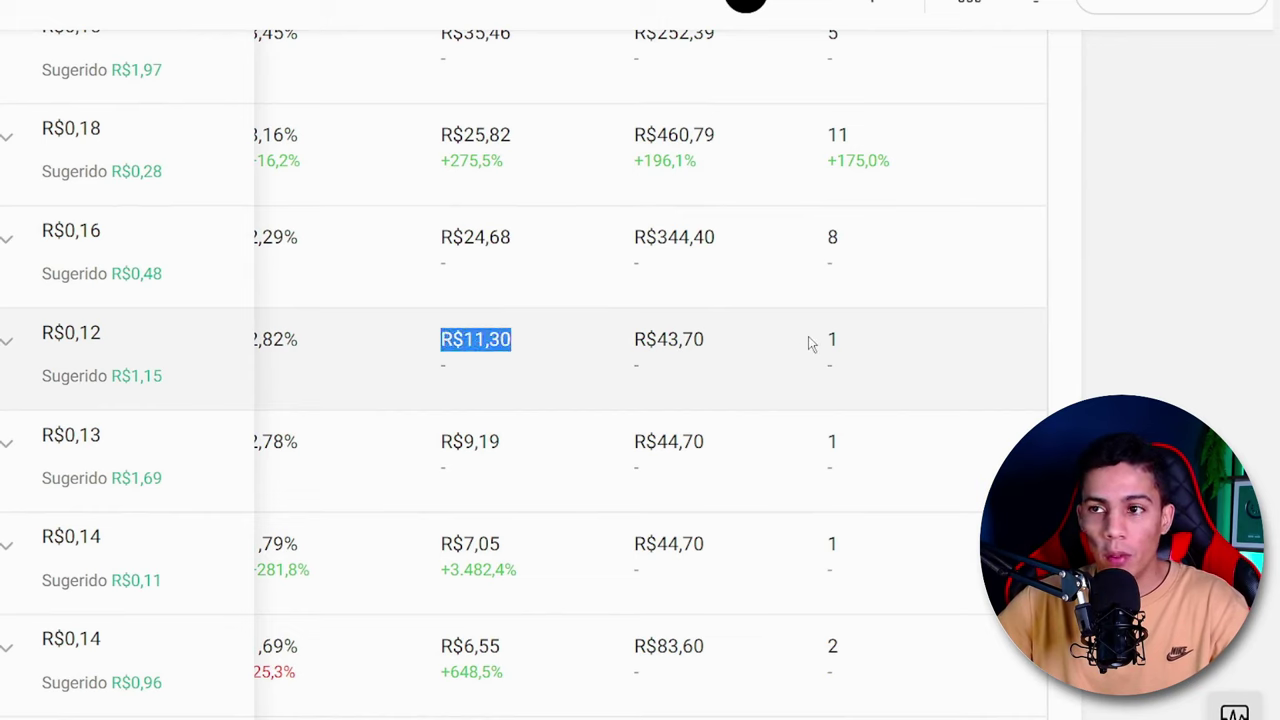
pyautogui.click(808, 338)
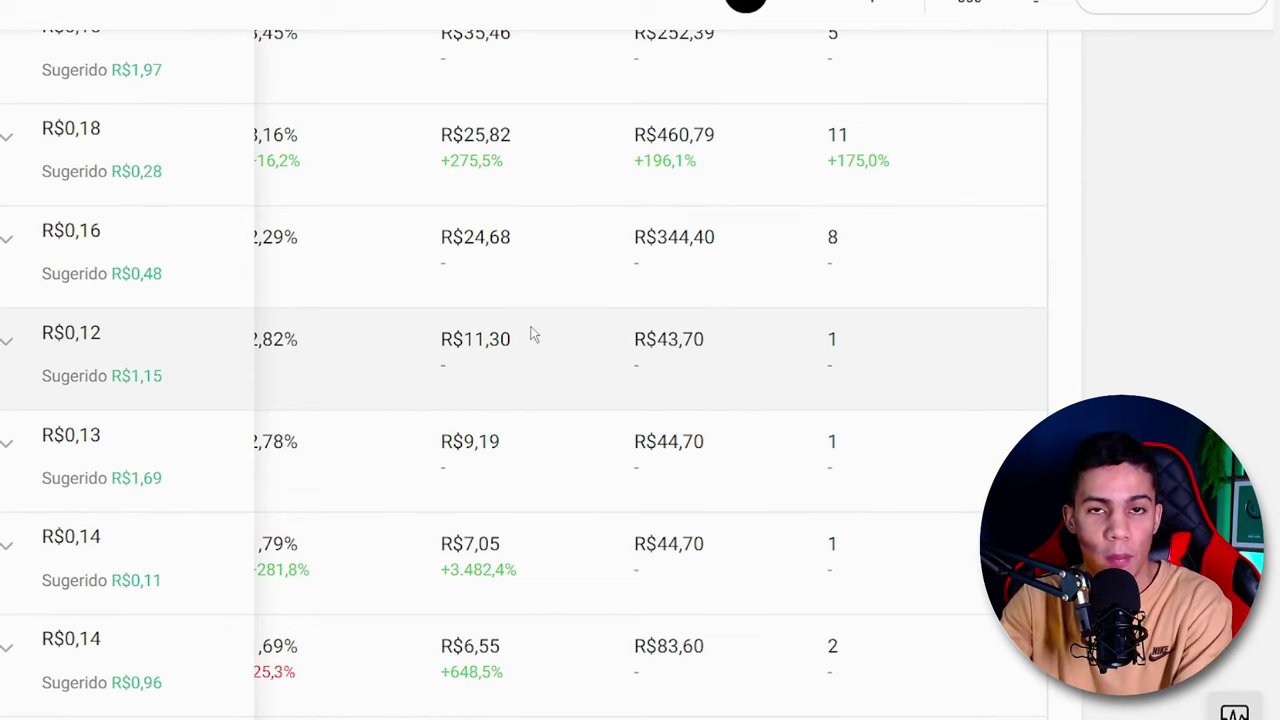